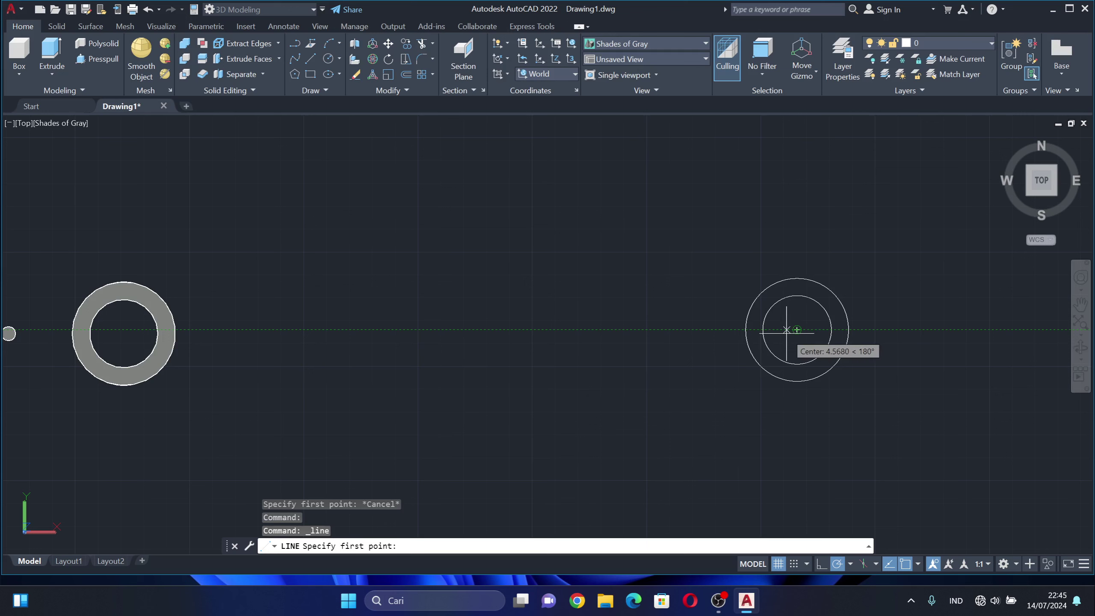
Draw a line starting 120 from the concentric circles' center, going up 16.5, then horizontally to the outer circle.
{"action": "type", "text": "120"}
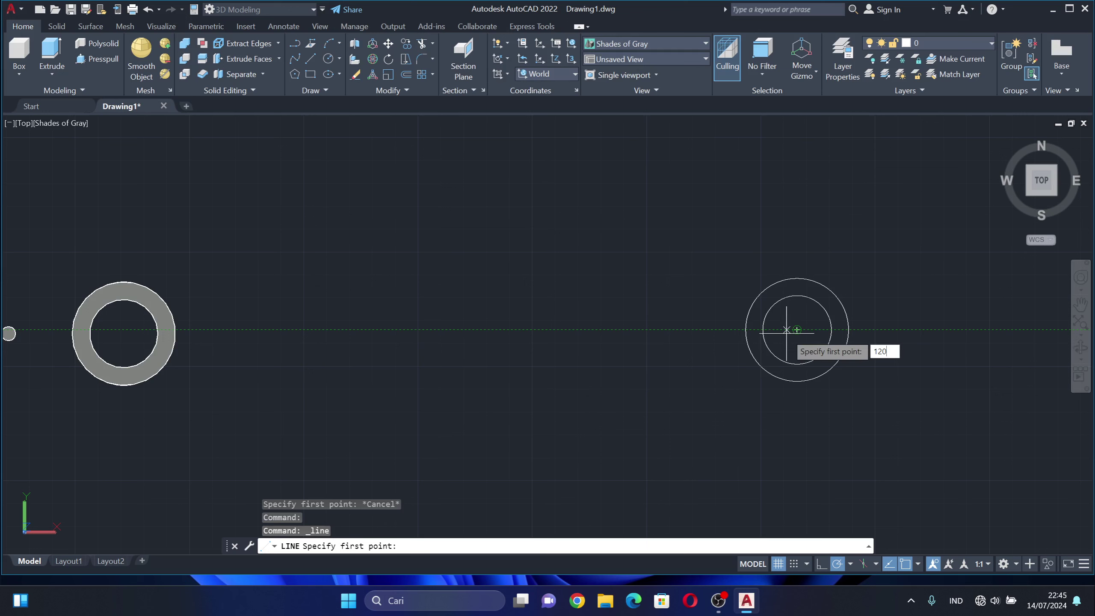
{"action": "key", "text": "Return"}
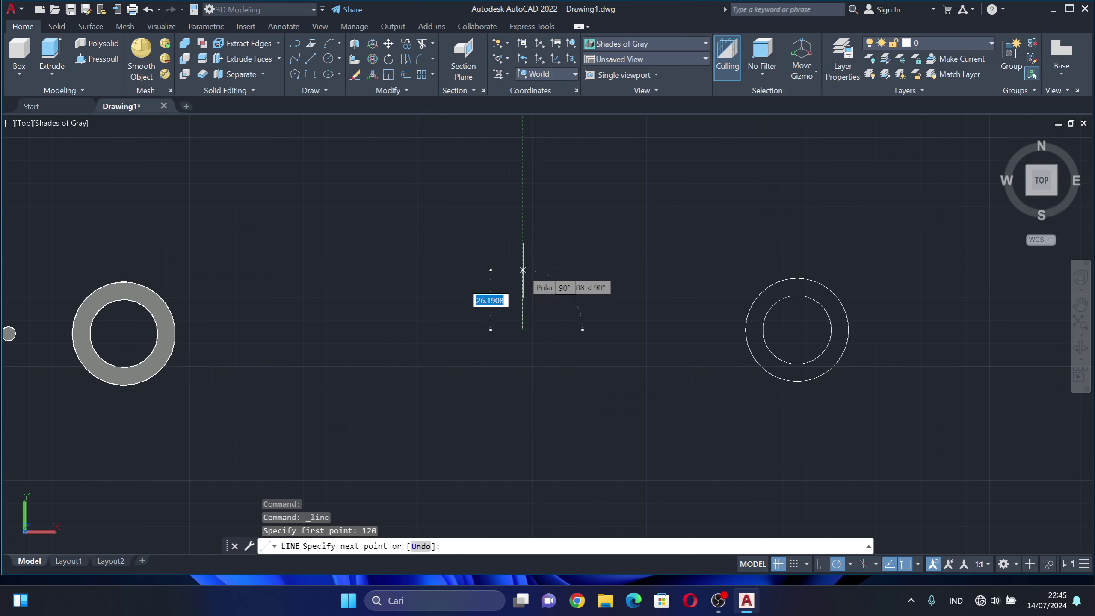
{"action": "type", "text": "16.5"}
{"action": "key", "text": "Return"}
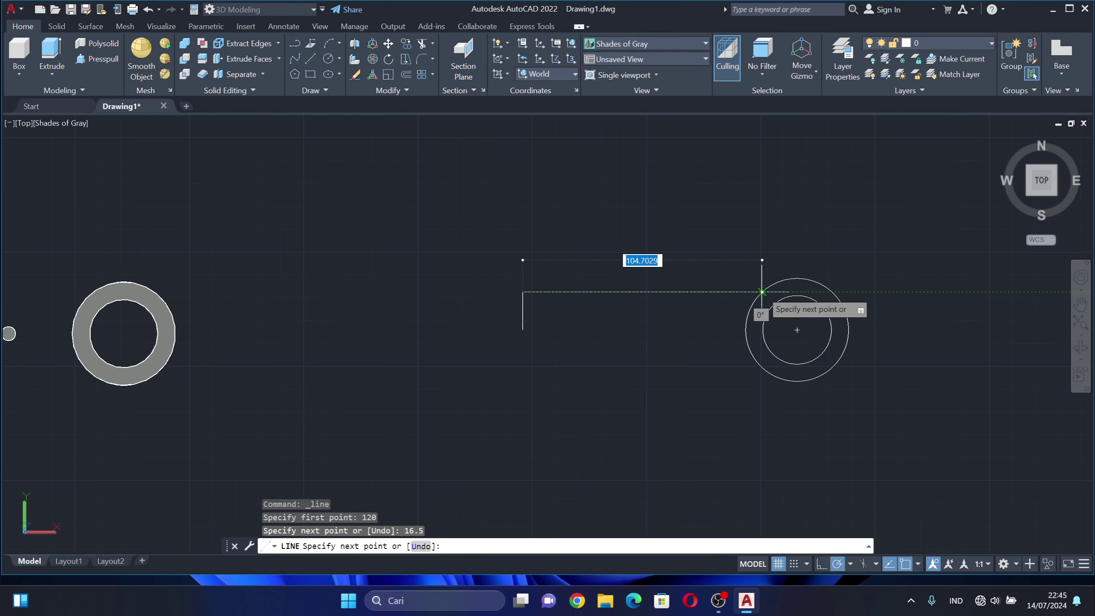
{"action": "left_click", "coordinate": [762, 292]}
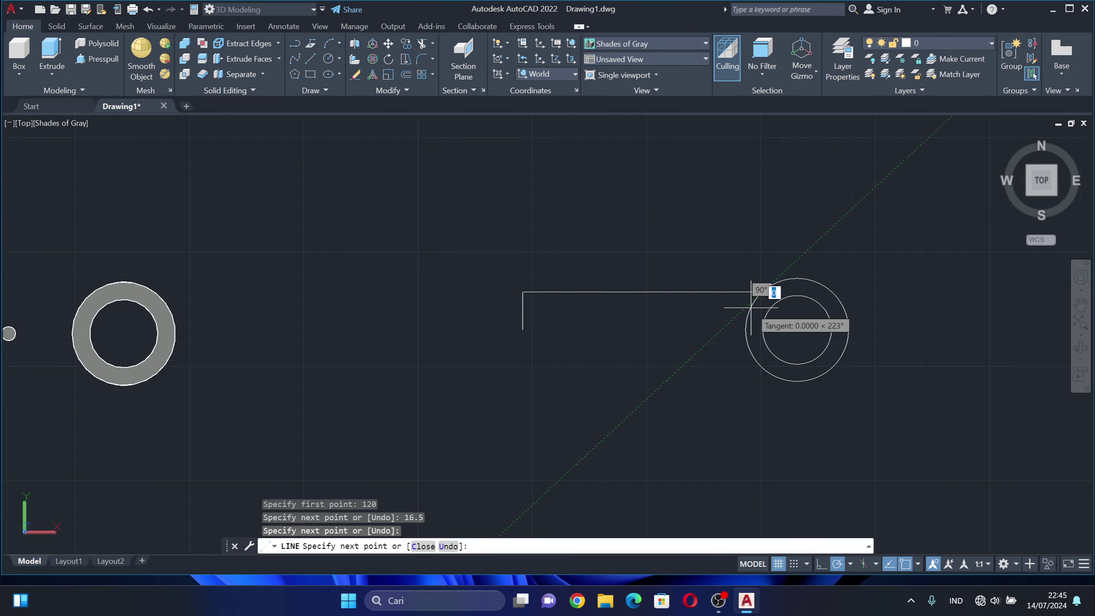
{"action": "key", "text": "Escape"}
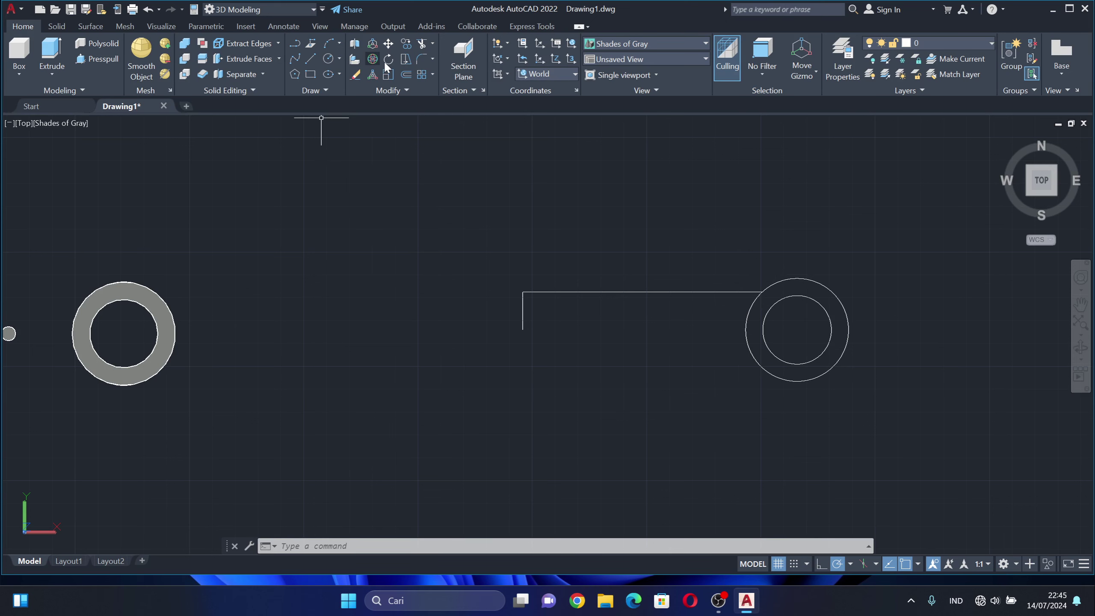
Mirror the short vertical and long horizontal lines about the circles' horizontal center axis, keeping the source objects.
{"action": "left_click", "coordinate": [401, 91]}
{"action": "left_click", "coordinate": [421, 108]}
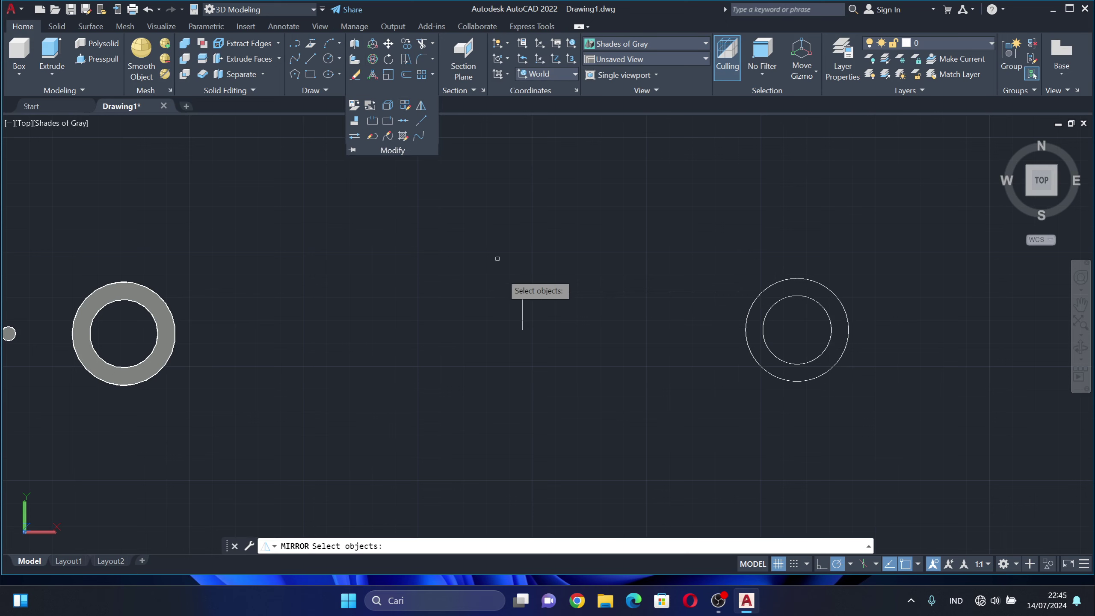
{"action": "left_click", "coordinate": [524, 326]}
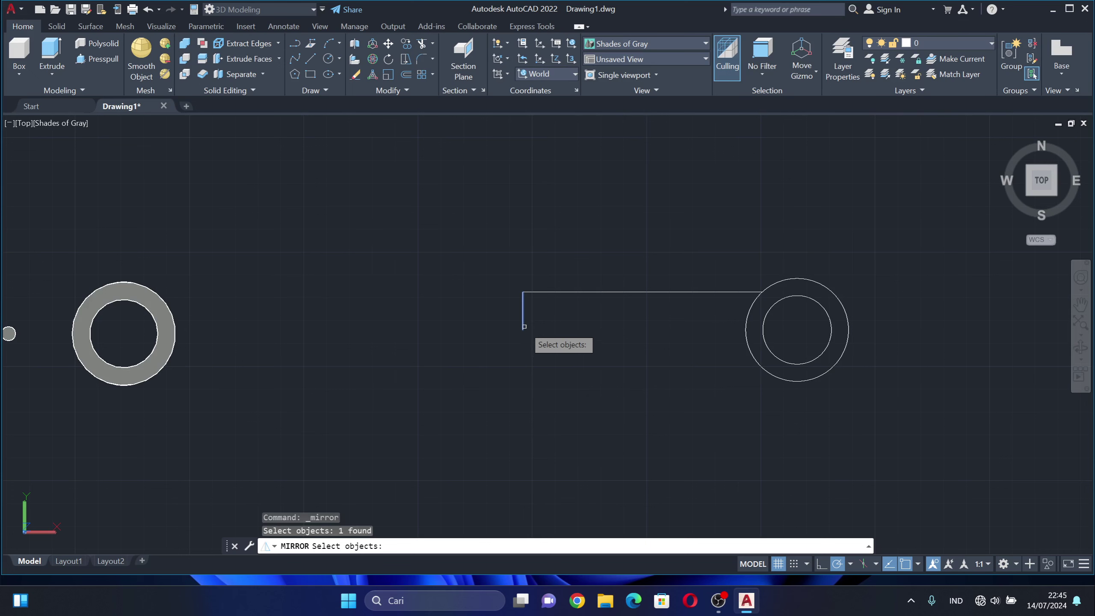
{"action": "left_click", "coordinate": [551, 292]}
{"action": "key", "text": "Return"}
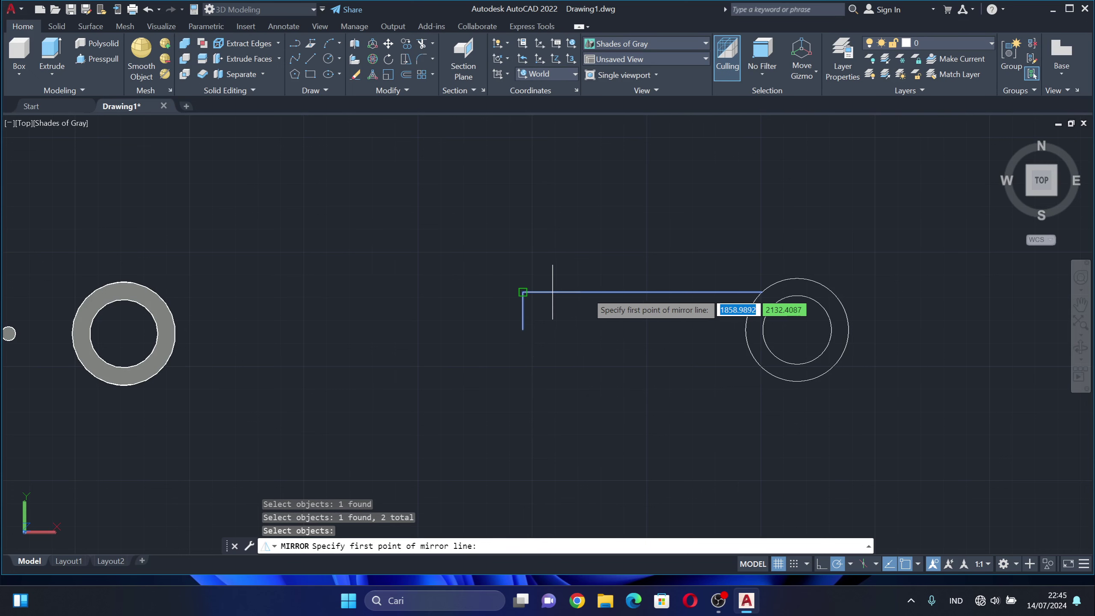
{"action": "left_click", "coordinate": [523, 329]}
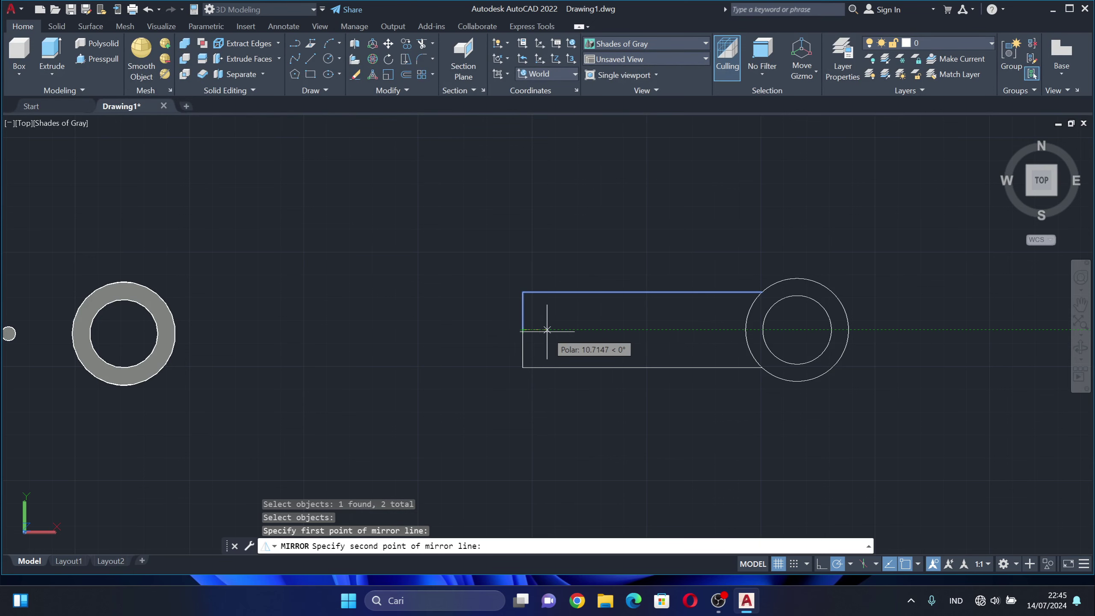
{"action": "left_click", "coordinate": [619, 330]}
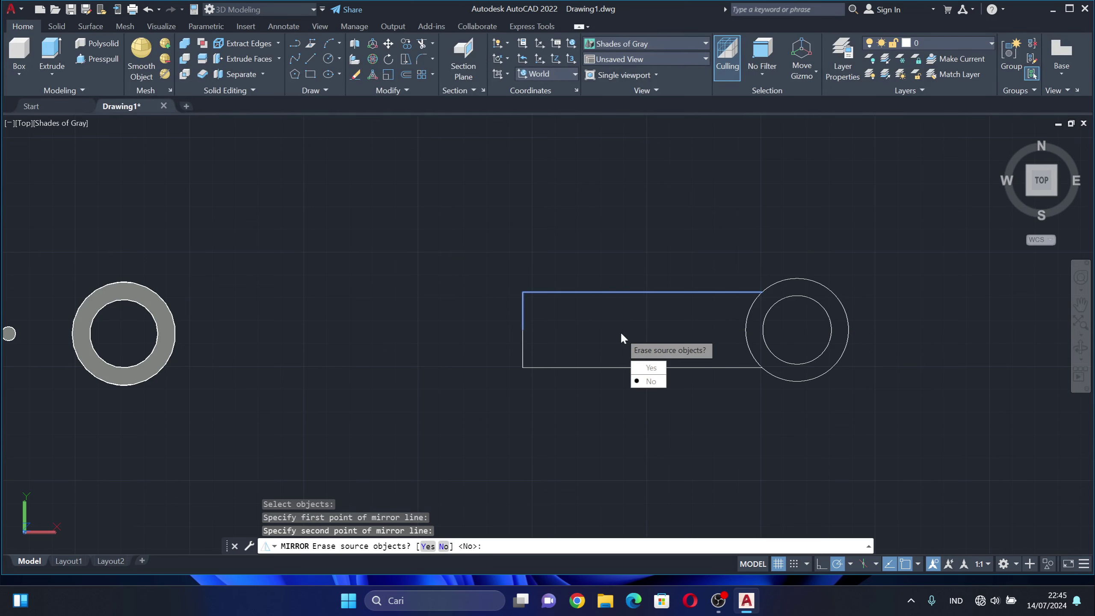
{"action": "left_click", "coordinate": [650, 381]}
{"action": "scroll", "coordinate": [620, 330], "scroll_direction": "up", "scroll_amount": 2}
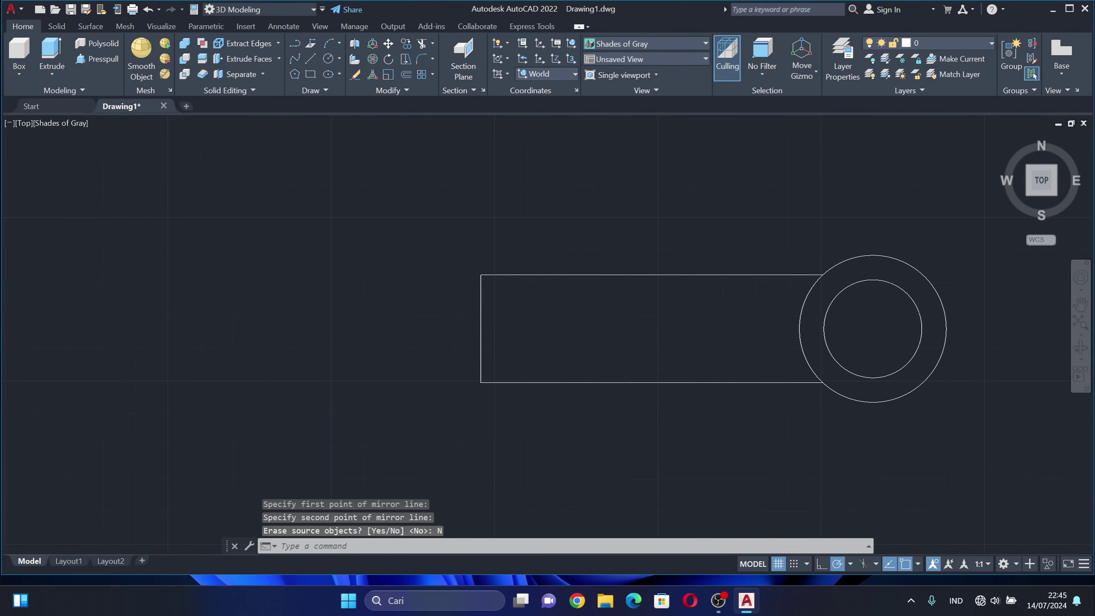
Examine where the mirrored arm outline meets the outer circle.
{"action": "scroll", "coordinate": [621, 325], "scroll_direction": "up", "scroll_amount": 2}
{"action": "middle_click_drag", "start_coordinate": [723, 337], "coordinate": [688, 341]}
{"action": "scroll", "coordinate": [589, 321], "scroll_direction": "down", "scroll_amount": 3}
{"action": "key", "text": "Escape"}
{"action": "scroll", "coordinate": [500, 302], "scroll_direction": "up", "scroll_amount": 4}
{"action": "scroll", "coordinate": [500, 300], "scroll_direction": "up", "scroll_amount": 4}
{"action": "scroll", "coordinate": [505, 299], "scroll_direction": "down", "scroll_amount": 2}
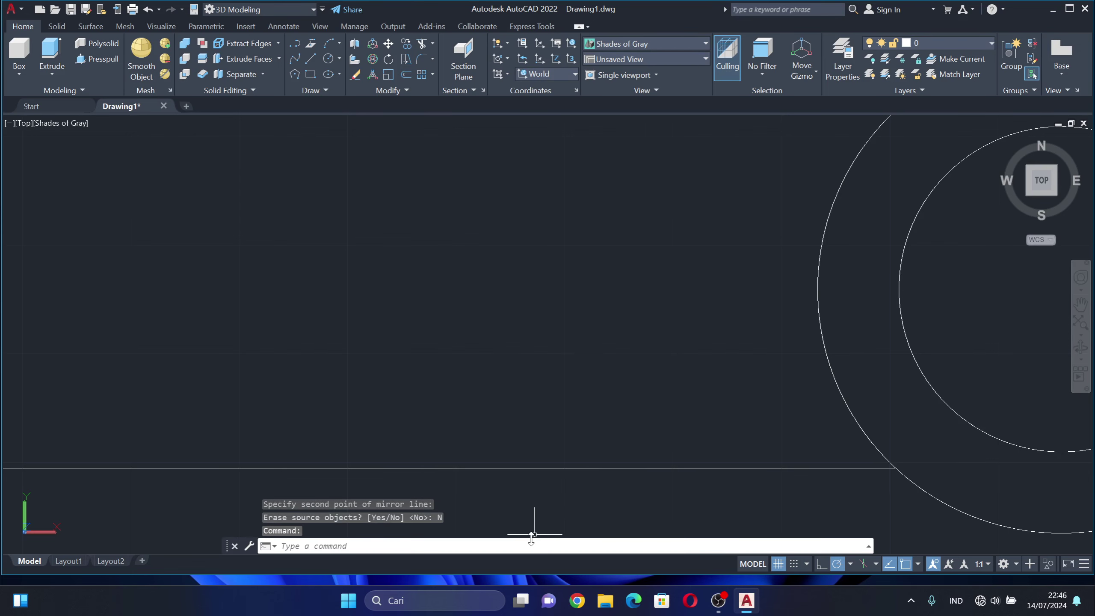
{"action": "scroll", "coordinate": [578, 421], "scroll_direction": "down", "scroll_amount": 5}
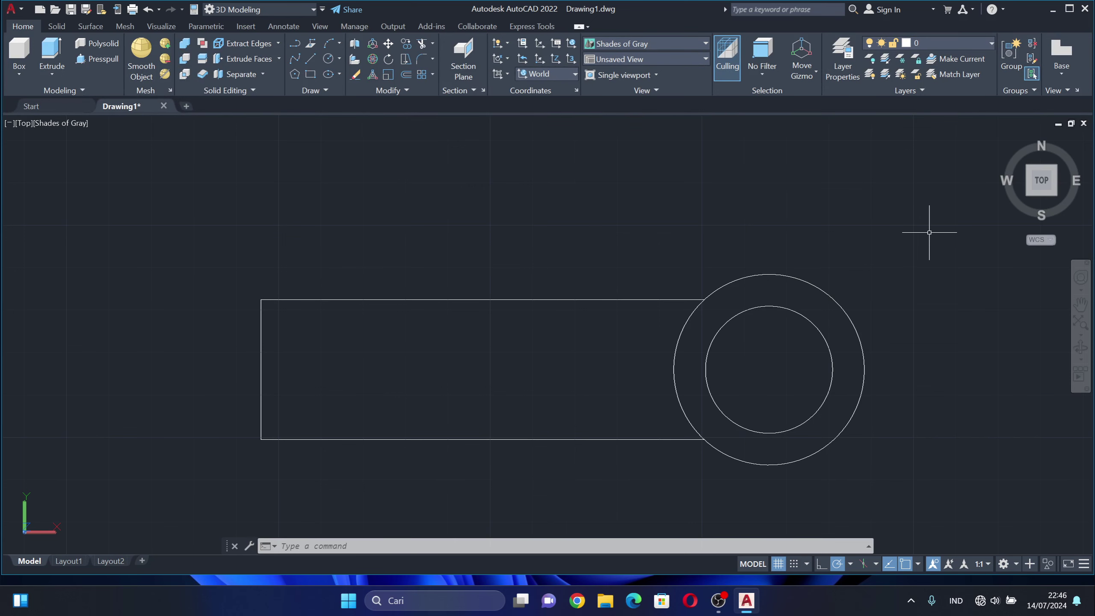
Switch to the SW isometric view and presspull the ring between the two circles to a height of 35.
{"action": "left_click", "coordinate": [1027, 196]}
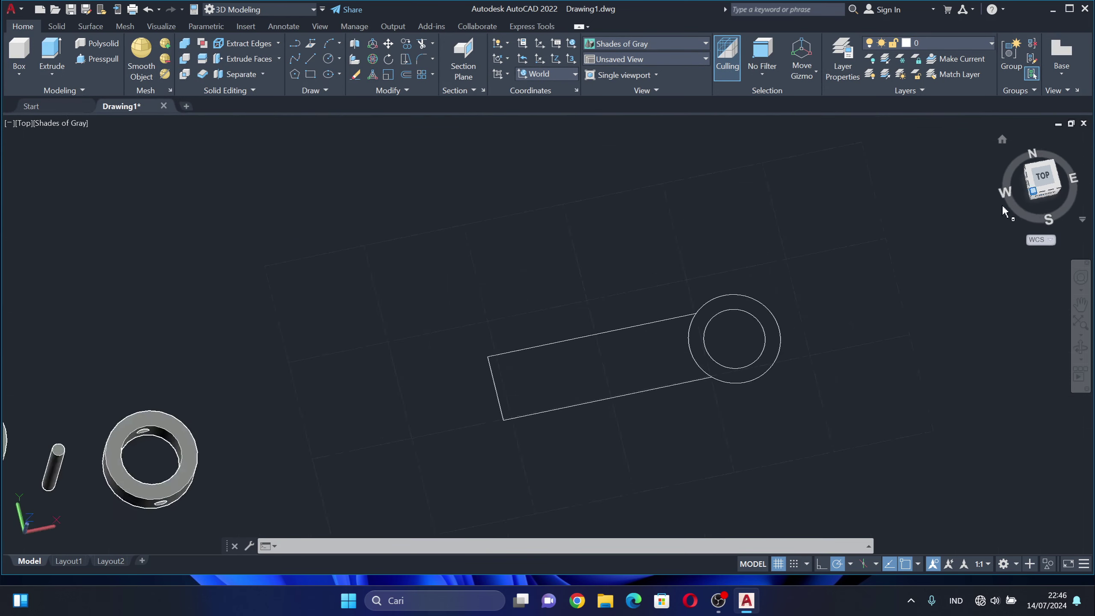
{"action": "scroll", "coordinate": [770, 197], "scroll_direction": "up", "scroll_amount": 3}
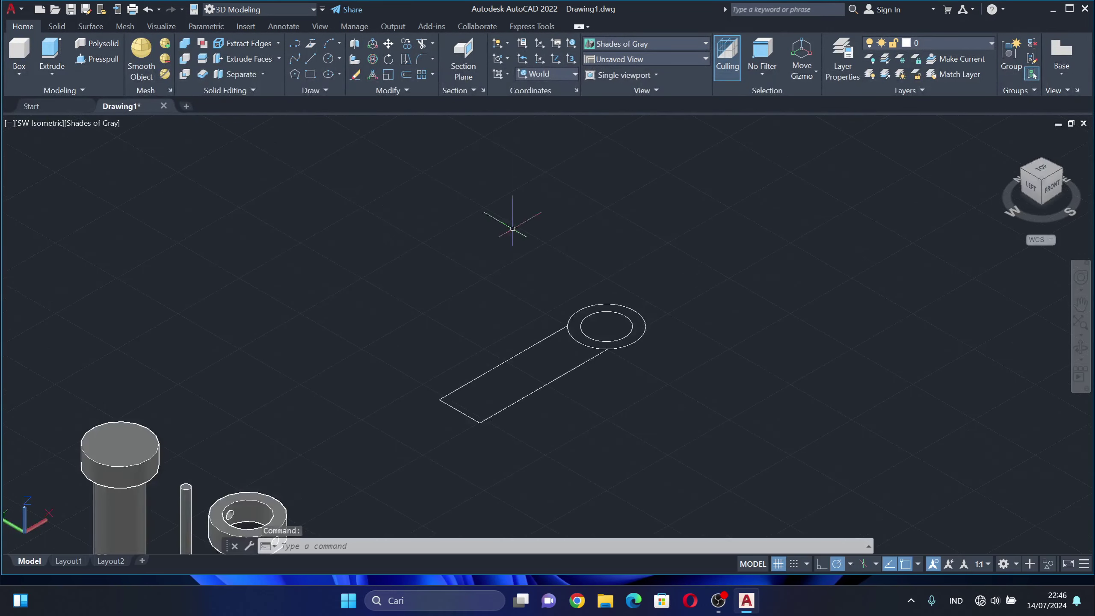
{"action": "left_click", "coordinate": [98, 59]}
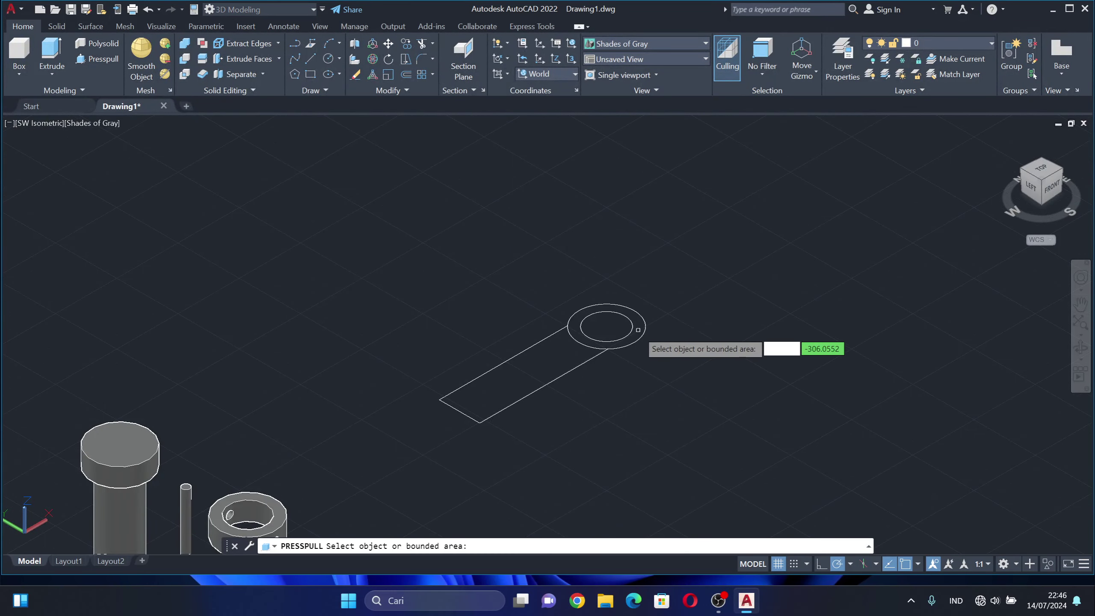
{"action": "left_click", "coordinate": [623, 335]}
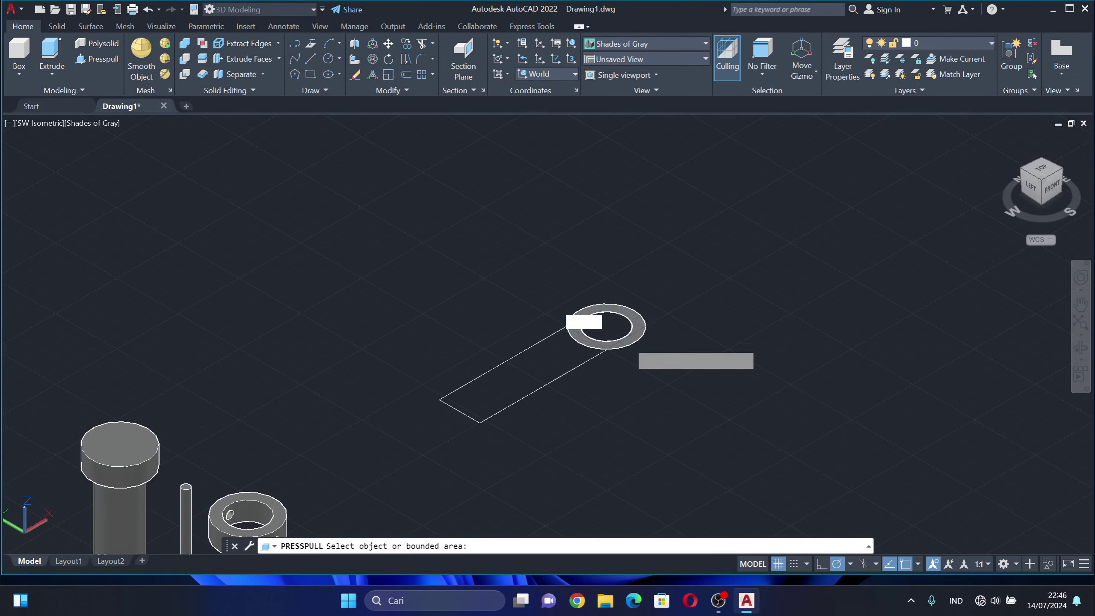
{"action": "type", "text": "35"}
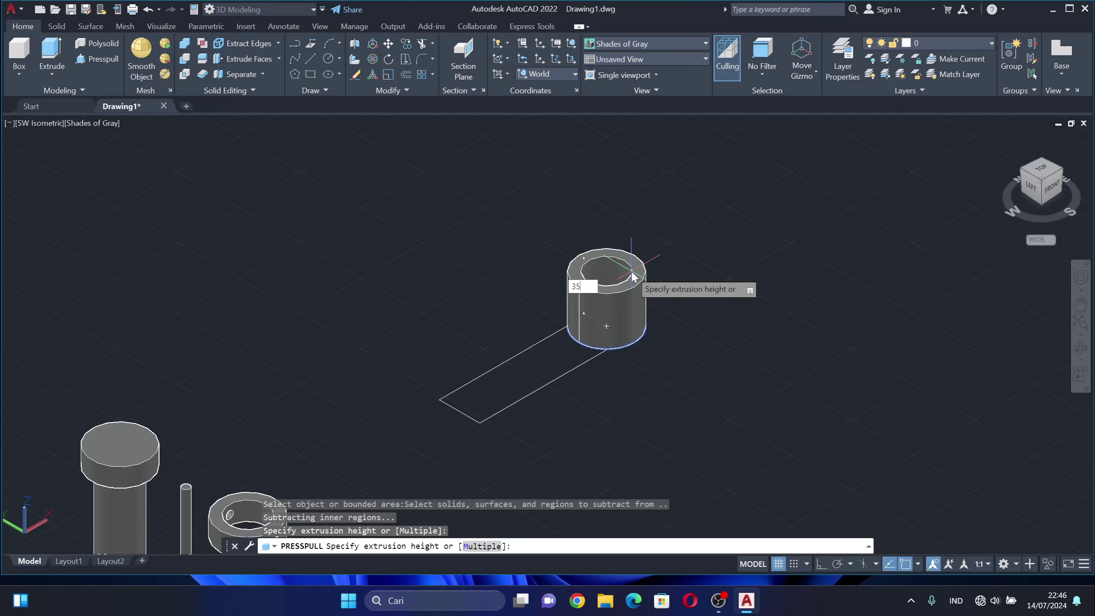
{"action": "key", "text": "Return"}
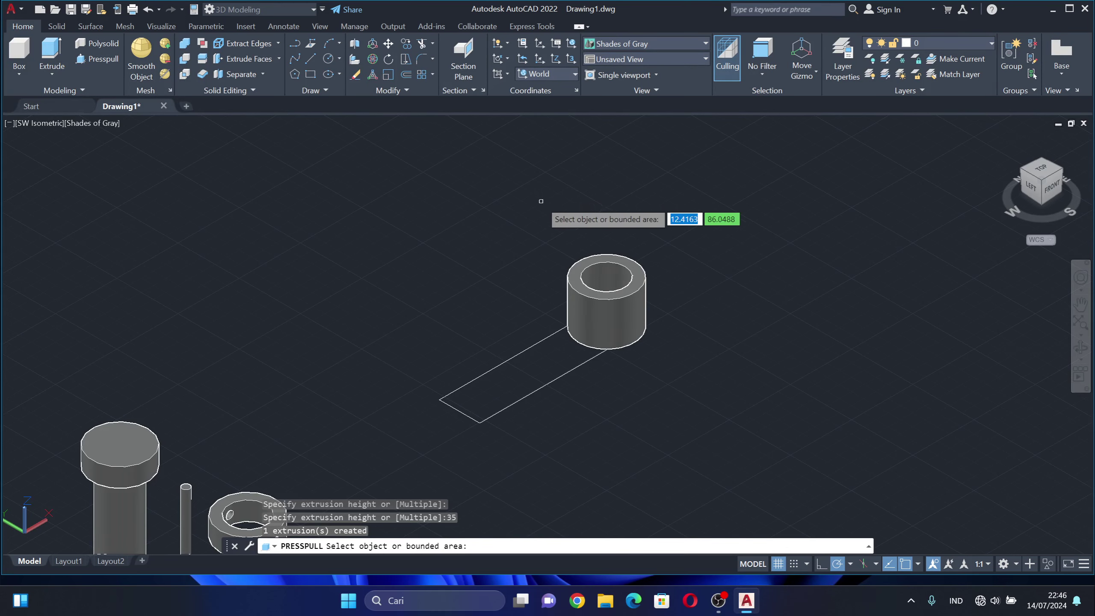
Presspull the arm area beside the ring to a height of 33.
{"action": "left_click", "coordinate": [111, 61]}
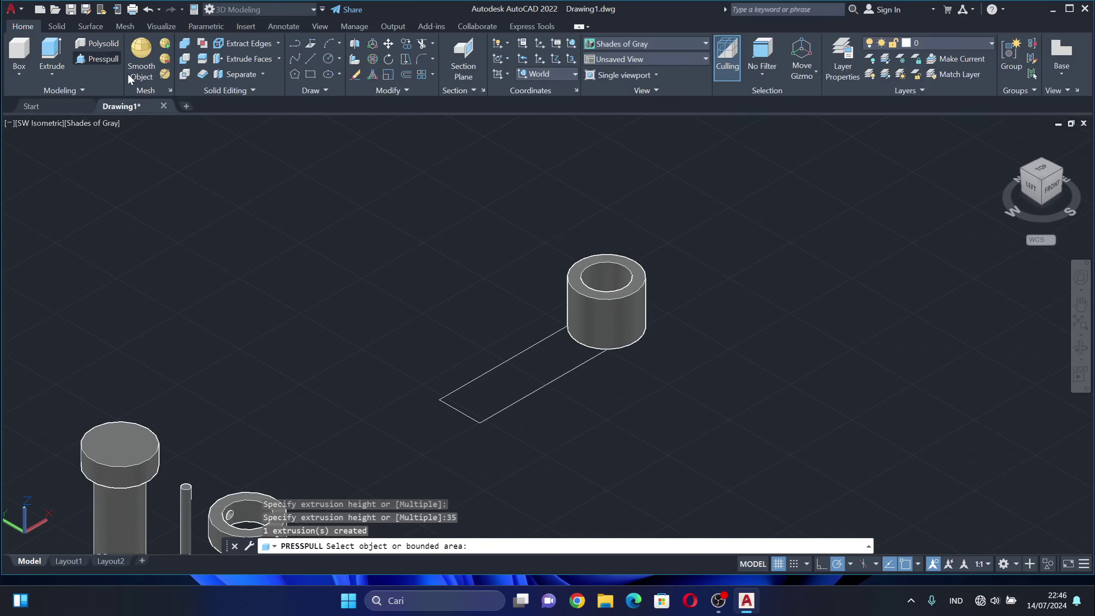
{"action": "left_click", "coordinate": [495, 380]}
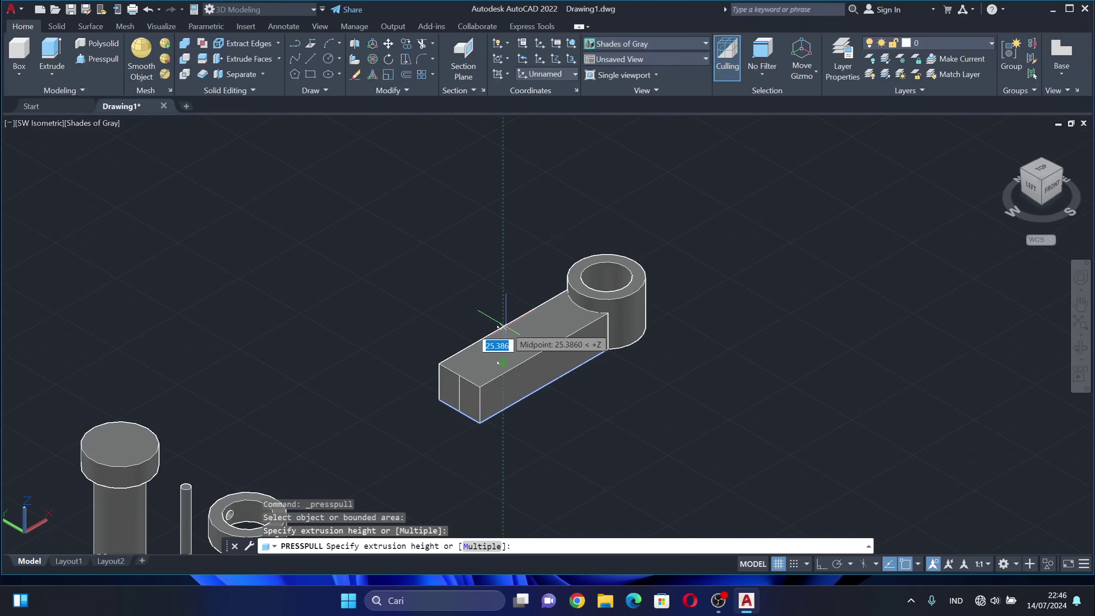
{"action": "type", "text": "33"}
{"action": "key", "text": "Return"}
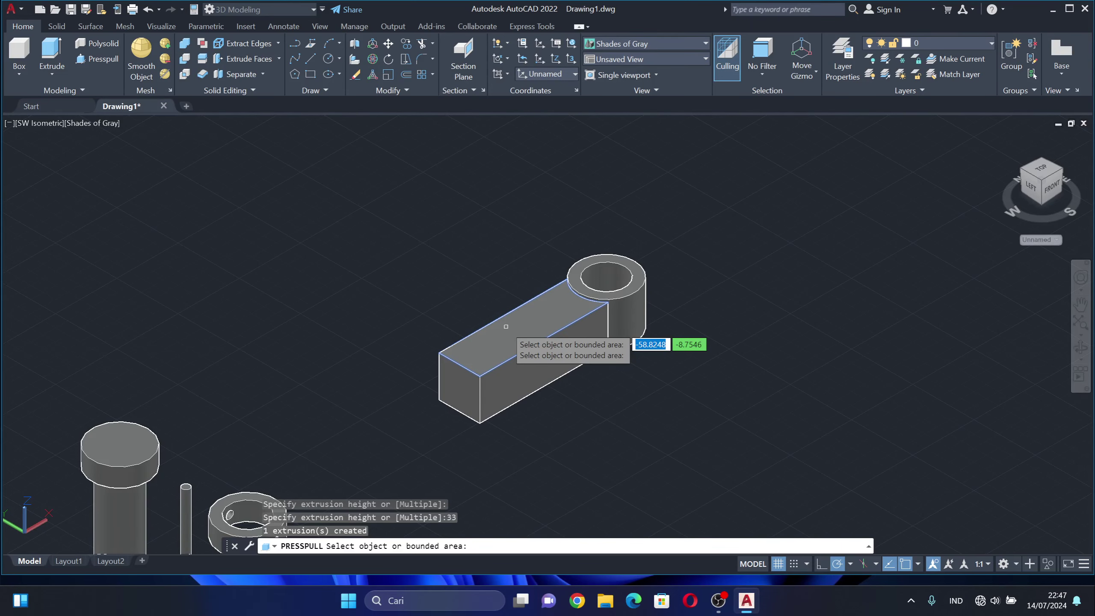
{"action": "scroll", "coordinate": [506, 326], "scroll_direction": "up", "scroll_amount": 6}
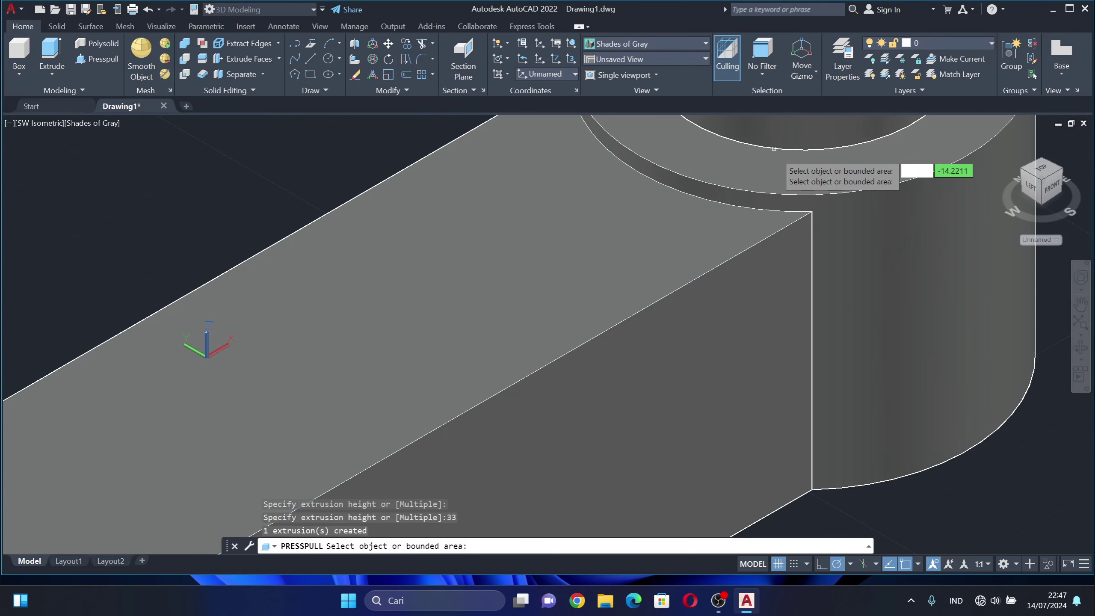
{"action": "middle_click_drag", "start_coordinate": [774, 148], "coordinate": [722, 239], "text": "shift"}
{"action": "scroll", "coordinate": [743, 165], "scroll_direction": "up", "scroll_amount": 2}
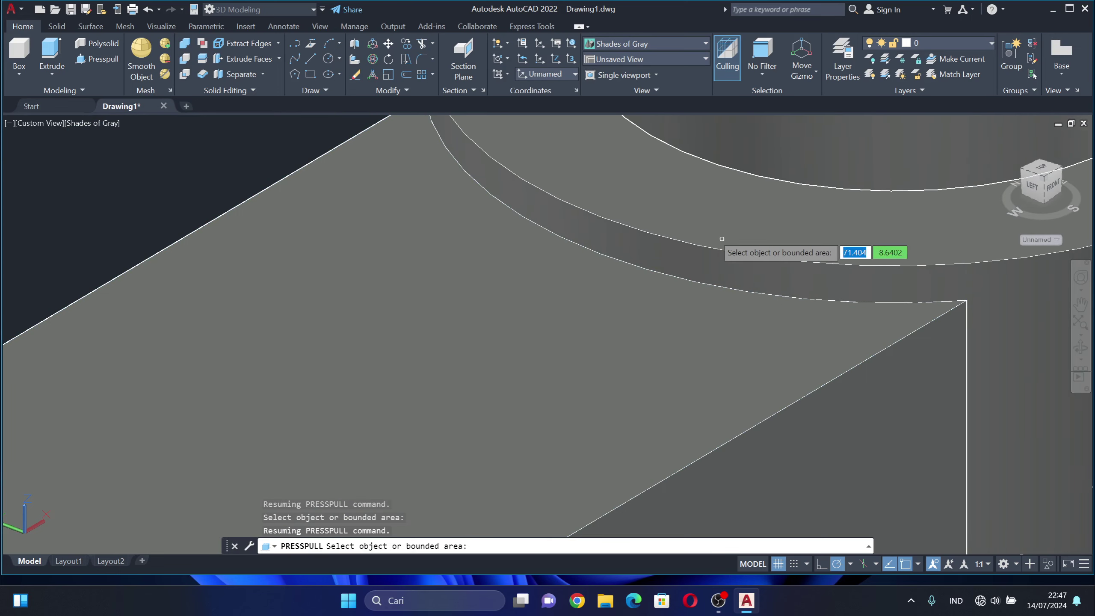
{"action": "left_click", "coordinate": [312, 59]}
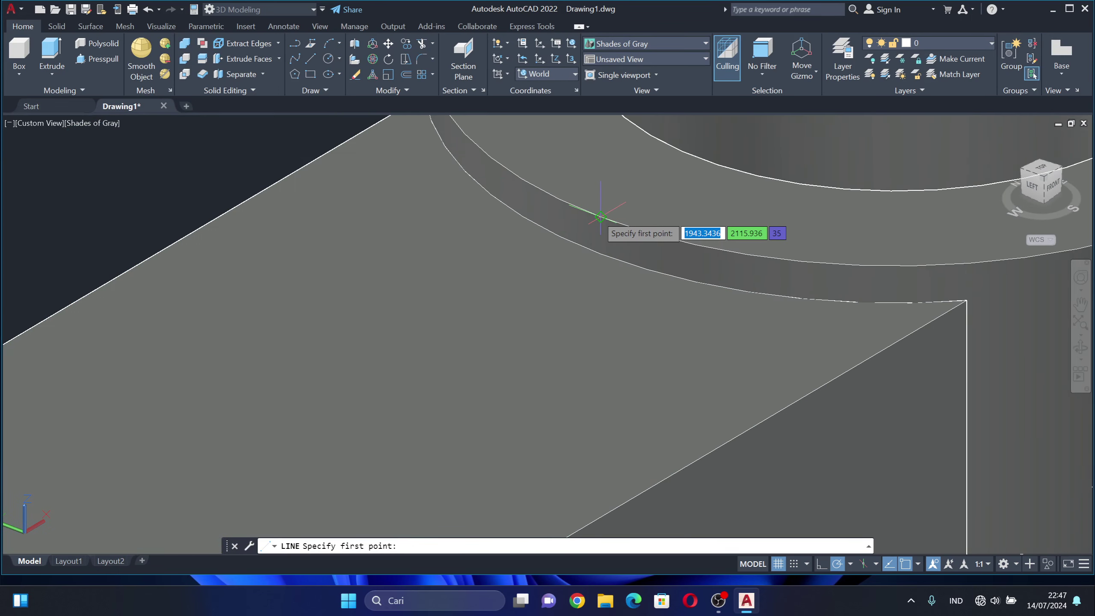
{"action": "scroll", "coordinate": [600, 217], "scroll_direction": "up", "scroll_amount": 4}
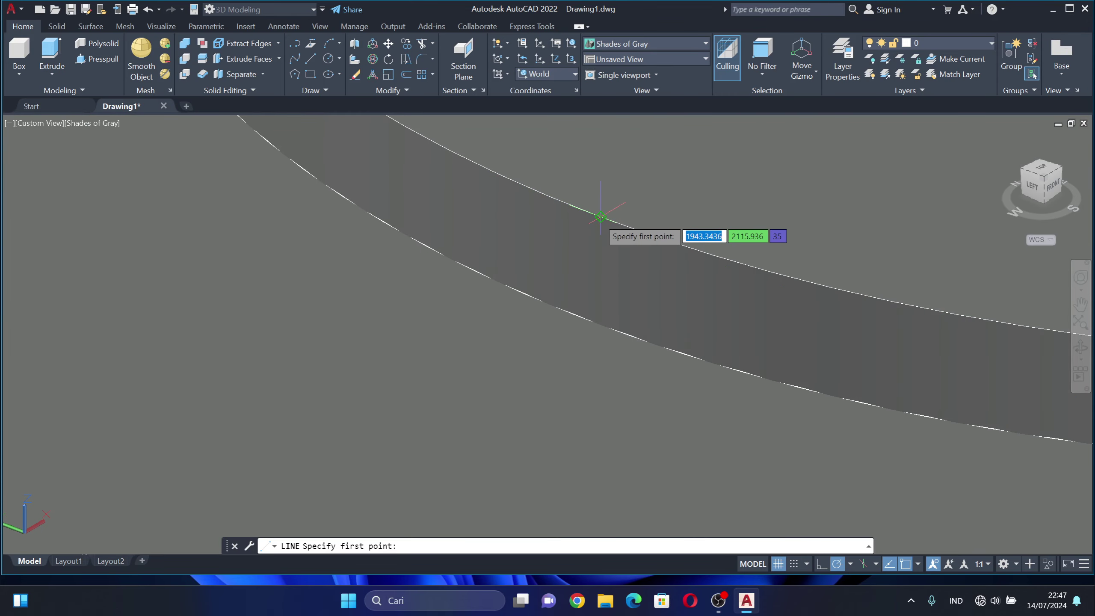
{"action": "left_click", "coordinate": [601, 217]}
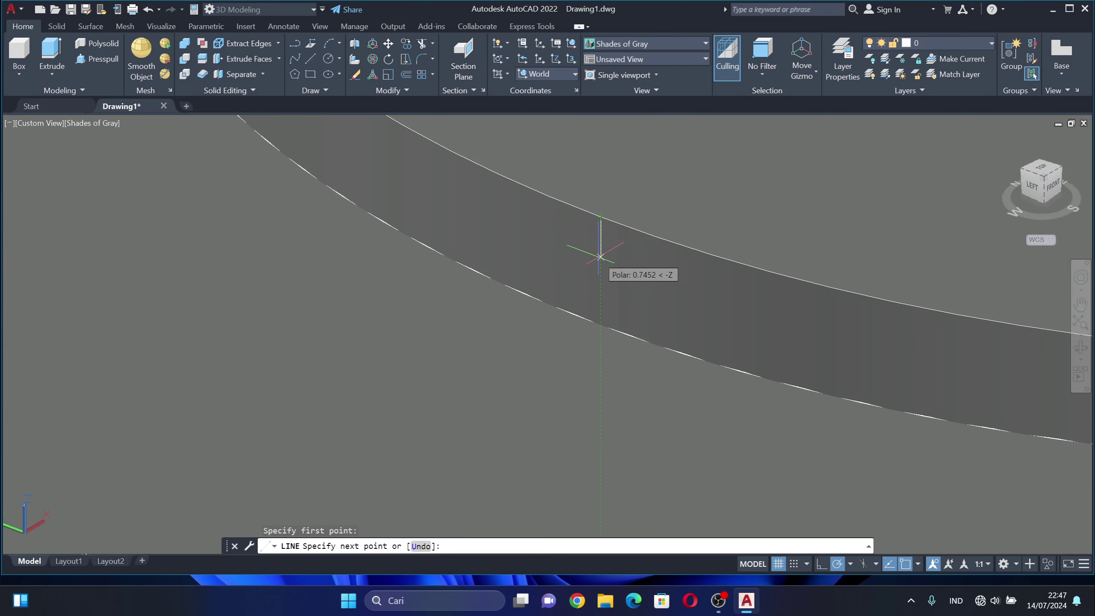
{"action": "key", "text": "Escape"}
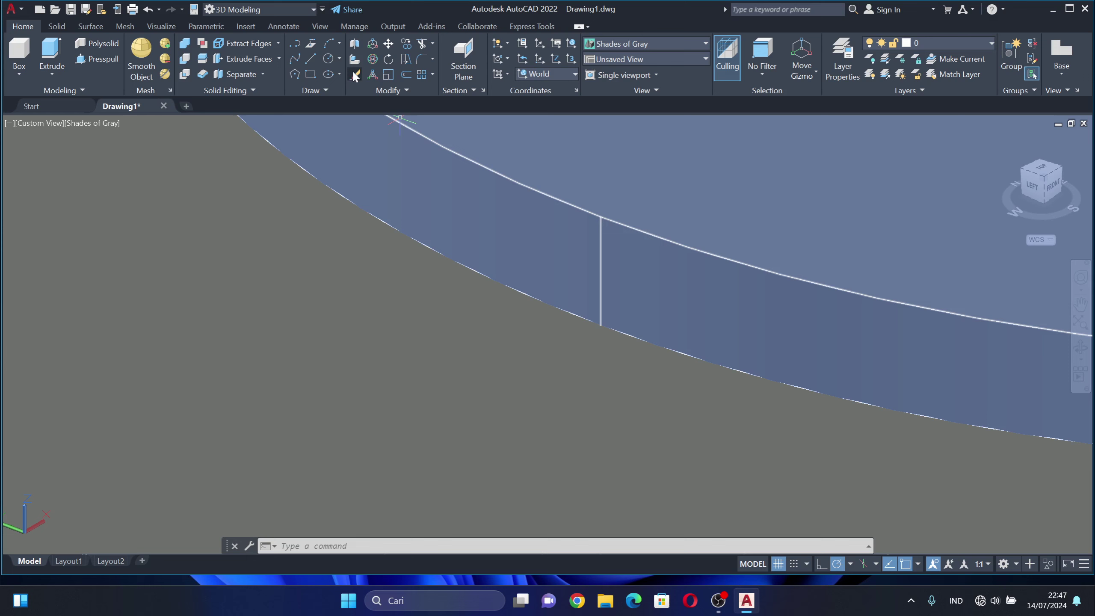
Draw a short horizontal line toward the arm, starting 1.5 below the quadrant point on the ring's upper outer edge.
{"action": "left_click", "coordinate": [311, 59]}
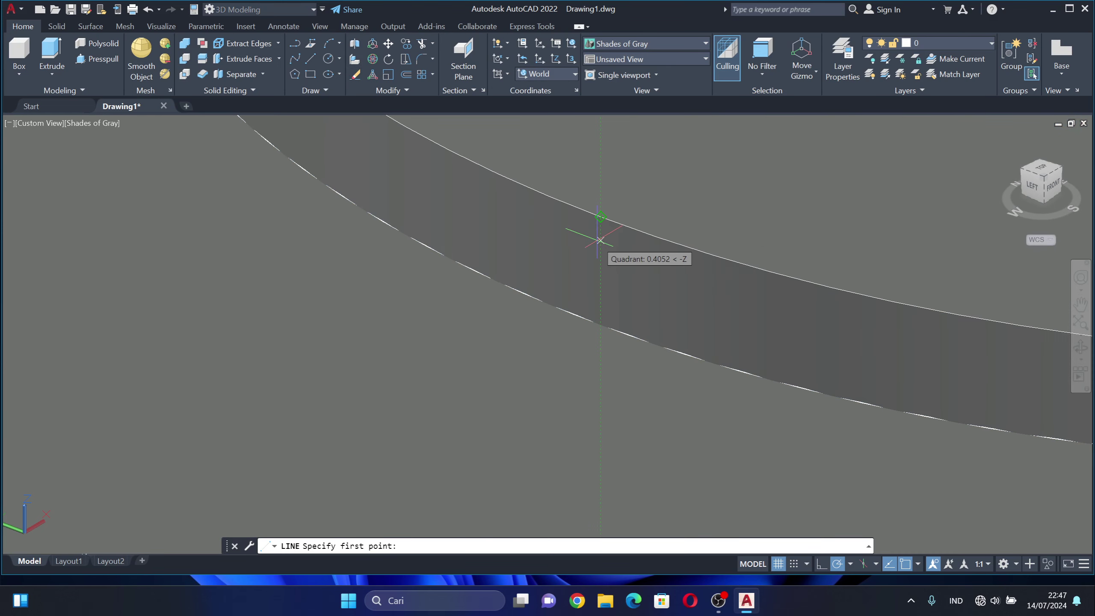
{"action": "type", "text": "1"}
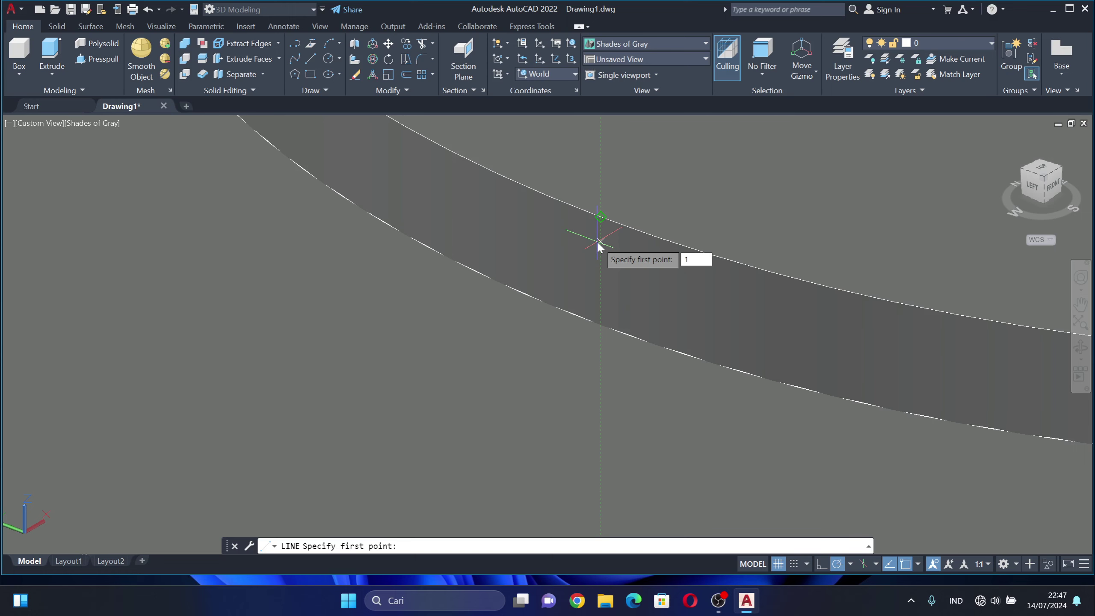
{"action": "type", "text": ".5"}
{"action": "key", "text": "Return"}
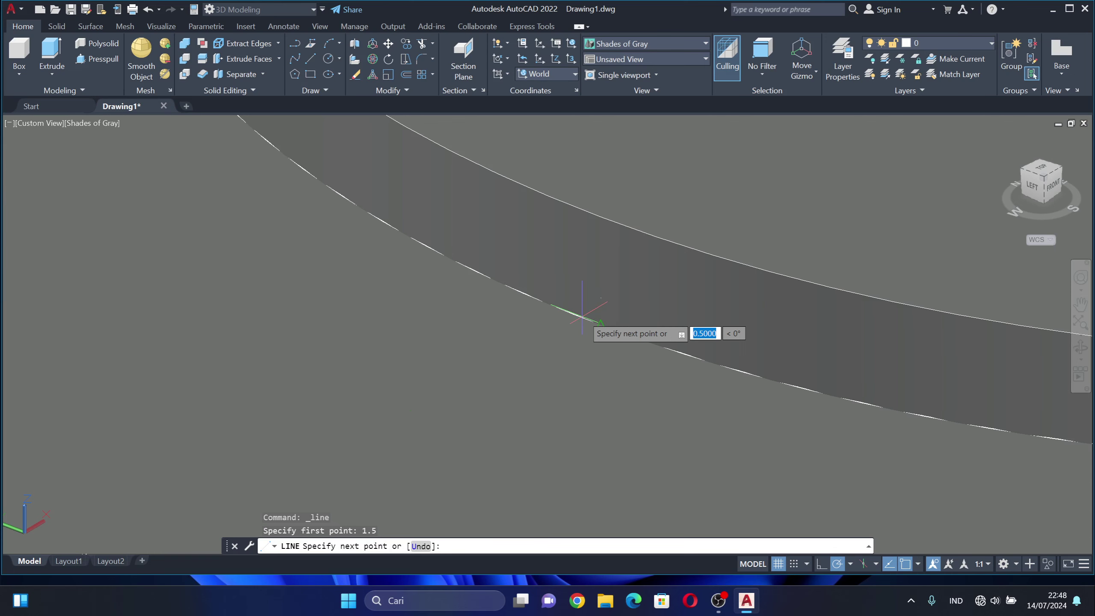
{"action": "left_click", "coordinate": [551, 328]}
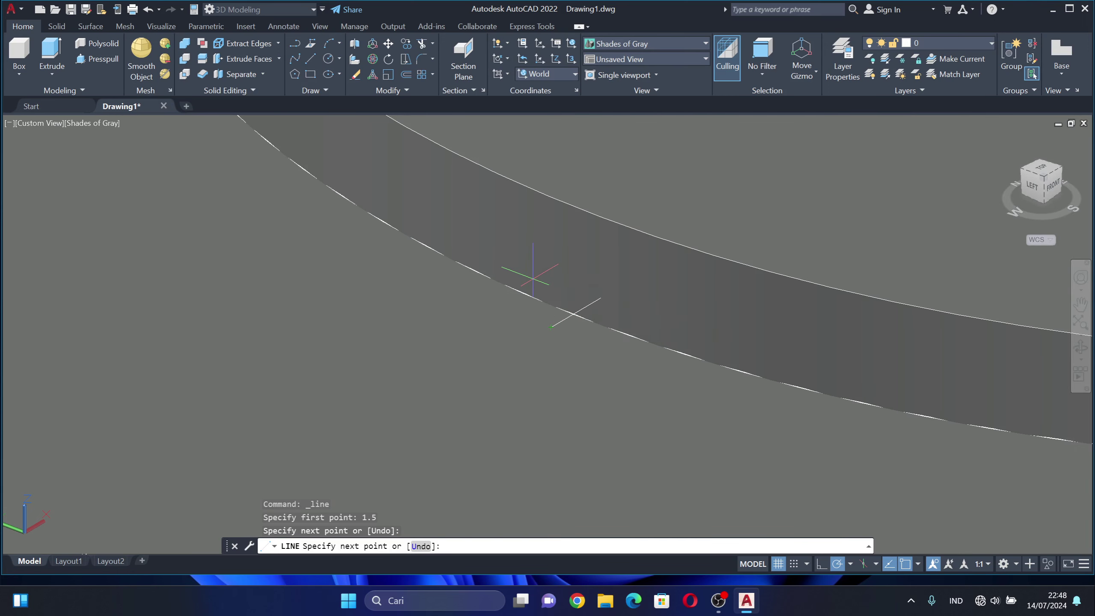
{"action": "key", "text": "Escape"}
Move the arm solid vertically from its top edge's contact point on the ring to the endpoint of the short reference line.
{"action": "scroll", "coordinate": [587, 335], "scroll_direction": "down", "scroll_amount": 5}
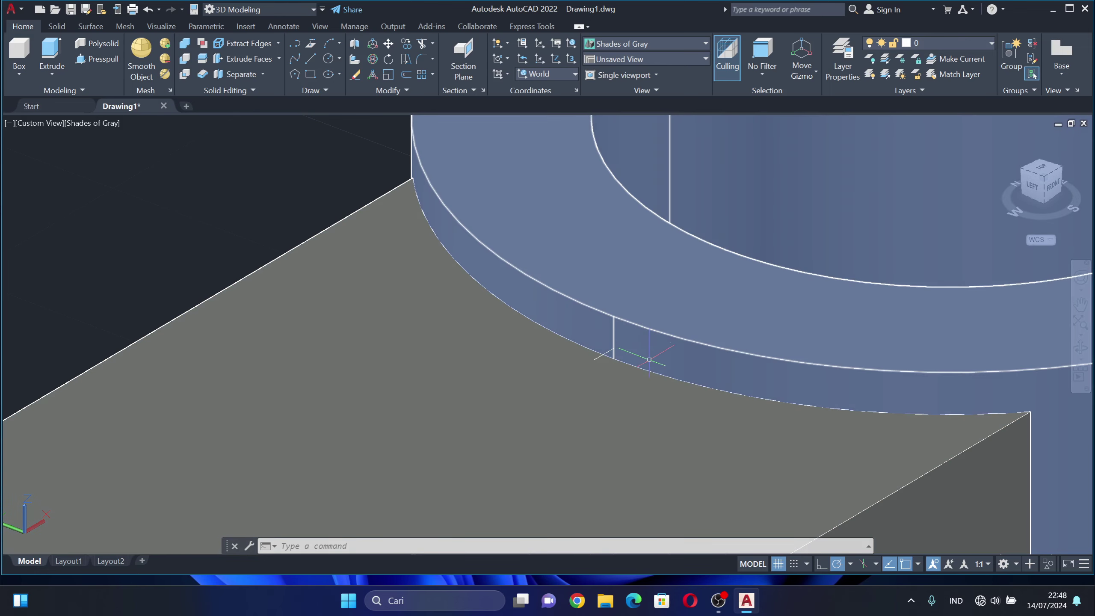
{"action": "middle_click_drag", "start_coordinate": [943, 465], "coordinate": [862, 392], "text": "shift"}
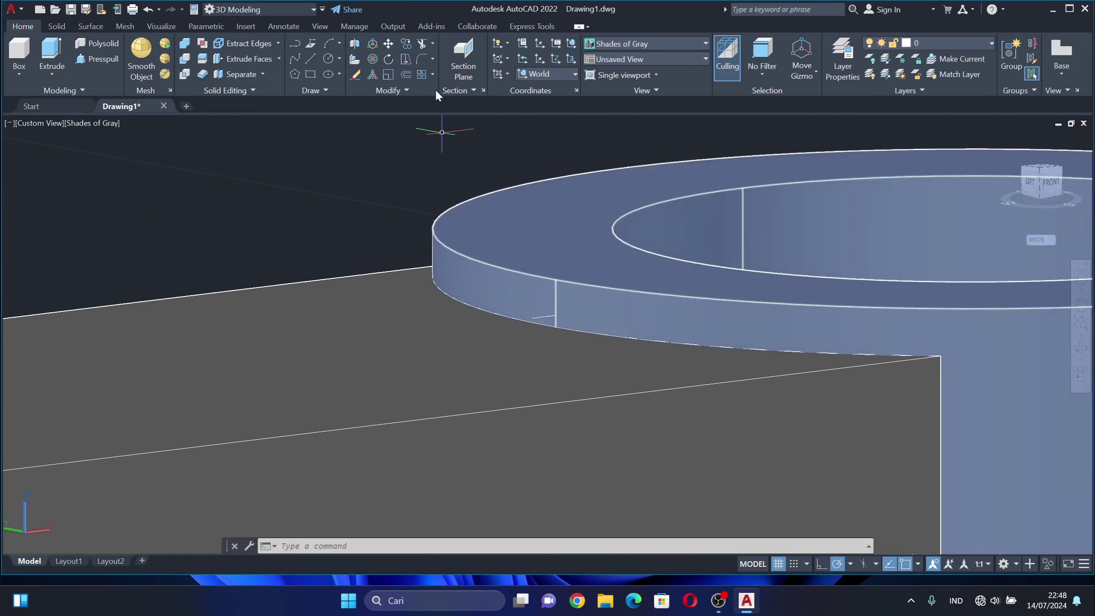
{"action": "left_click", "coordinate": [388, 44]}
{"action": "left_click", "coordinate": [513, 328]}
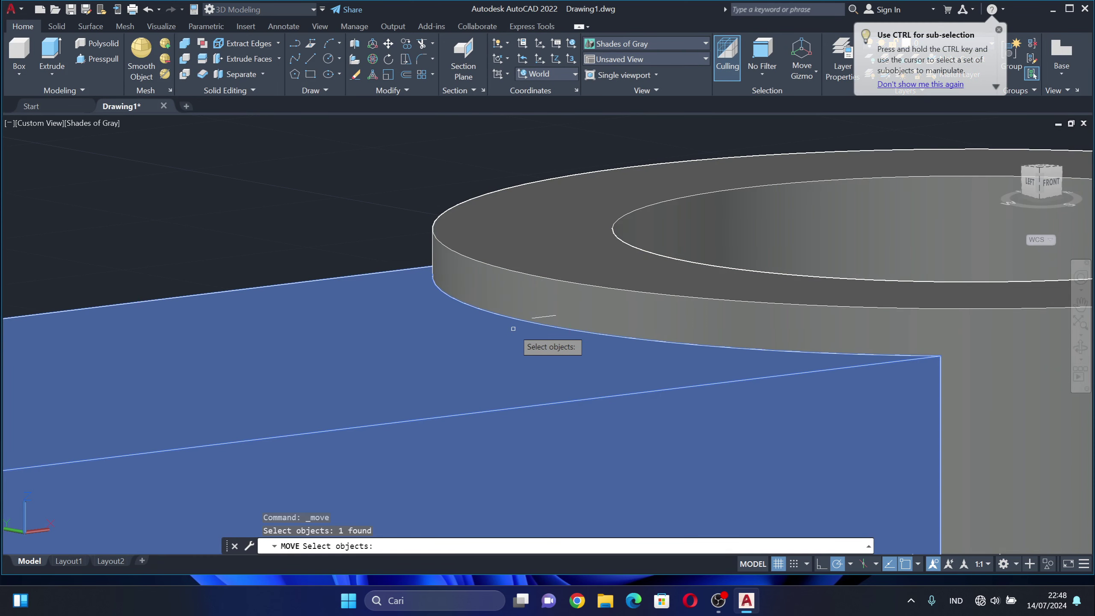
{"action": "key", "text": "Return"}
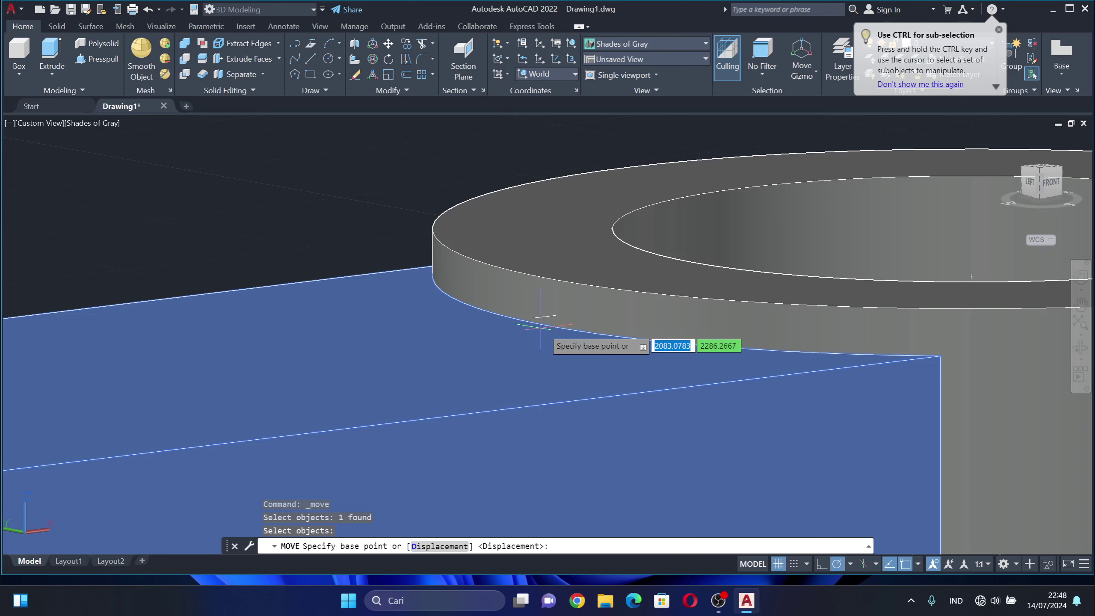
{"action": "scroll", "coordinate": [548, 326], "scroll_direction": "up", "scroll_amount": 2}
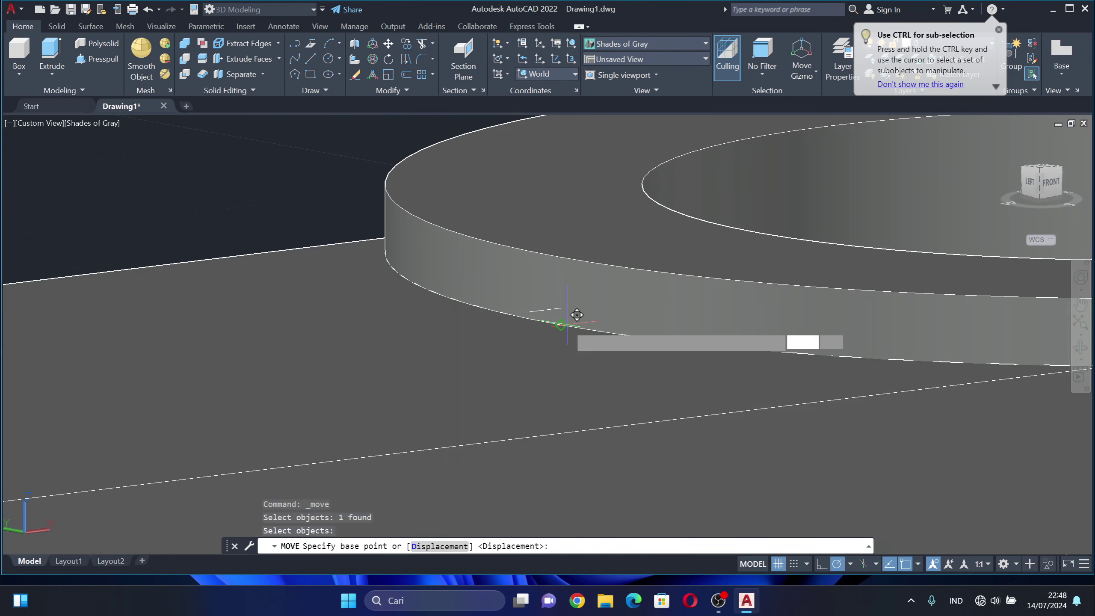
{"action": "left_click", "coordinate": [577, 315]}
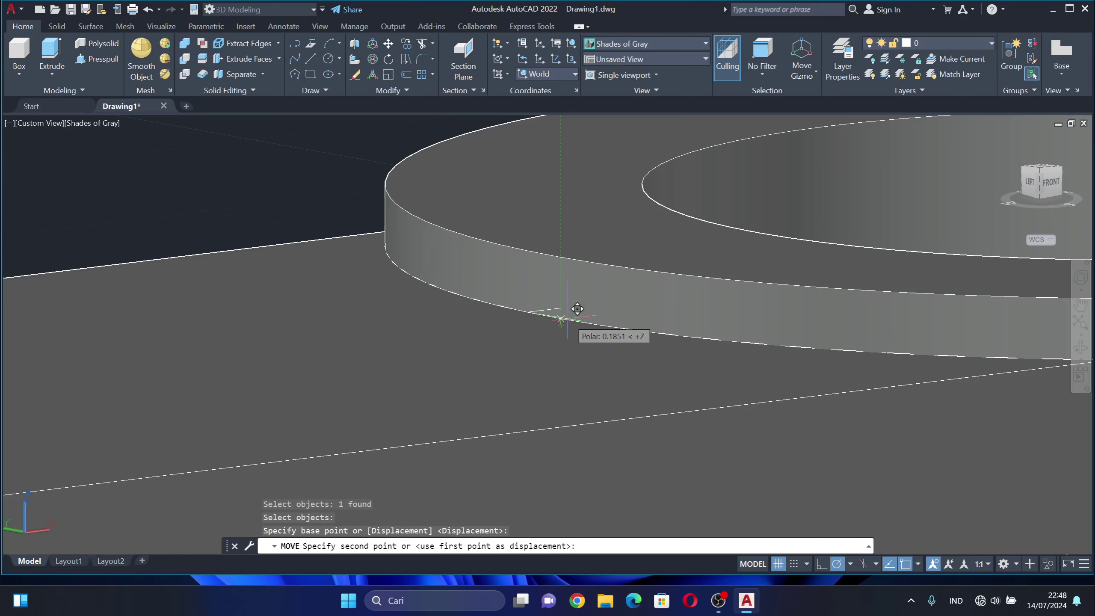
{"action": "left_click", "coordinate": [561, 307]}
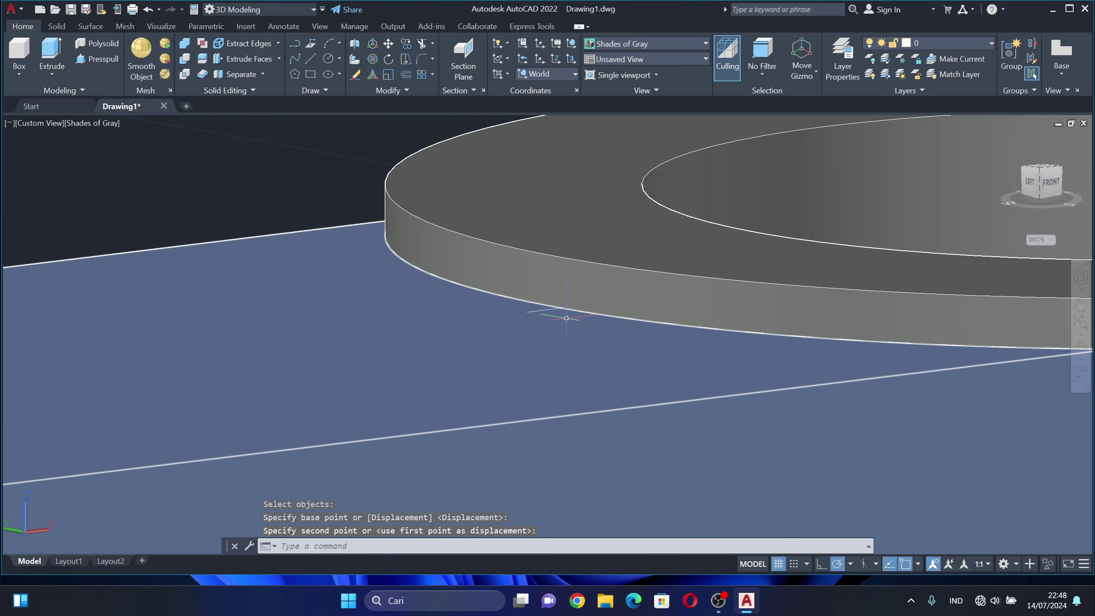
Erase the short reference line where the arm's top face meets the ring.
{"action": "scroll", "coordinate": [522, 344], "scroll_direction": "down", "scroll_amount": 5}
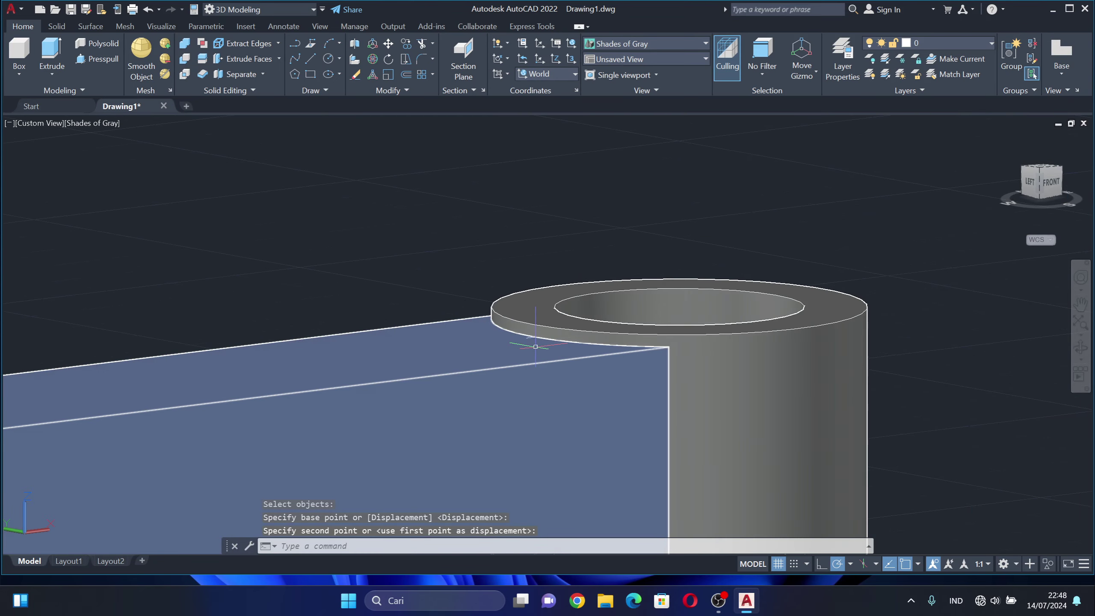
{"action": "scroll", "coordinate": [554, 359], "scroll_direction": "up", "scroll_amount": 2}
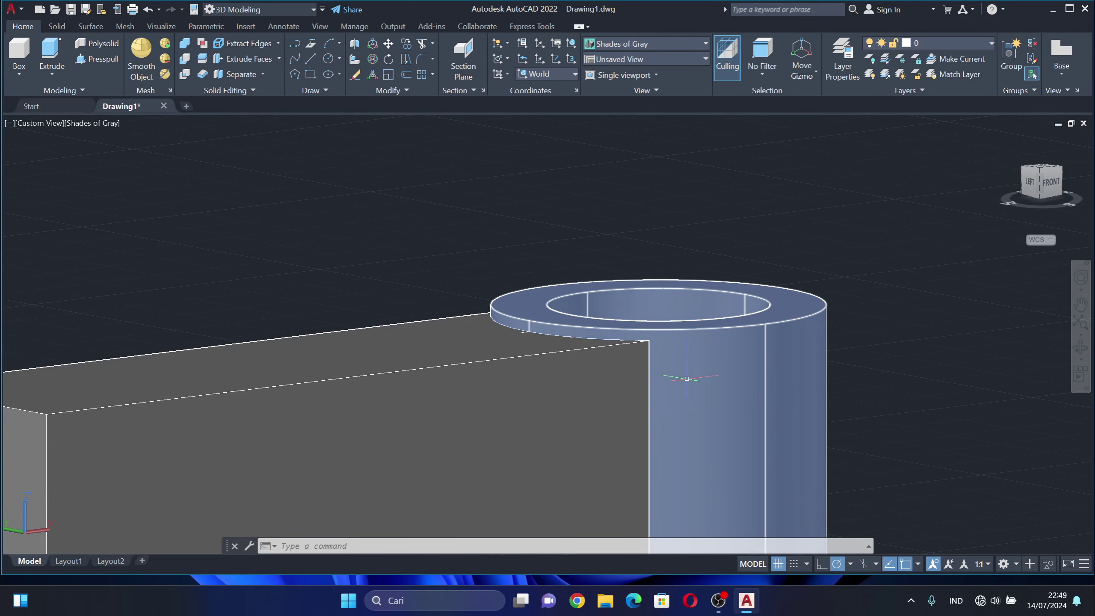
{"action": "middle_click_drag", "start_coordinate": [548, 373], "coordinate": [578, 429], "text": "shift"}
{"action": "scroll", "coordinate": [575, 427], "scroll_direction": "up", "scroll_amount": 2}
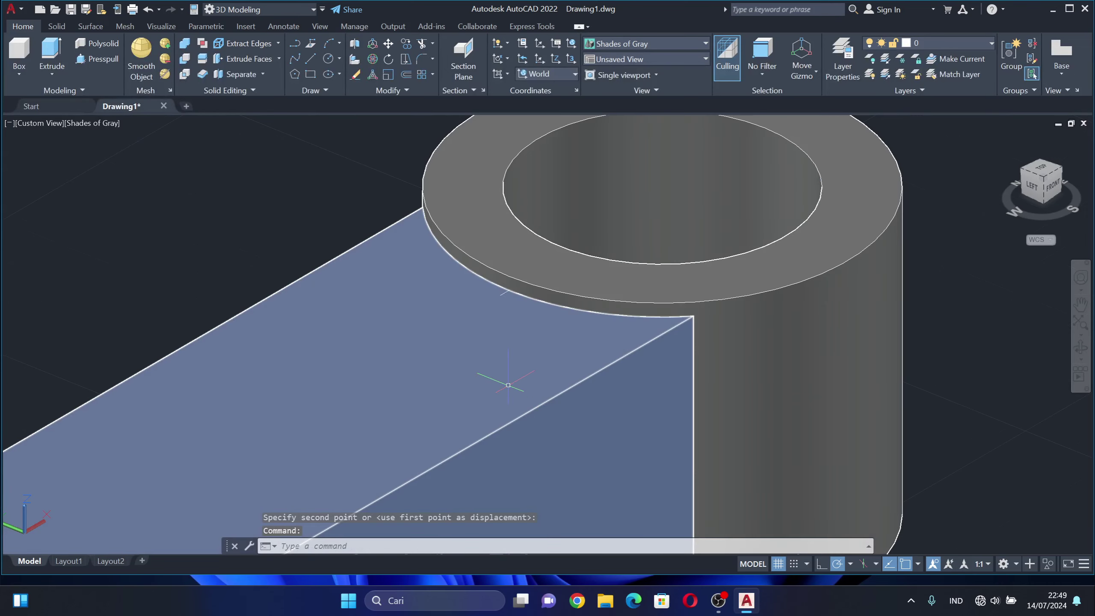
{"action": "left_click", "coordinate": [355, 74]}
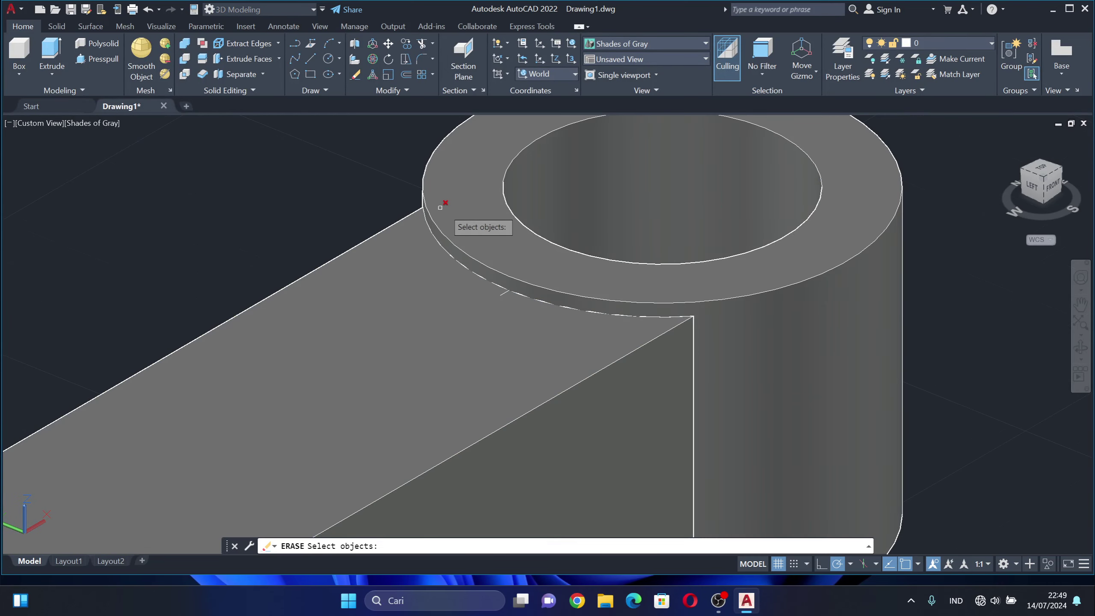
{"action": "left_click", "coordinate": [504, 292]}
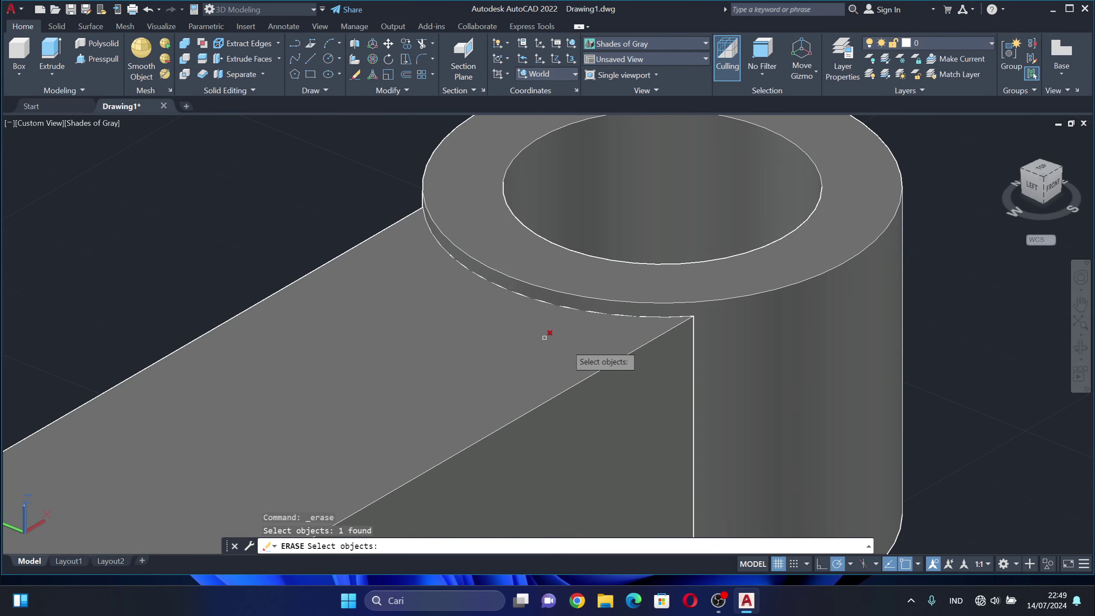
{"action": "key", "text": "Return"}
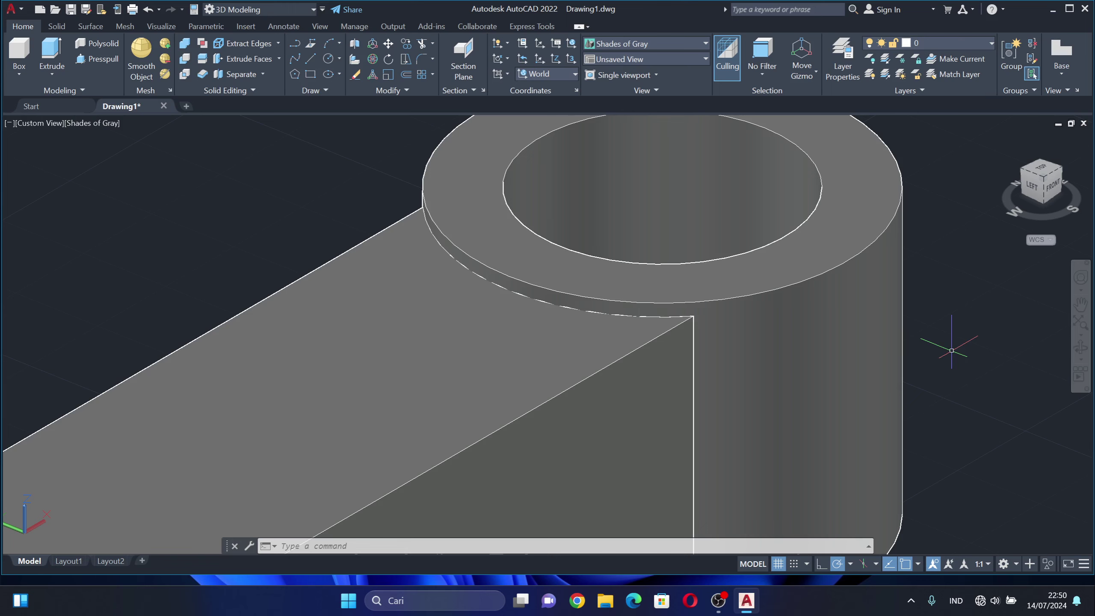
Draw a circle of radius 8 on the arm's free end face, centred on its upper right corner.
{"action": "type", "text": "p"}
{"action": "key", "text": "Return"}
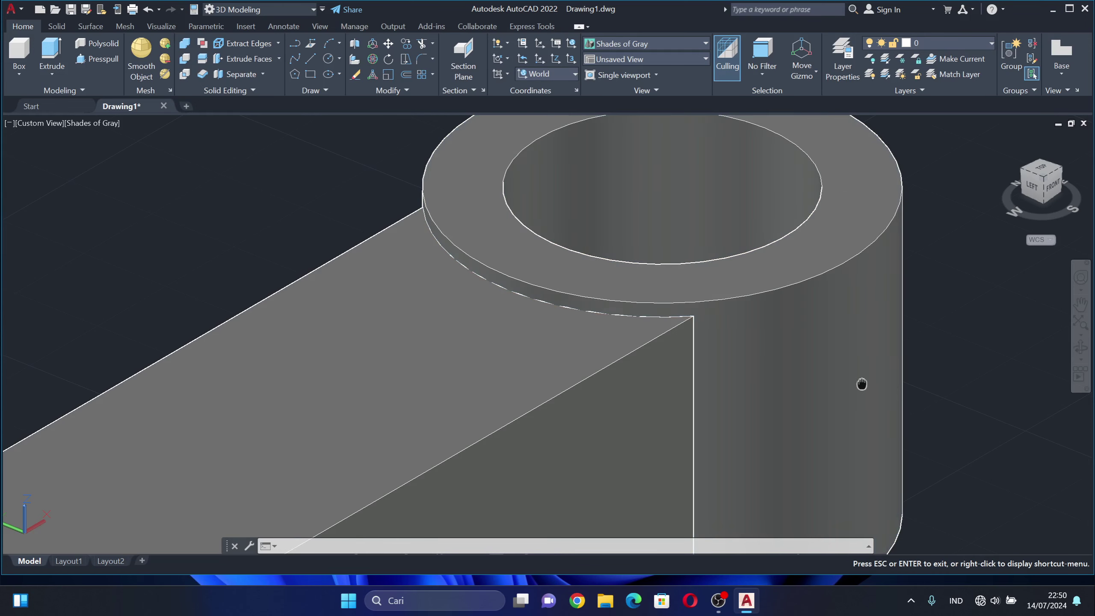
{"action": "left_click_drag", "start_coordinate": [861, 381], "coordinate": [979, 199]}
{"action": "key", "text": "Escape"}
{"action": "key", "text": "Return"}
{"action": "left_click_drag", "start_coordinate": [844, 251], "coordinate": [1043, 166]}
{"action": "key", "text": "Escape"}
{"action": "left_click", "coordinate": [646, 130]}
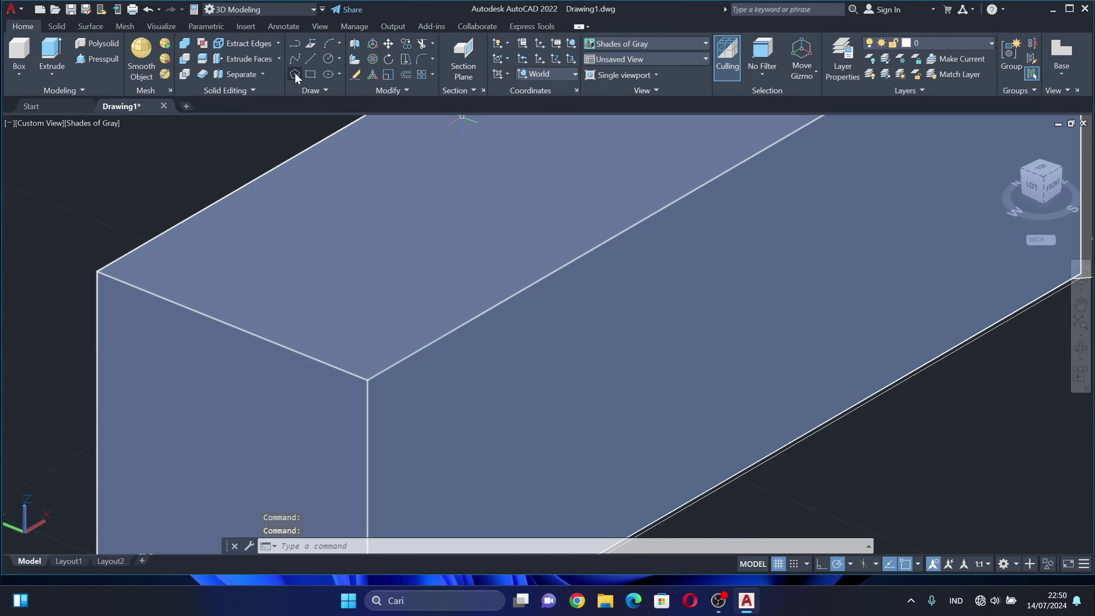
{"action": "left_click", "coordinate": [328, 59]}
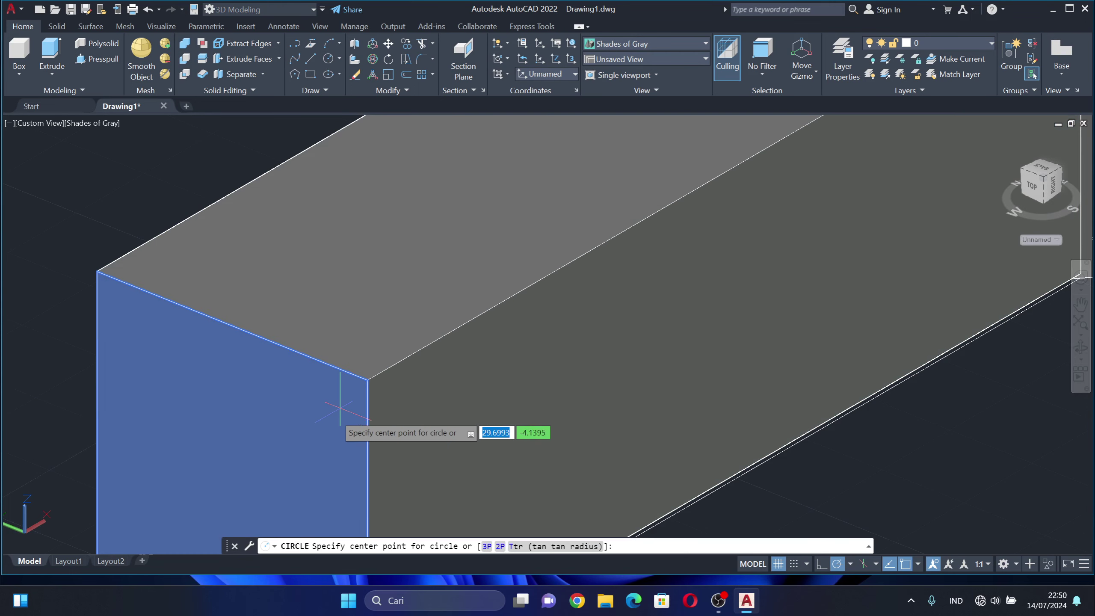
{"action": "left_click", "coordinate": [367, 380]}
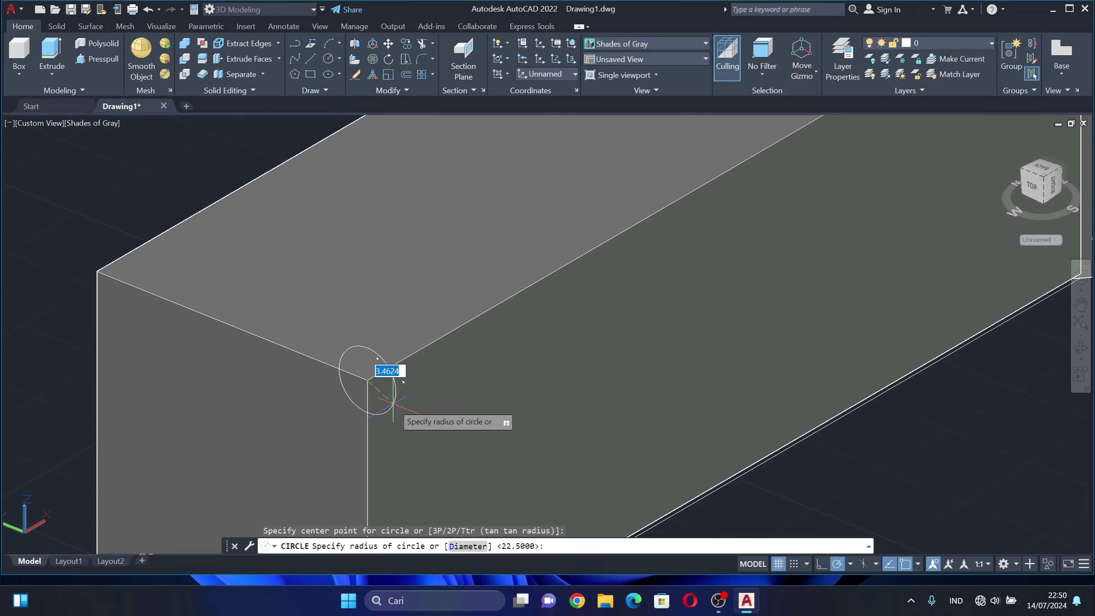
{"action": "type", "text": "8"}
{"action": "key", "text": "Return"}
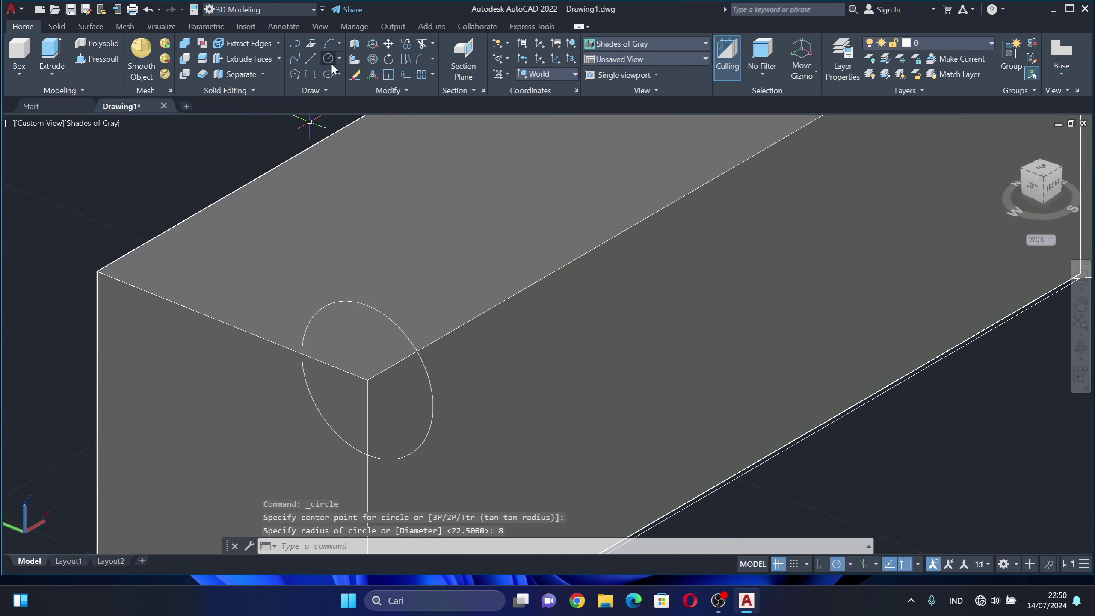
Draw a circle of radius 8 centred on the upper left corner of the arm's free end face.
{"action": "left_click", "coordinate": [330, 60]}
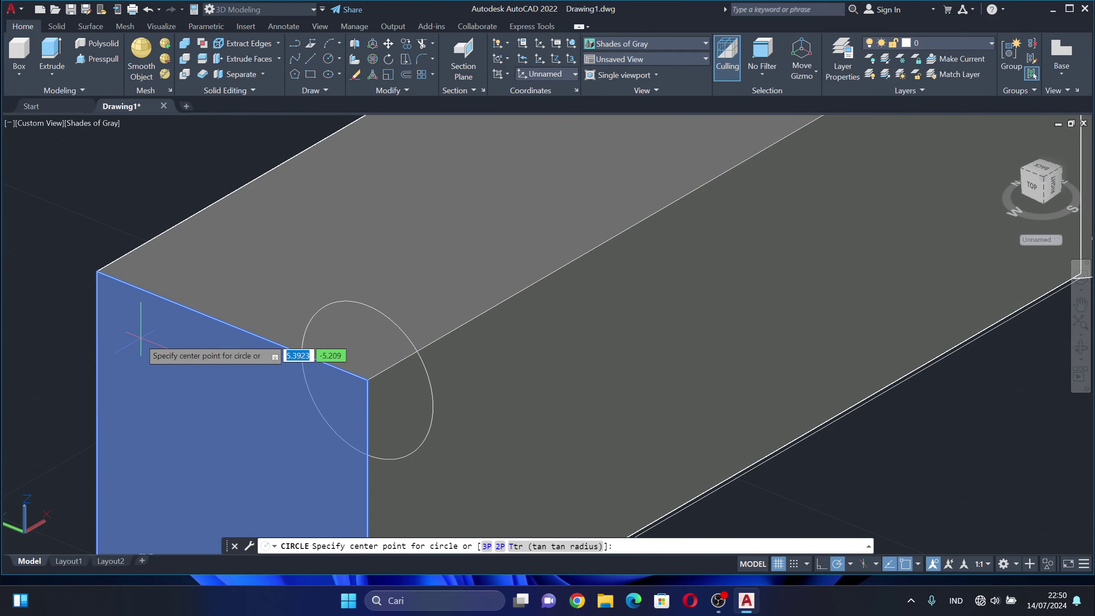
{"action": "left_click", "coordinate": [98, 272]}
{"action": "type", "text": "8"}
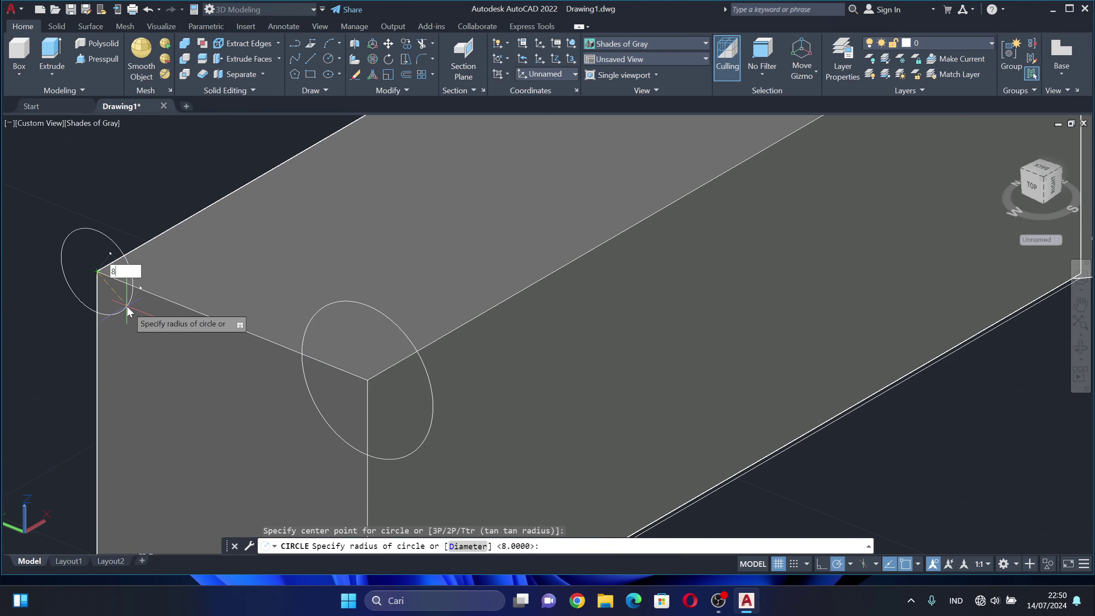
{"action": "key", "text": "Return"}
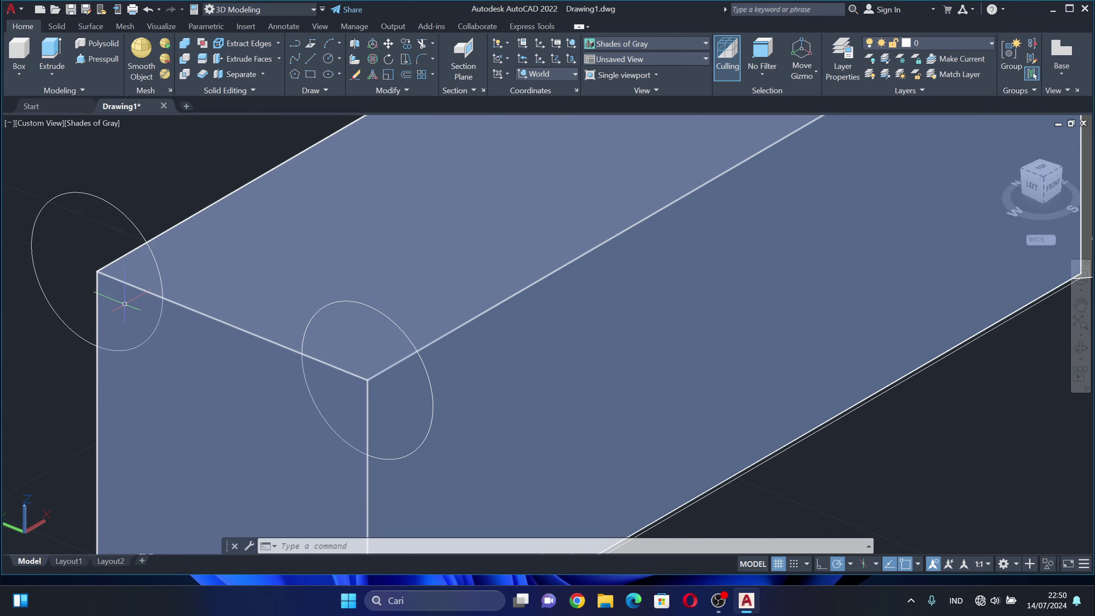
Draw a circle of radius 8 centred on the lower right corner of the arm's free end face.
{"action": "middle_click_drag", "start_coordinate": [329, 372], "coordinate": [332, 241]}
{"action": "left_click_drag", "start_coordinate": [331, 241], "coordinate": [368, 180]}
{"action": "key", "text": "Escape"}
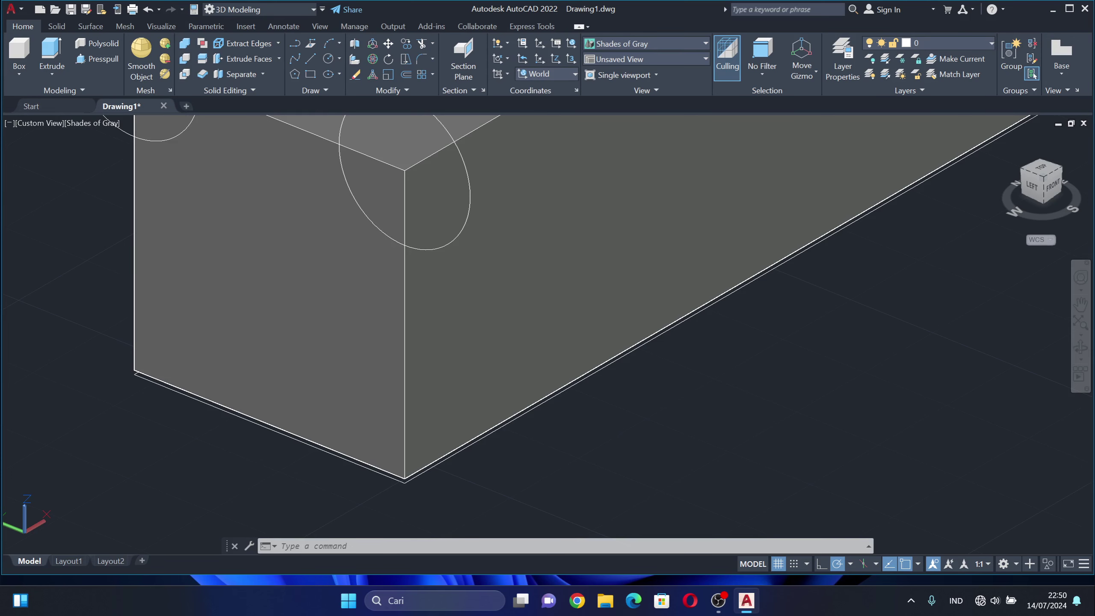
{"action": "left_click", "coordinate": [329, 58]}
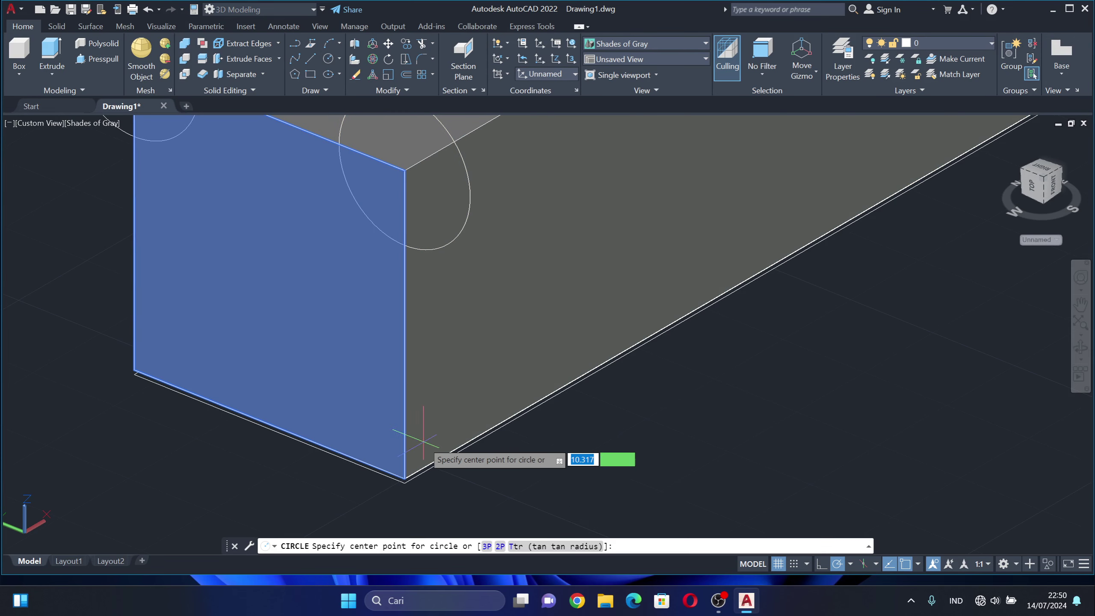
{"action": "left_click", "coordinate": [404, 478]}
{"action": "type", "text": "8"}
{"action": "key", "text": "Return"}
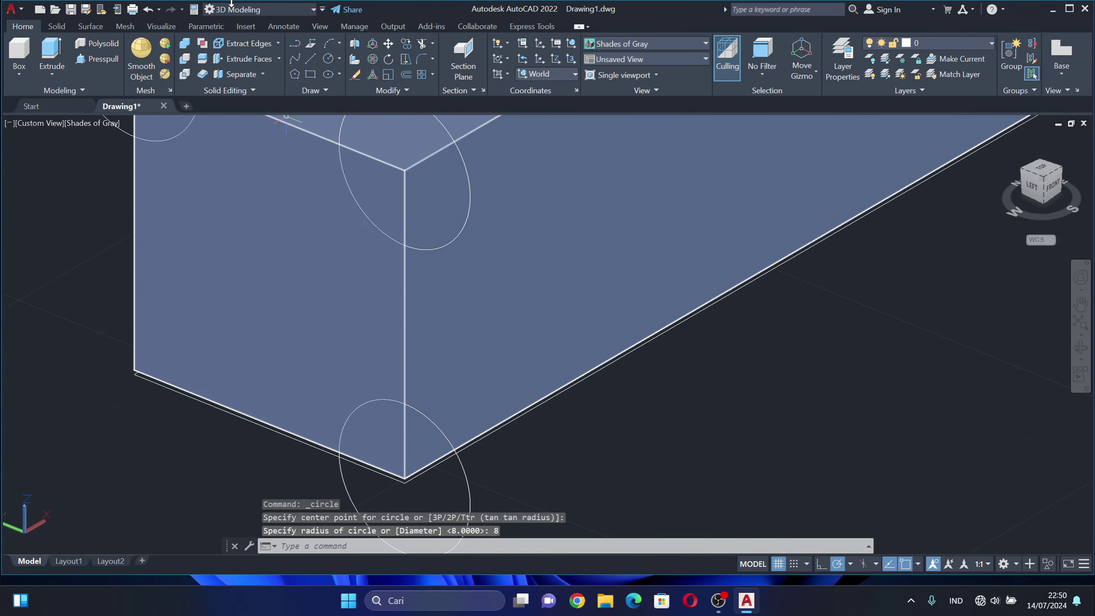
Draw a circle of radius 8 centred on the lower left corner of the arm's free end face.
{"action": "left_click", "coordinate": [324, 60]}
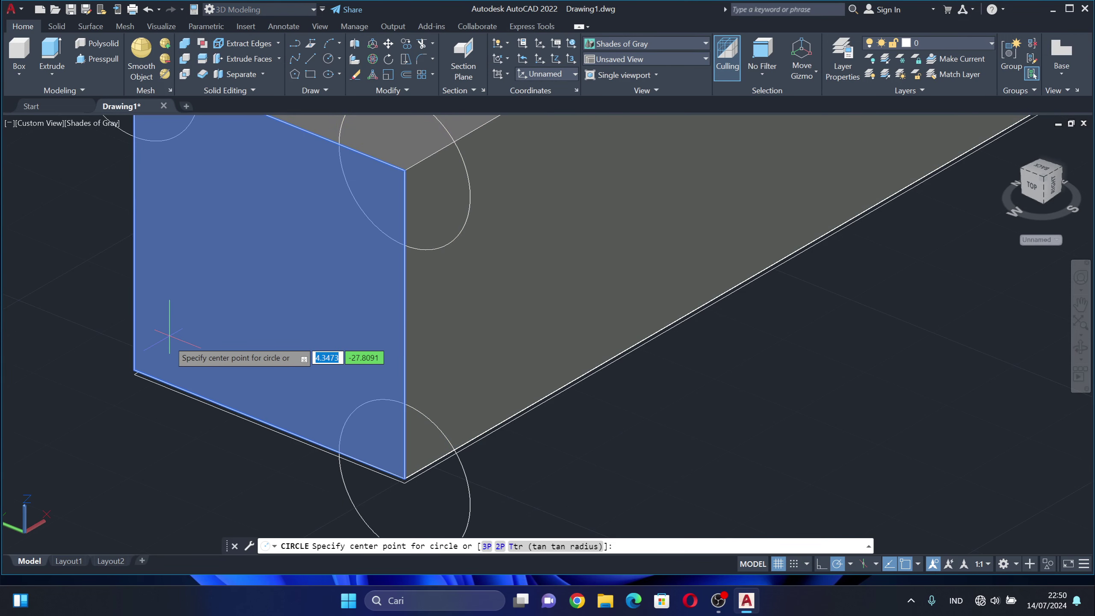
{"action": "left_click", "coordinate": [134, 370]}
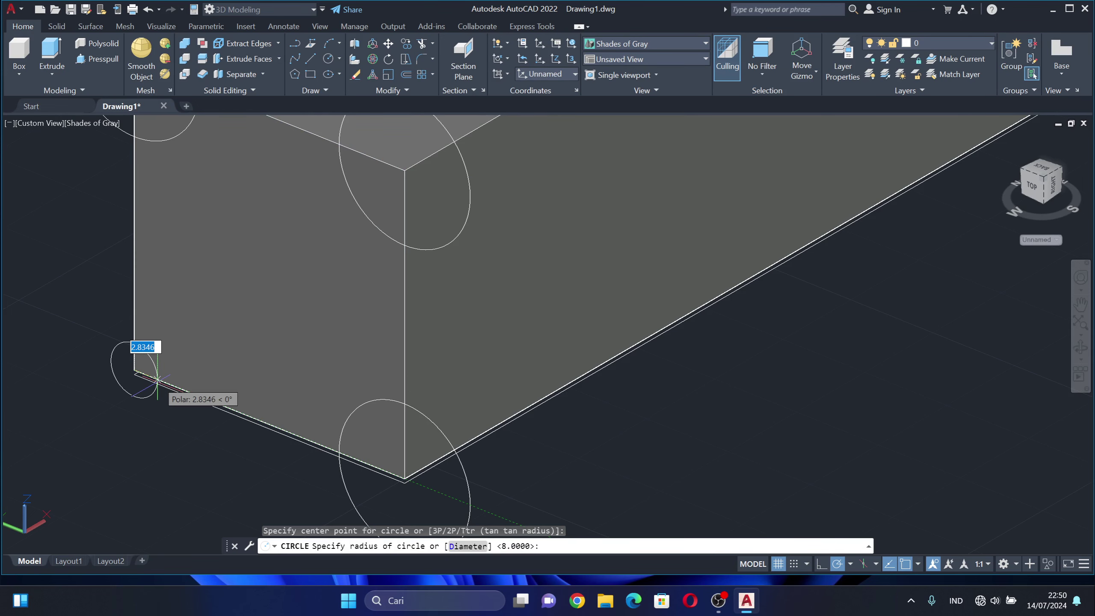
{"action": "type", "text": "8"}
{"action": "key", "text": "Return"}
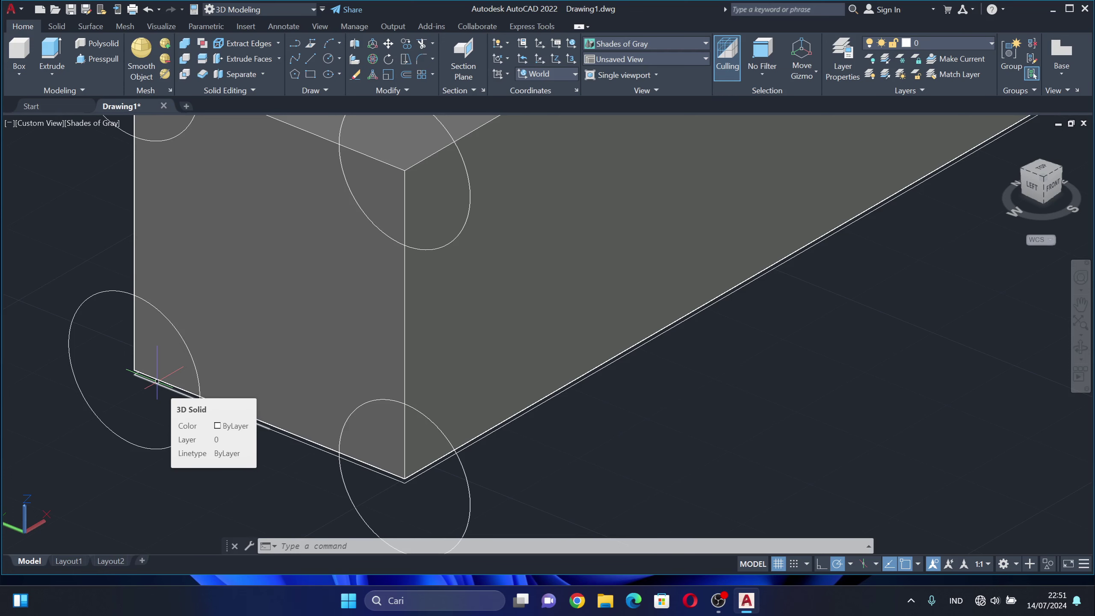
Presspull the upper right corner circle 45 along the arm toward the ring.
{"action": "scroll", "coordinate": [157, 380], "scroll_direction": "down", "scroll_amount": 2}
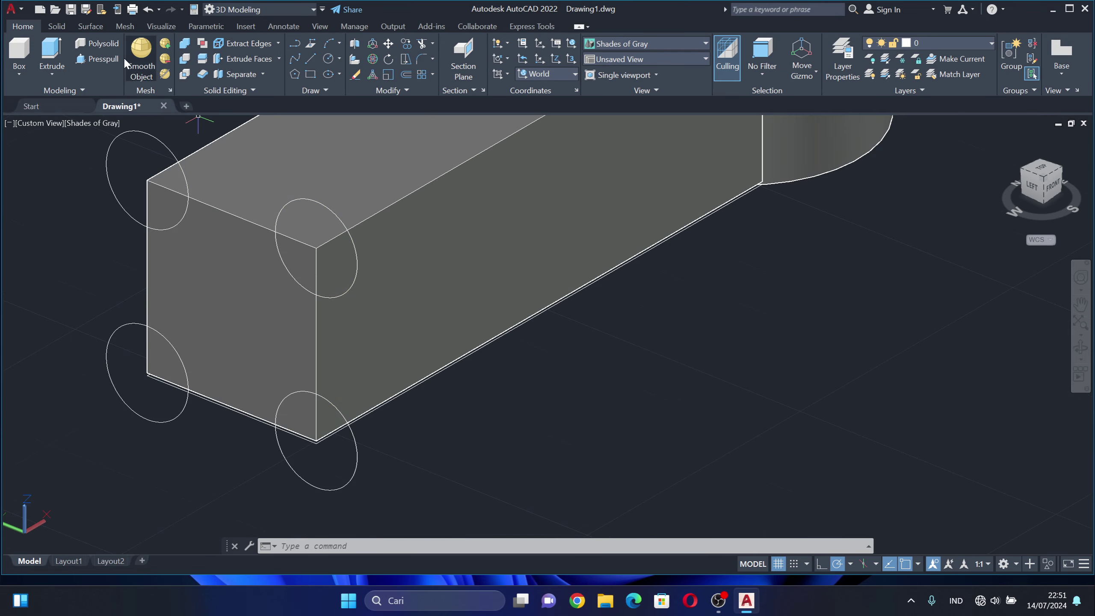
{"action": "left_click", "coordinate": [99, 59]}
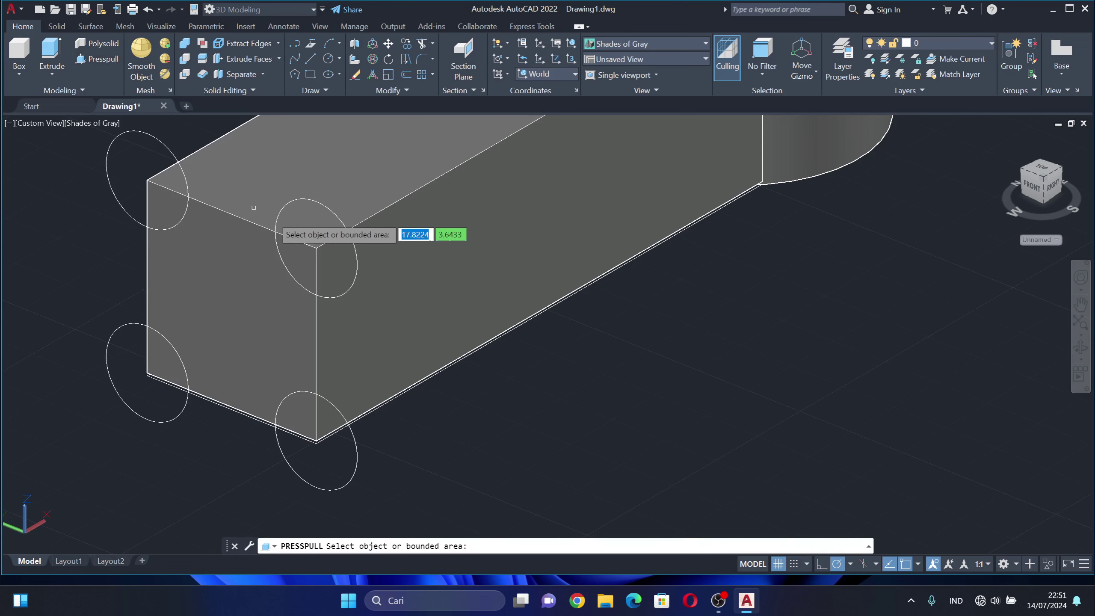
{"action": "left_click", "coordinate": [332, 210]}
{"action": "type", "text": "45"}
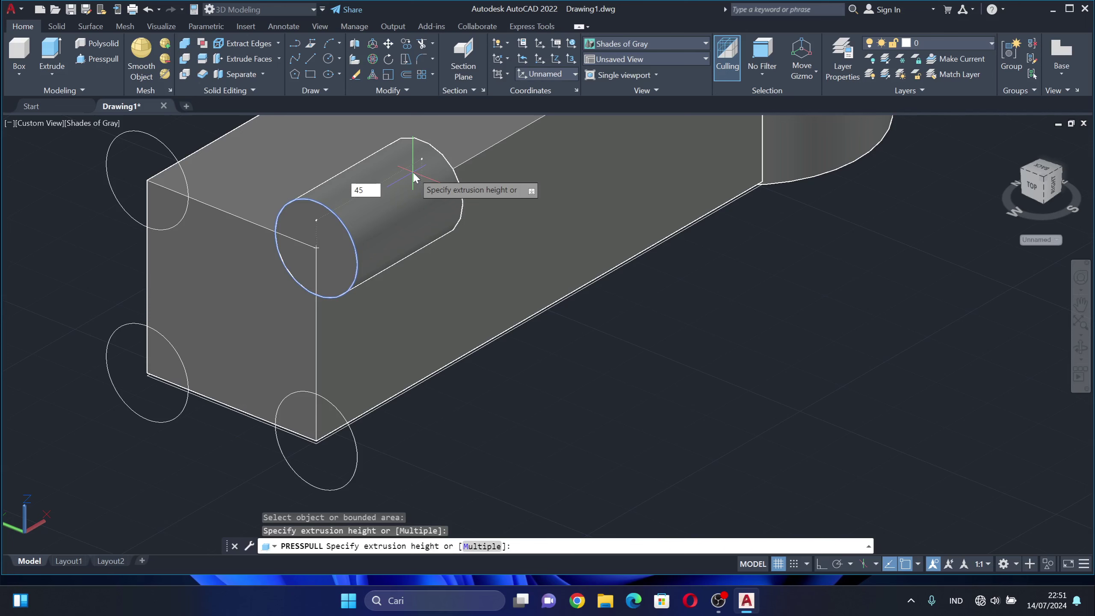
{"action": "key", "text": "Return"}
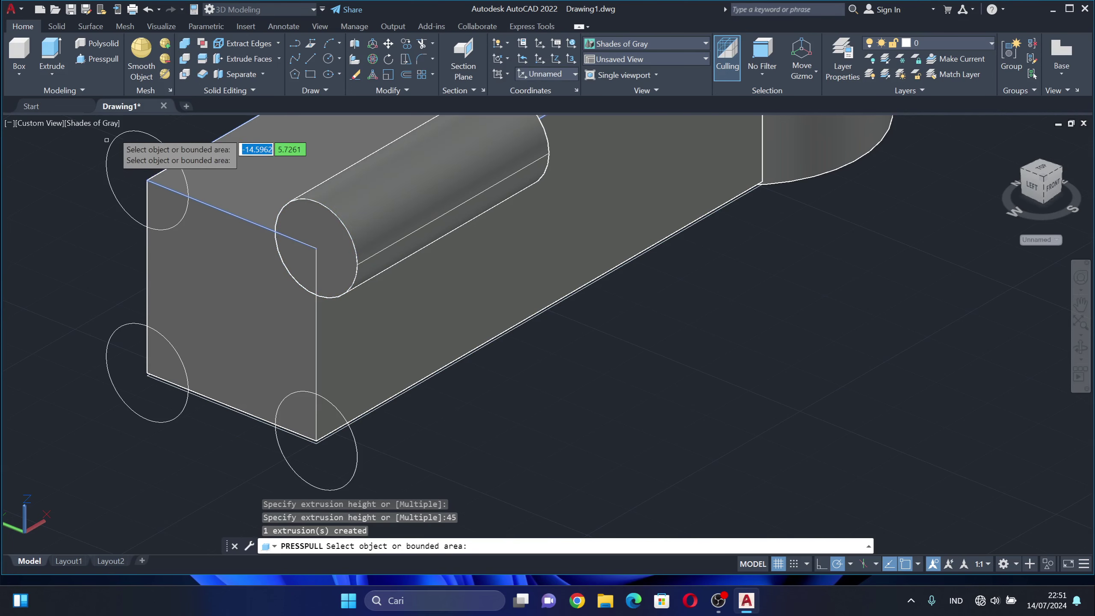
Presspull the upper left corner circle 45 along the arm toward the ring.
{"action": "scroll", "coordinate": [159, 137], "scroll_direction": "down", "scroll_amount": 3}
{"action": "middle_click_drag", "start_coordinate": [159, 137], "coordinate": [183, 243]}
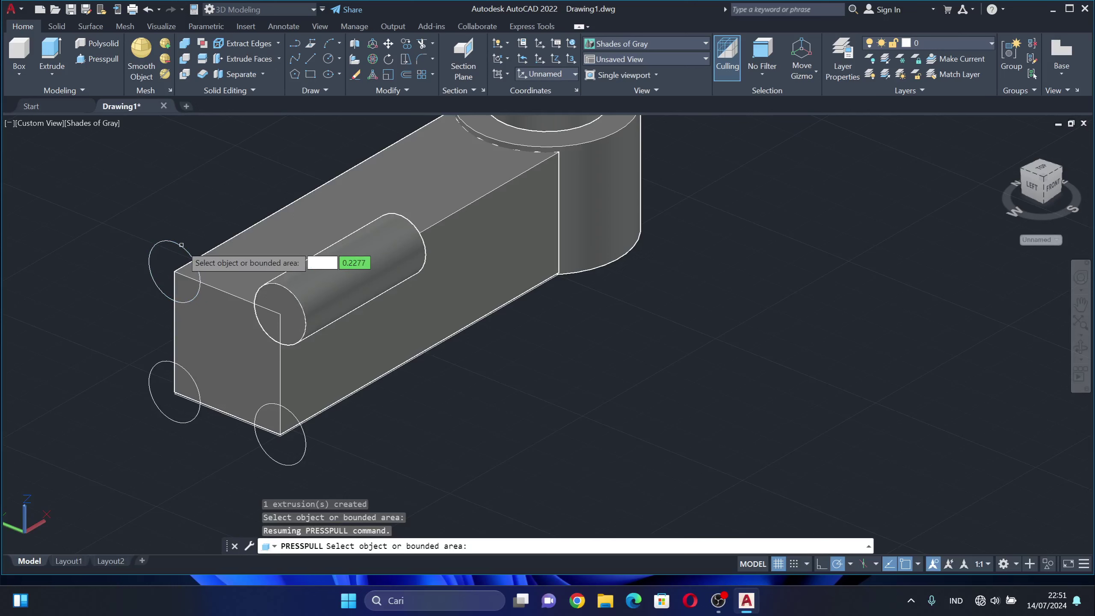
{"action": "left_click", "coordinate": [174, 271]}
{"action": "type", "text": "45"}
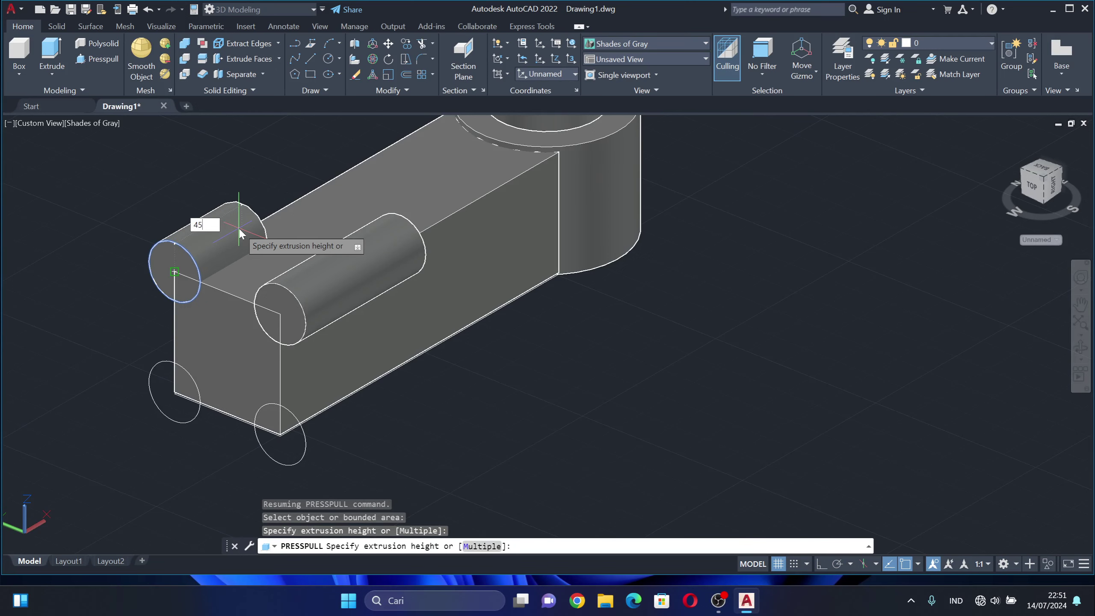
{"action": "key", "text": "Return"}
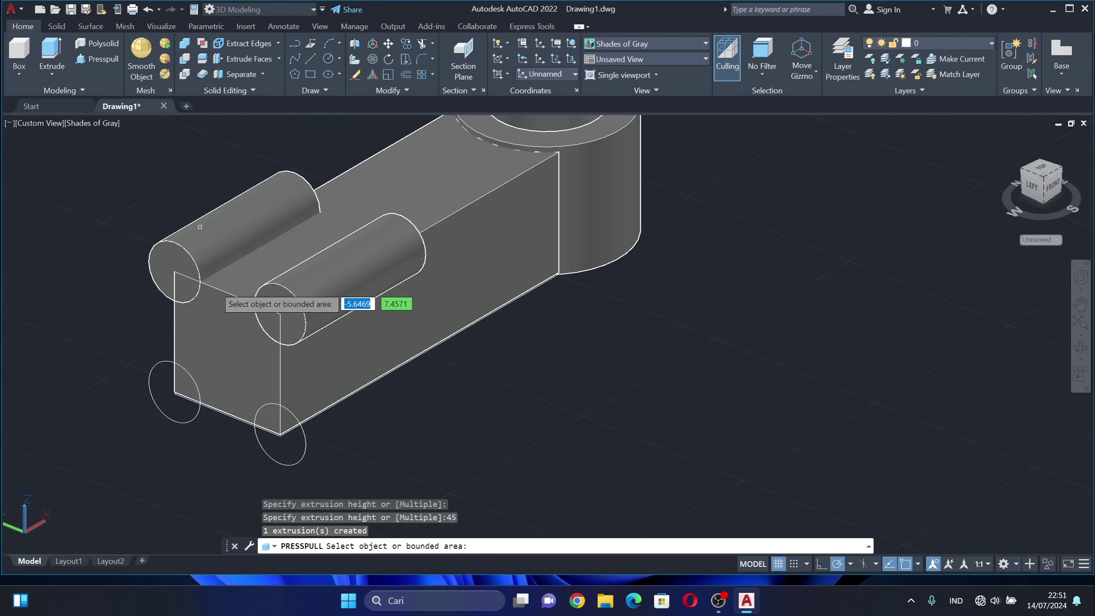
Presspull the lower right corner circle 45 along the arm toward the ring.
{"action": "left_click", "coordinate": [298, 448]}
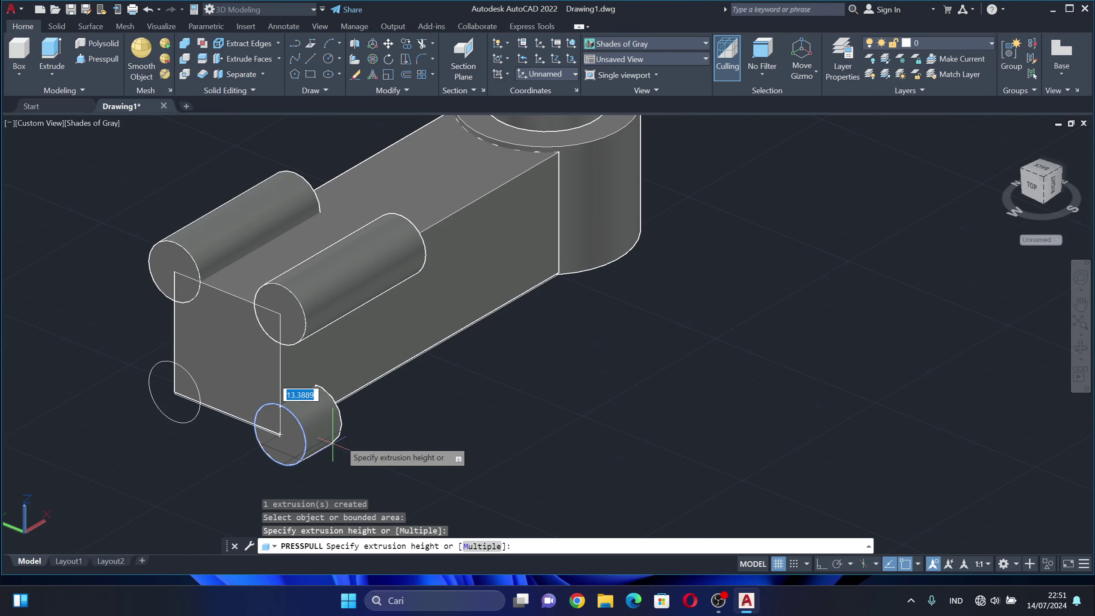
{"action": "type", "text": "45"}
{"action": "key", "text": "Return"}
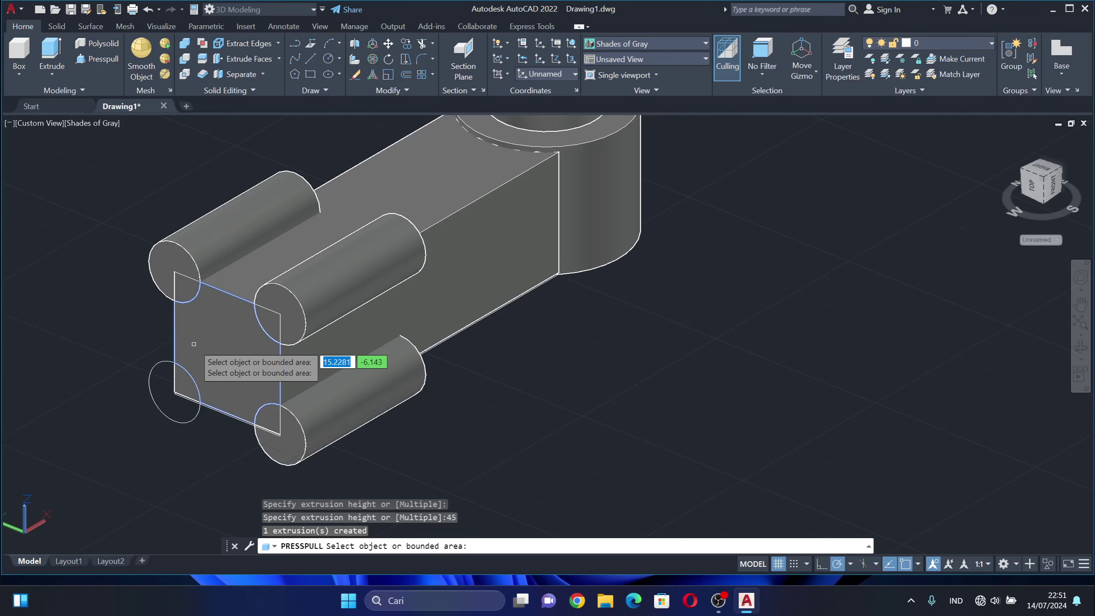
Presspull the lower left corner circle 45 along the arm toward the ring.
{"action": "left_click", "coordinate": [194, 418]}
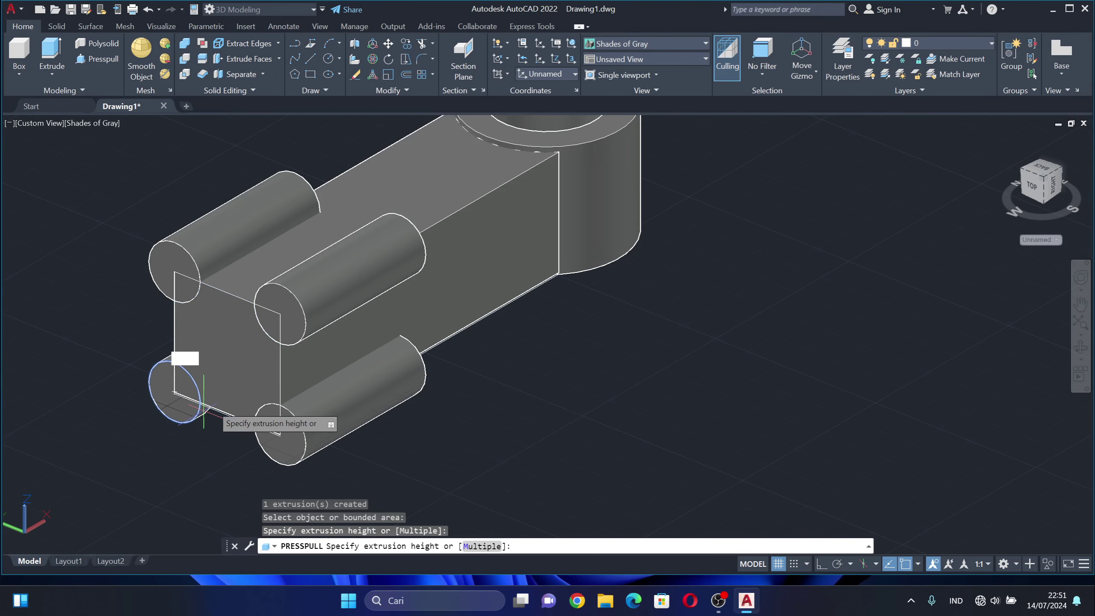
{"action": "type", "text": "45"}
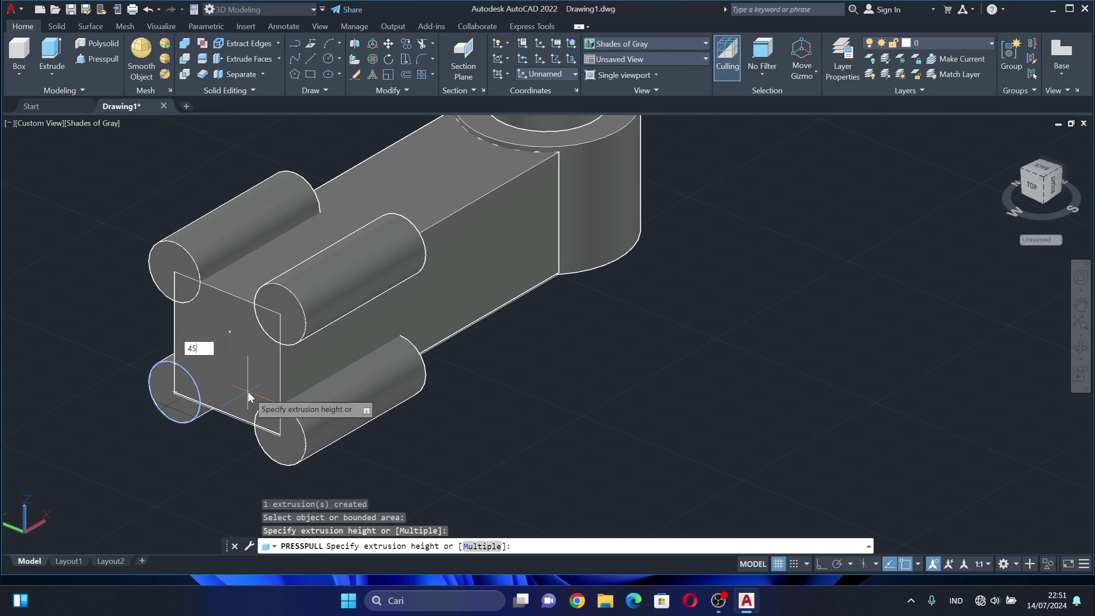
{"action": "key", "text": "Return"}
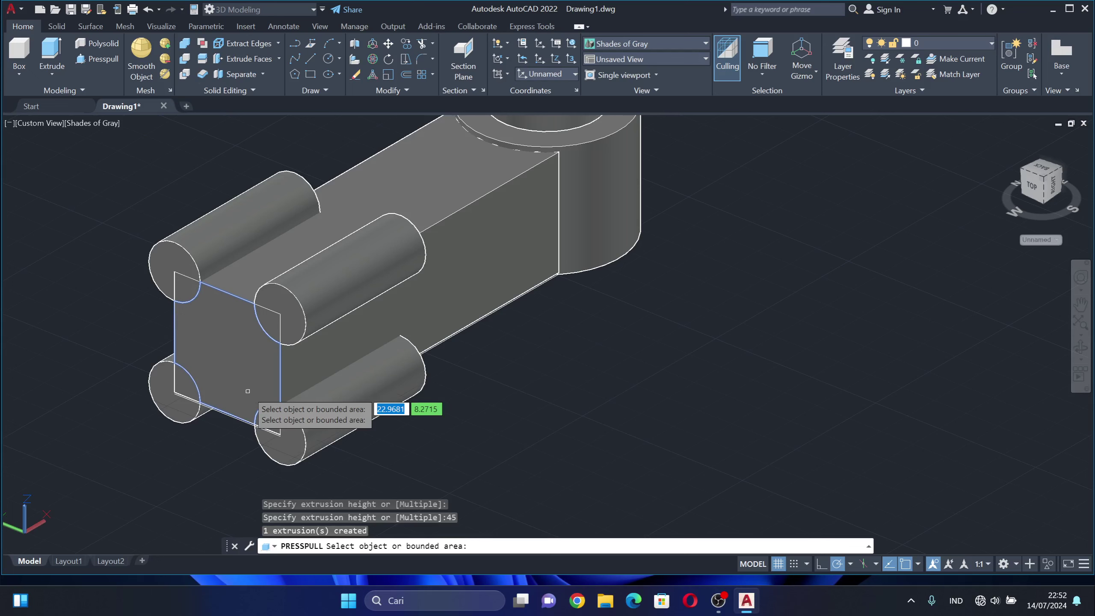
Subtract the four corner cylinders from the rectangular arm.
{"action": "left_click", "coordinate": [188, 58]}
{"action": "left_click", "coordinate": [218, 339]}
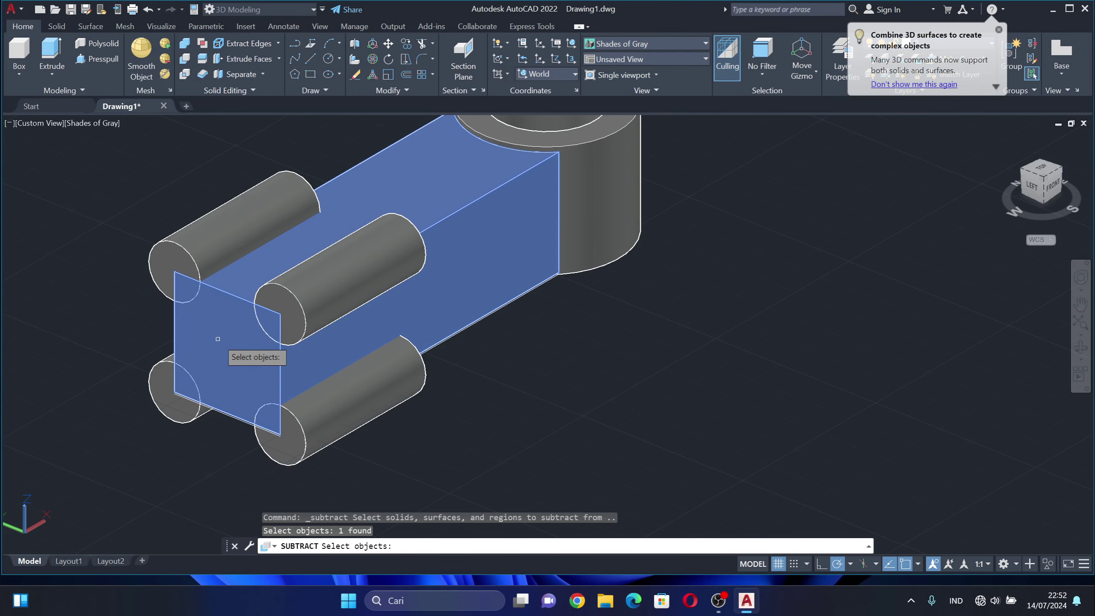
{"action": "key", "text": "Return"}
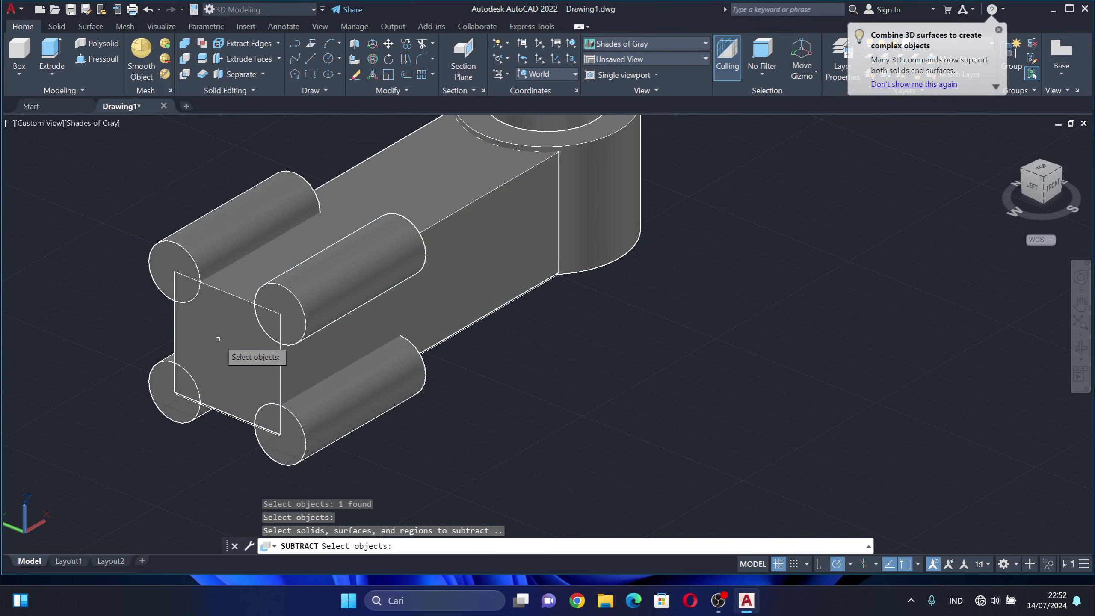
{"action": "left_click", "coordinate": [319, 311]}
{"action": "left_click", "coordinate": [175, 276]}
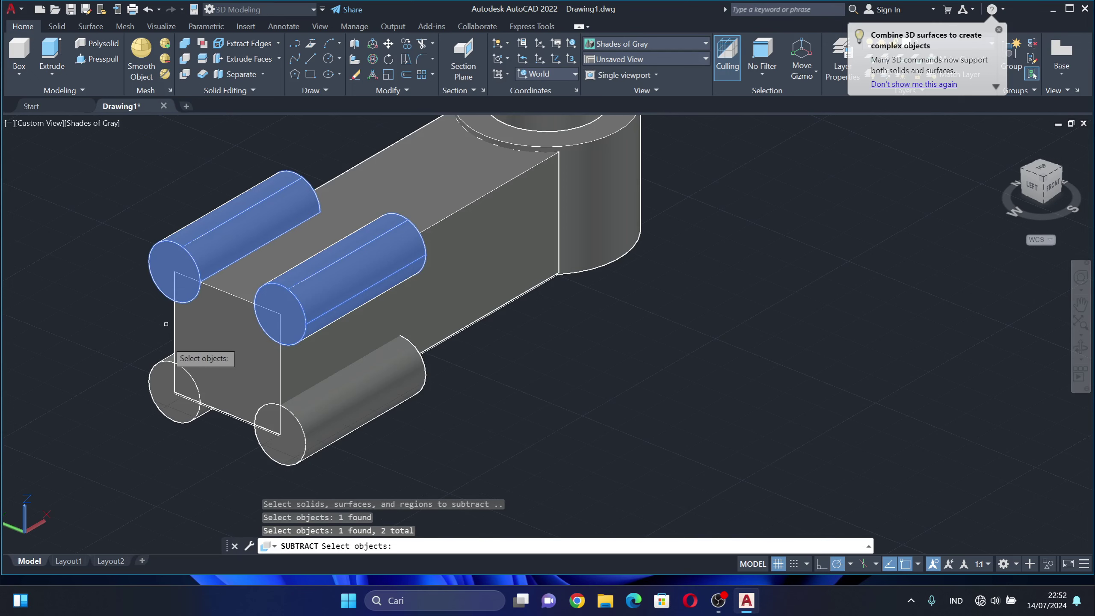
{"action": "left_click", "coordinate": [167, 414]}
{"action": "left_click", "coordinate": [293, 447]}
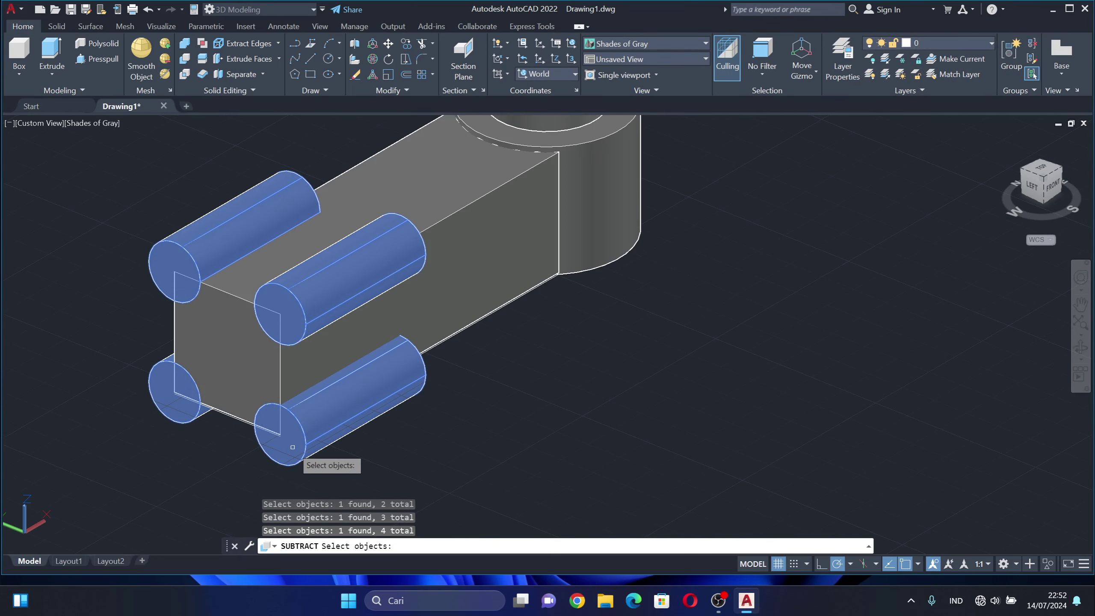
{"action": "key", "text": "Return"}
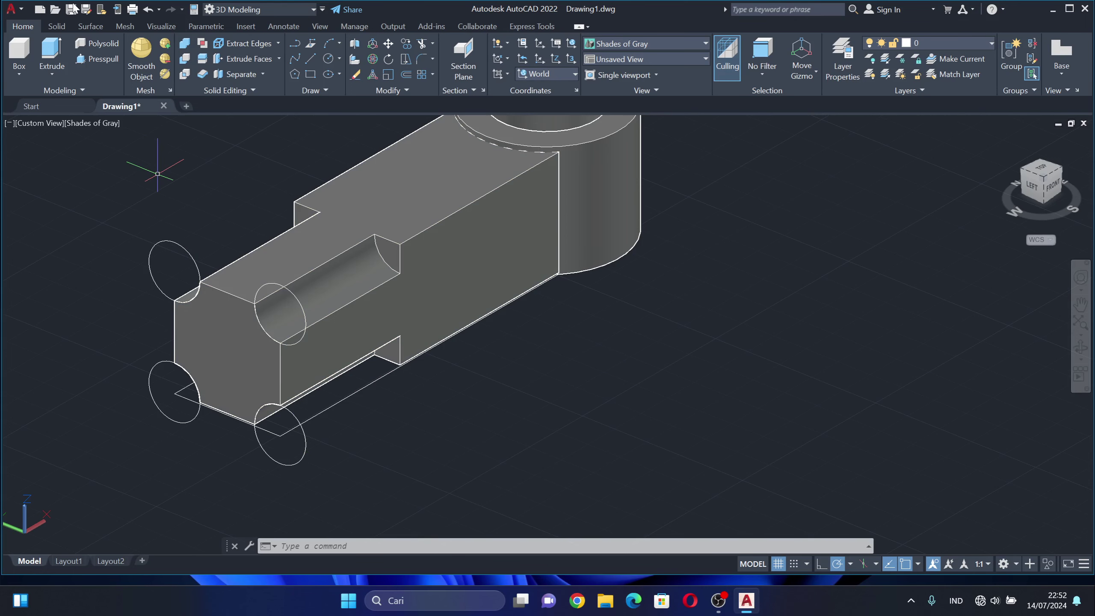
Erase the four leftover construction circles at the corners of the arm's free end face.
{"action": "left_click", "coordinate": [356, 74]}
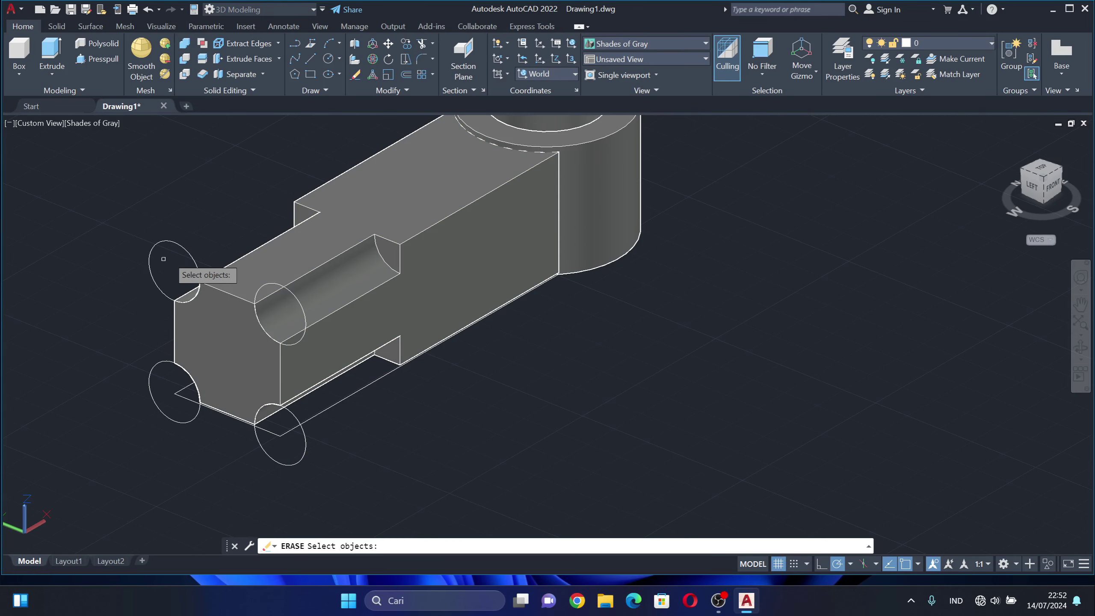
{"action": "left_click", "coordinate": [186, 249]}
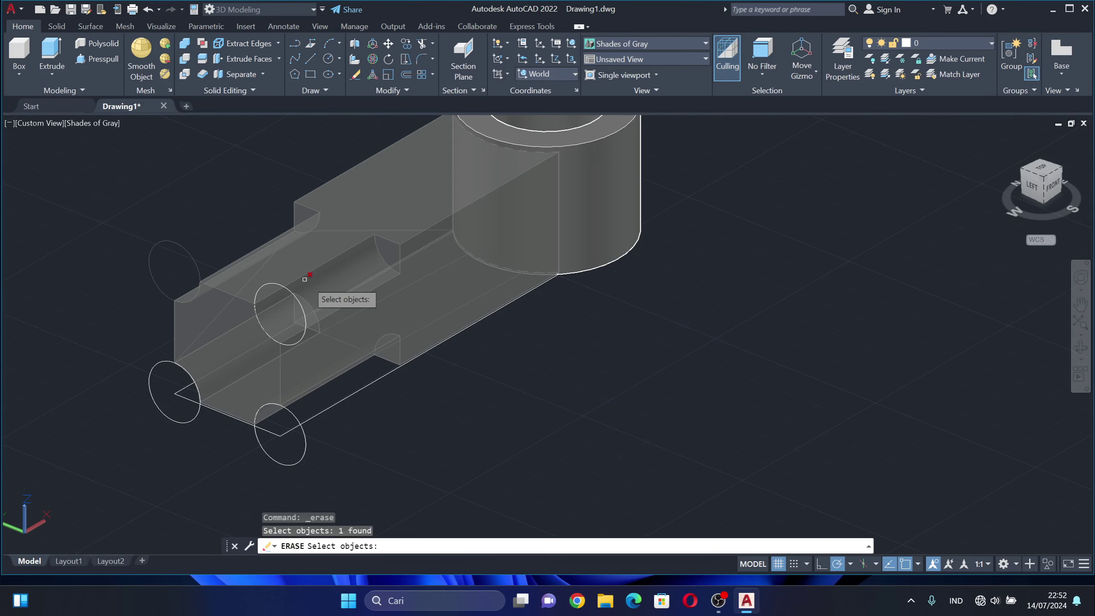
{"action": "left_click", "coordinate": [305, 305]}
{"action": "left_click", "coordinate": [310, 430]}
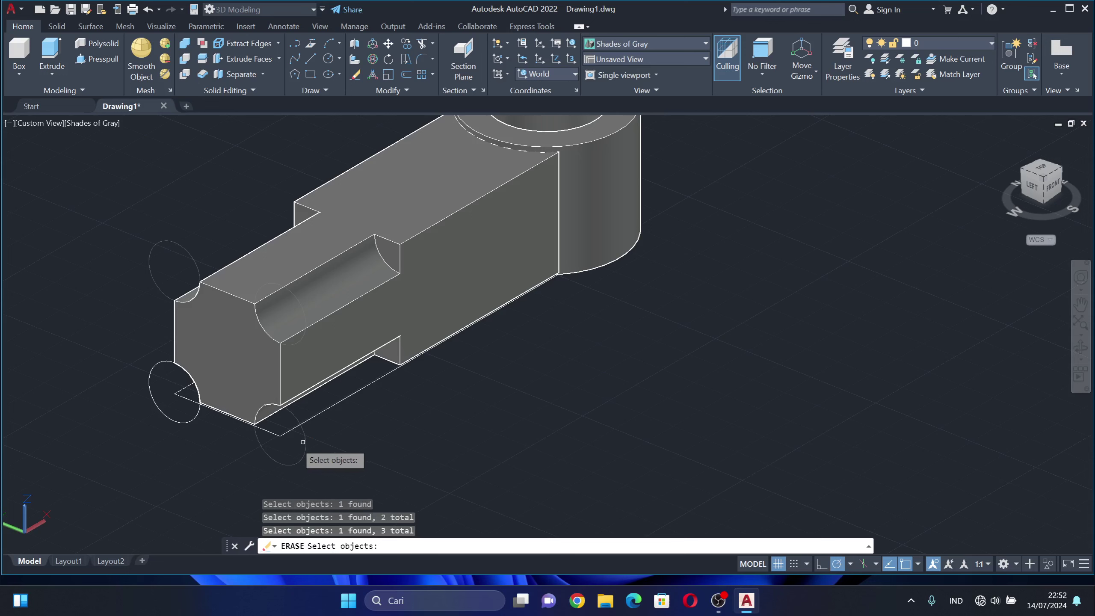
{"action": "left_click", "coordinate": [179, 422]}
{"action": "key", "text": "Return"}
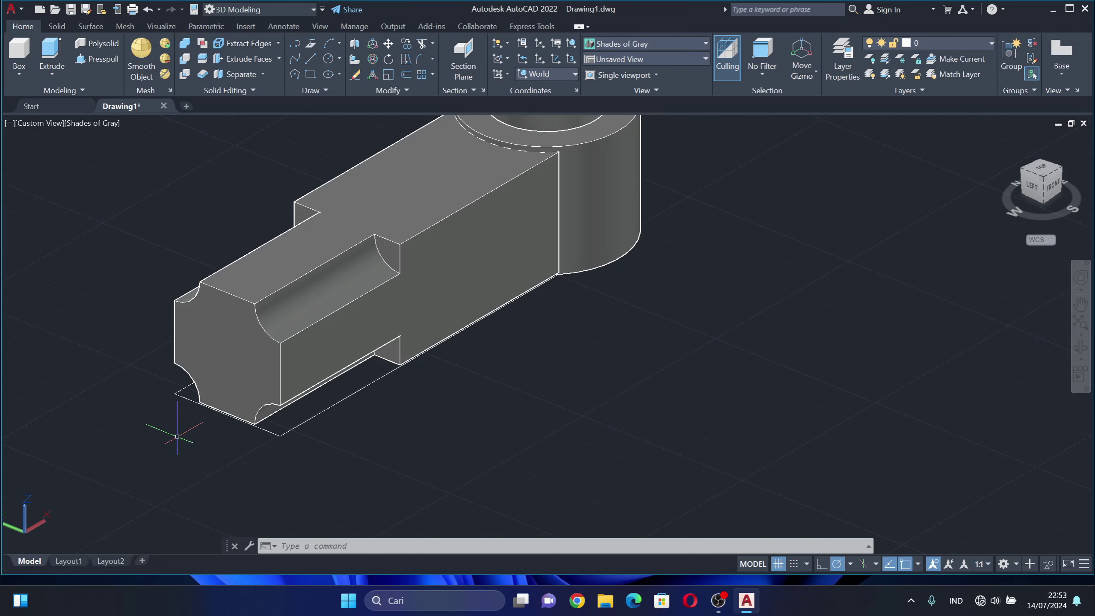
Draw a circle of radius 15 centred 16.5 inward from the midpoint of the end face's right vertical edge.
{"action": "left_click", "coordinate": [323, 61]}
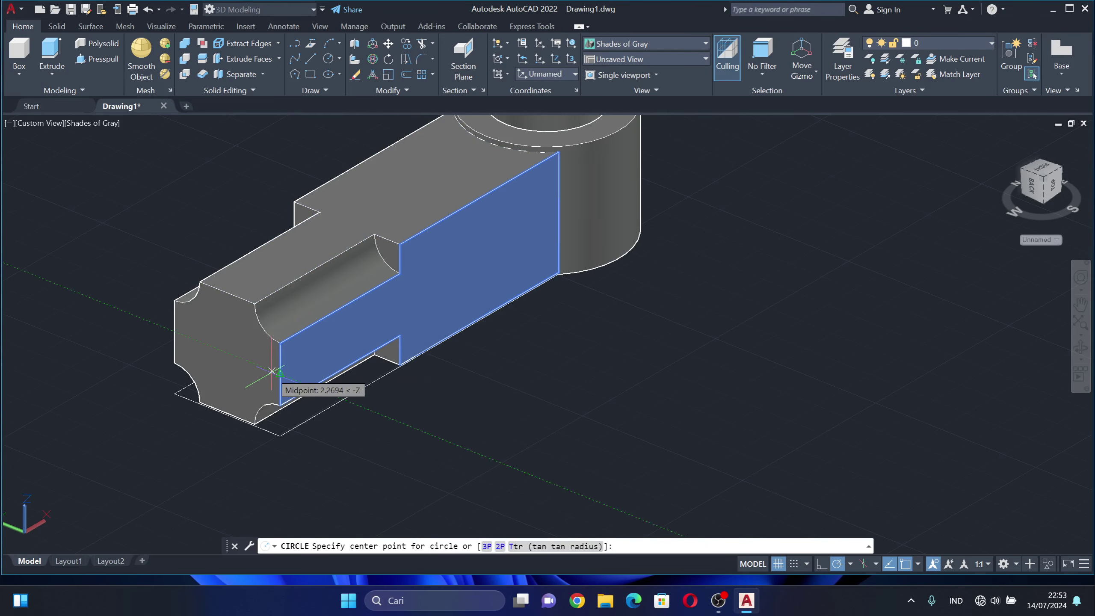
{"action": "type", "text": "1"}
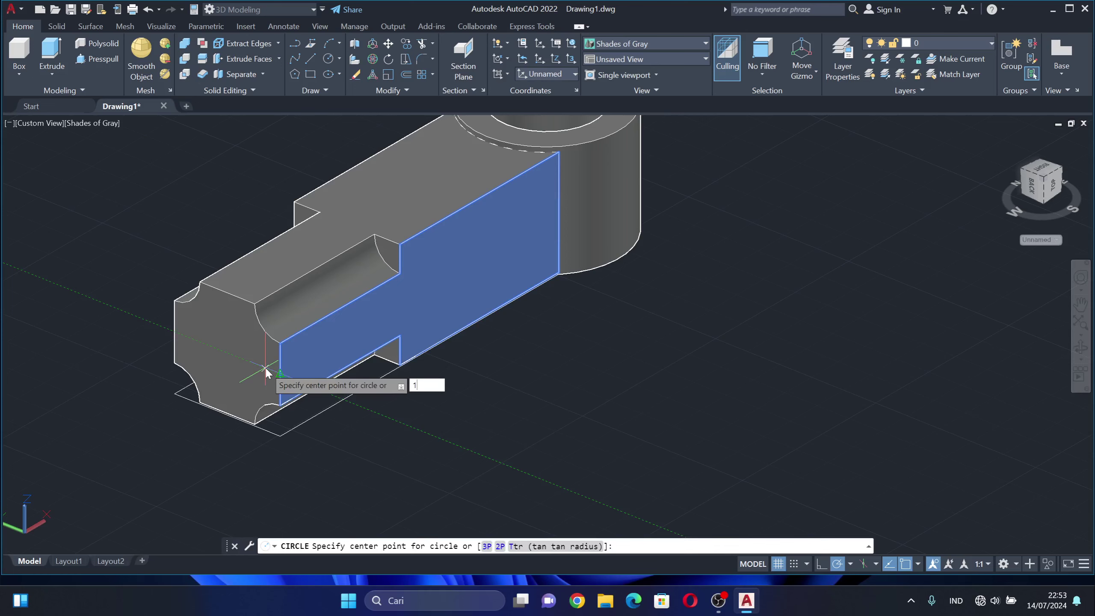
{"action": "type", "text": "6.5"}
{"action": "key", "text": "Return"}
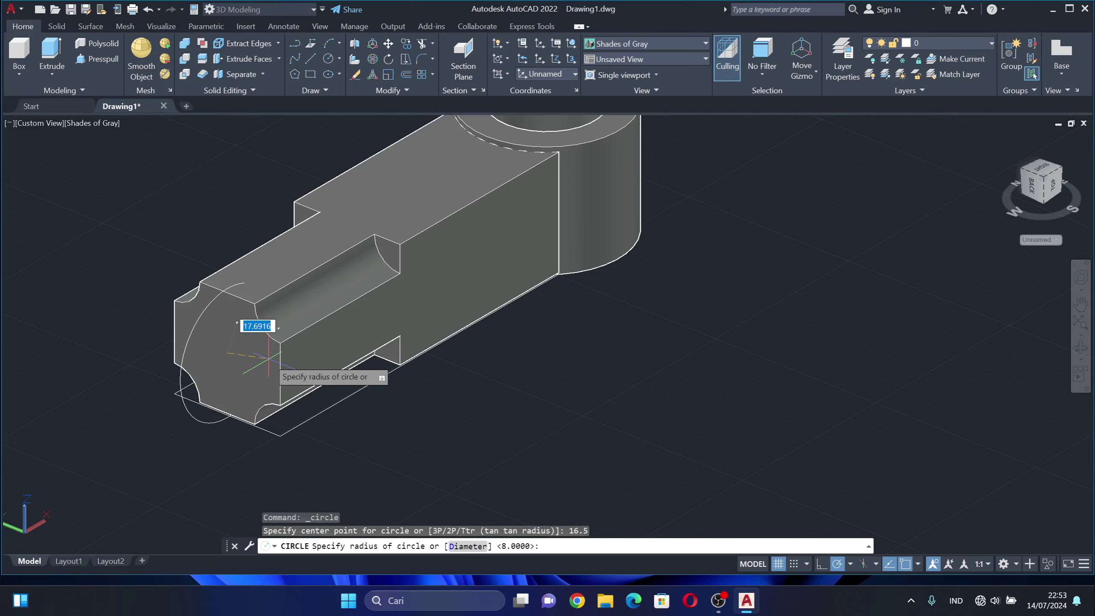
{"action": "type", "text": "15"}
{"action": "key", "text": "Return"}
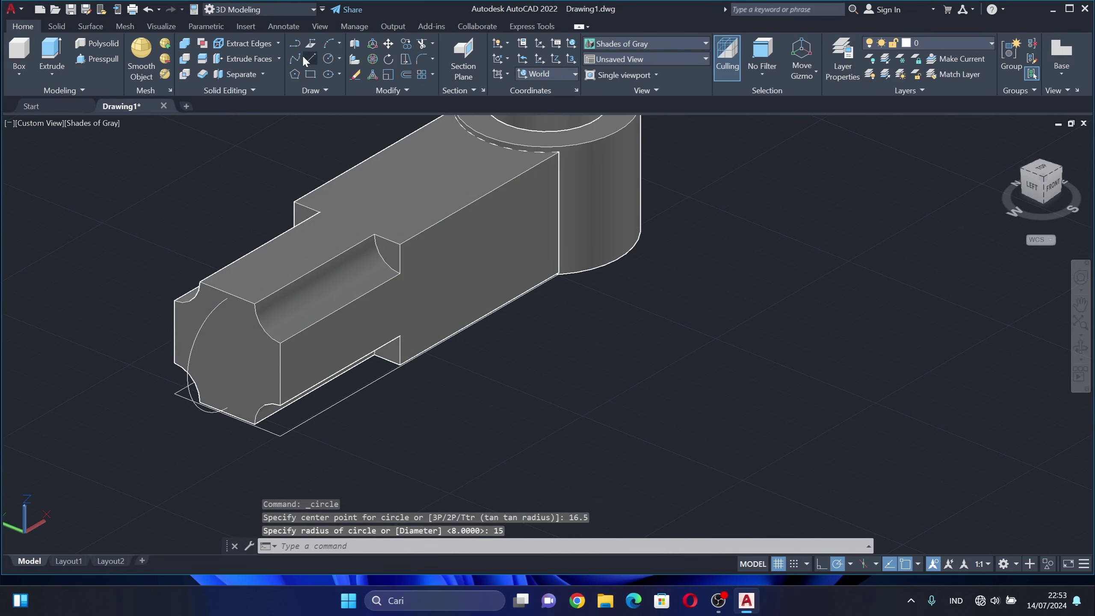
Rotate the radius-15 circle 90 degrees in 3D about the X axis through its centre.
{"action": "left_click", "coordinate": [373, 60]}
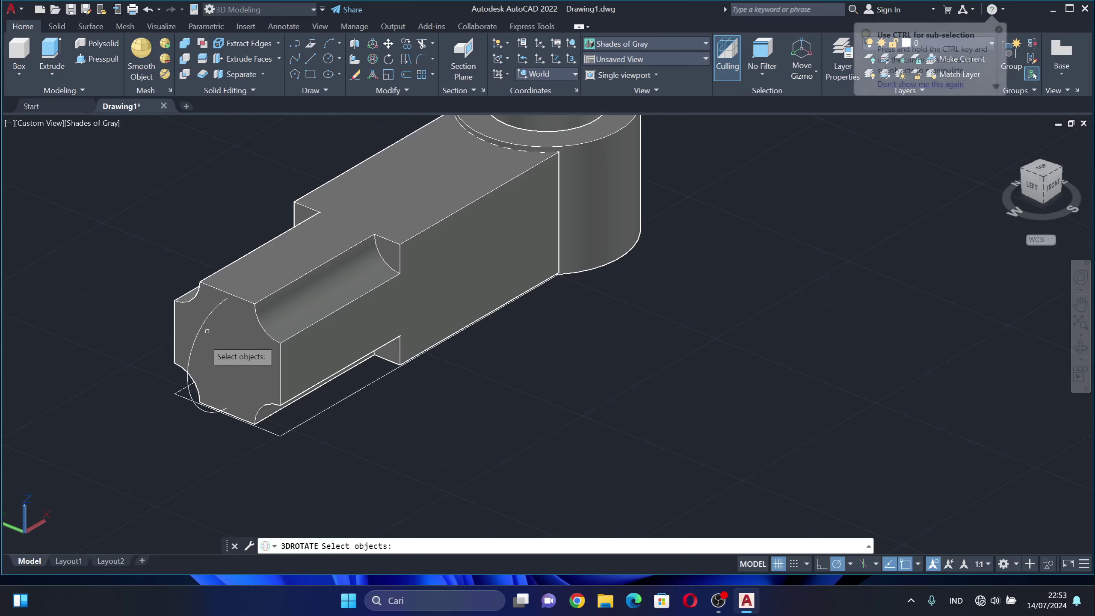
{"action": "left_click", "coordinate": [192, 354]}
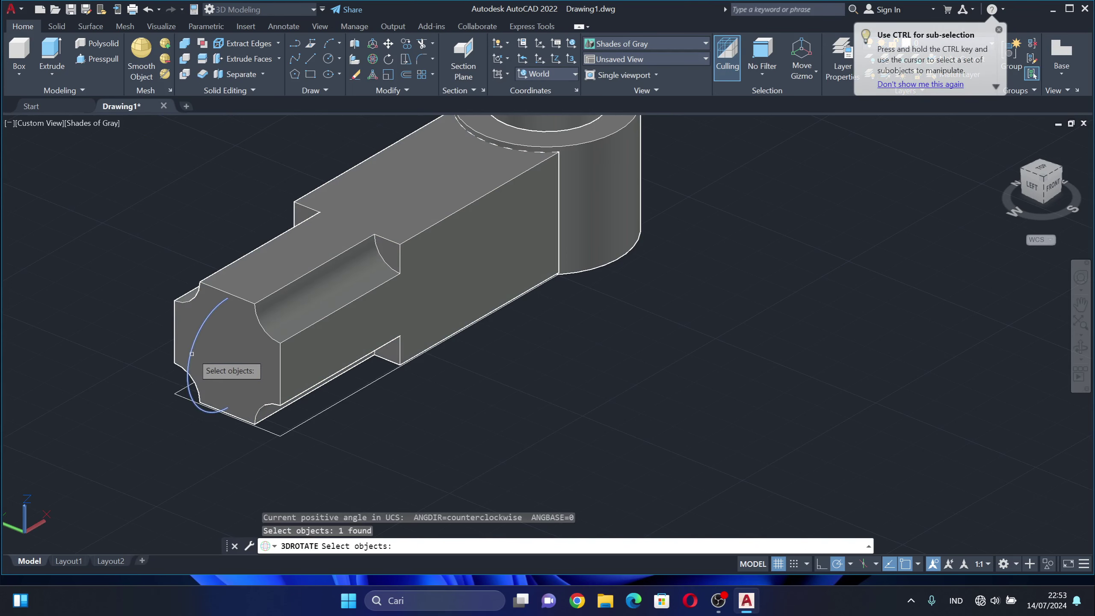
{"action": "key", "text": "Return"}
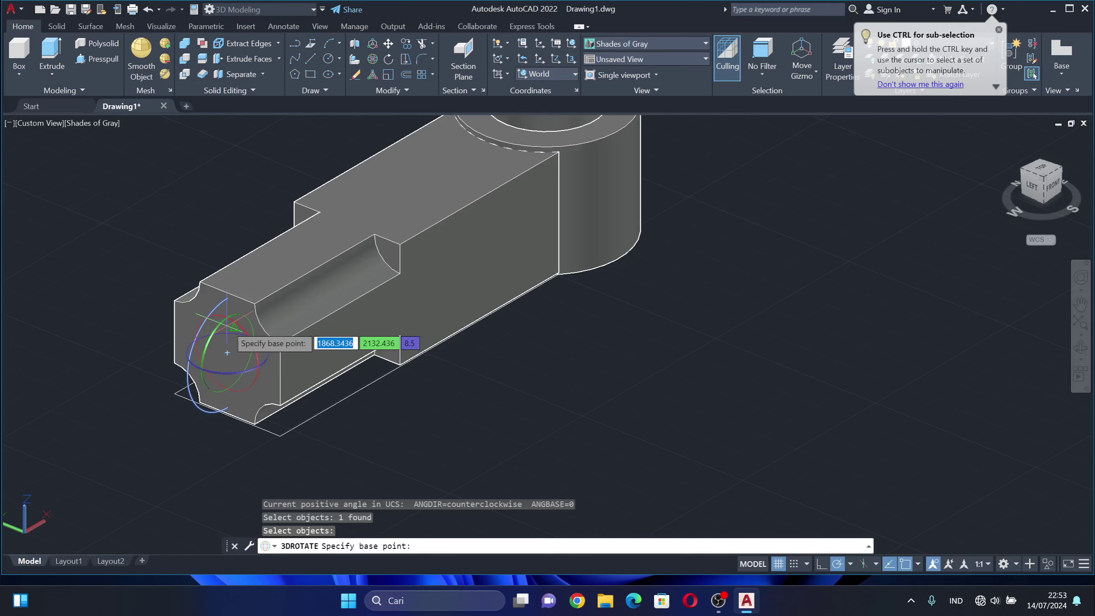
{"action": "left_click", "coordinate": [227, 352]}
{"action": "left_click", "coordinate": [227, 304]}
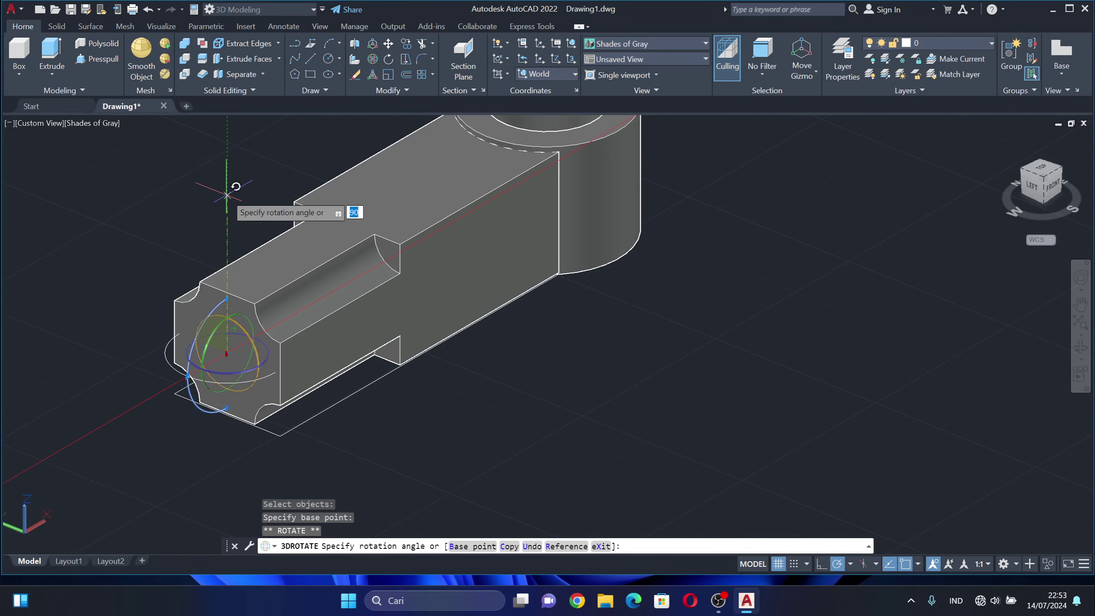
{"action": "key", "text": "Return"}
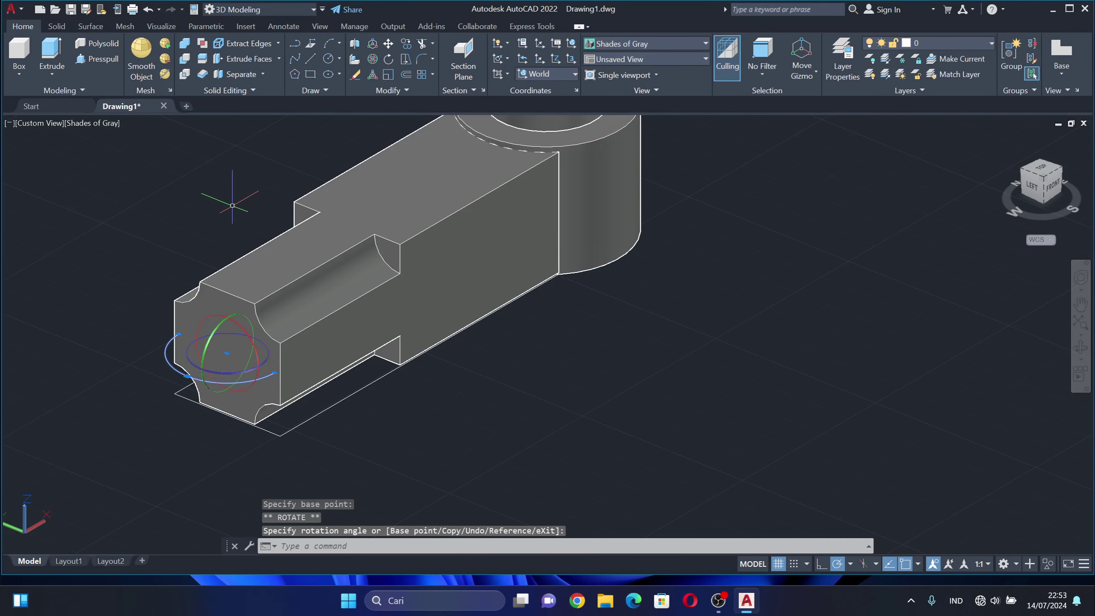
{"action": "key", "text": "Return"}
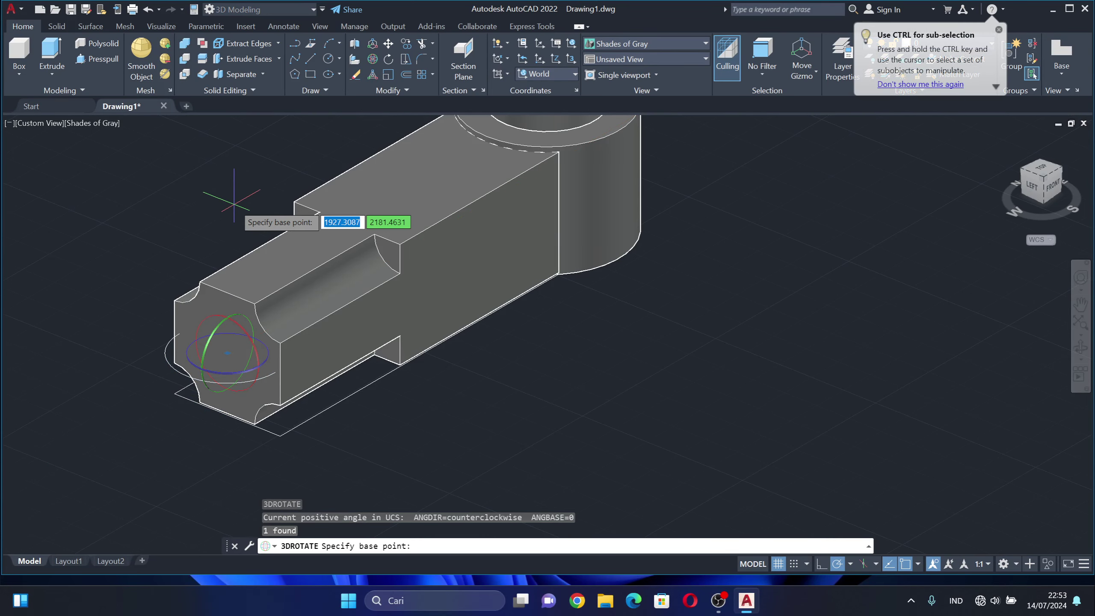
{"action": "left_click", "coordinate": [199, 226]}
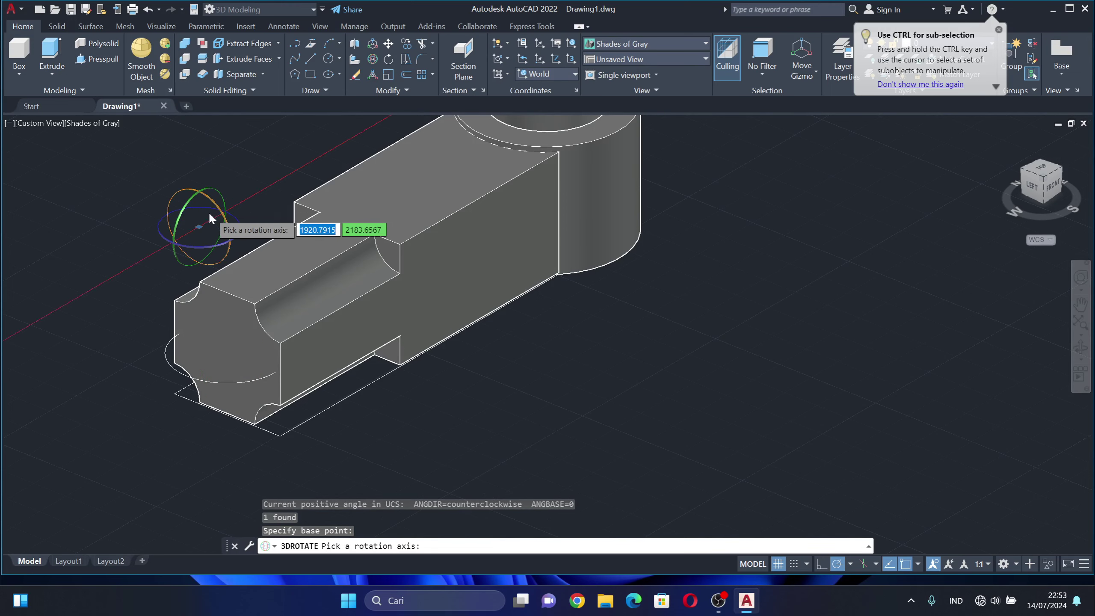
{"action": "key", "text": "Escape"}
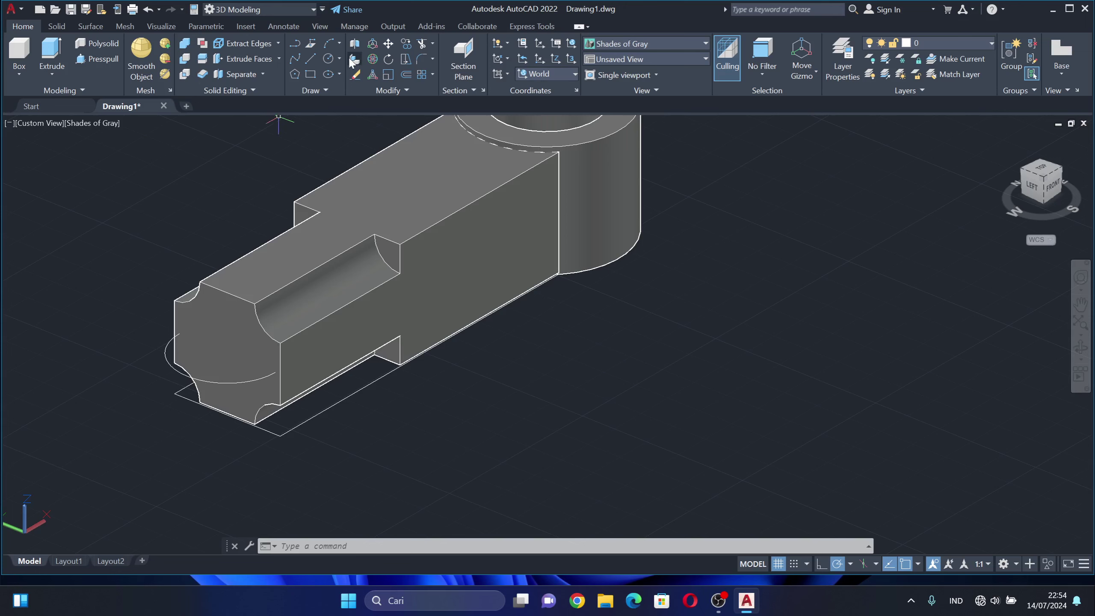
Rotate the radius-15 circle in 3D about the Y axis through its centre until it lies flat on the arm's end face.
{"action": "left_click", "coordinate": [369, 56]}
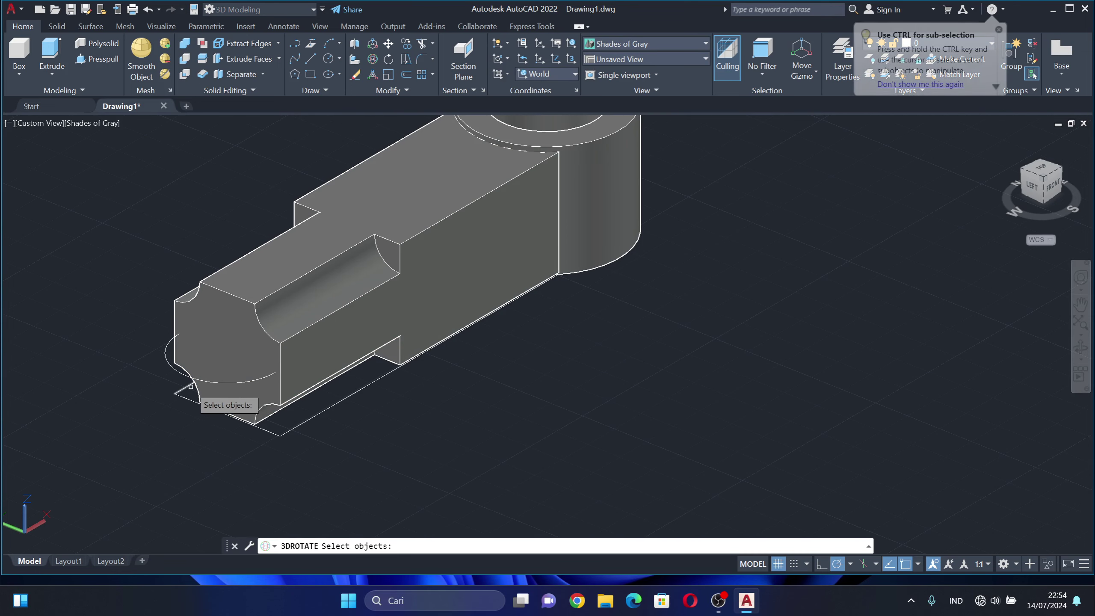
{"action": "left_click", "coordinate": [182, 375]}
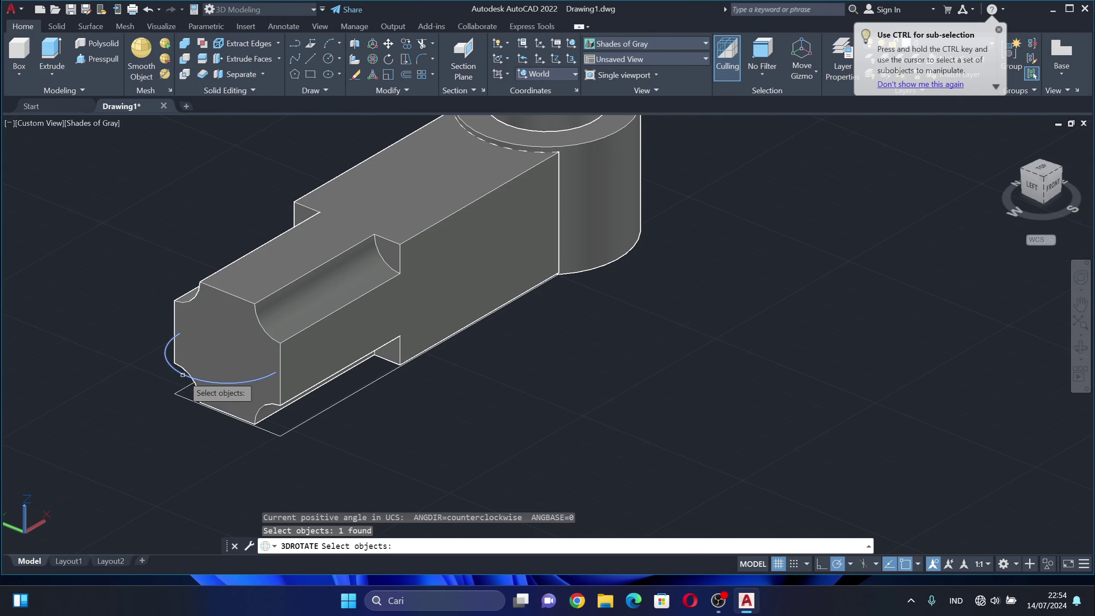
{"action": "key", "text": "Return"}
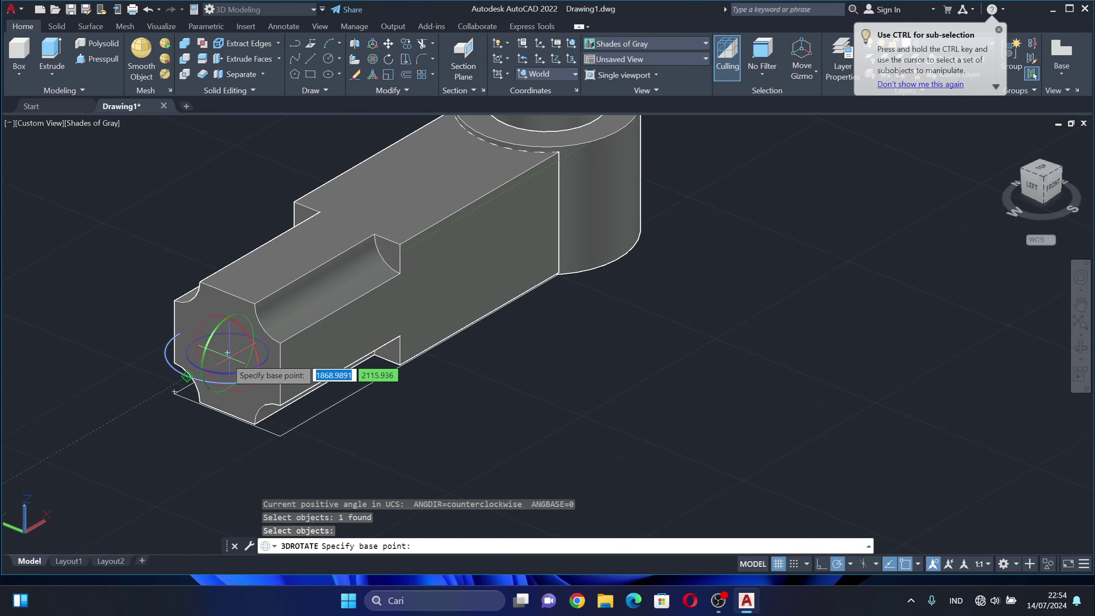
{"action": "left_click", "coordinate": [202, 355]}
{"action": "left_click", "coordinate": [202, 354]}
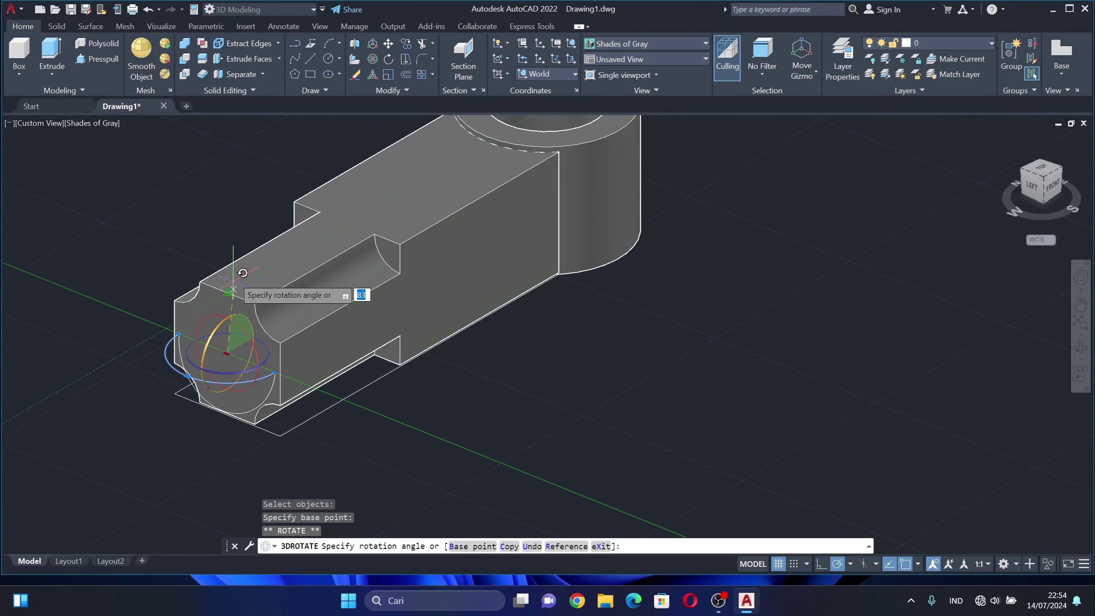
{"action": "left_click", "coordinate": [229, 220]}
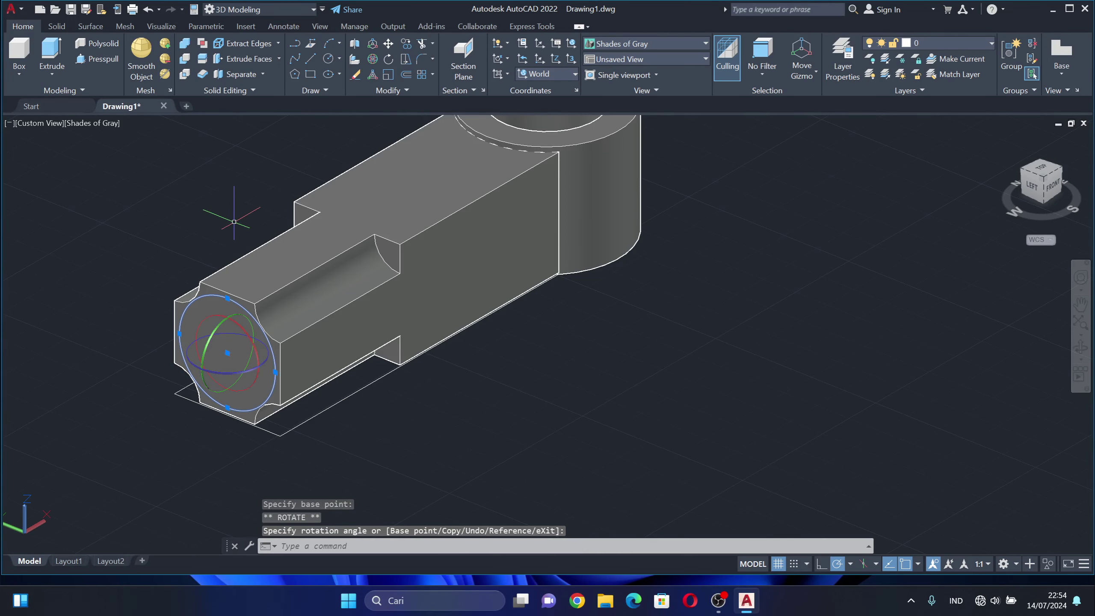
{"action": "key", "text": "Escape"}
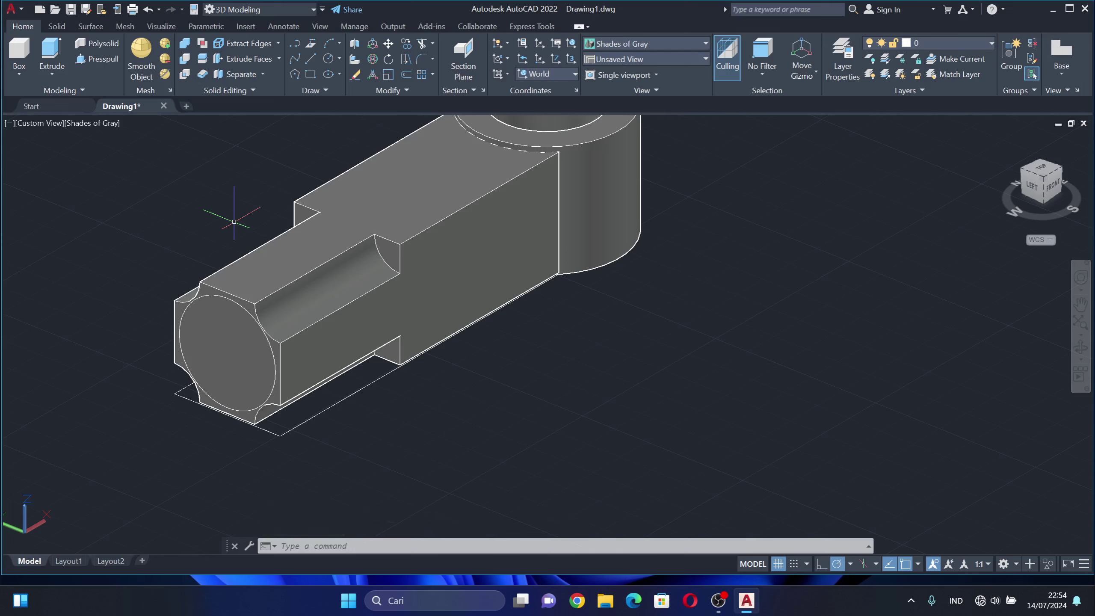
Presspull the radius-15 circle 20 outward from the arm's free end face.
{"action": "left_click", "coordinate": [101, 57]}
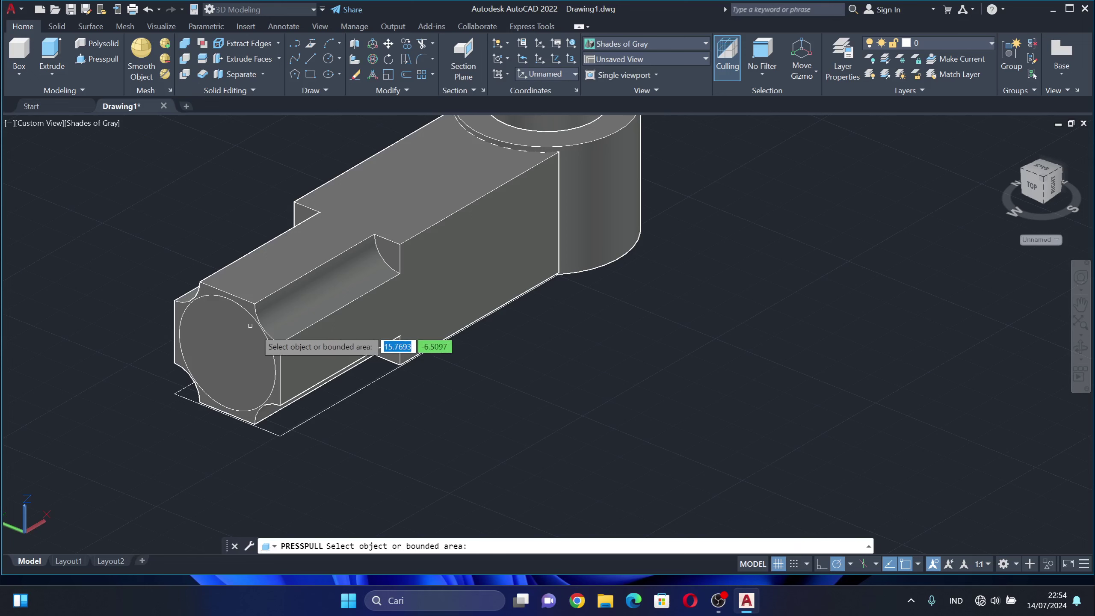
{"action": "left_click", "coordinate": [259, 341]}
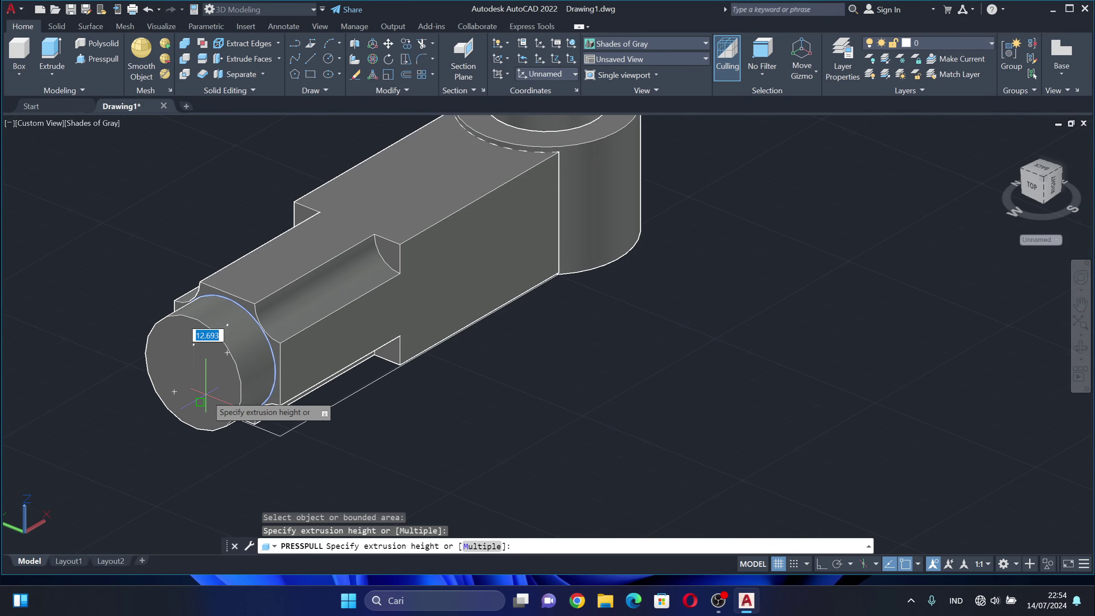
{"action": "type", "text": "20"}
{"action": "key", "text": "Return"}
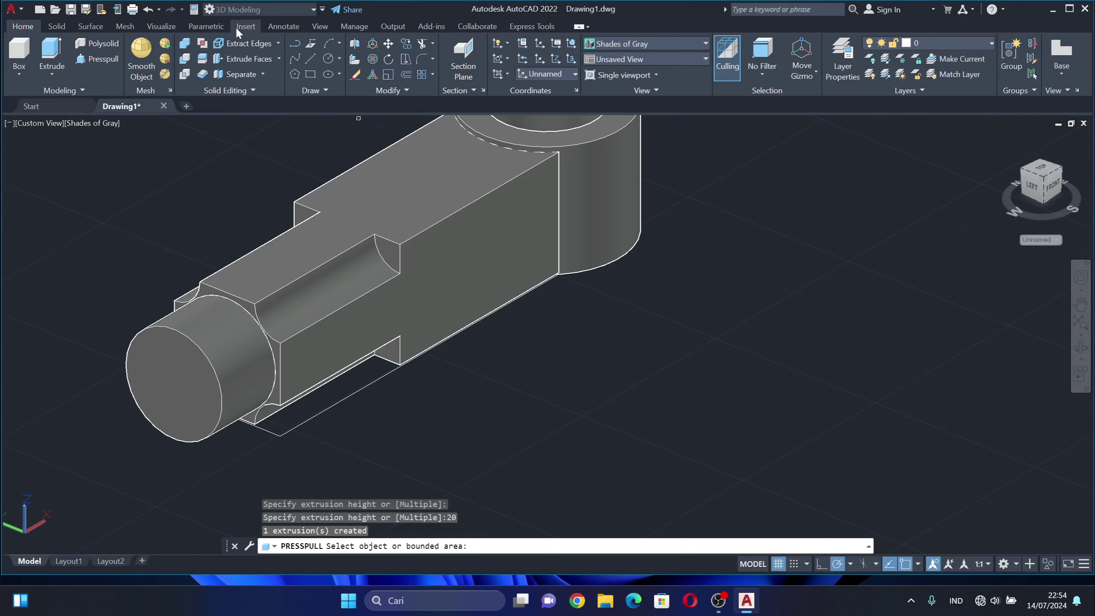
Fillet the curved edge at the inner end of the arm's upper front corner cut with radius 7.5.
{"action": "left_click", "coordinate": [130, 28]}
{"action": "left_click", "coordinate": [86, 29]}
{"action": "left_click", "coordinate": [68, 25]}
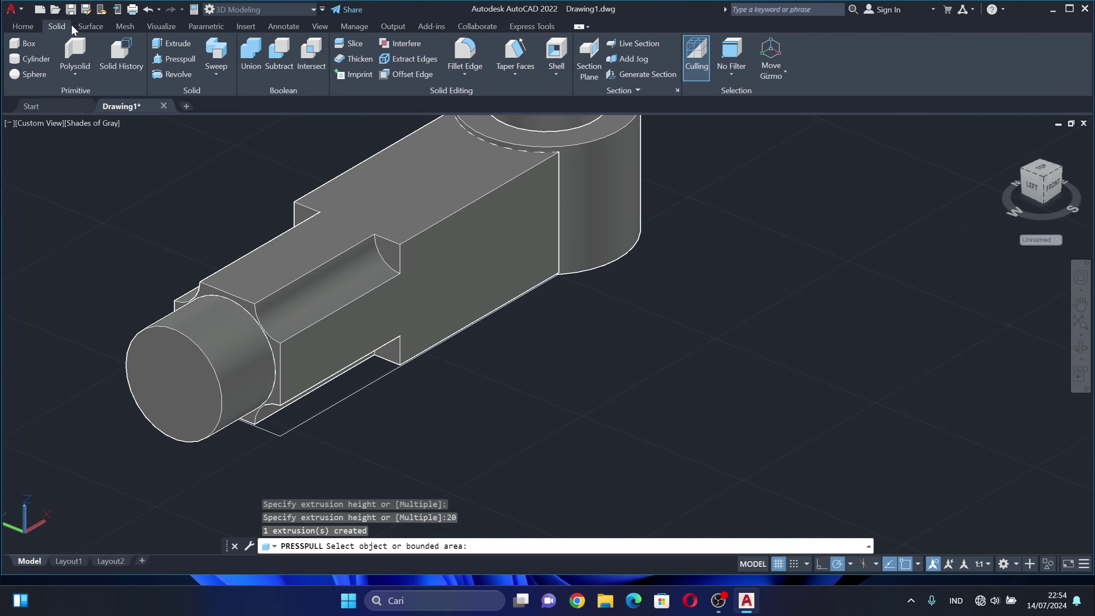
{"action": "left_click", "coordinate": [462, 62]}
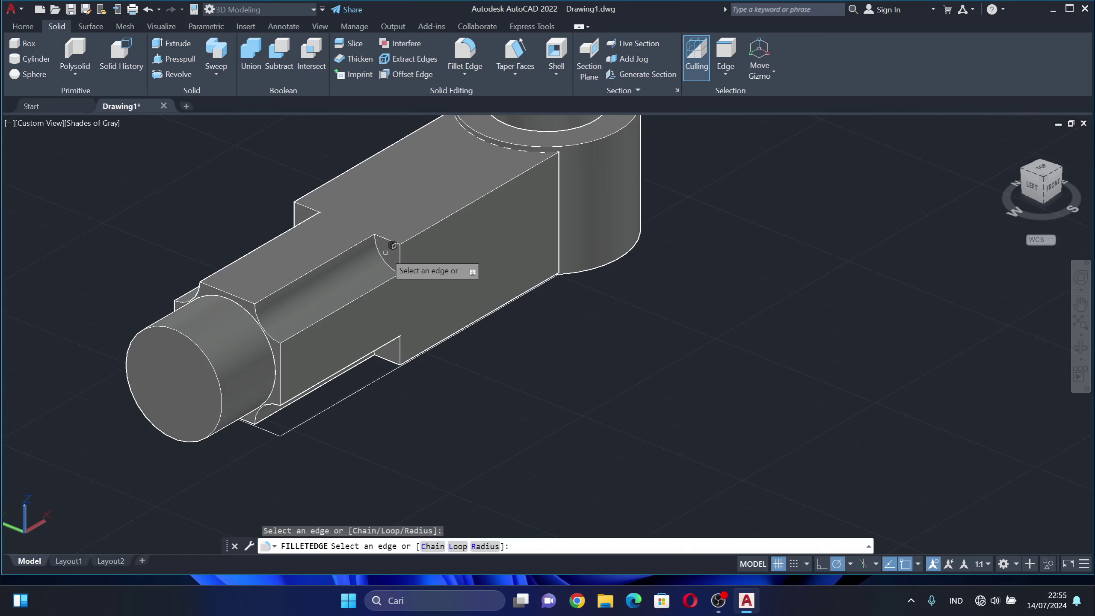
{"action": "key", "text": "Down"}
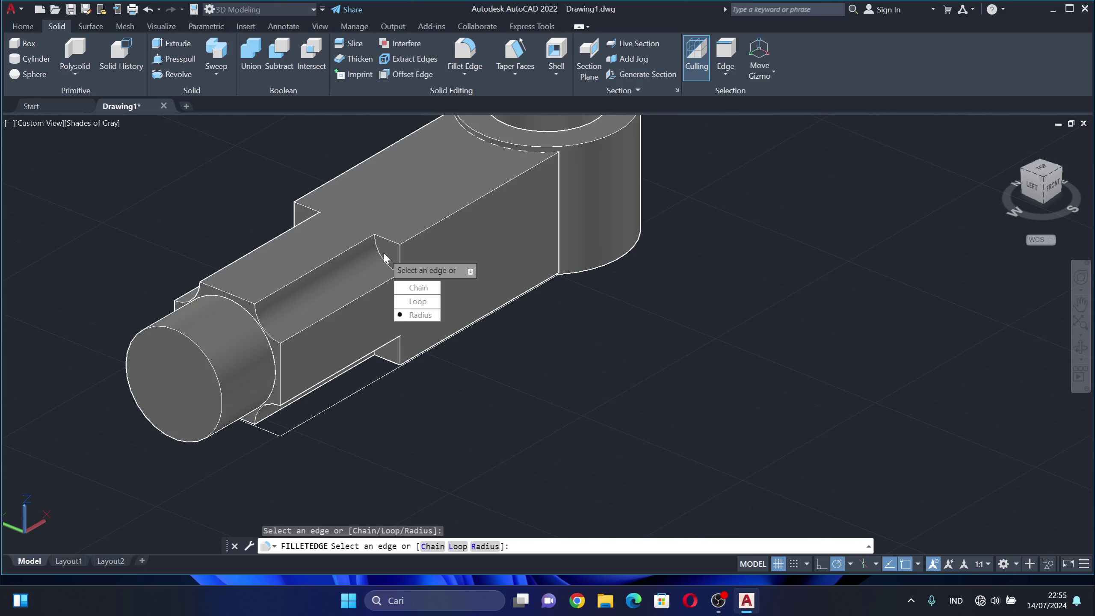
{"action": "type", "text": "r"}
{"action": "key", "text": "Return"}
{"action": "type", "text": "7"}
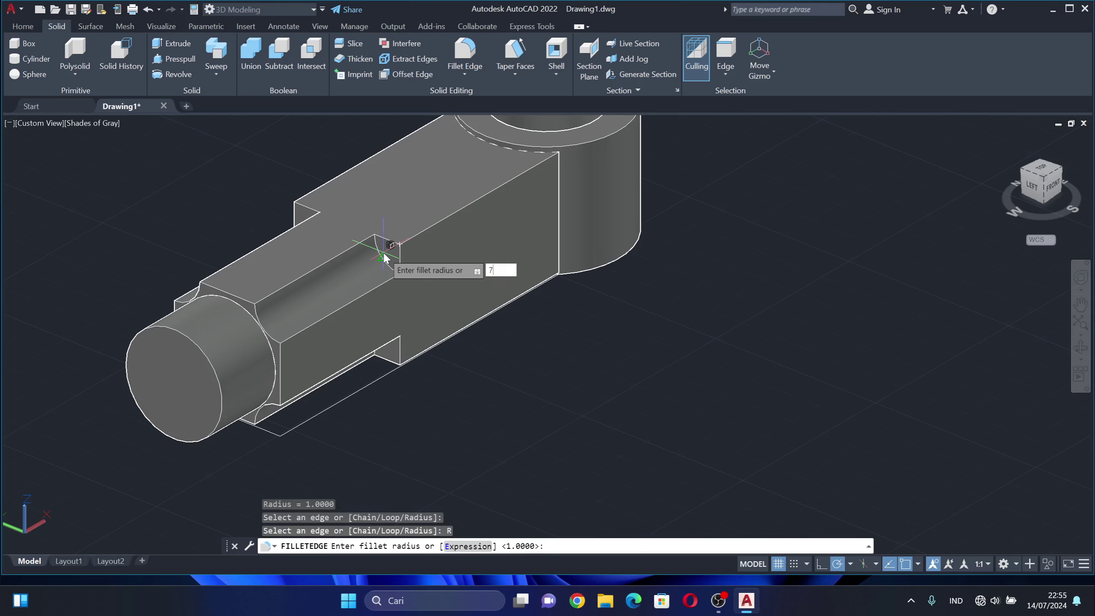
{"action": "type", "text": ".5"}
{"action": "key", "text": "Return"}
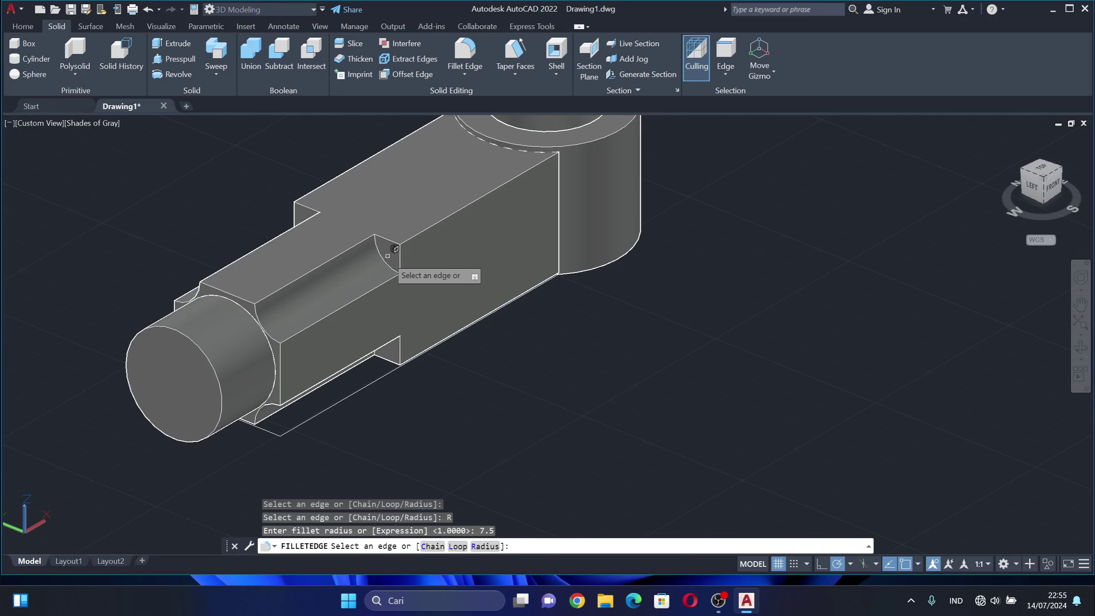
{"action": "left_click", "coordinate": [386, 262]}
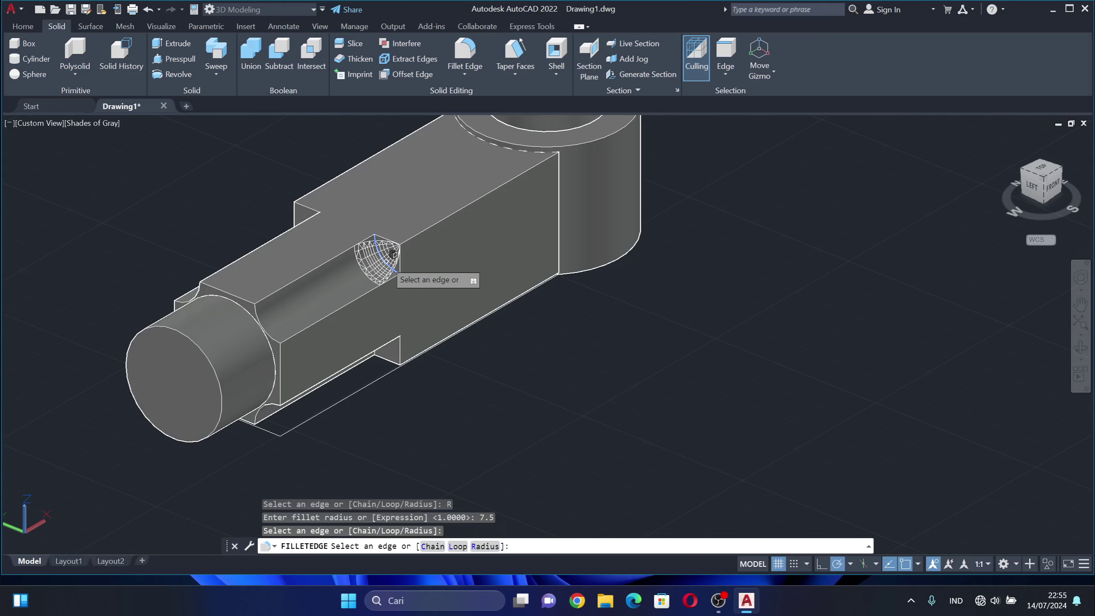
{"action": "key", "text": "Return"}
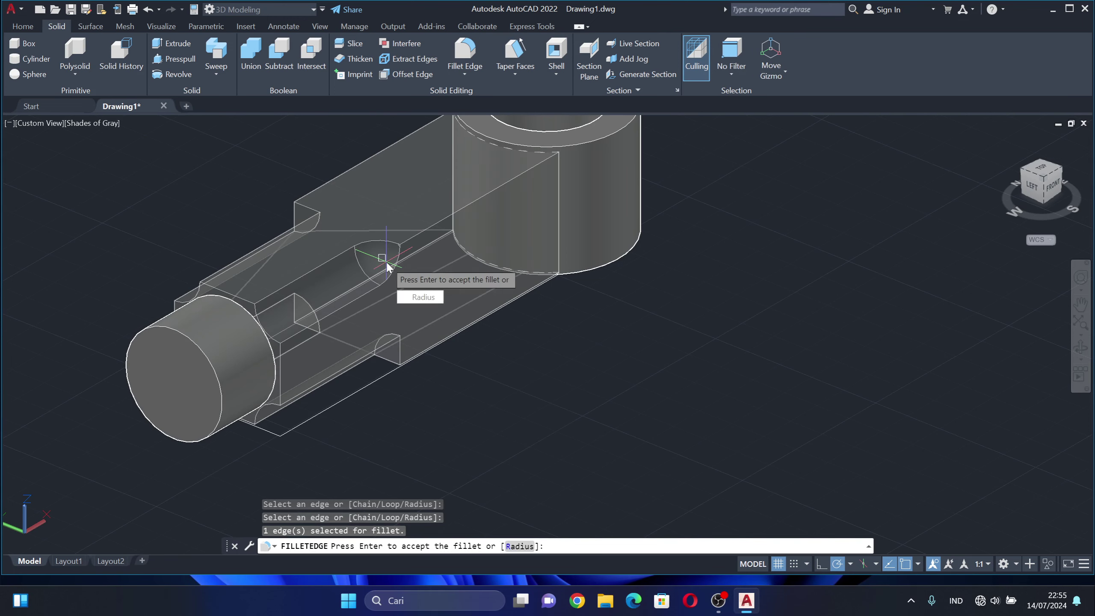
{"action": "key", "text": "Return"}
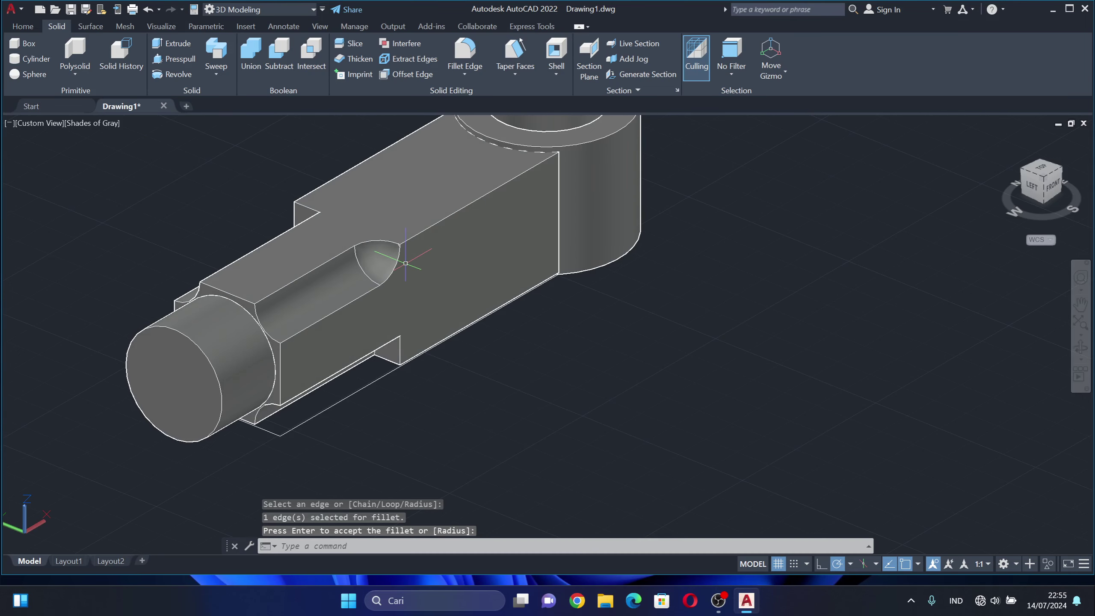
Fillet the curved inner end edge of the arm's upper back corner cut with the same 7.5 radius.
{"action": "middle_click_drag", "start_coordinate": [577, 430], "coordinate": [437, 369], "text": "shift"}
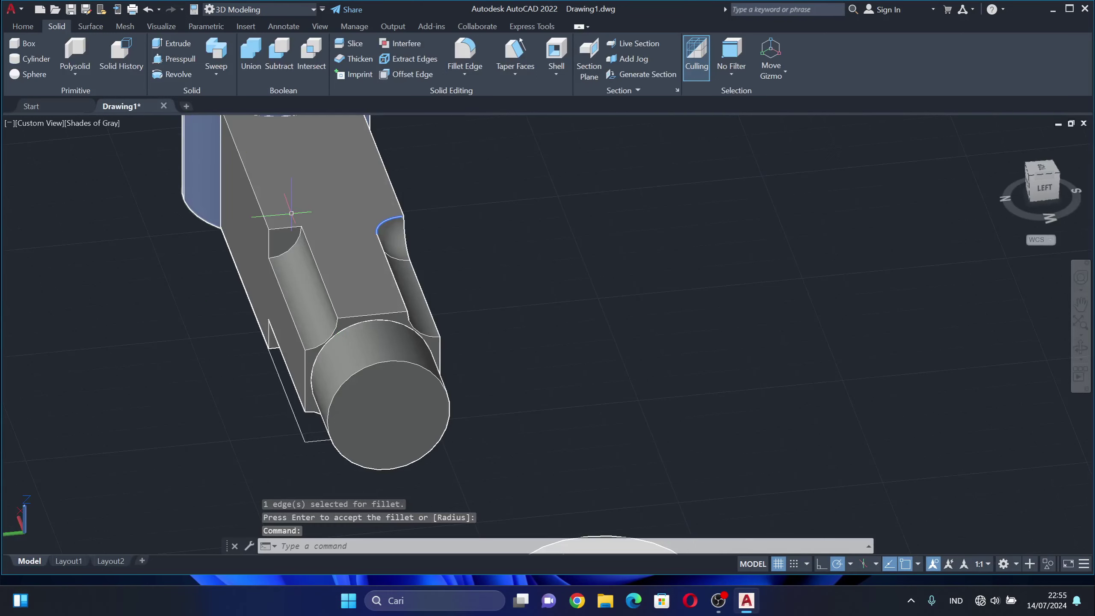
{"action": "left_click", "coordinate": [470, 49]}
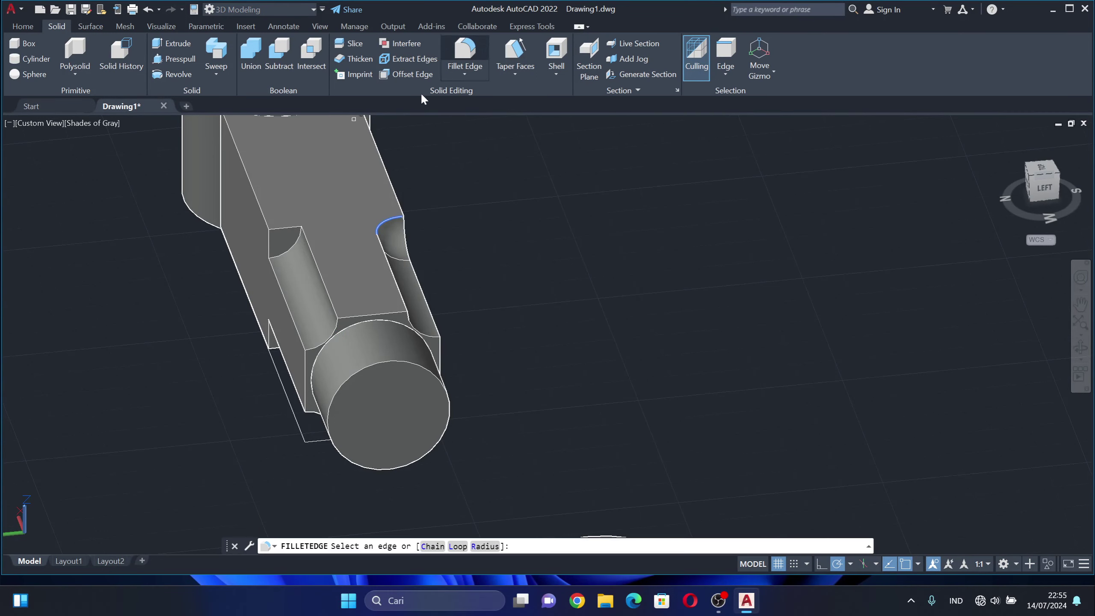
{"action": "left_click", "coordinate": [293, 234]}
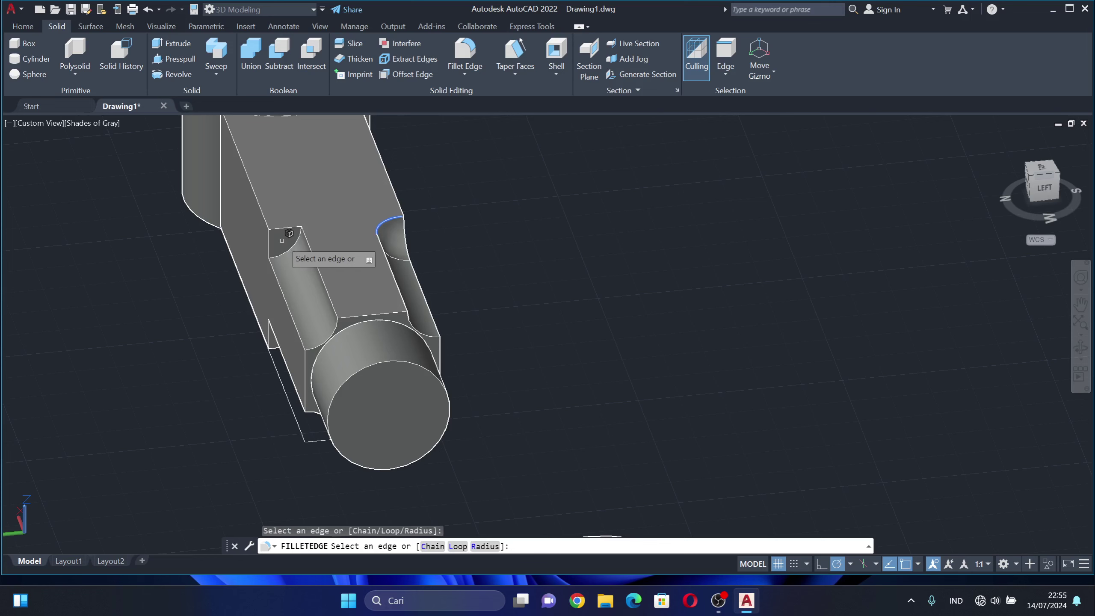
{"action": "left_click", "coordinate": [293, 243]}
{"action": "left_click", "coordinate": [294, 243]}
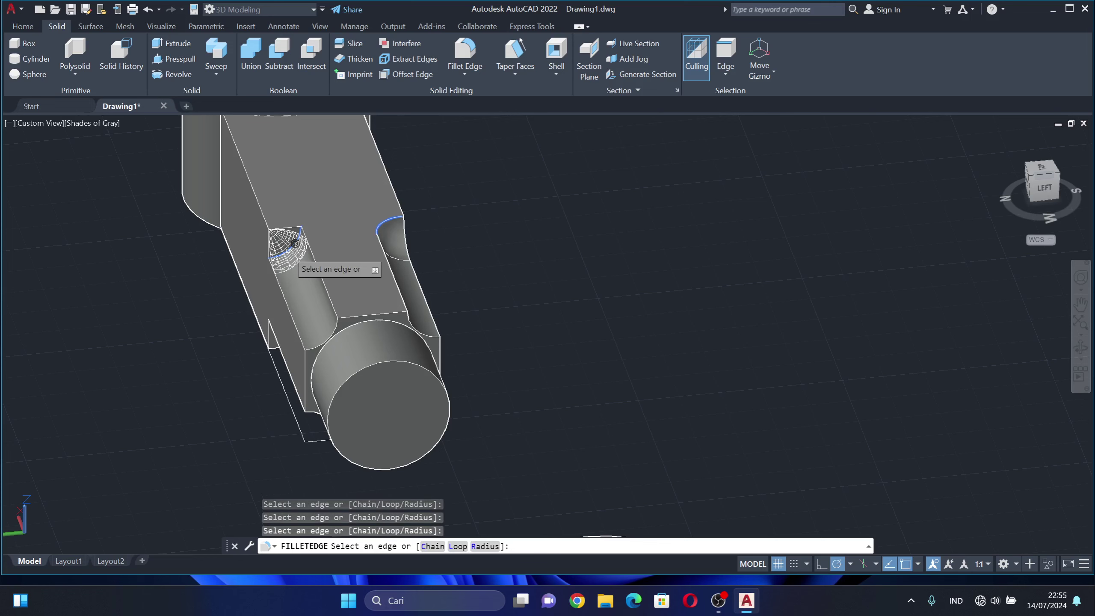
{"action": "key", "text": "Return"}
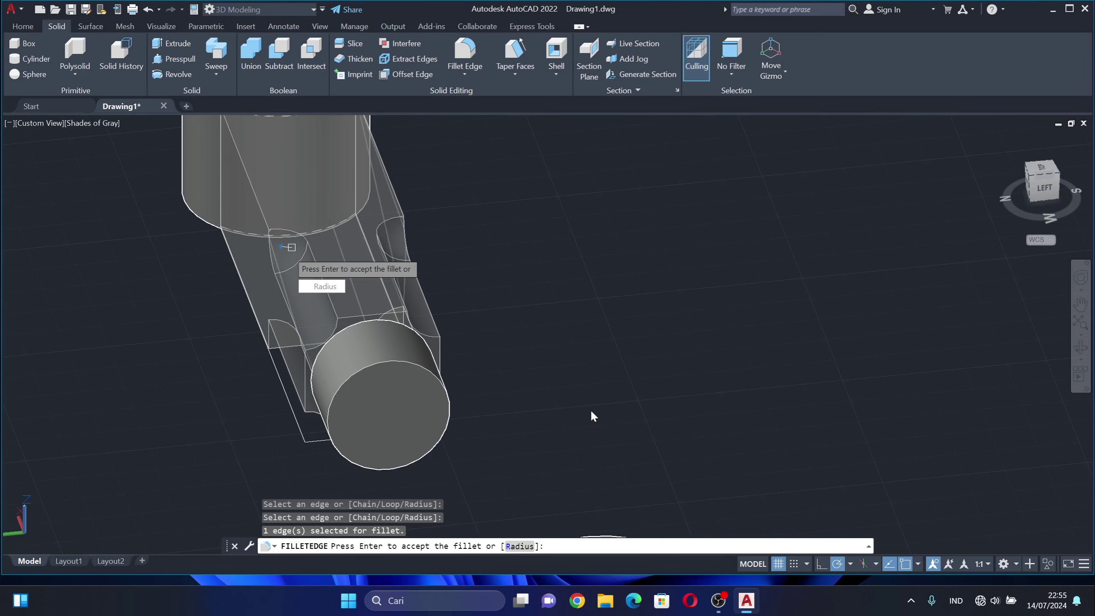
{"action": "middle_click_drag", "start_coordinate": [592, 415], "coordinate": [538, 337], "text": "shift"}
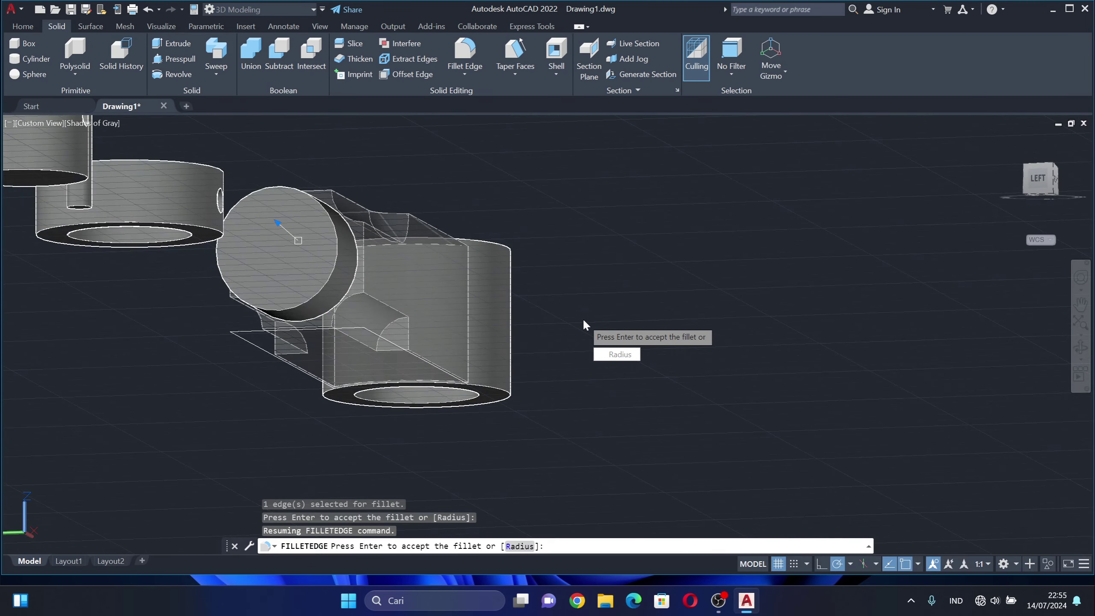
{"action": "key", "text": "Return"}
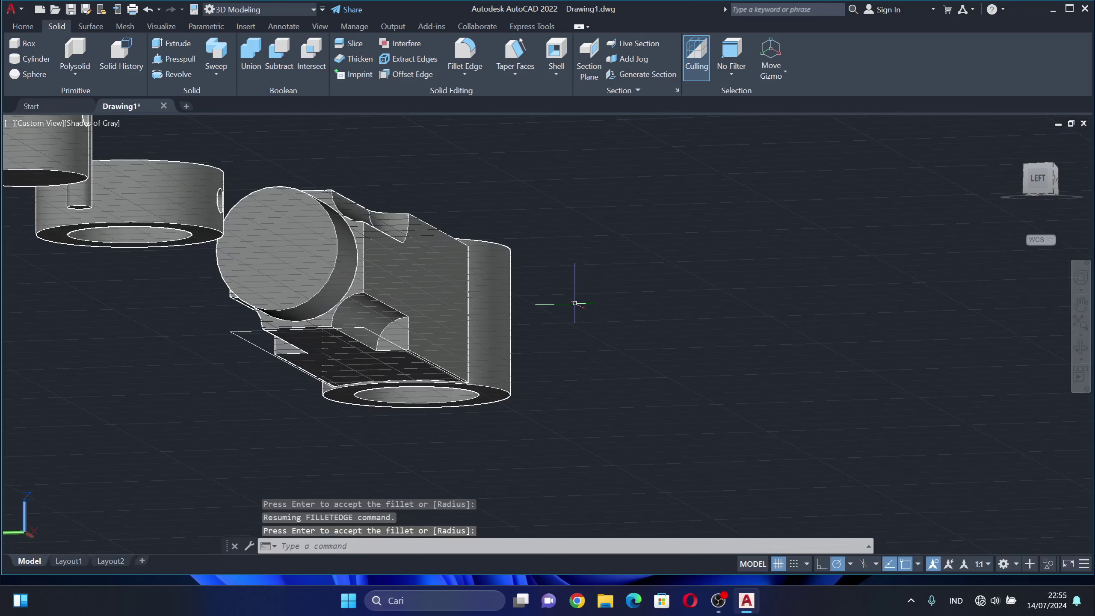
Fillet the curved inner end edge of the arm's lower front corner cut with the 7.5 radius.
{"action": "left_click", "coordinate": [467, 51]}
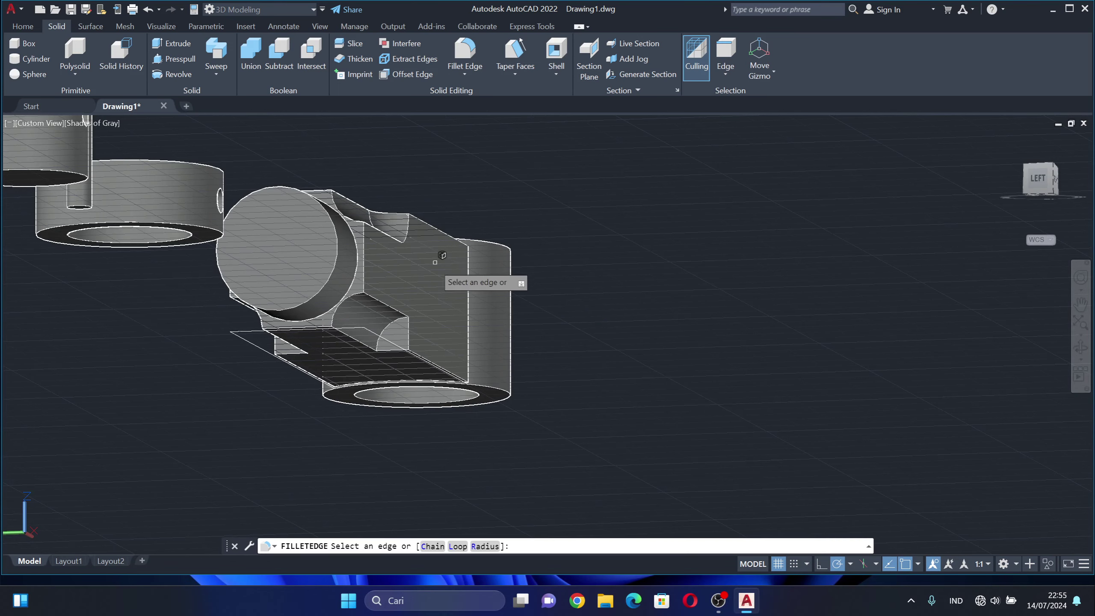
{"action": "left_click", "coordinate": [393, 320]}
{"action": "key", "text": "Return"}
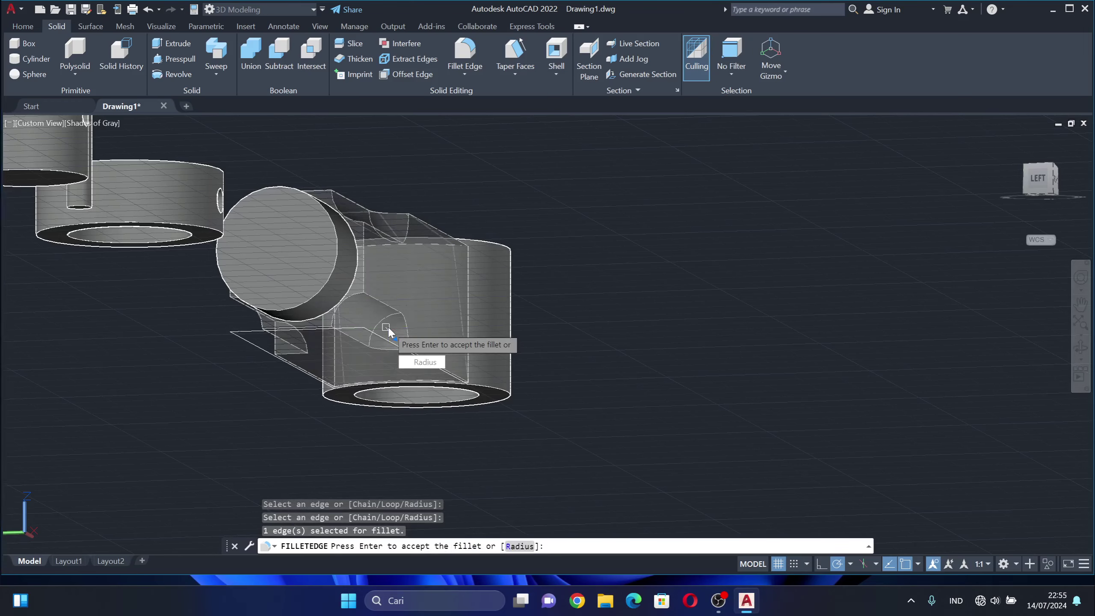
{"action": "key", "text": "Return"}
Fillet the curved inner end edge of the arm's lower back corner cut with the 7.5 radius.
{"action": "middle_click_drag", "start_coordinate": [314, 429], "coordinate": [390, 427], "text": "shift"}
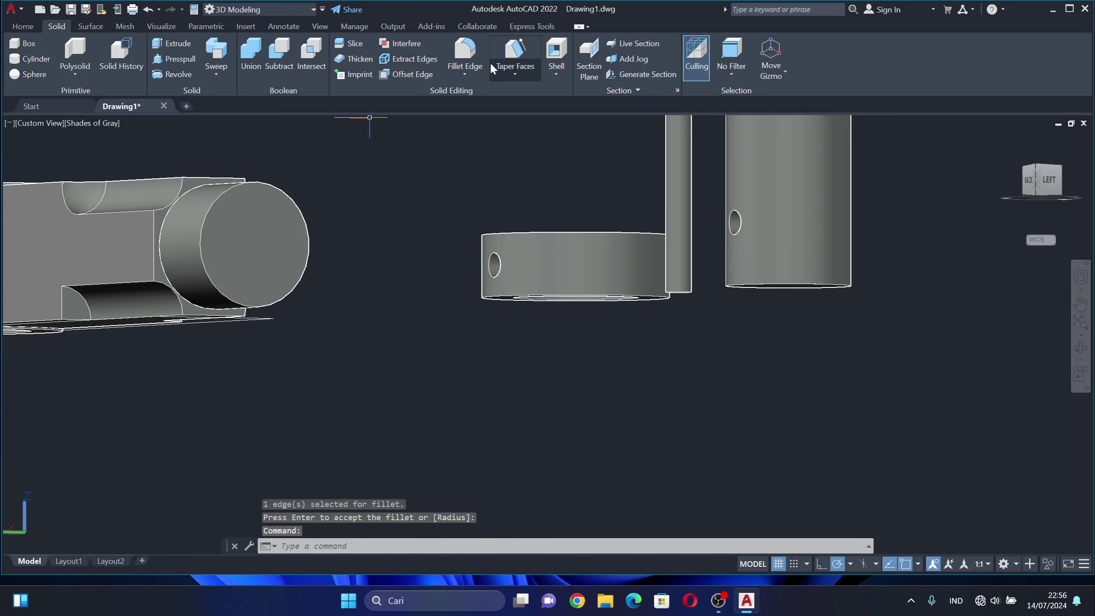
{"action": "left_click", "coordinate": [456, 65]}
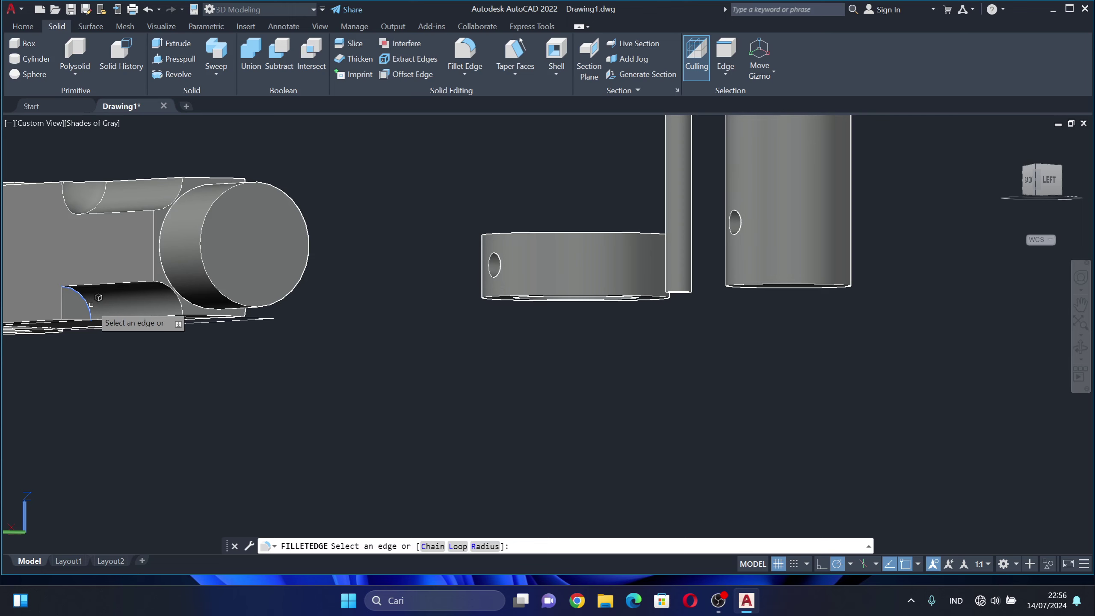
{"action": "key", "text": "Return"}
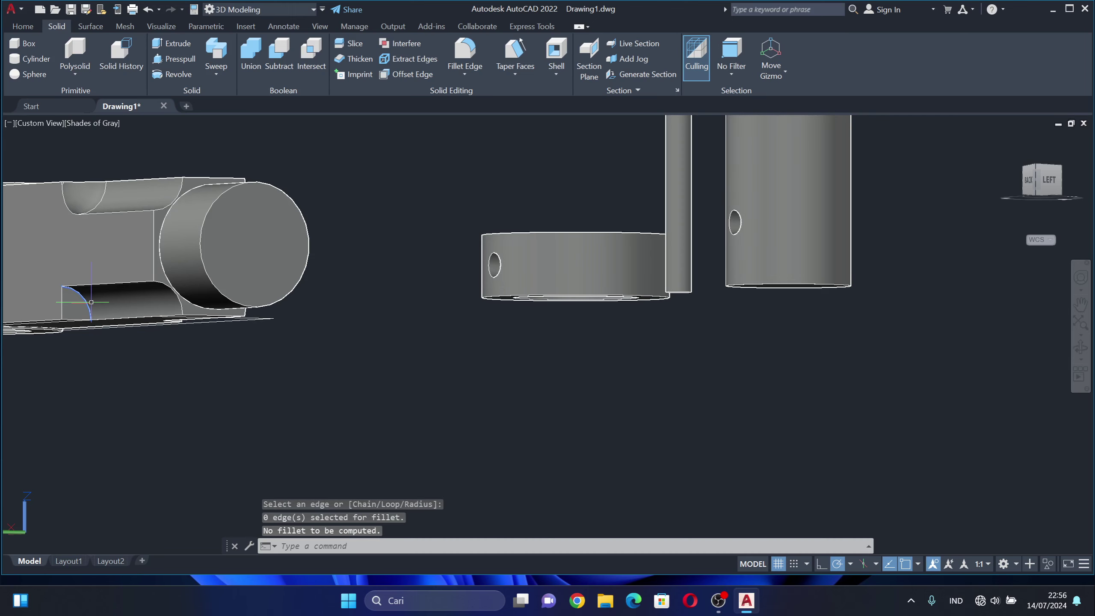
{"action": "right_click", "coordinate": [104, 319]}
{"action": "left_click", "coordinate": [129, 329]}
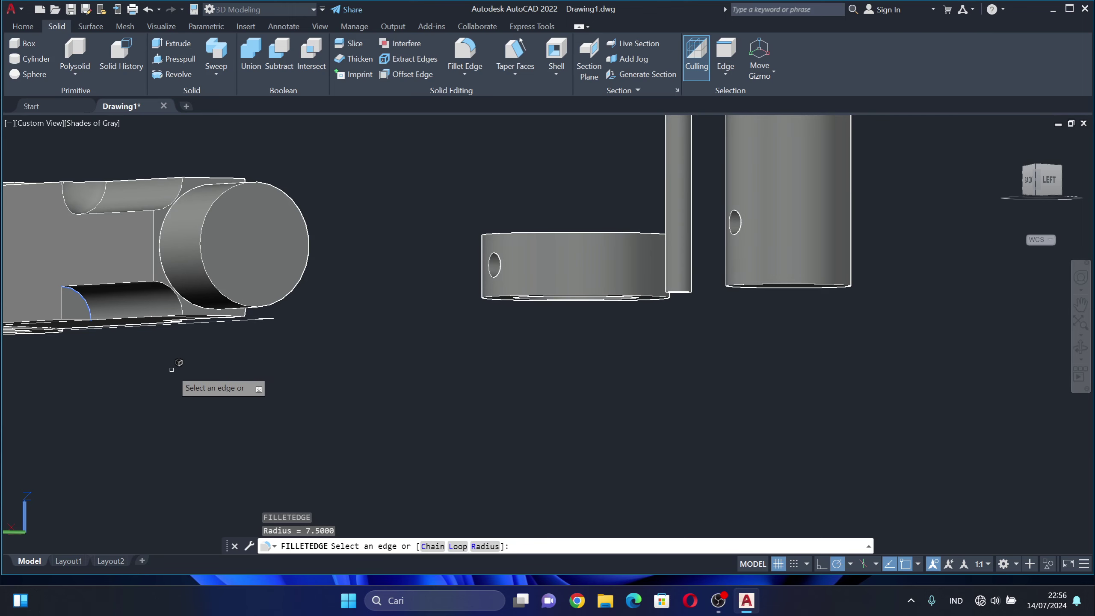
{"action": "middle_click_drag", "start_coordinate": [180, 383], "coordinate": [189, 404], "text": "shift"}
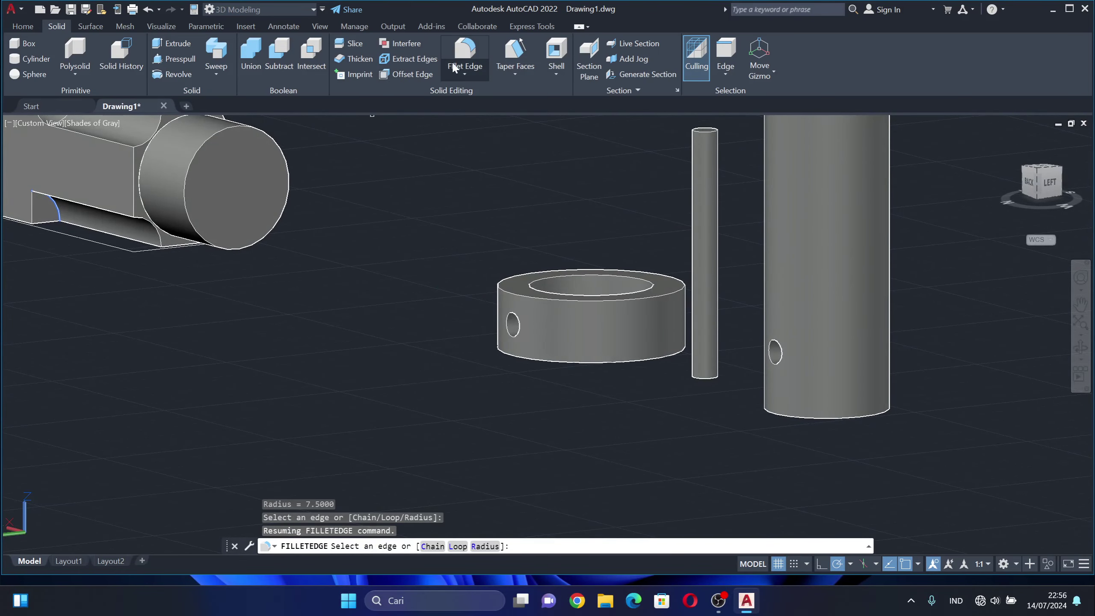
{"action": "left_click", "coordinate": [68, 206]}
{"action": "key", "text": "Return"}
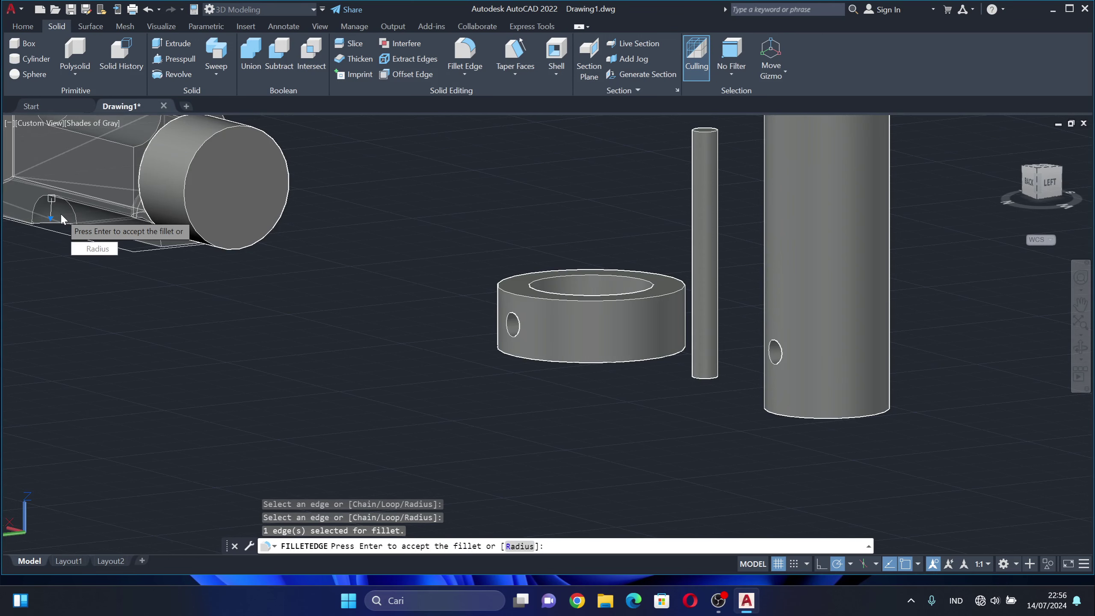
{"action": "key", "text": "Return"}
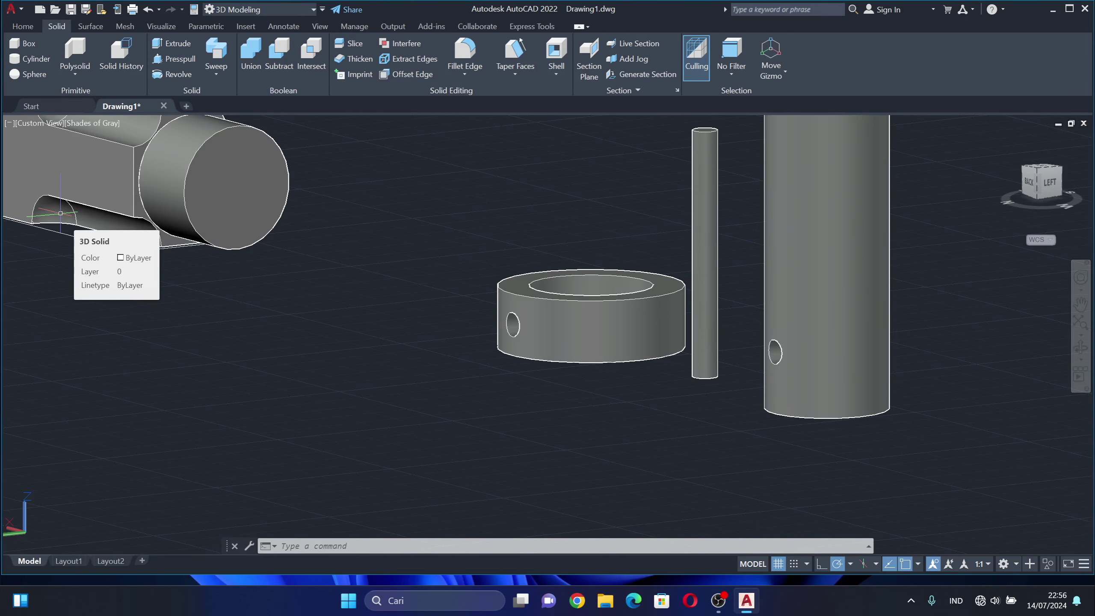
Union the ring, the rectangular arm and the end cylinder into one solid.
{"action": "type", "text": "p"}
{"action": "key", "text": "Return"}
{"action": "left_click_drag", "start_coordinate": [164, 335], "coordinate": [554, 492]}
{"action": "key", "text": "Escape"}
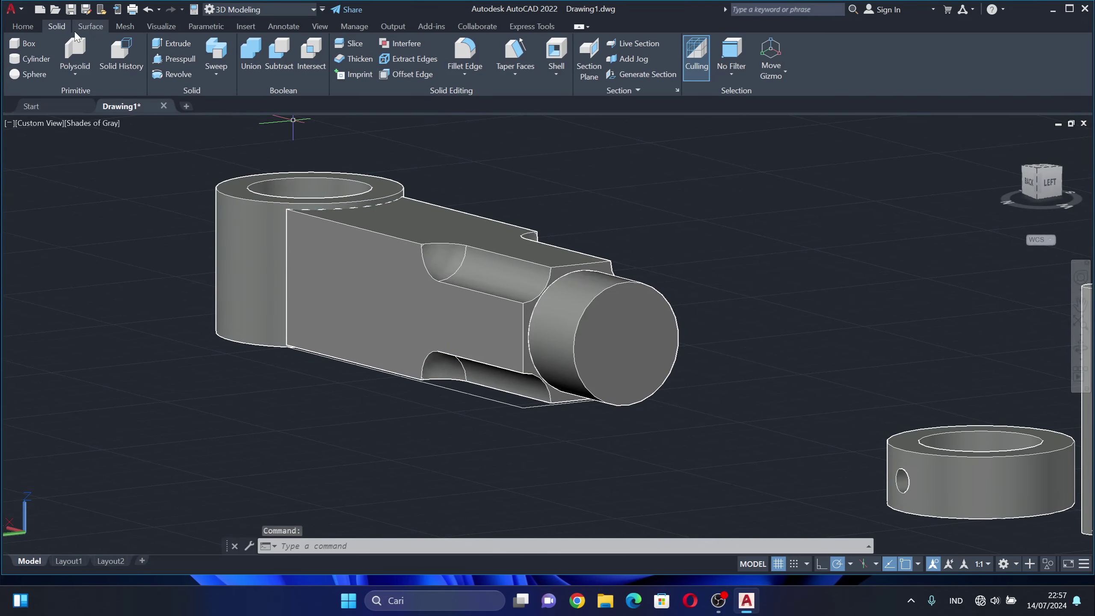
{"action": "left_click", "coordinate": [22, 26]}
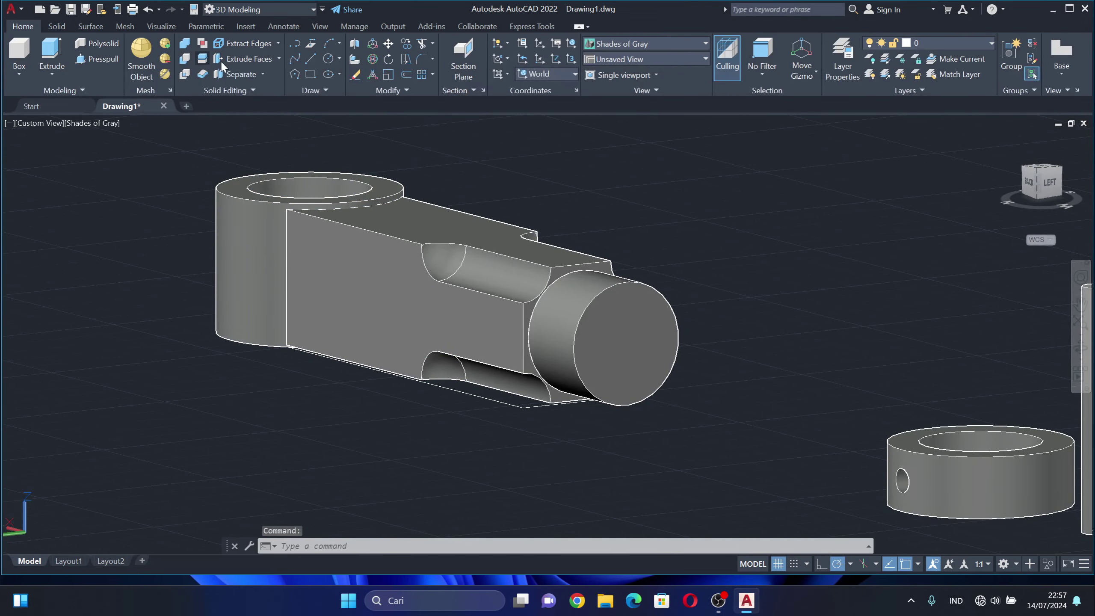
{"action": "left_click", "coordinate": [183, 46]}
{"action": "left_click", "coordinate": [227, 255]}
{"action": "left_click", "coordinate": [522, 292]}
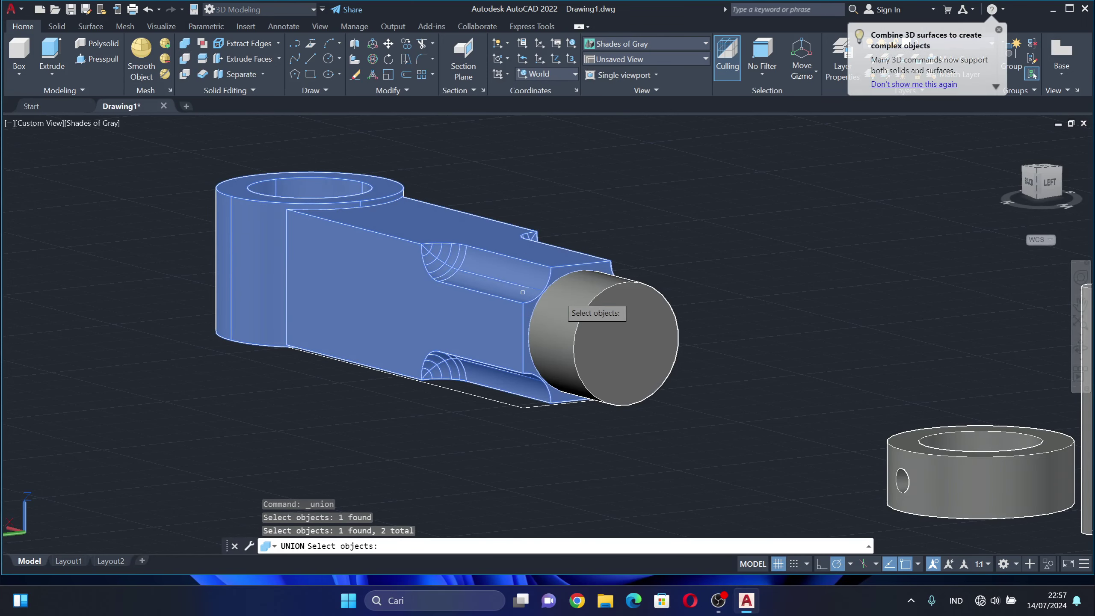
{"action": "left_click", "coordinate": [608, 306]}
{"action": "key", "text": "Return"}
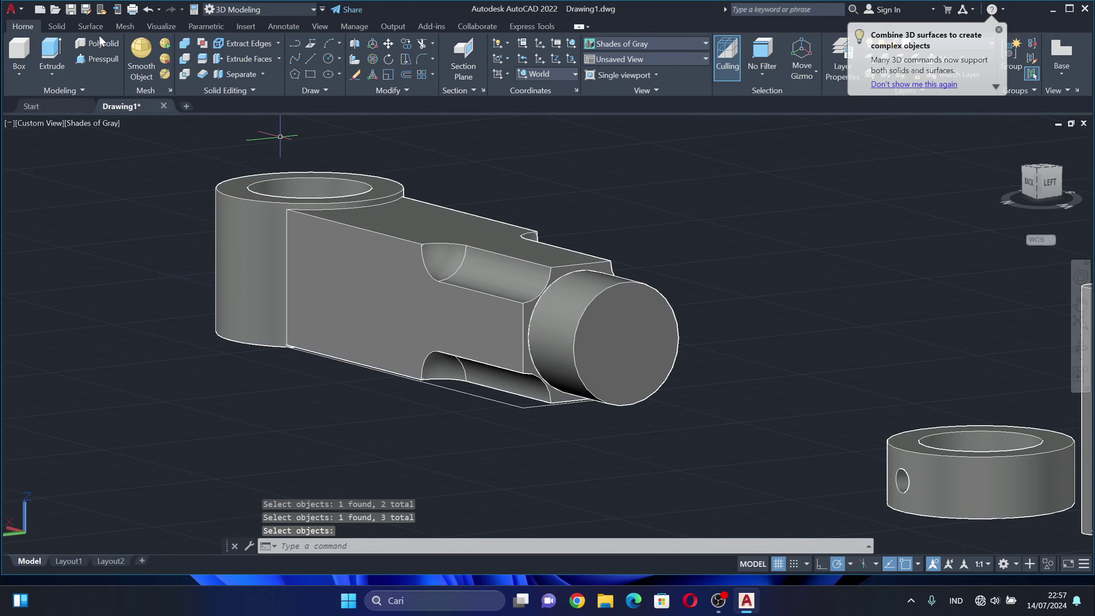
Fillet the two vertical edges where the arm's side faces meet the ring with a radius of 15.
{"action": "left_click", "coordinate": [57, 27]}
{"action": "left_click", "coordinate": [465, 51]}
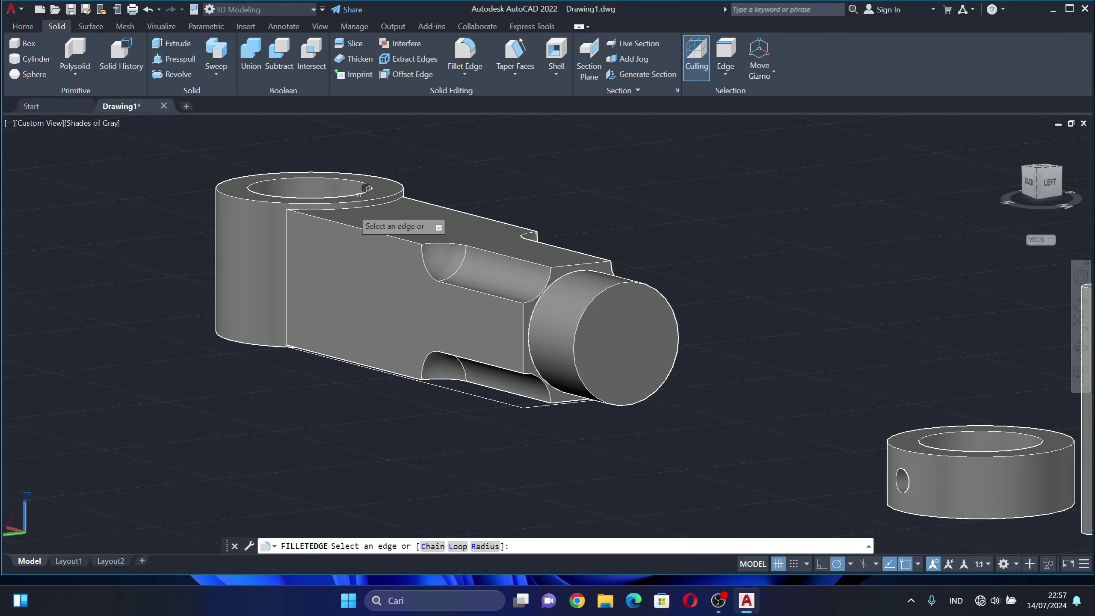
{"action": "left_click", "coordinate": [286, 262]}
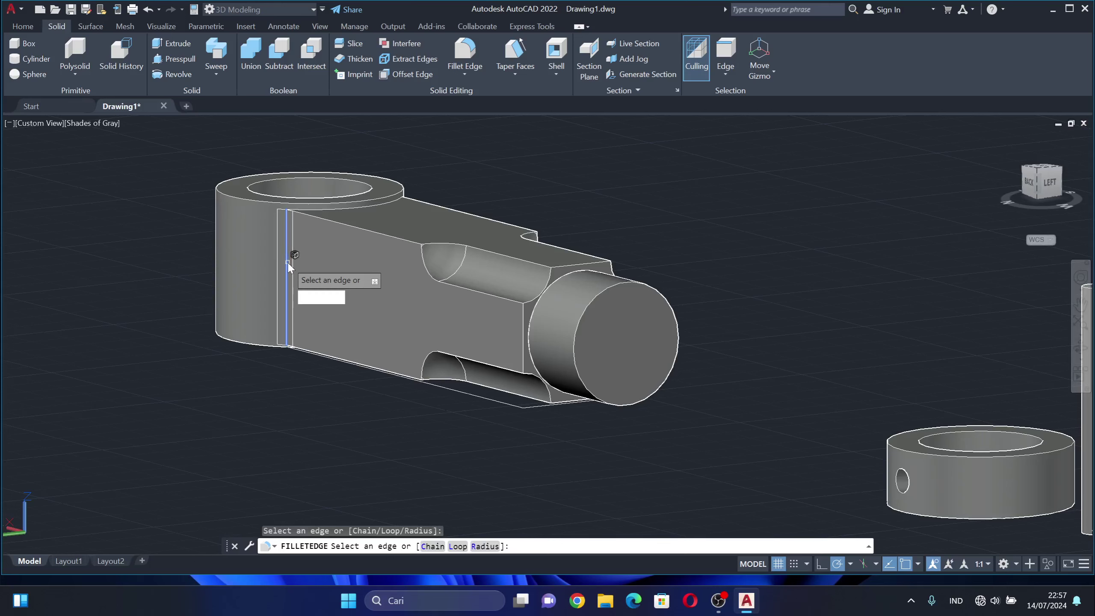
{"action": "key", "text": "Down"}
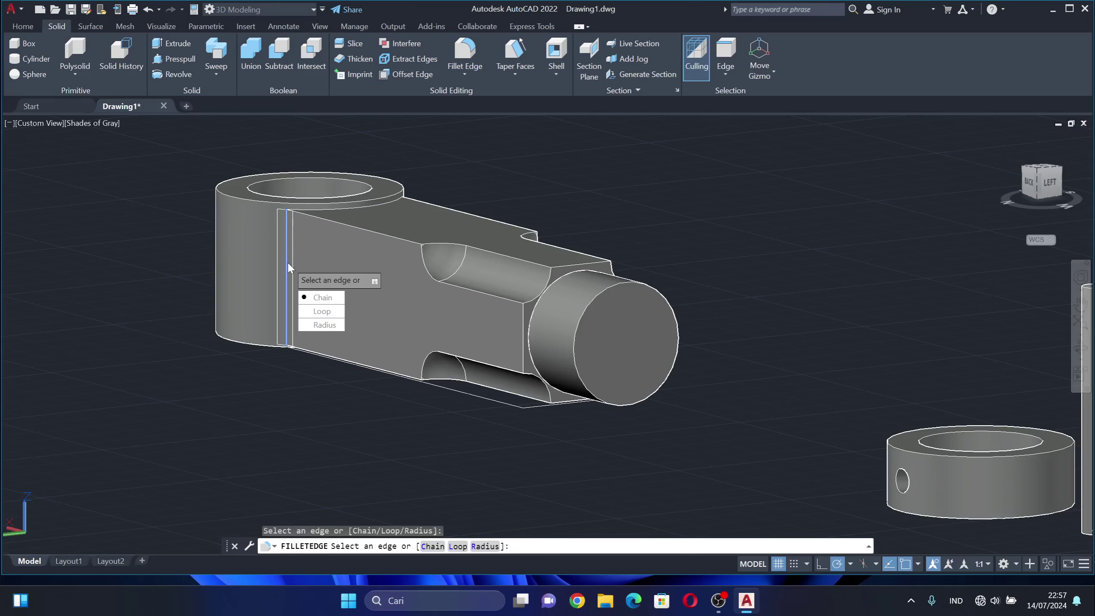
{"action": "key", "text": "Return"}
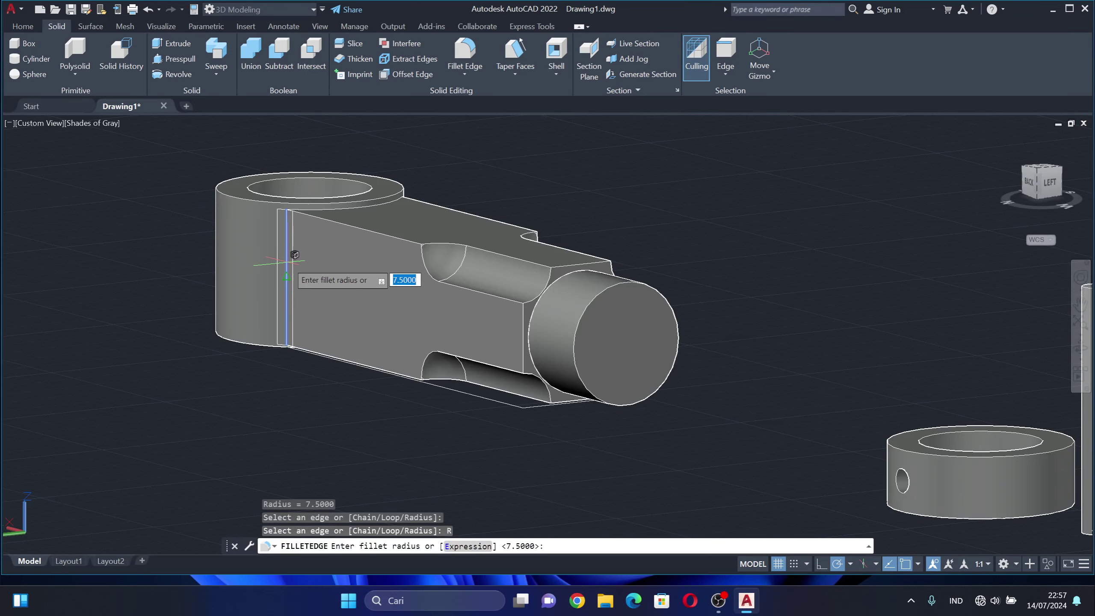
{"action": "type", "text": "15"}
{"action": "key", "text": "Return"}
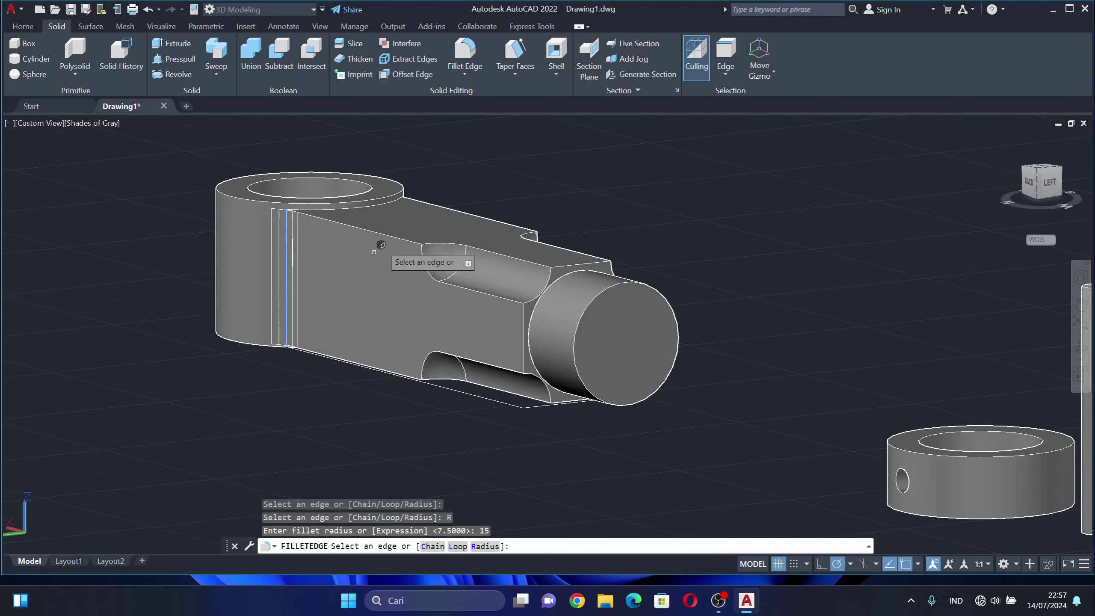
{"action": "middle_click_drag", "start_coordinate": [495, 190], "coordinate": [390, 218], "text": "shift"}
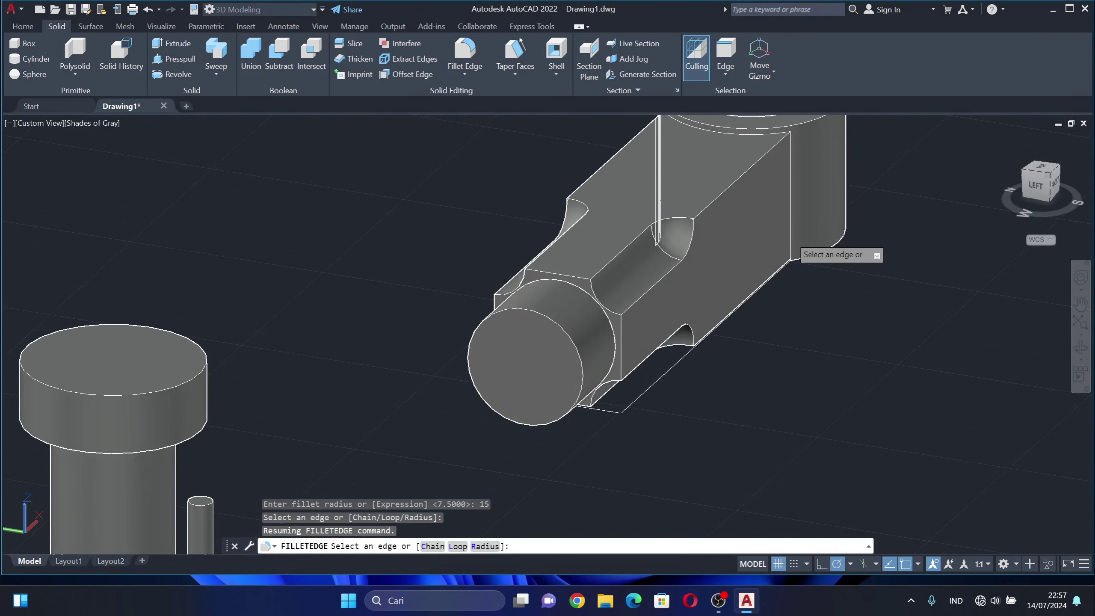
{"action": "left_click", "coordinate": [791, 236]}
{"action": "key", "text": "Return"}
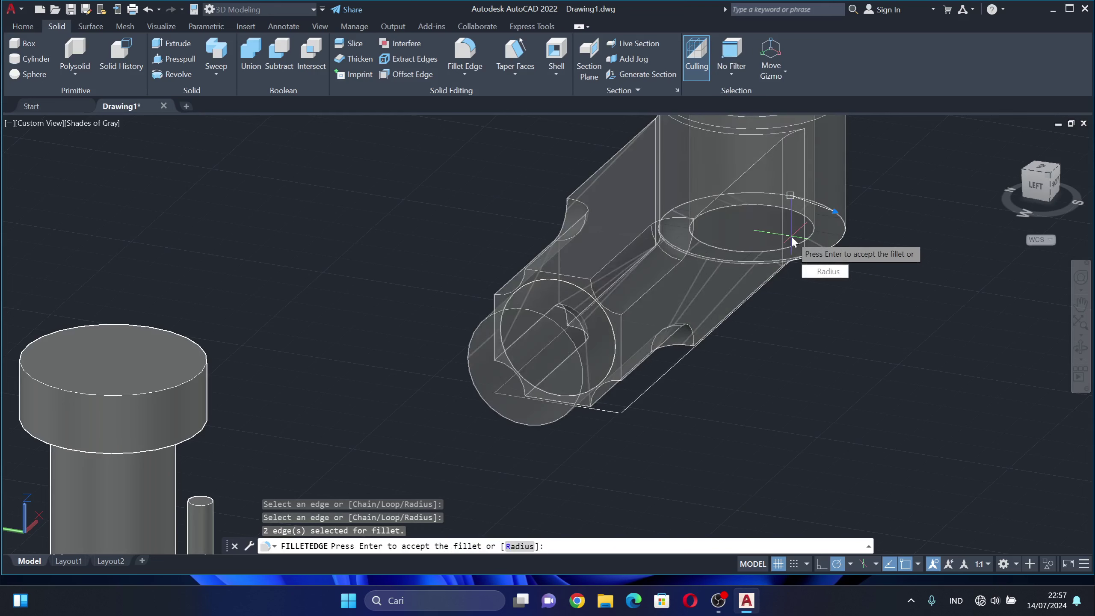
{"action": "key", "text": "Return"}
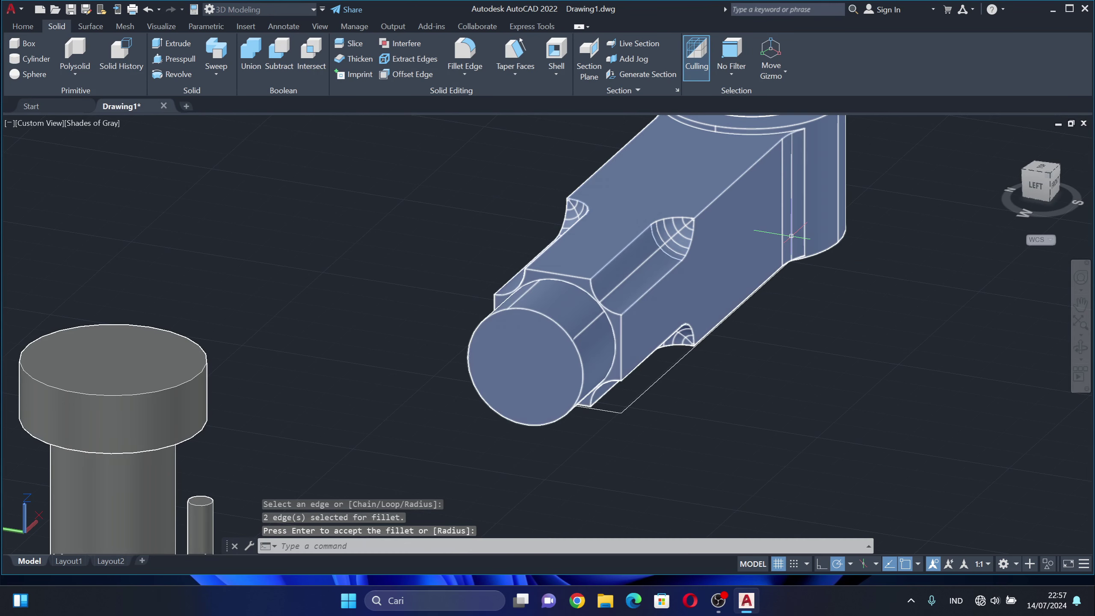
Fillet the curved edge where the arm's top face meets the ring with a radius of 2.
{"action": "mouse_move", "coordinate": [780, 237]}
{"action": "middle_mouse_down", "text": "shift"}
{"action": "mouse_move", "coordinate": [833, 247]}
{"action": "mouse_move", "coordinate": [872, 238]}
{"action": "middle_mouse_up", "text": "shift"}
{"action": "key", "text": "Return"}
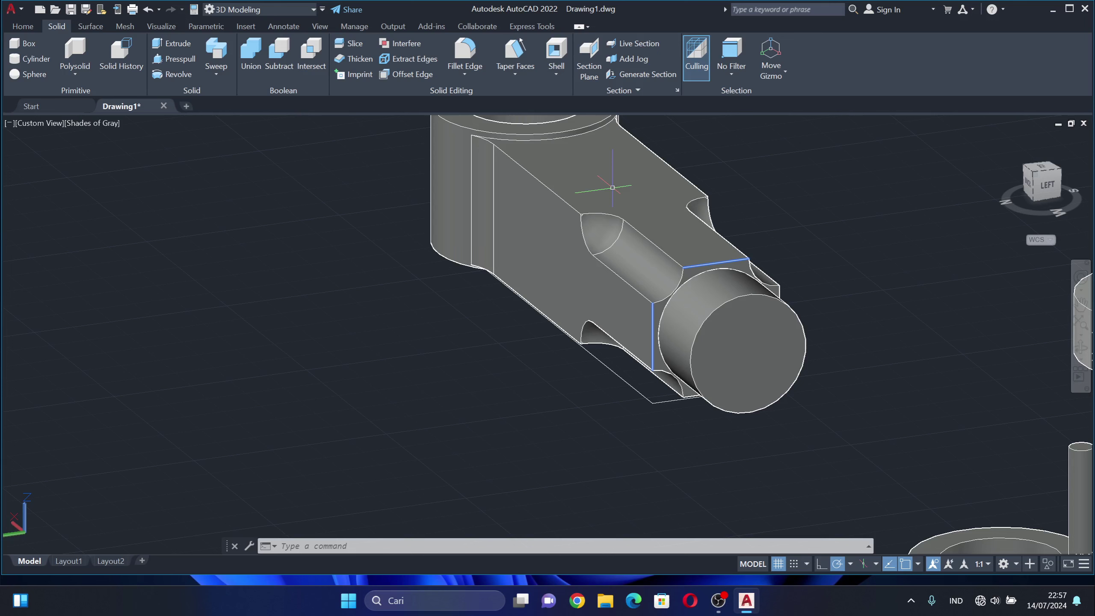
{"action": "left_click", "coordinate": [475, 54]}
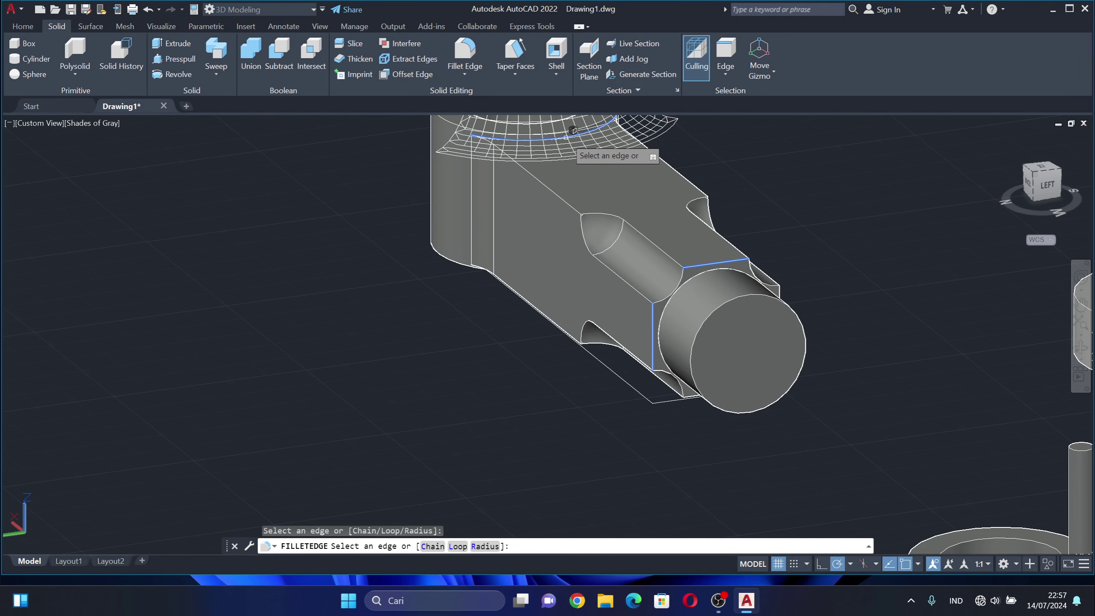
{"action": "key", "text": "Down"}
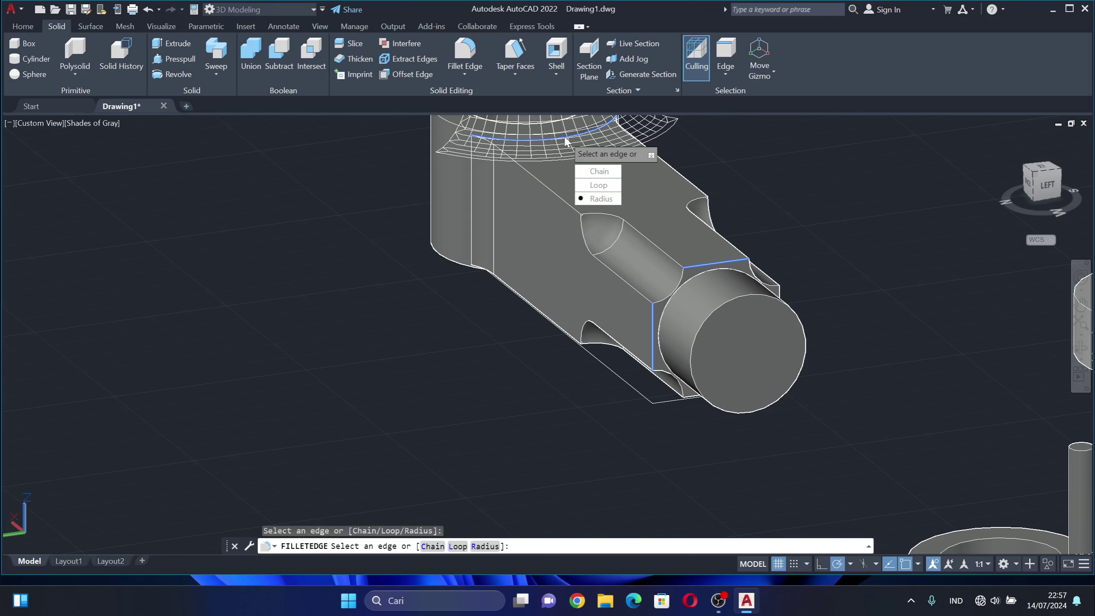
{"action": "key", "text": "Return"}
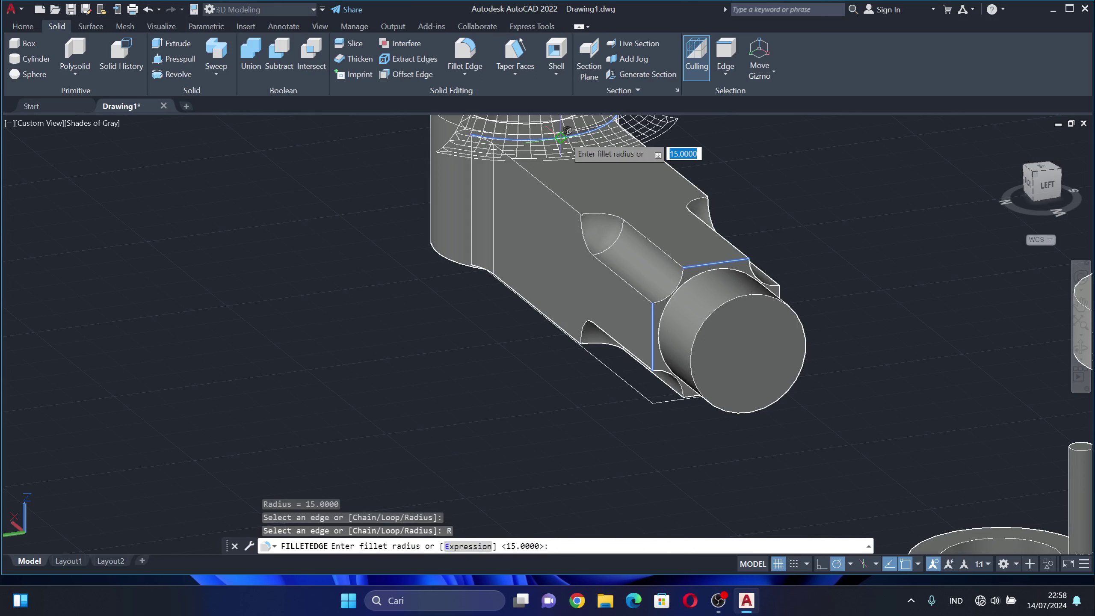
{"action": "type", "text": "2"}
{"action": "key", "text": "Return"}
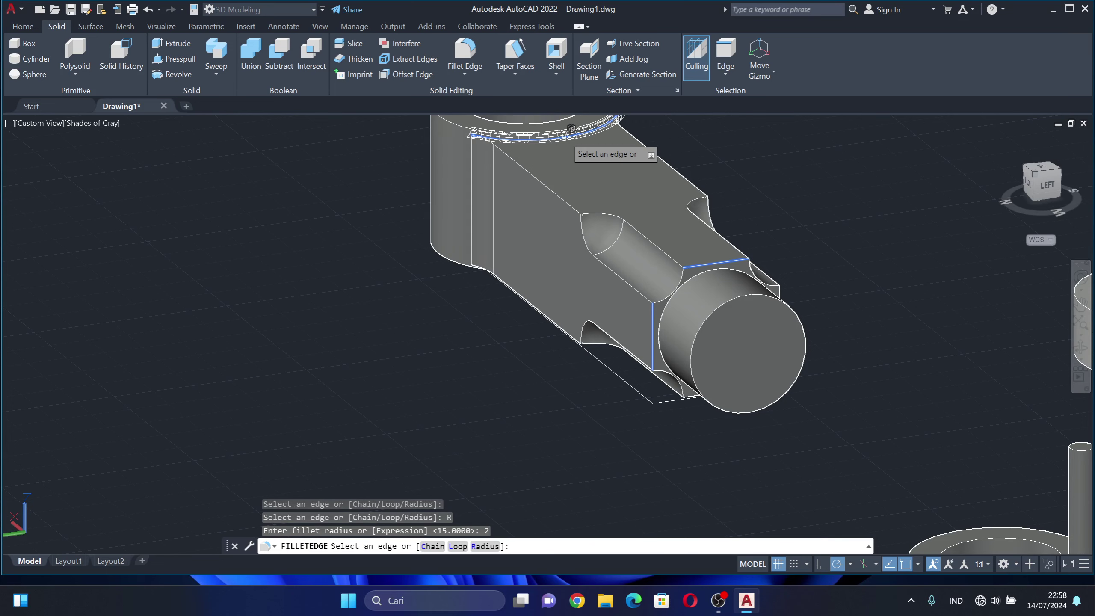
{"action": "left_click", "coordinate": [589, 131]}
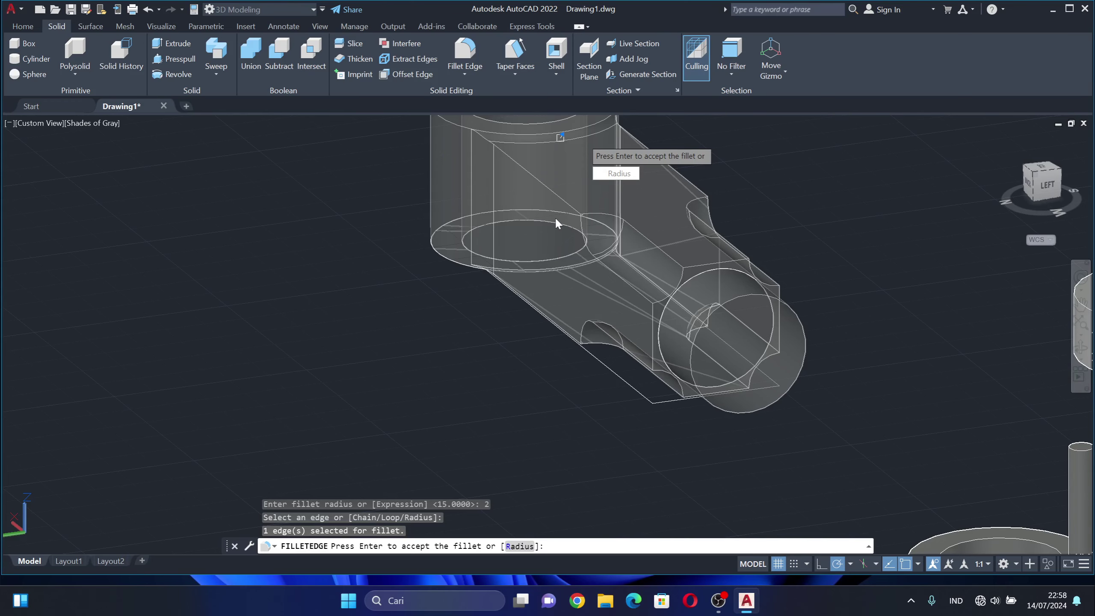
{"action": "key", "text": "Return"}
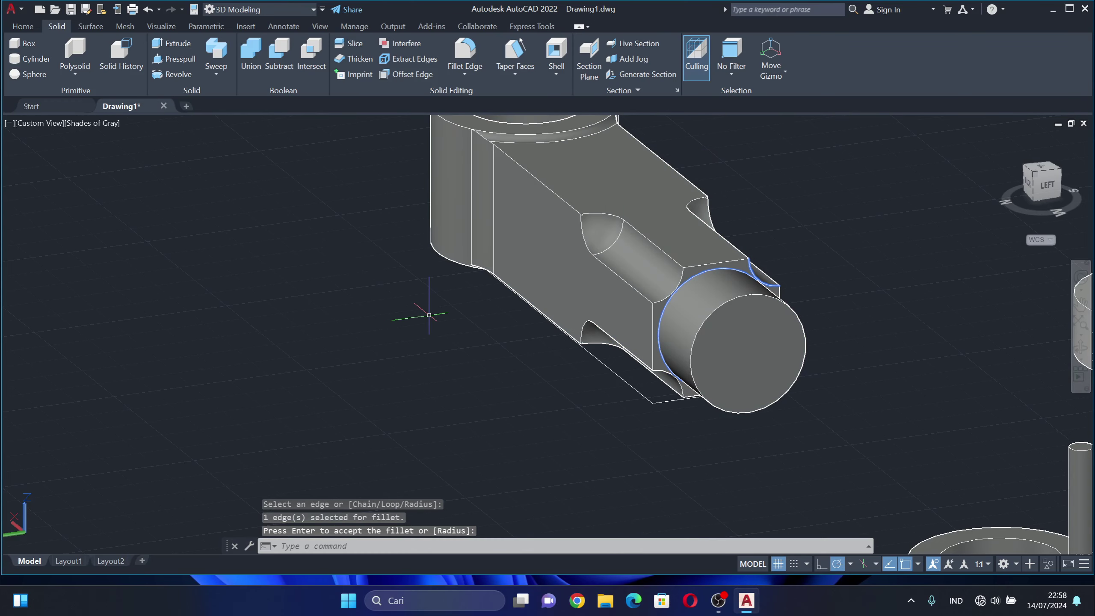
Fillet the curved edge where the arm's underside meets the ring with the same radius of 2.
{"action": "middle_click_drag", "start_coordinate": [427, 302], "coordinate": [405, 238], "text": "shift"}
{"action": "scroll", "coordinate": [431, 254], "scroll_direction": "up", "scroll_amount": 3}
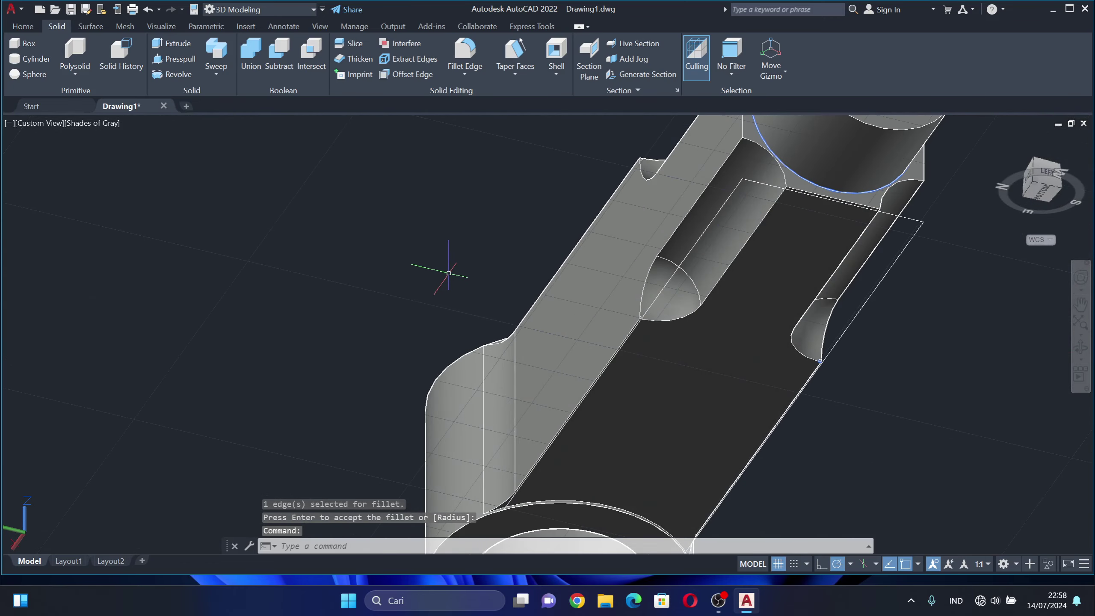
{"action": "middle_click_drag", "start_coordinate": [448, 273], "coordinate": [445, 365], "text": "shift"}
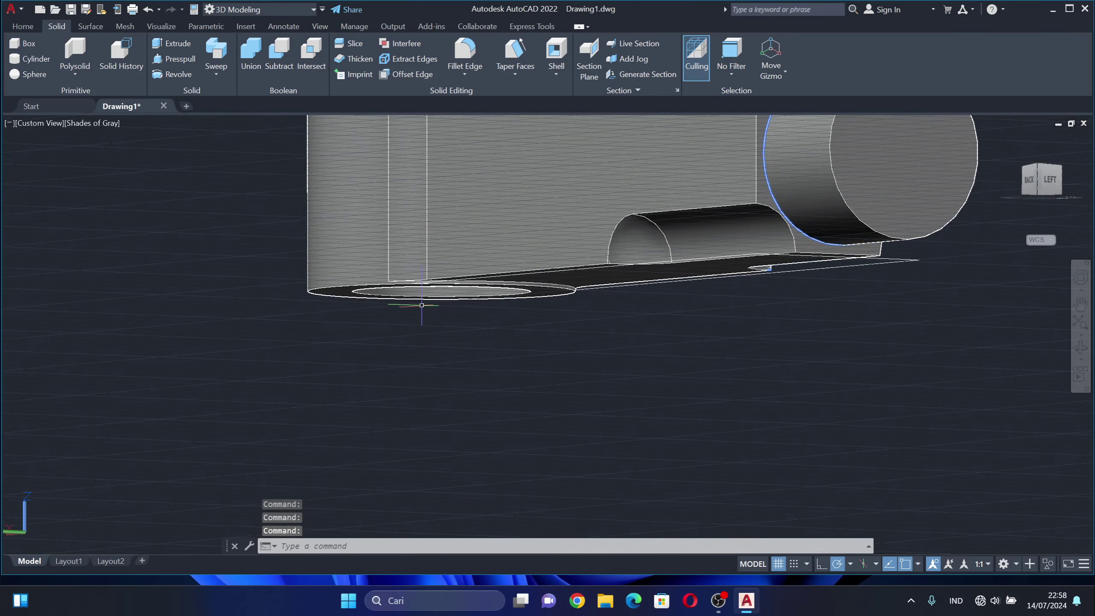
{"action": "scroll", "coordinate": [444, 320], "scroll_direction": "up", "scroll_amount": 3}
{"action": "middle_click_drag", "start_coordinate": [442, 320], "coordinate": [441, 297], "text": "shift"}
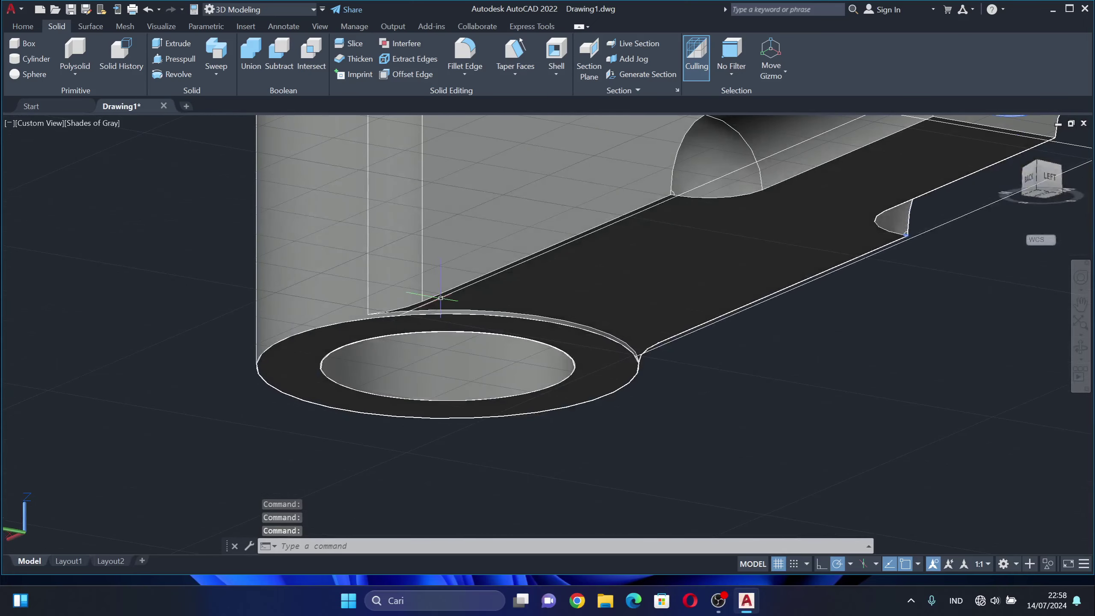
{"action": "left_click", "coordinate": [473, 51]}
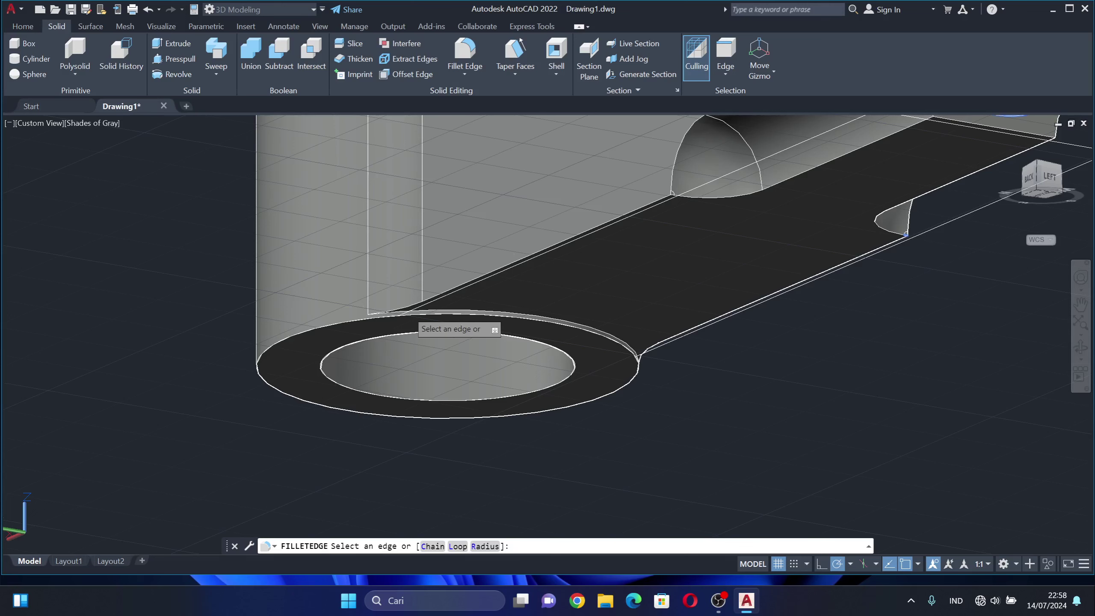
{"action": "left_click", "coordinate": [413, 305]}
{"action": "key", "text": "Return"}
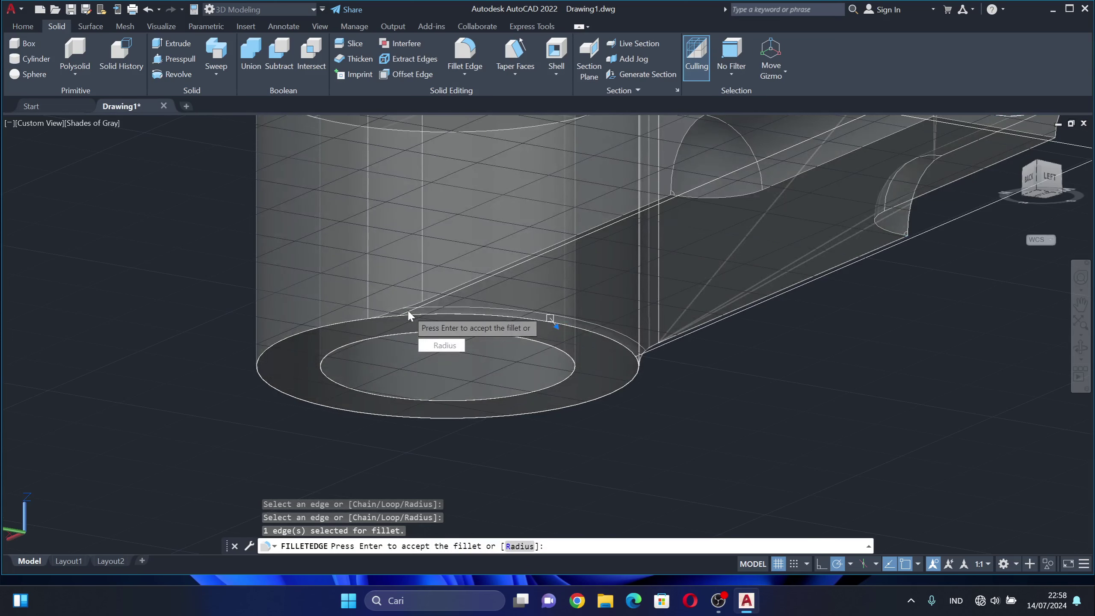
{"action": "key", "text": "Return"}
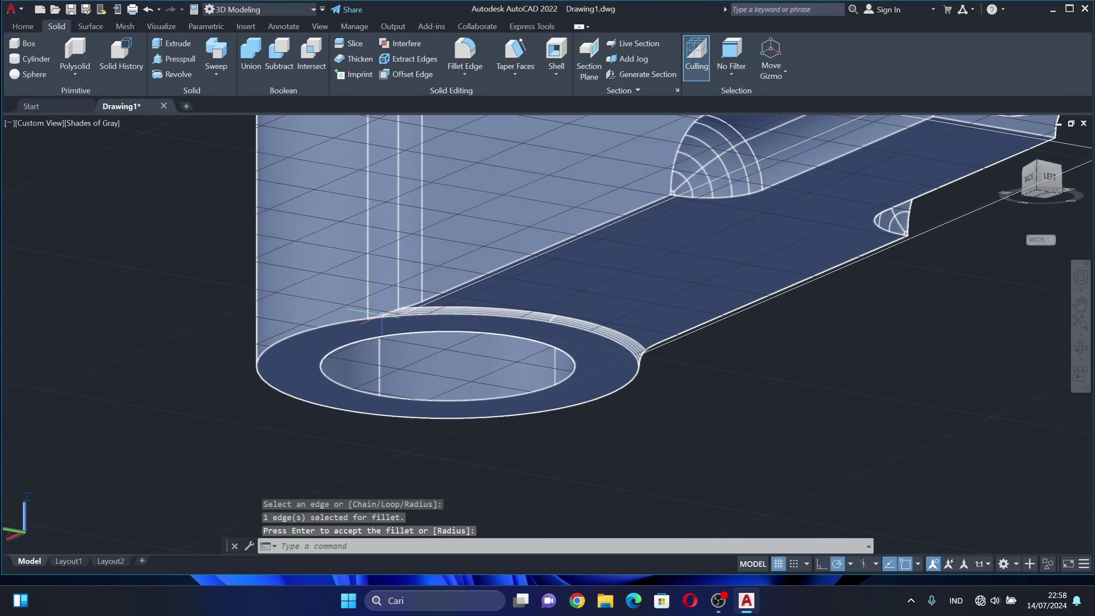
Switch the model to the Top view, with empty space beyond the ring end of the arm.
{"action": "scroll", "coordinate": [340, 289], "scroll_direction": "down", "scroll_amount": 5}
{"action": "middle_click_drag", "start_coordinate": [267, 310], "coordinate": [281, 367], "text": "shift"}
{"action": "key", "text": "Return"}
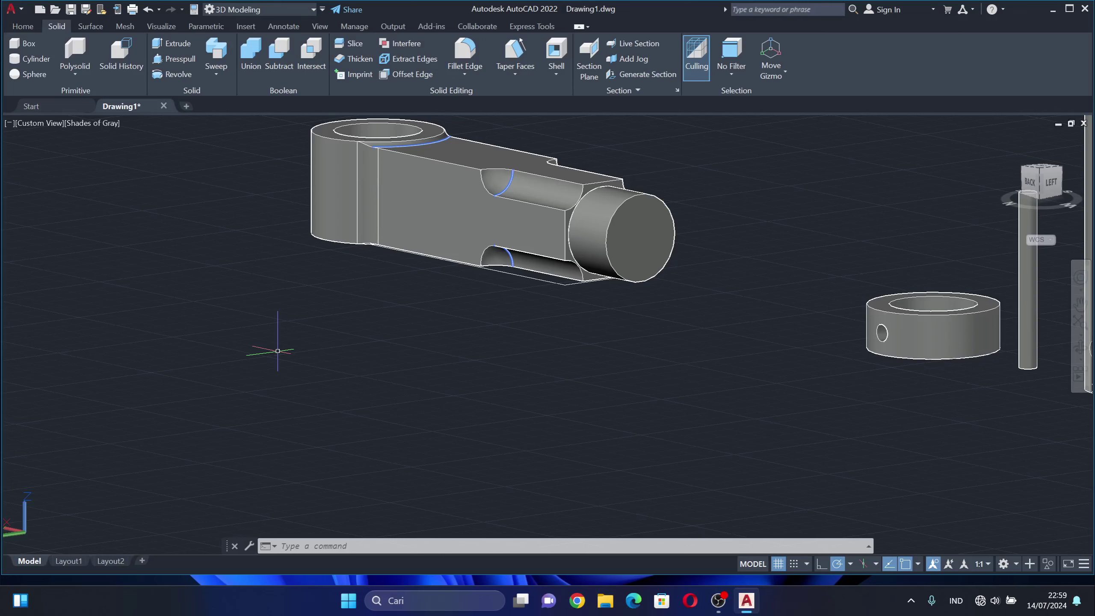
{"action": "left_click", "coordinate": [1051, 181]}
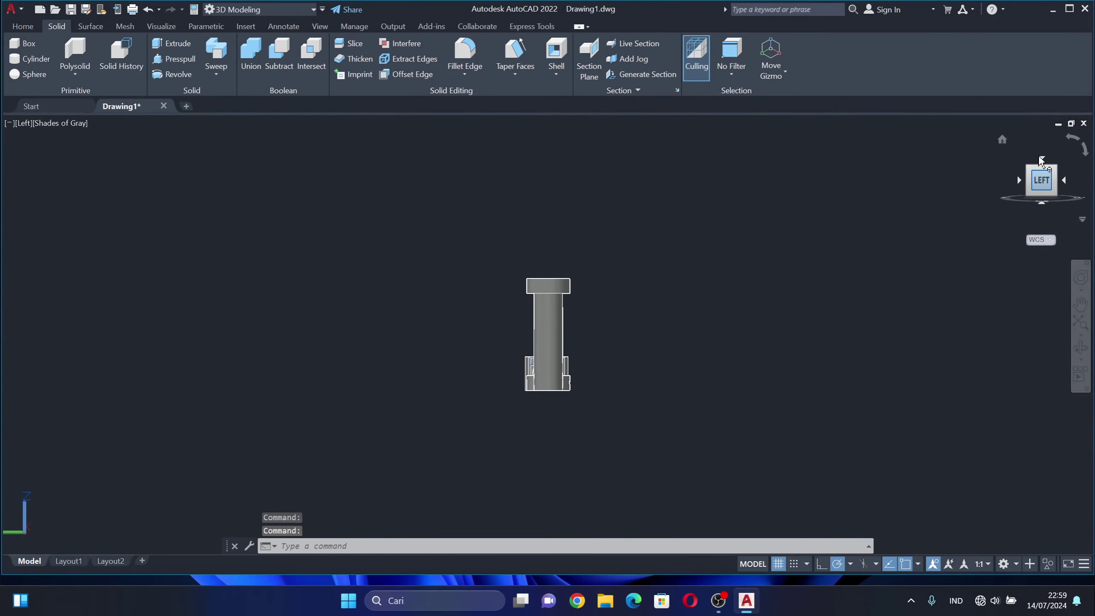
{"action": "left_click", "coordinate": [1041, 160]}
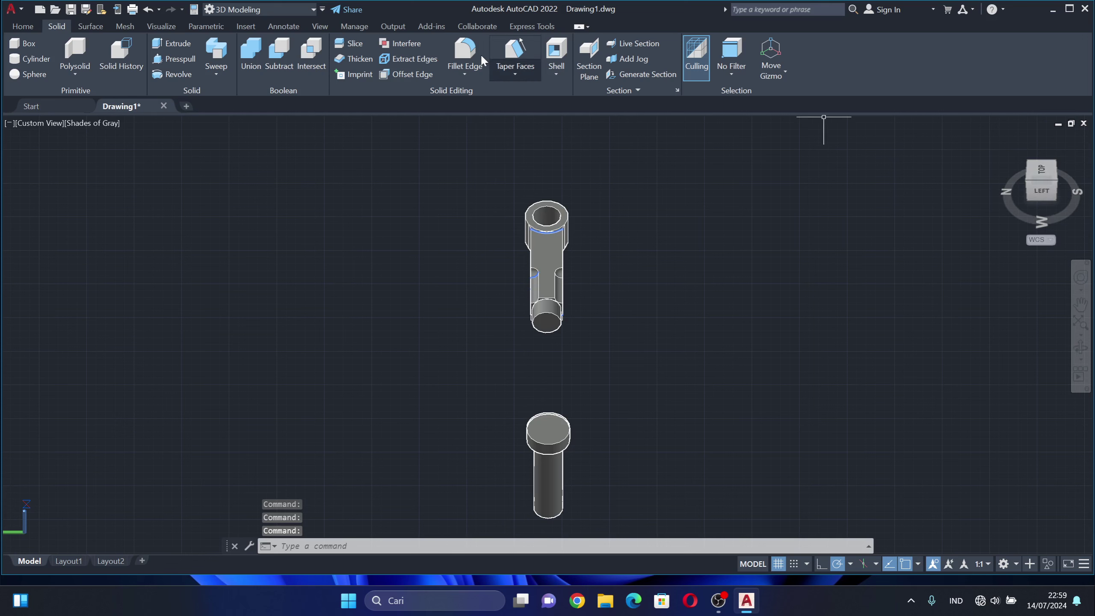
{"action": "left_click", "coordinate": [28, 27]}
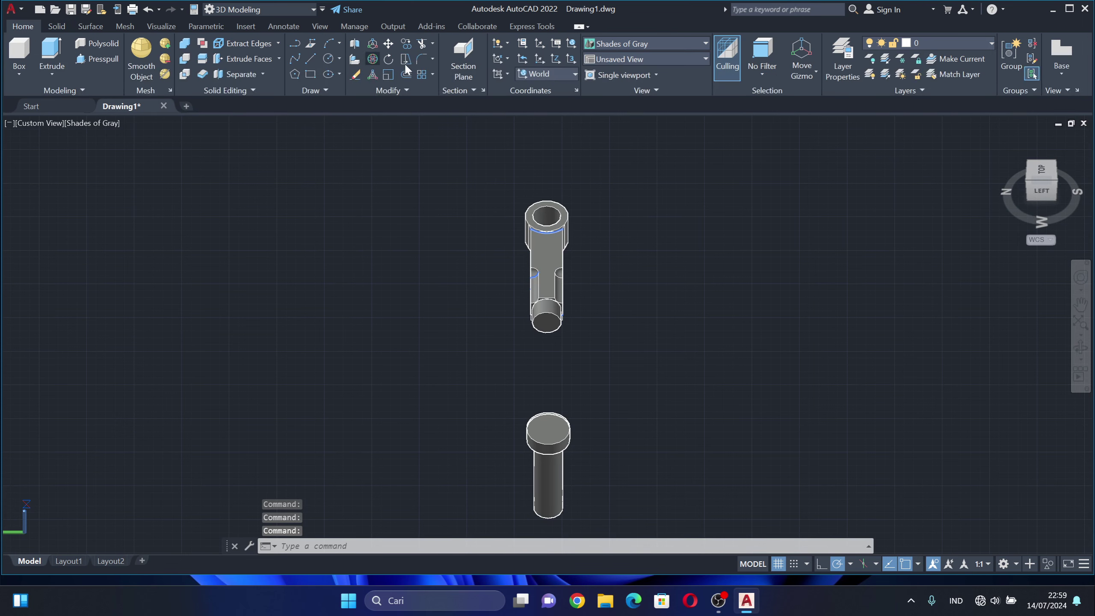
{"action": "left_click", "coordinate": [609, 62]}
{"action": "left_click", "coordinate": [621, 77]}
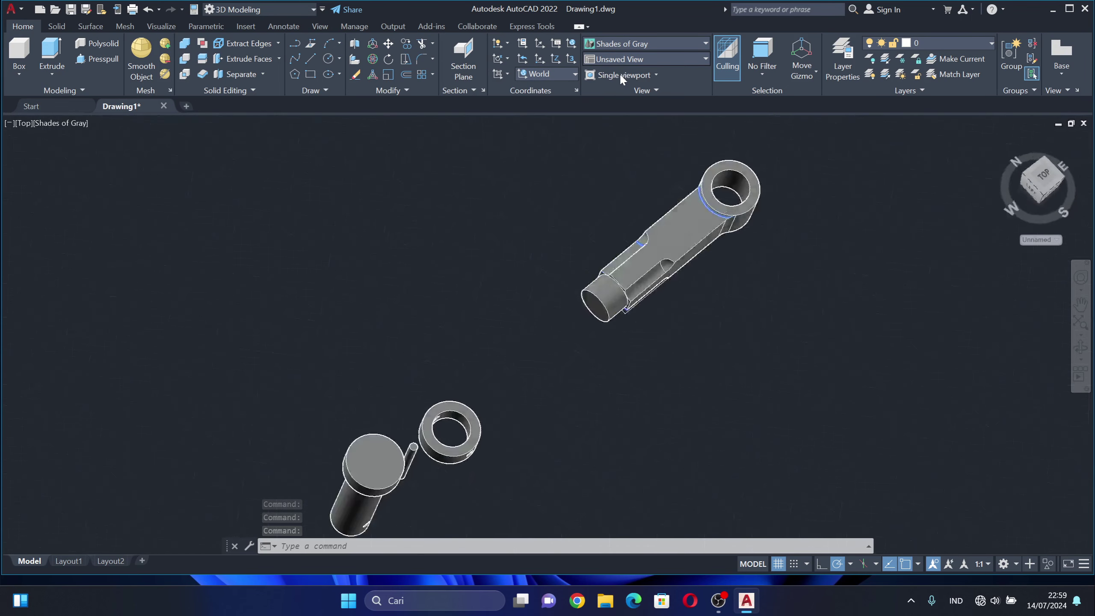
{"action": "scroll", "coordinate": [696, 176], "scroll_direction": "down", "scroll_amount": 3}
{"action": "mouse_move", "coordinate": [704, 204]}
{"action": "middle_mouse_down"}
{"action": "mouse_move", "coordinate": [572, 221]}
{"action": "mouse_move", "coordinate": [299, 228]}
{"action": "middle_mouse_up"}
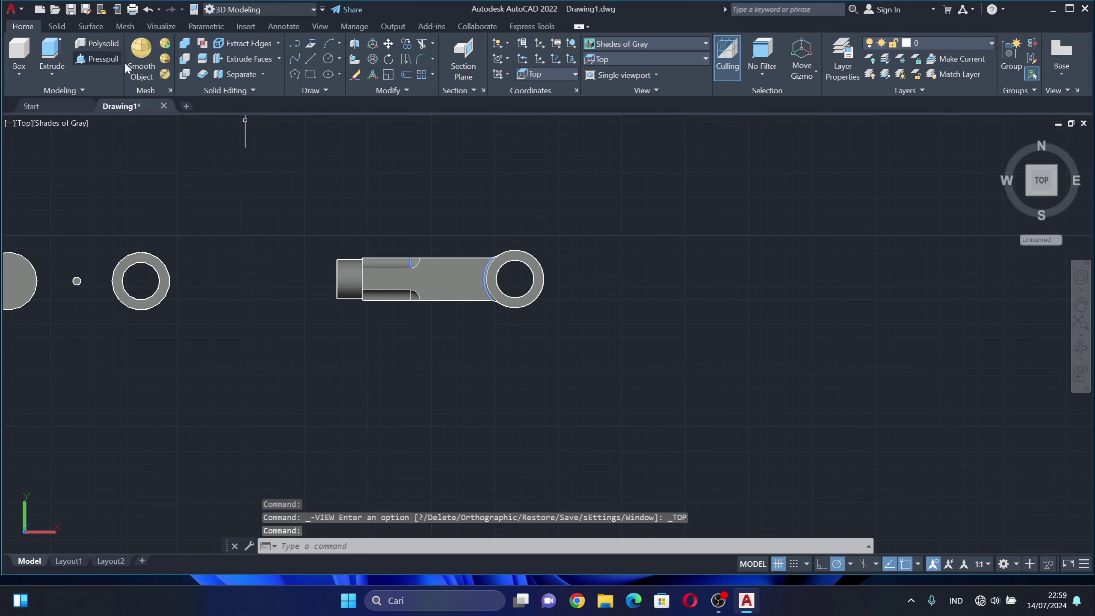
{"action": "left_click", "coordinate": [326, 60]}
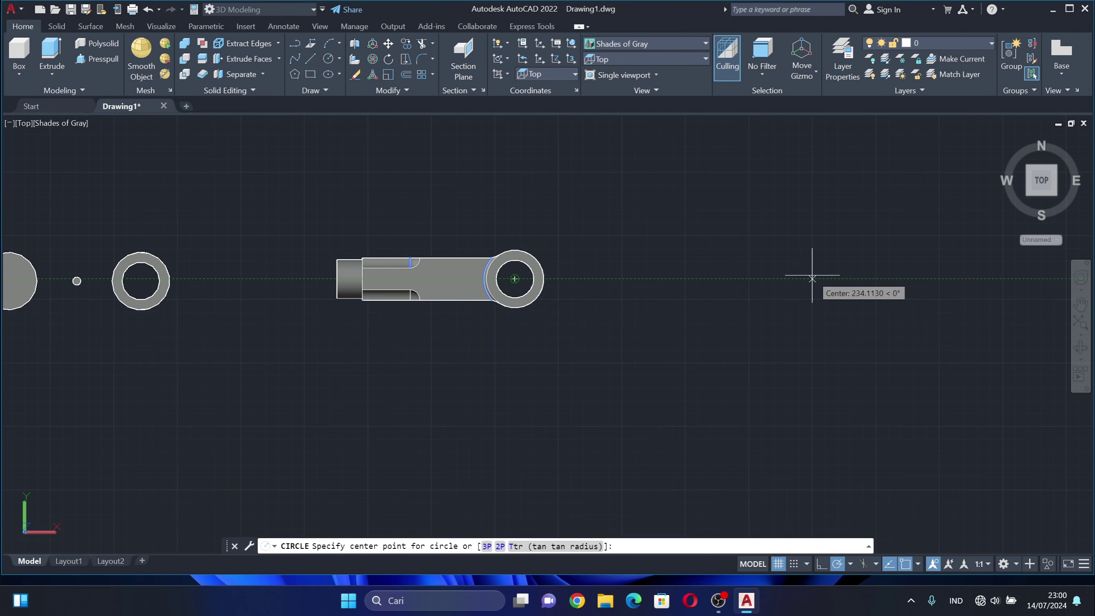
{"action": "type", "text": "18"}
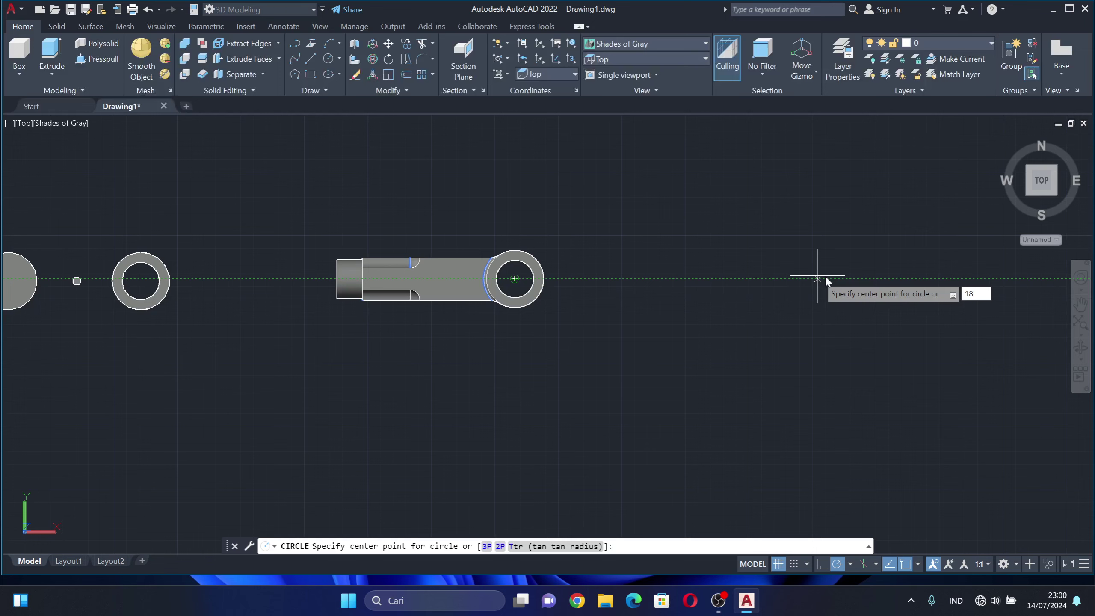
{"action": "key", "text": "Return"}
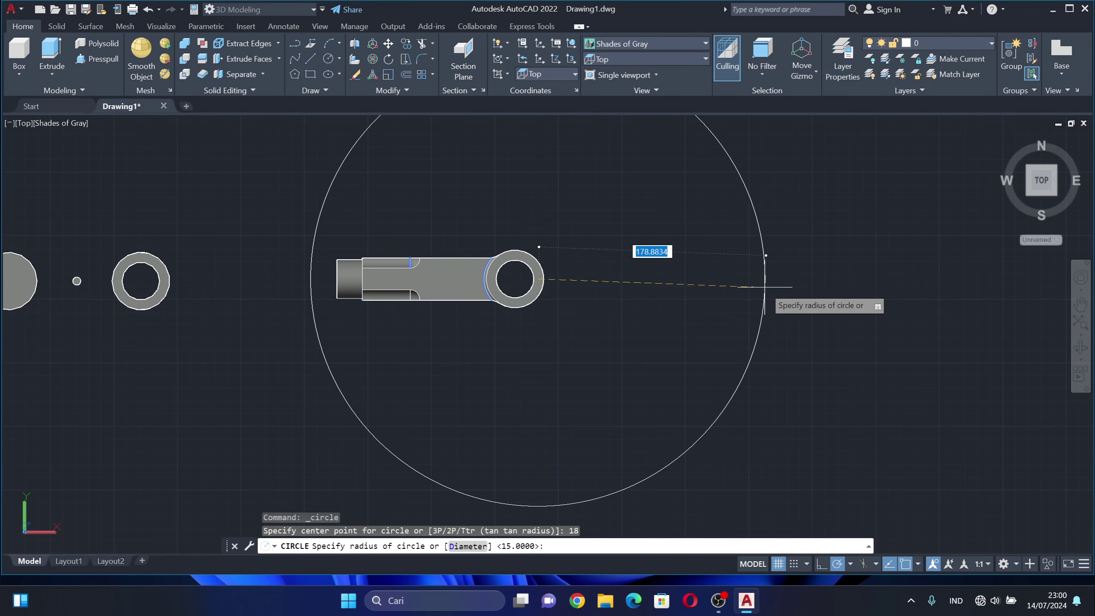
{"action": "key", "text": "Escape"}
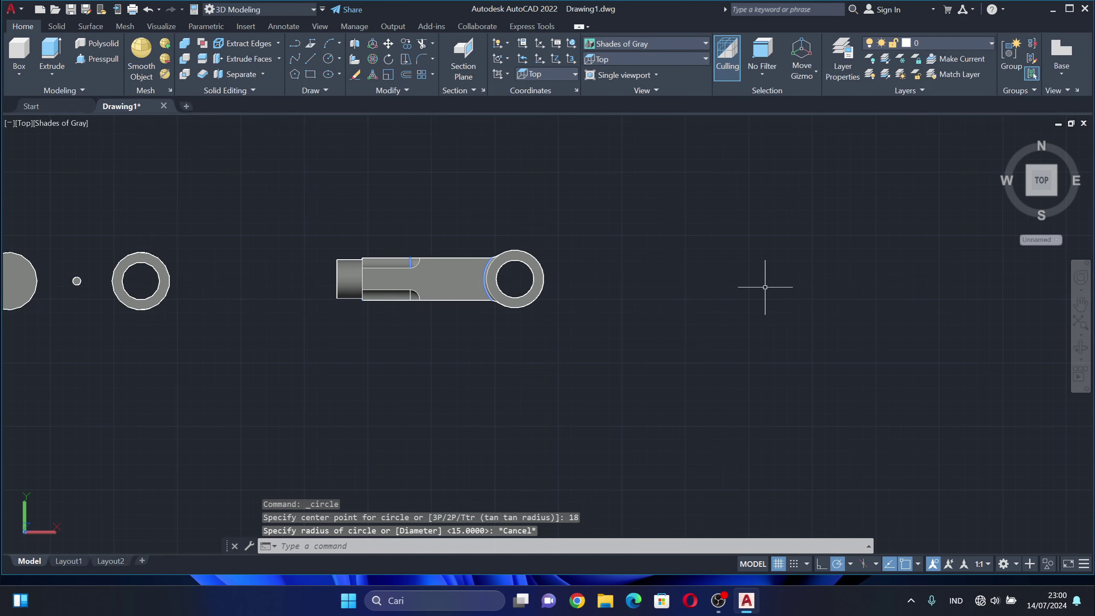
Draw a circle of radius 18 in the empty space beyond the ring, its center horizontally aligned with the ring's center.
{"action": "left_click", "coordinate": [328, 60]}
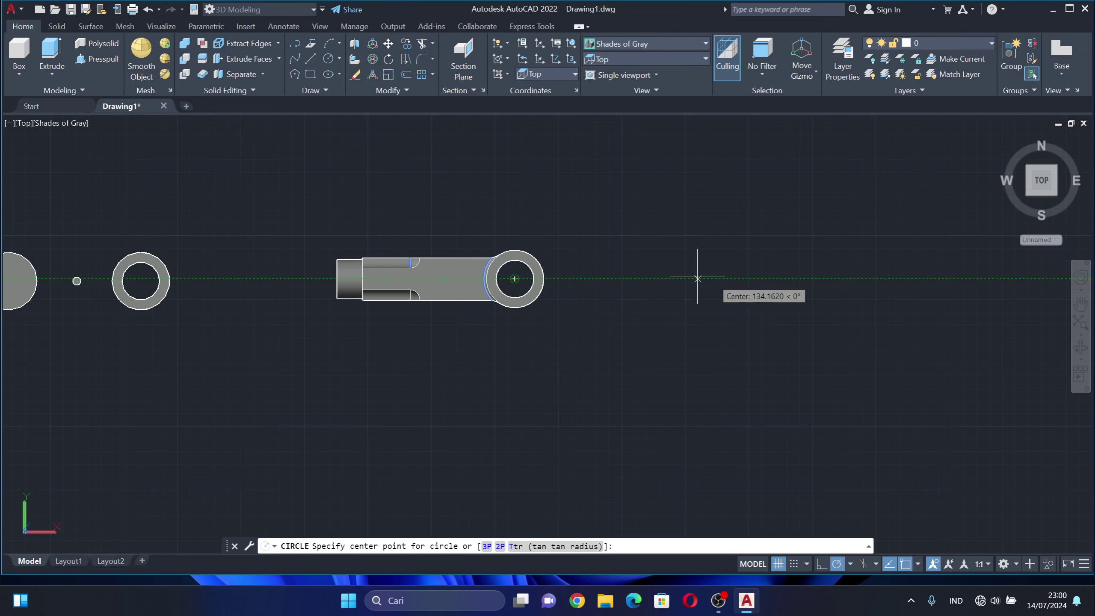
{"action": "left_click", "coordinate": [853, 279]}
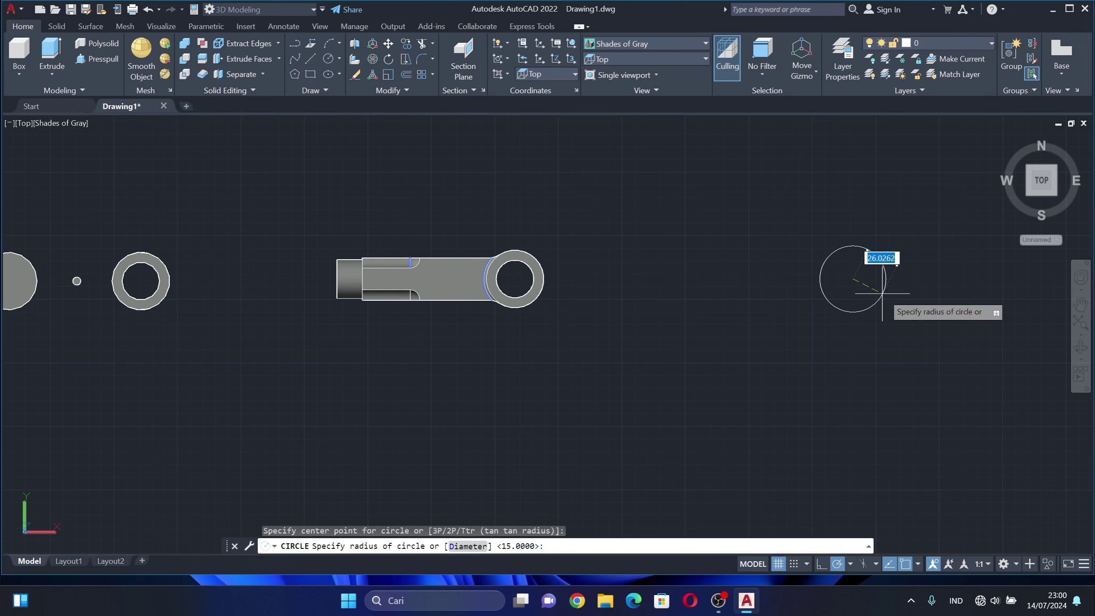
{"action": "type", "text": "18"}
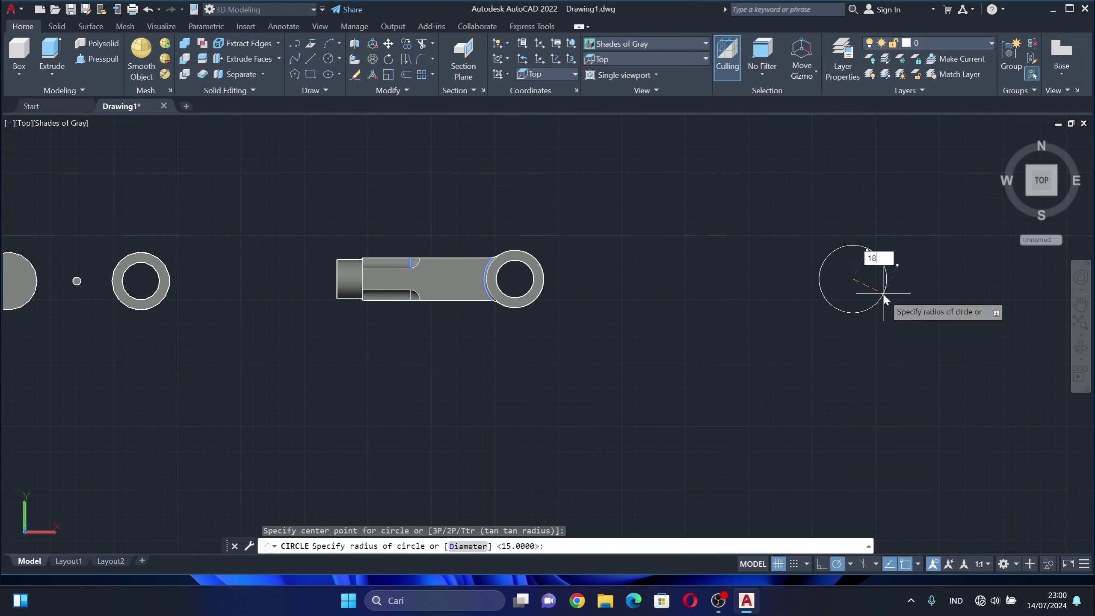
{"action": "key", "text": "Return"}
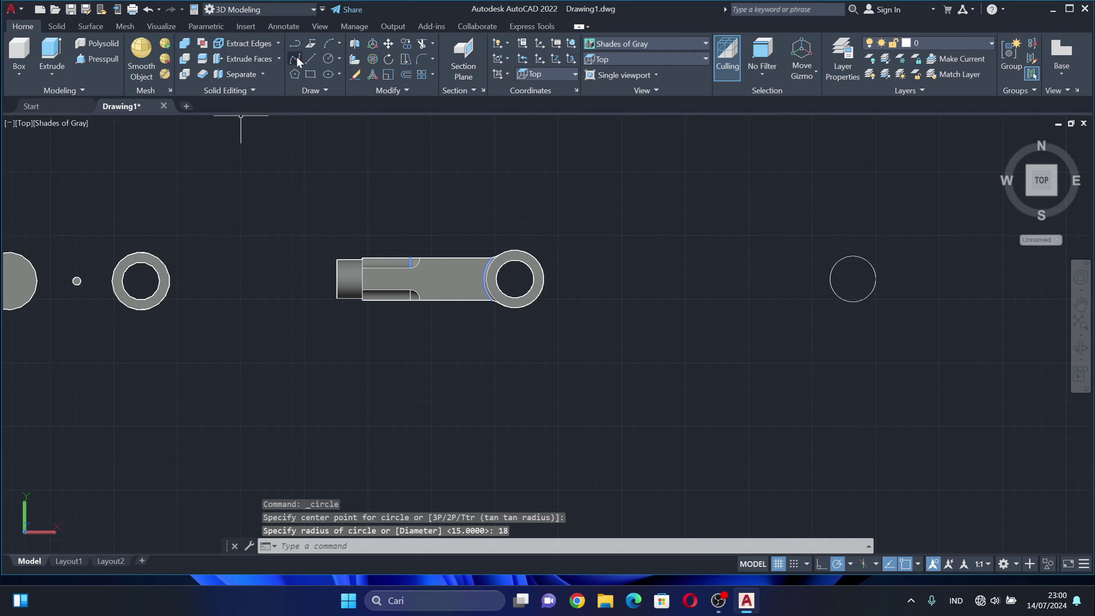
Draw a circle of radius 36 concentric with the radius-18 circle.
{"action": "left_click", "coordinate": [328, 59]}
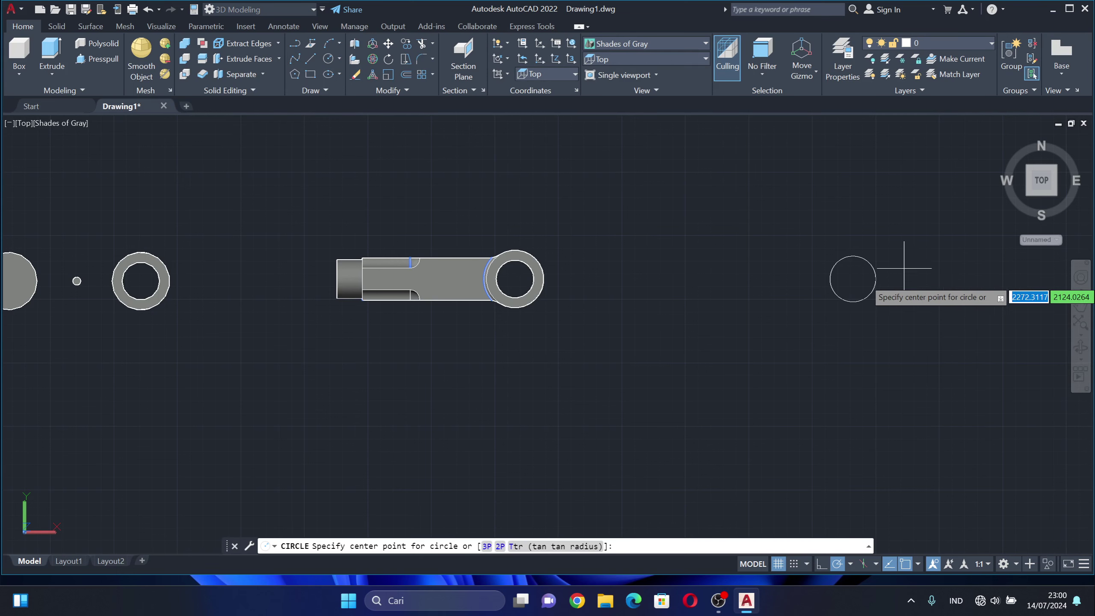
{"action": "left_click", "coordinate": [853, 279]}
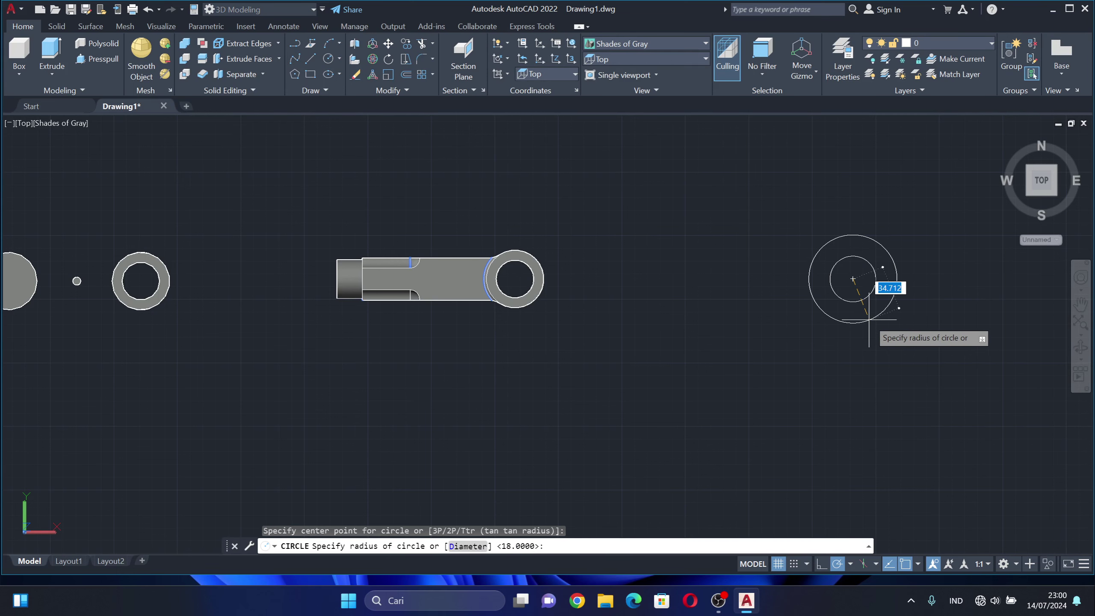
{"action": "type", "text": "36"}
{"action": "key", "text": "Return"}
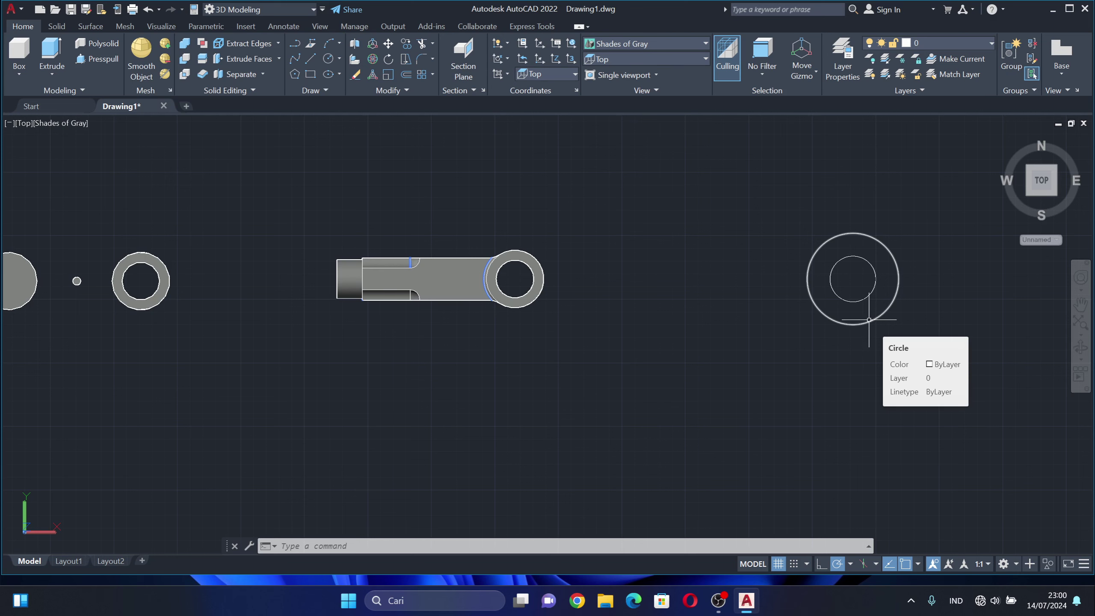
From the inner circle's upper quadrant, draw a 109-long horizontal line away from the ring part, a vertical line down, and a line back to its lower quadrant.
{"action": "type", "text": "p"}
{"action": "key", "text": "Return"}
{"action": "left_click_drag", "start_coordinate": [846, 394], "coordinate": [656, 399]}
{"action": "key", "text": "Escape"}
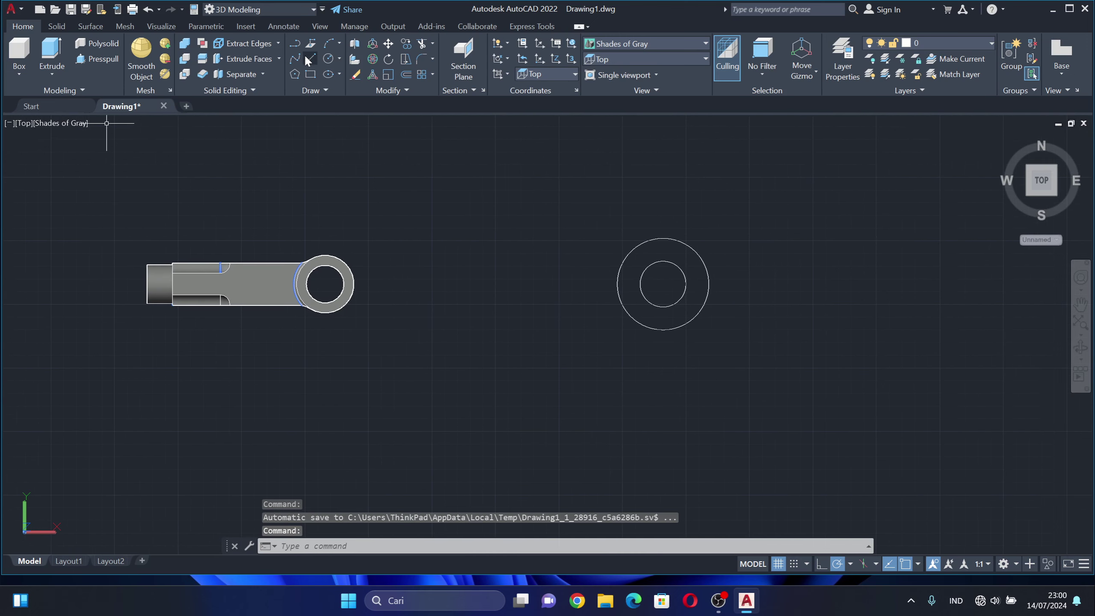
{"action": "left_click", "coordinate": [308, 59]}
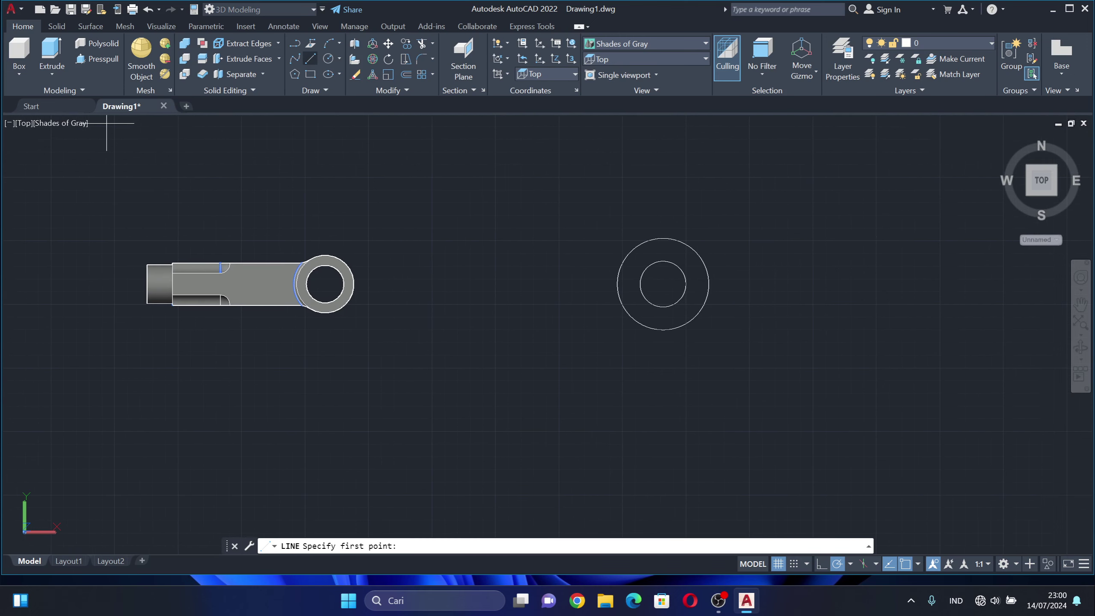
{"action": "left_click", "coordinate": [663, 261]}
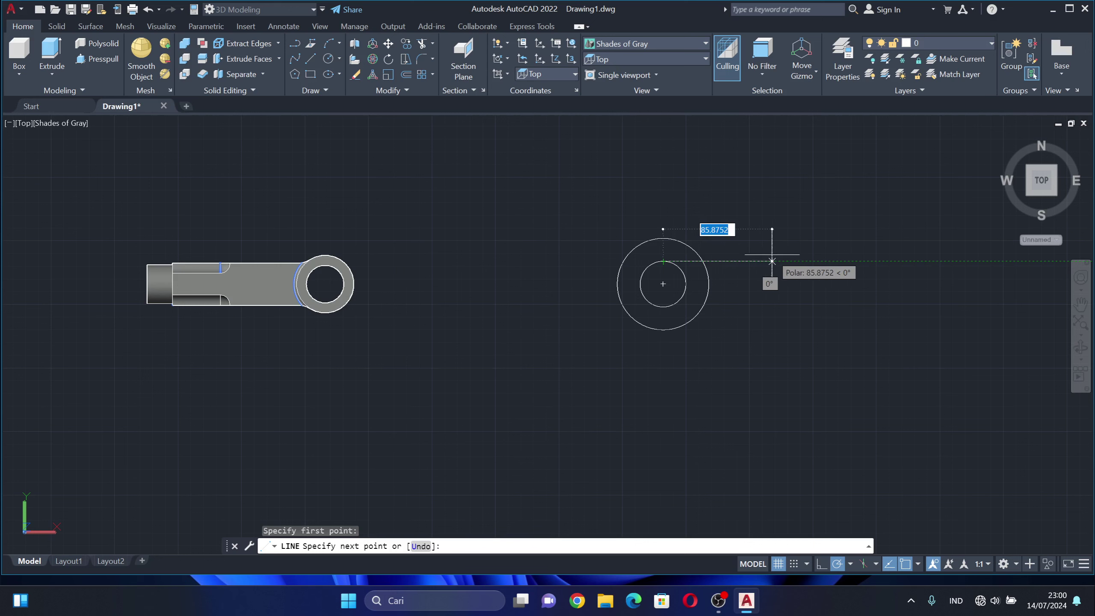
{"action": "type", "text": "109"}
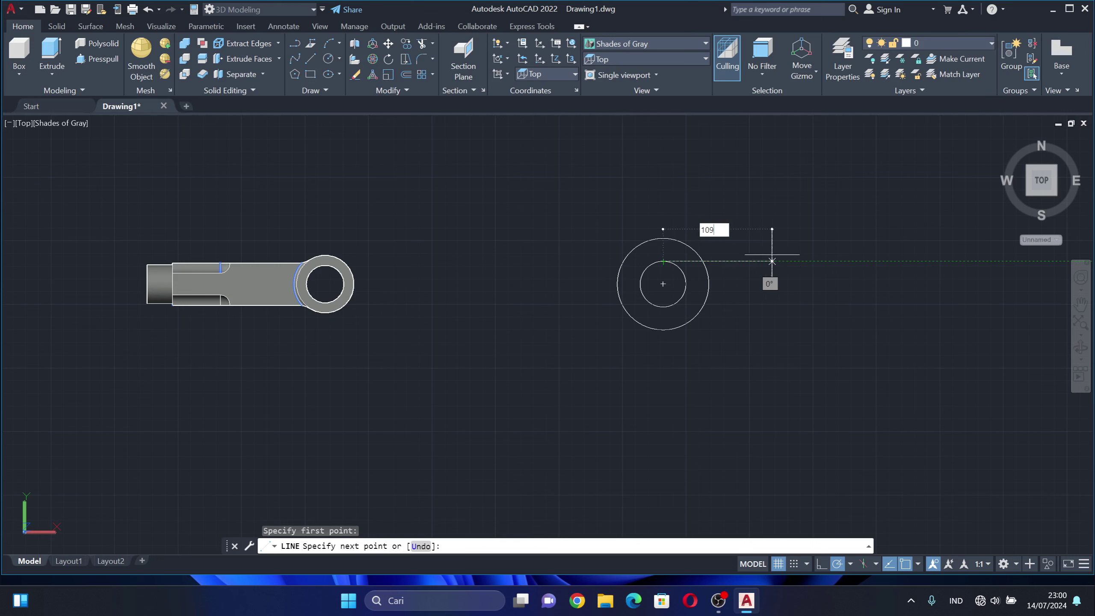
{"action": "key", "text": "Return"}
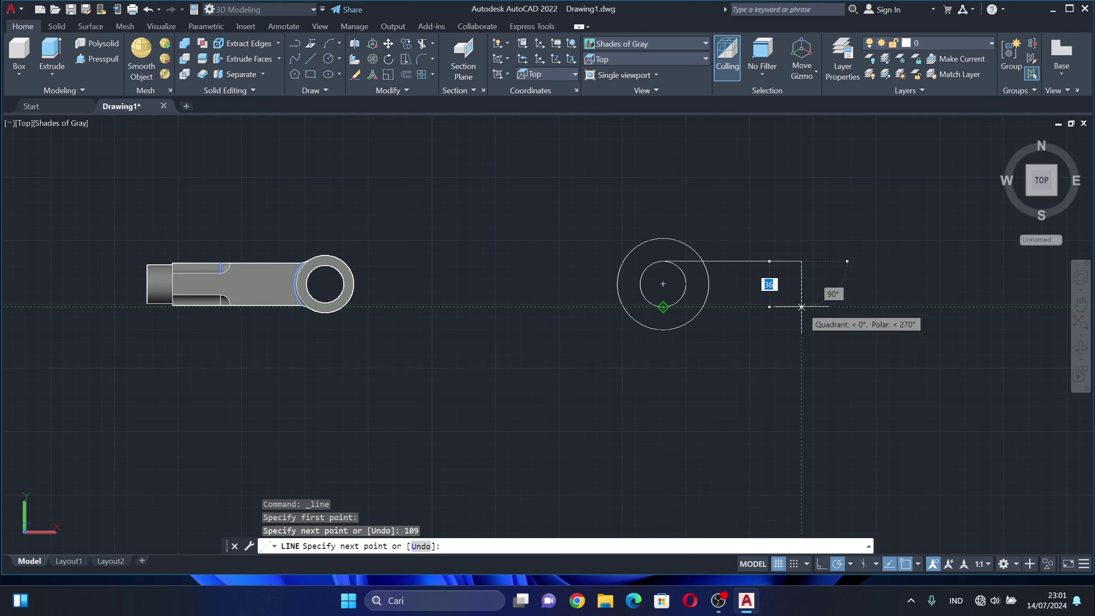
{"action": "left_click", "coordinate": [801, 307]}
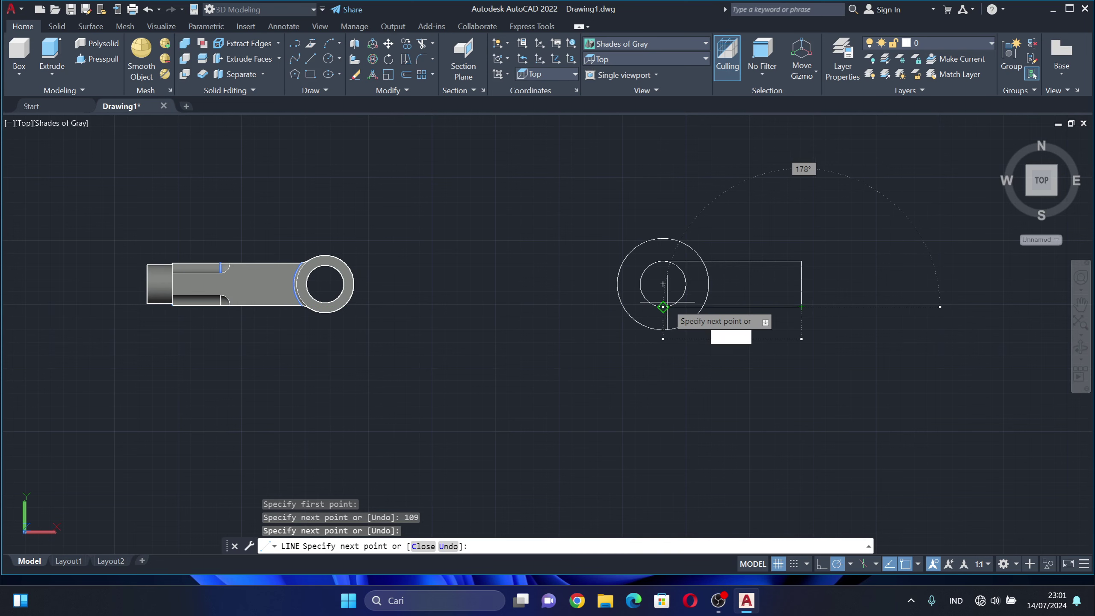
{"action": "left_click", "coordinate": [664, 307]}
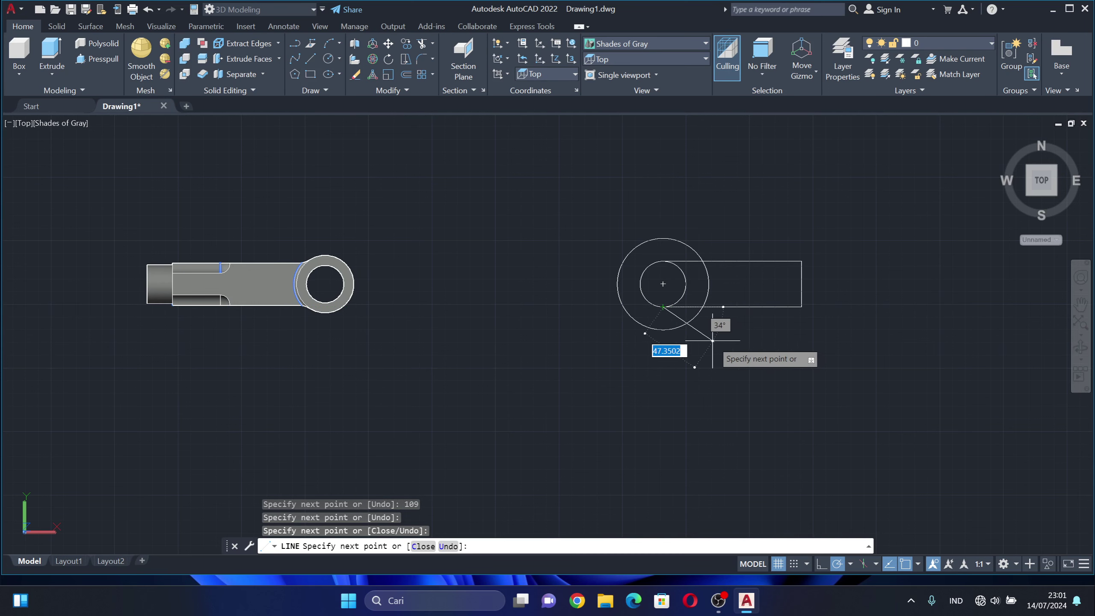
{"action": "key", "text": "Escape"}
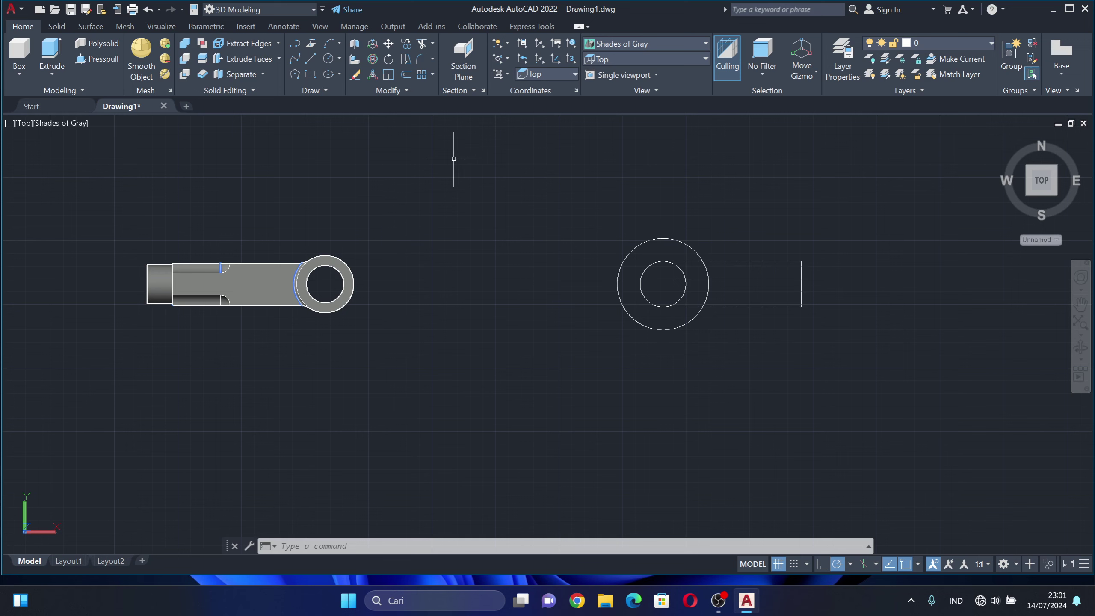
Draw a vertical line through both circles from the outer circle's upper quadrant to its lower quadrant.
{"action": "left_click", "coordinate": [311, 58]}
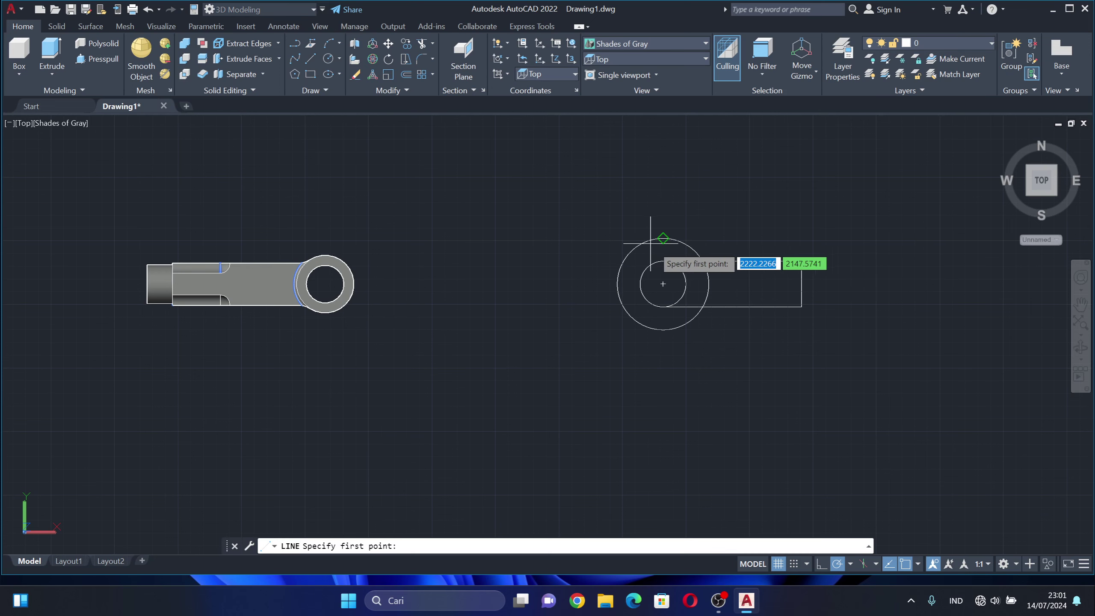
{"action": "left_click", "coordinate": [663, 238]}
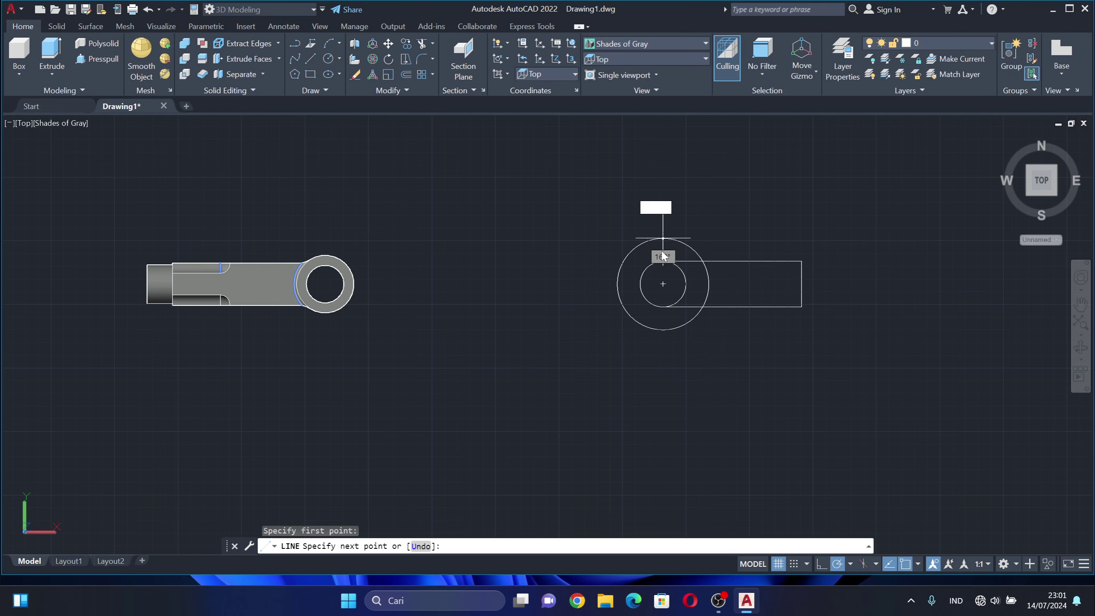
{"action": "left_click", "coordinate": [663, 329]}
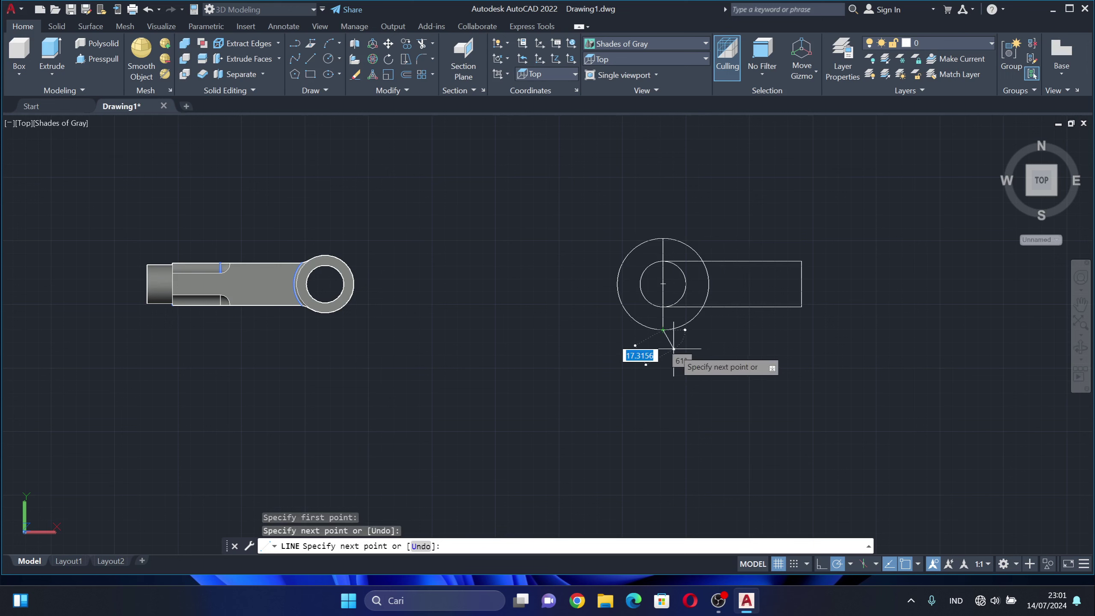
{"action": "key", "text": "Escape"}
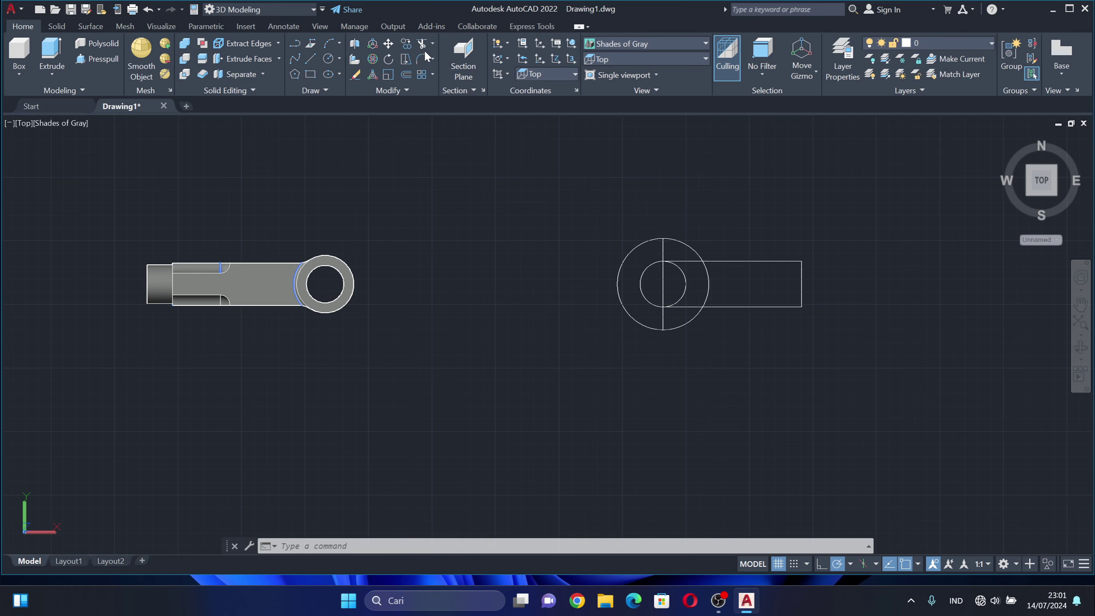
Trim away the halves of both circles that lie on the side of the vertical line opposite the rectangle.
{"action": "mouse_move", "coordinate": [640, 235]}
{"action": "left_mouse_down"}
{"action": "mouse_move", "coordinate": [651, 302]}
{"action": "mouse_move", "coordinate": [640, 350]}
{"action": "mouse_move", "coordinate": [634, 242]}
{"action": "mouse_move", "coordinate": [647, 270]}
{"action": "mouse_move", "coordinate": [647, 303]}
{"action": "mouse_move", "coordinate": [632, 327]}
{"action": "mouse_move", "coordinate": [616, 327]}
{"action": "mouse_move", "coordinate": [590, 291]}
{"action": "mouse_move", "coordinate": [606, 264]}
{"action": "left_mouse_up"}
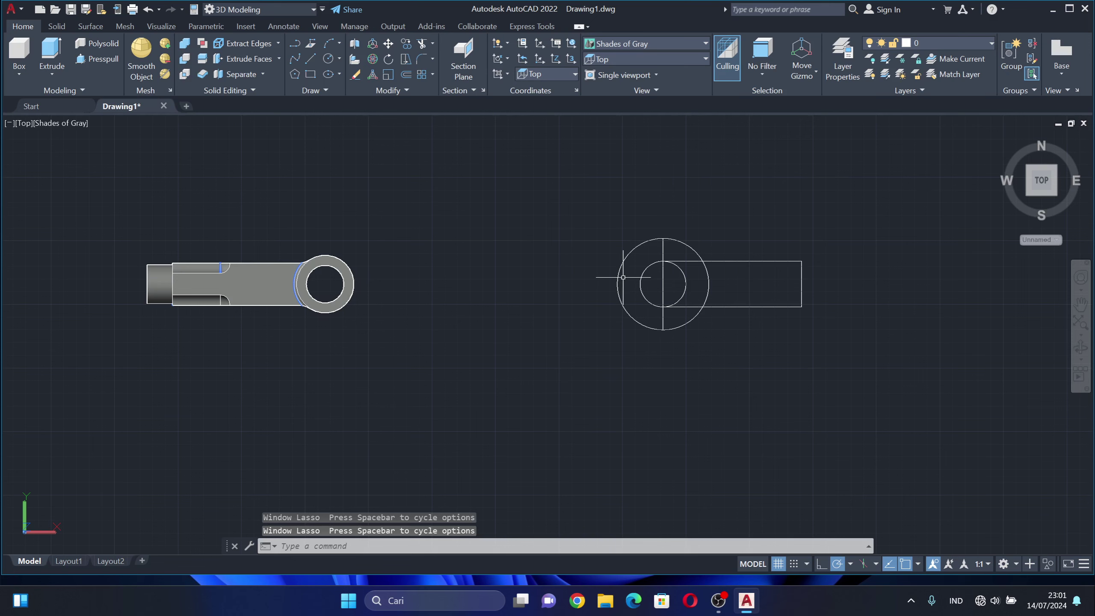
{"action": "left_click", "coordinate": [421, 46]}
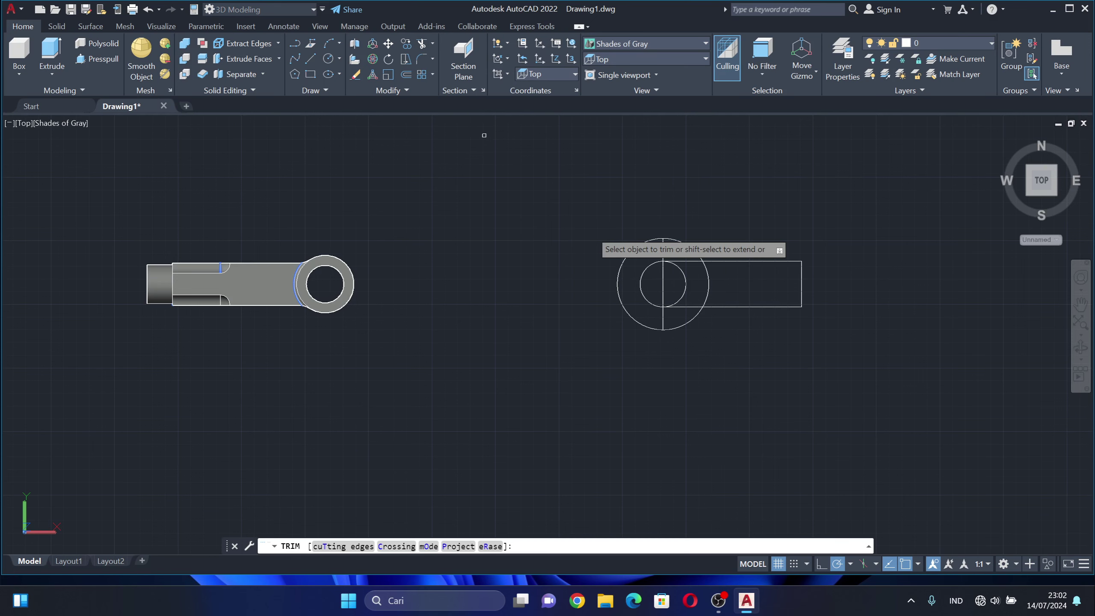
{"action": "scroll", "coordinate": [607, 246], "scroll_direction": "up", "scroll_amount": 3}
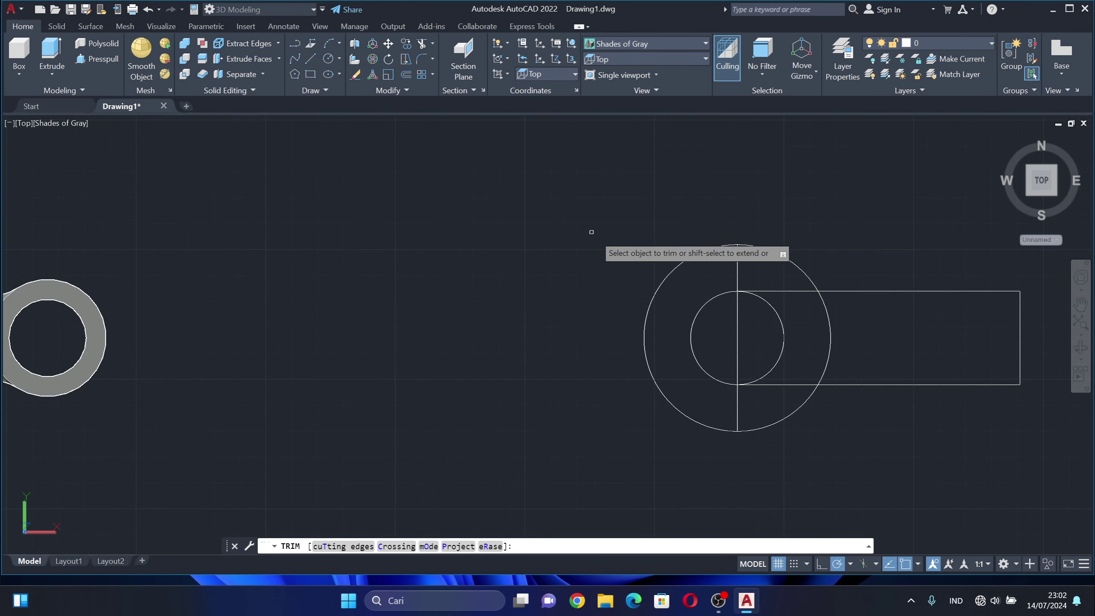
{"action": "left_click", "coordinate": [646, 332]}
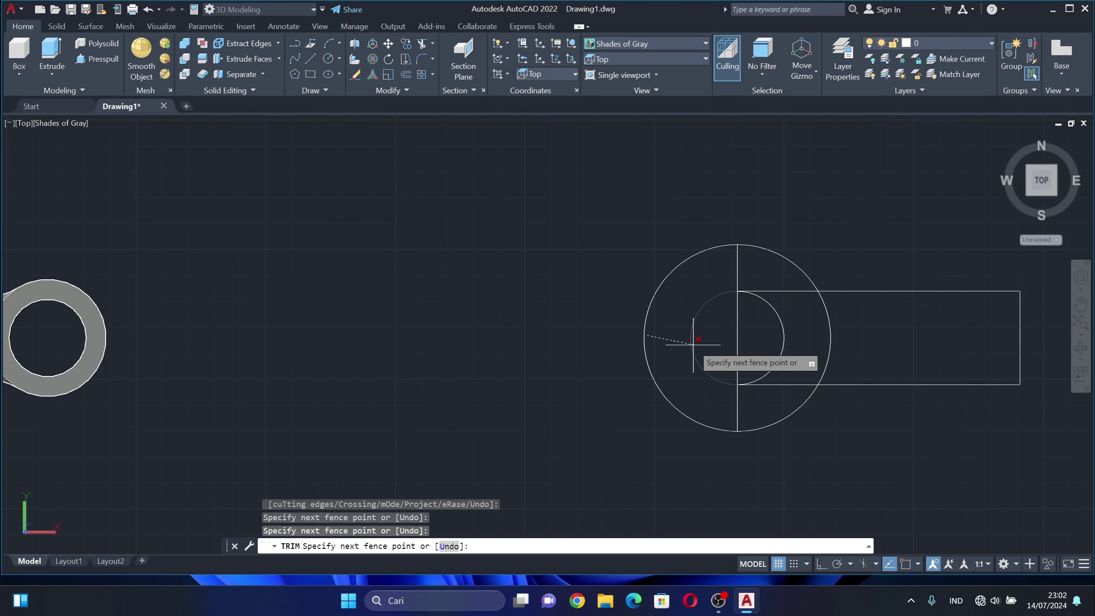
{"action": "left_click", "coordinate": [695, 349]}
{"action": "left_click", "coordinate": [628, 364]}
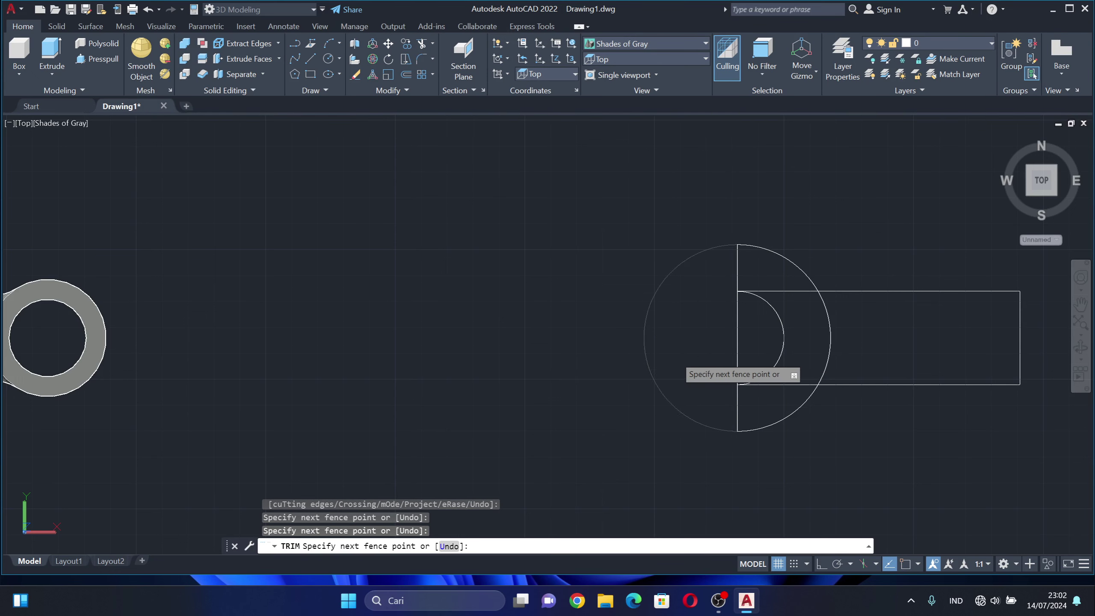
{"action": "left_click", "coordinate": [672, 353]}
Trim the vertical line inside the inner arc and the overlapping lines and outer arc where the rectangle meets the half ring, leaving one closed fork outline.
{"action": "left_click", "coordinate": [700, 348]}
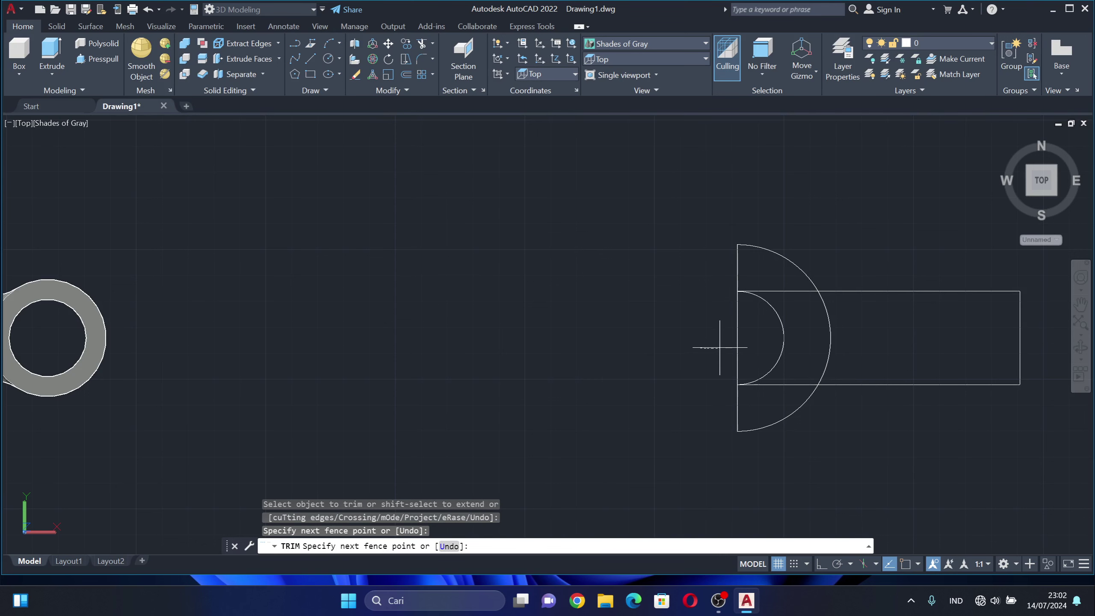
{"action": "left_click", "coordinate": [753, 343]}
{"action": "key", "text": "Return"}
{"action": "mouse_move", "coordinate": [772, 291]}
{"action": "left_mouse_down"}
{"action": "mouse_move", "coordinate": [808, 355]}
{"action": "mouse_move", "coordinate": [778, 396]}
{"action": "mouse_move", "coordinate": [828, 346]}
{"action": "left_mouse_up"}
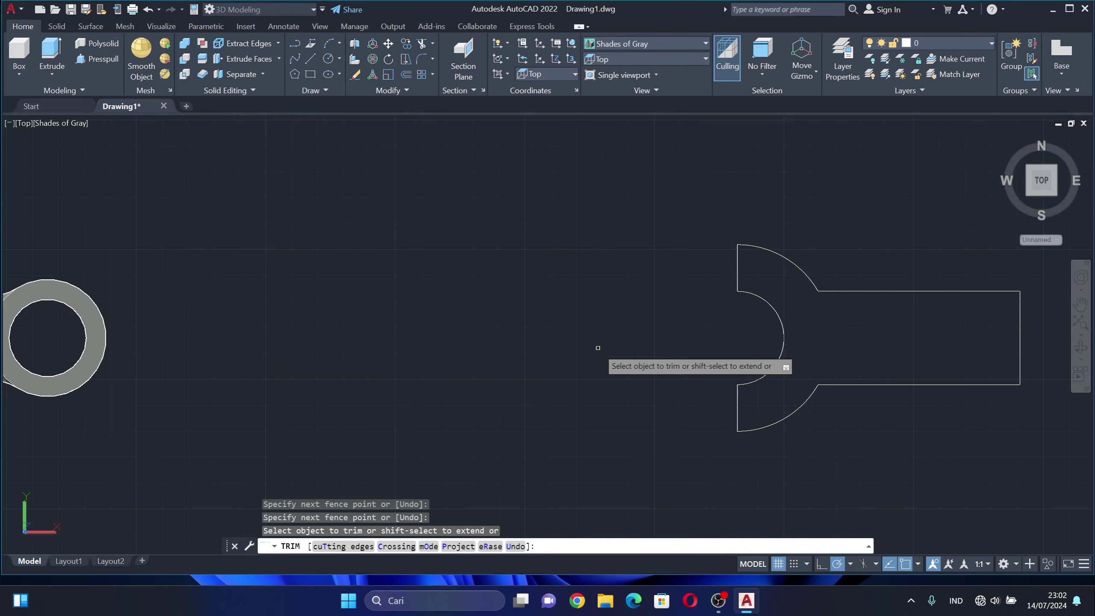
Presspull the closed fork-shaped area upward to a height of 36.
{"action": "middle_click_drag", "start_coordinate": [629, 398], "coordinate": [663, 332], "text": "shift"}
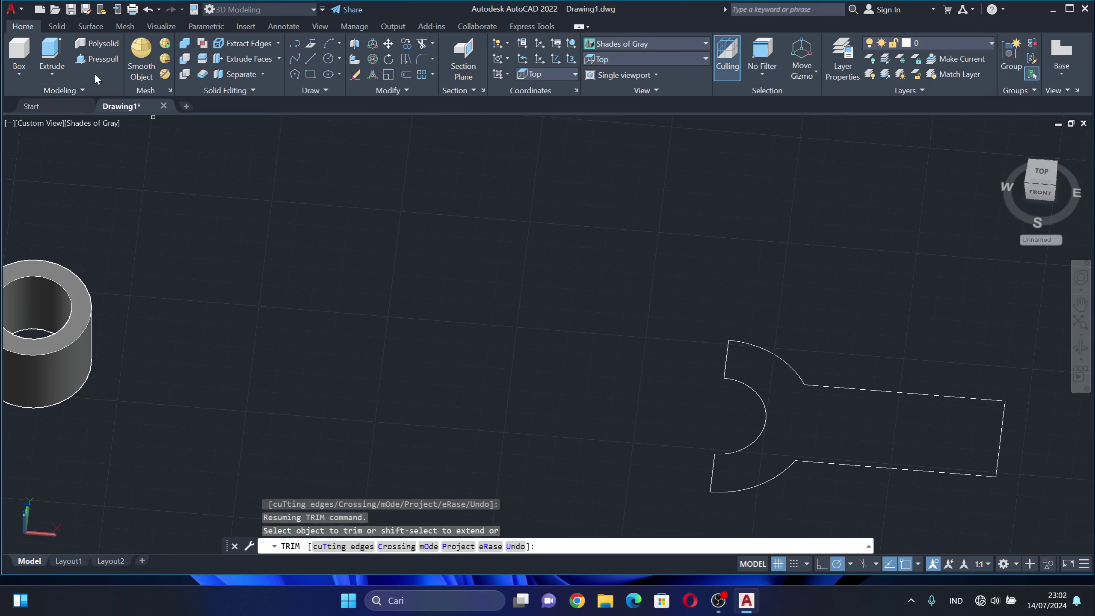
{"action": "left_click", "coordinate": [104, 58]}
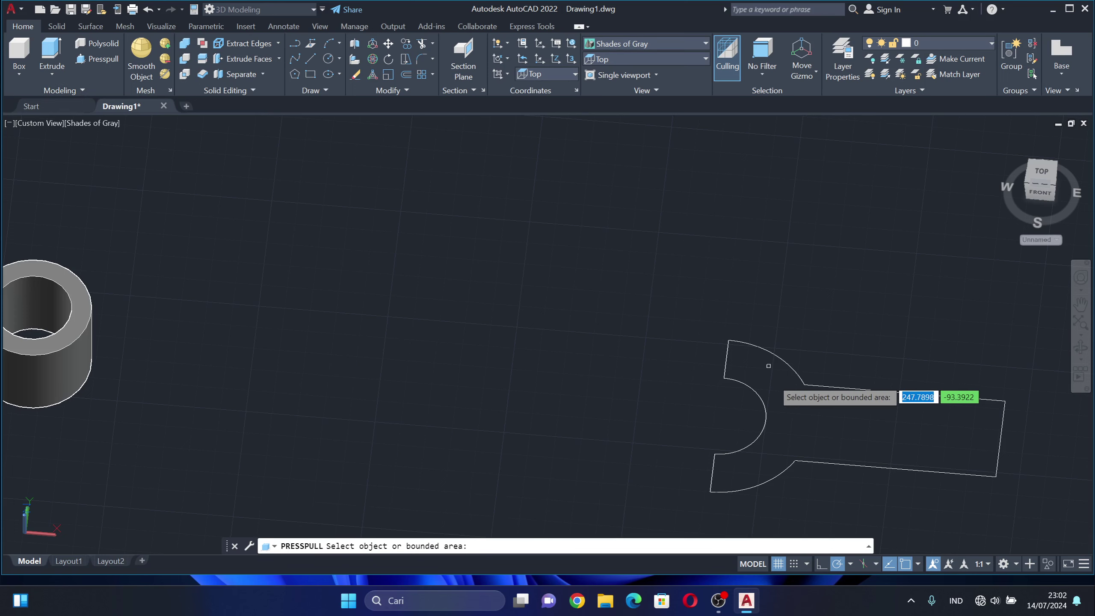
{"action": "left_click", "coordinate": [778, 396]}
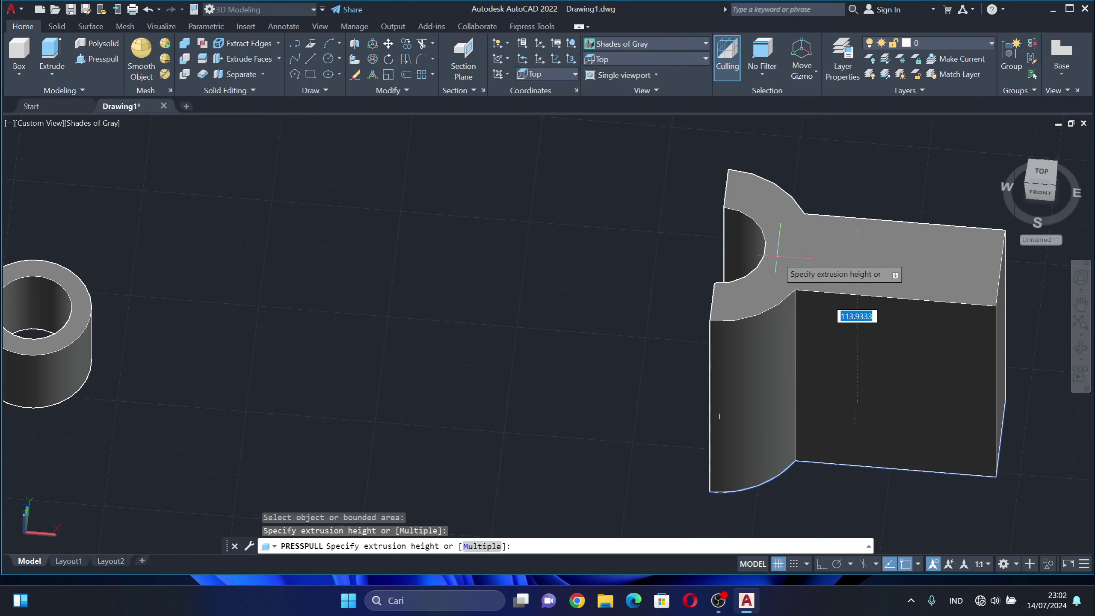
{"action": "type", "text": "36"}
{"action": "key", "text": "Return"}
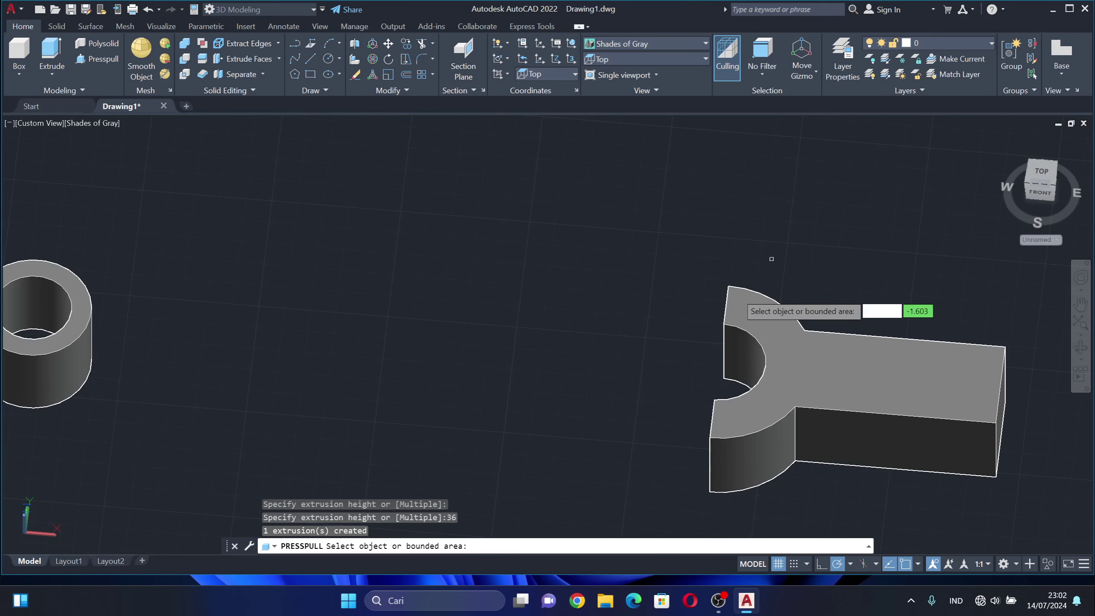
Draw a line across the fork opening between the midpoints of its inner vertical edges, continuing with a 36-long horizontal segment pointing away from the arm.
{"action": "middle_click_drag", "start_coordinate": [712, 383], "coordinate": [689, 404], "text": "shift"}
{"action": "scroll", "coordinate": [707, 391], "scroll_direction": "down", "scroll_amount": 2}
{"action": "scroll", "coordinate": [690, 406], "scroll_direction": "up", "scroll_amount": 4}
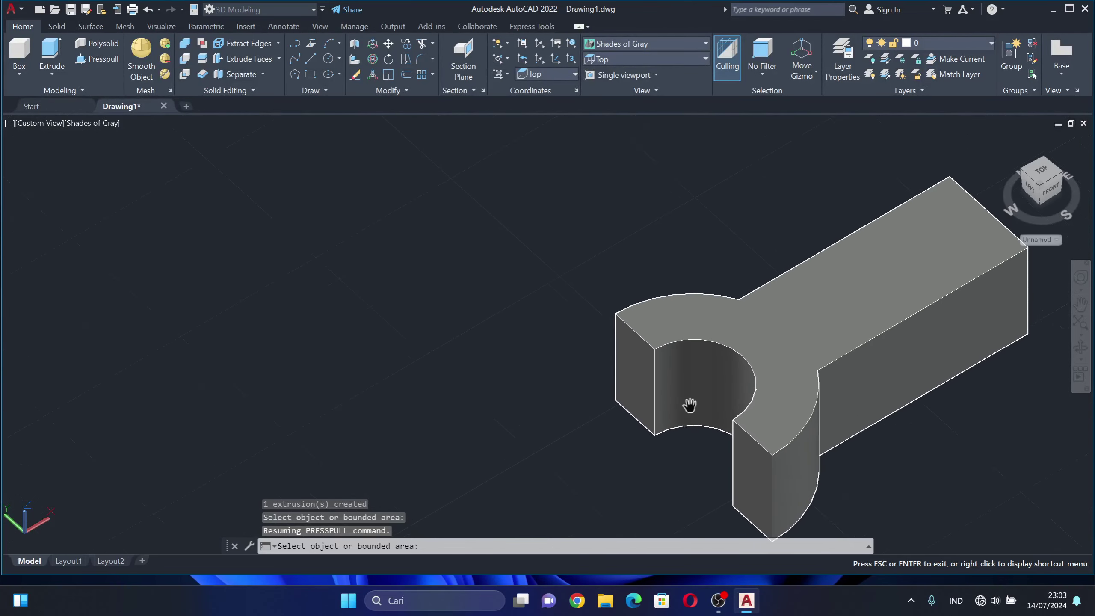
{"action": "left_click", "coordinate": [311, 58]}
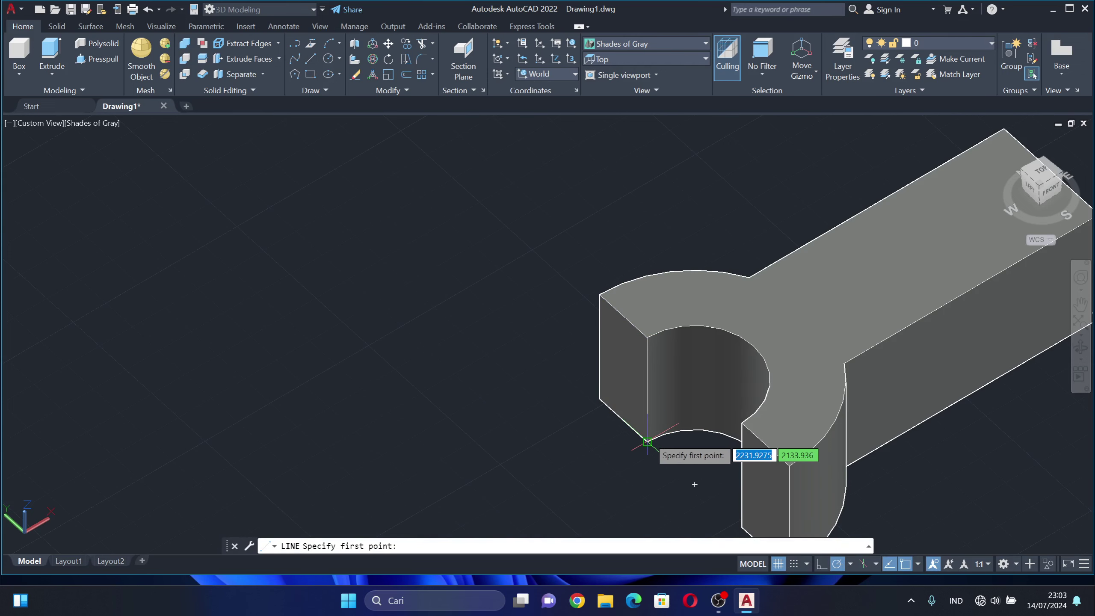
{"action": "left_click", "coordinate": [646, 390]}
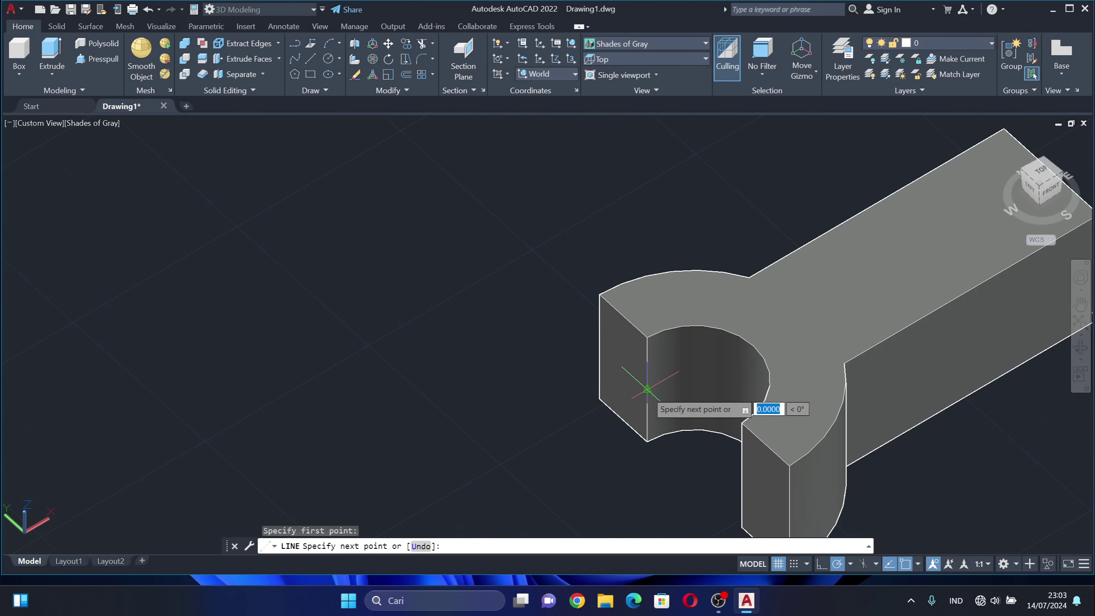
{"action": "left_click", "coordinate": [742, 474]}
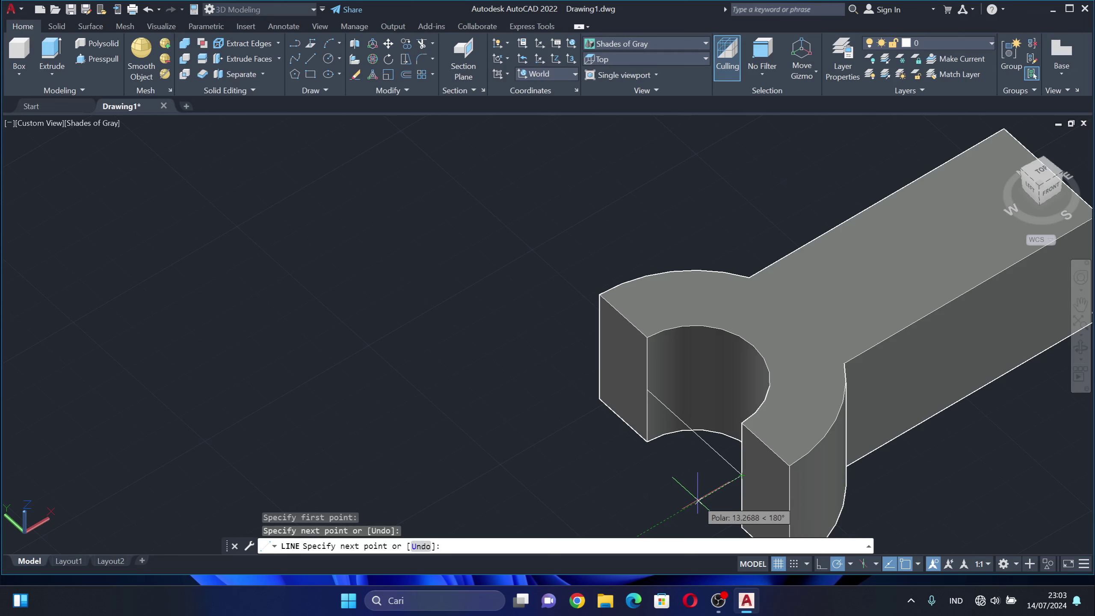
{"action": "type", "text": "36"}
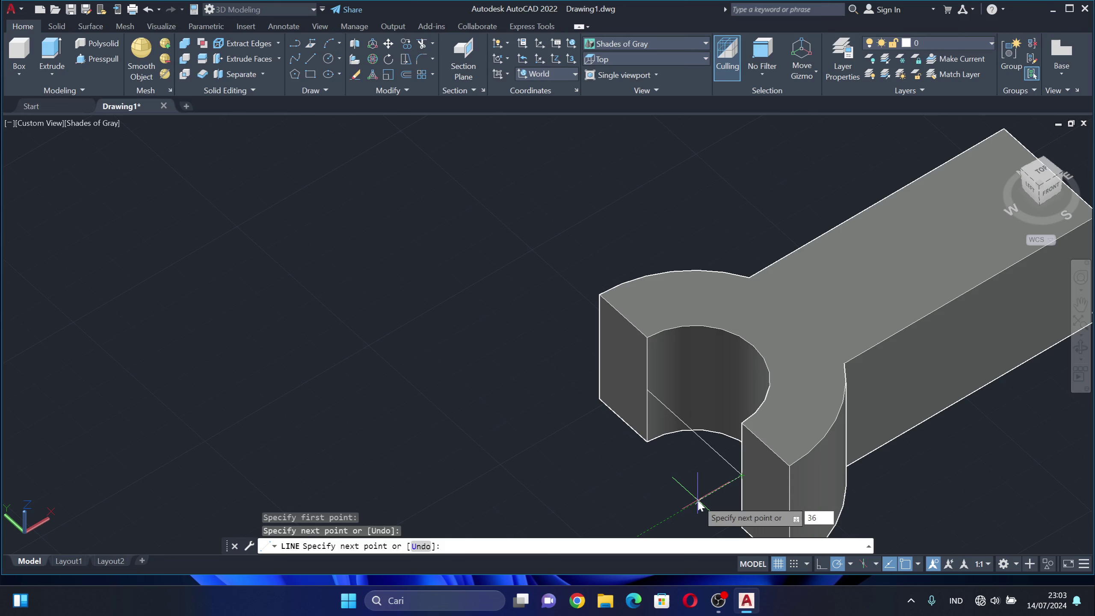
{"action": "key", "text": "Return"}
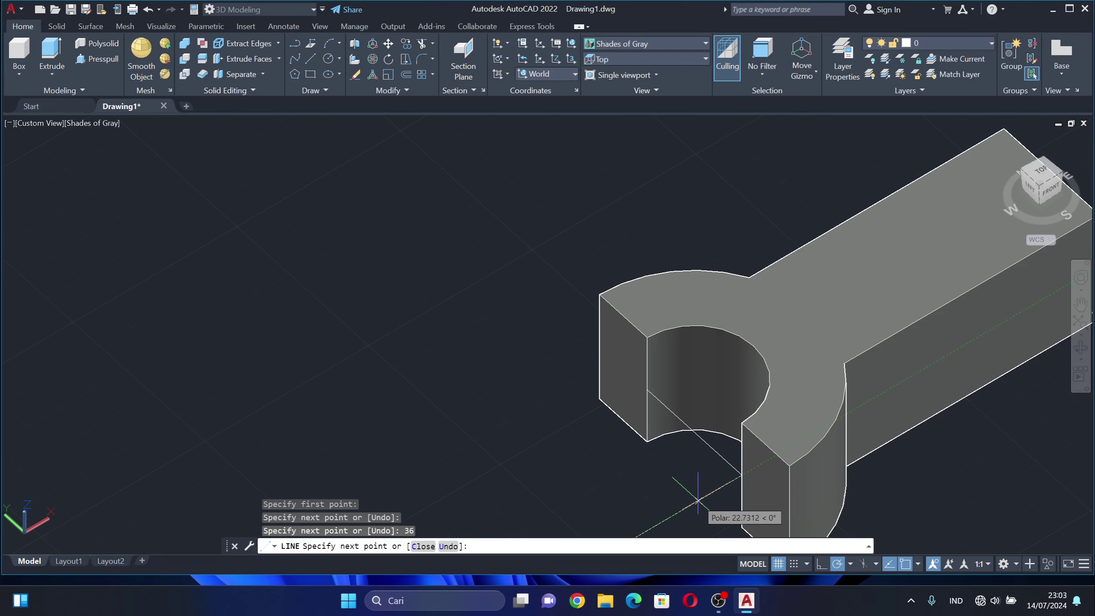
{"action": "scroll", "coordinate": [600, 367], "scroll_direction": "down", "scroll_amount": 2}
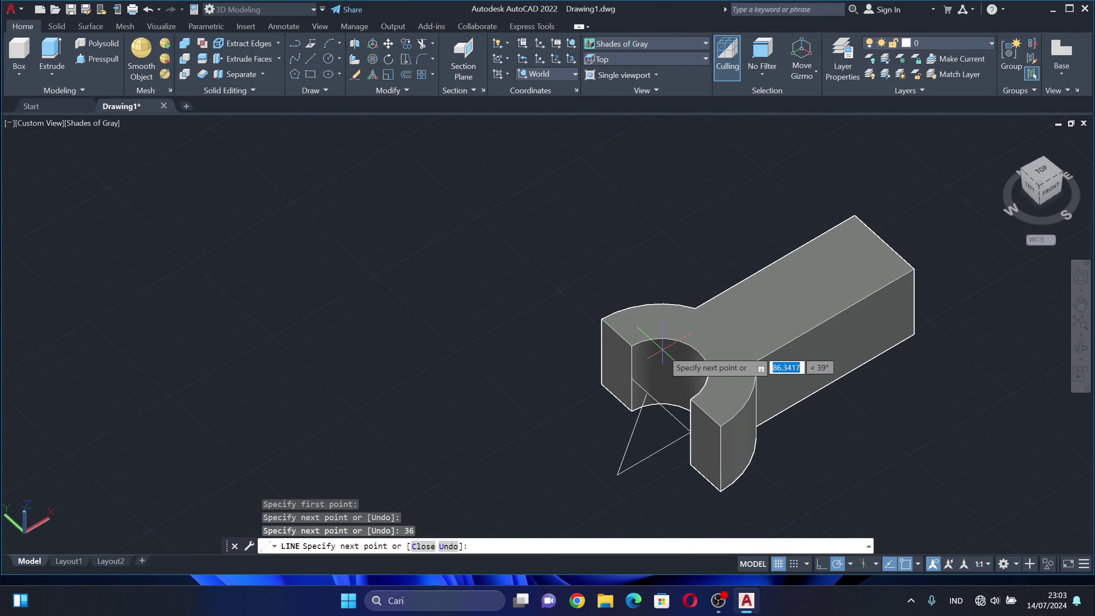
{"action": "key", "text": "Escape"}
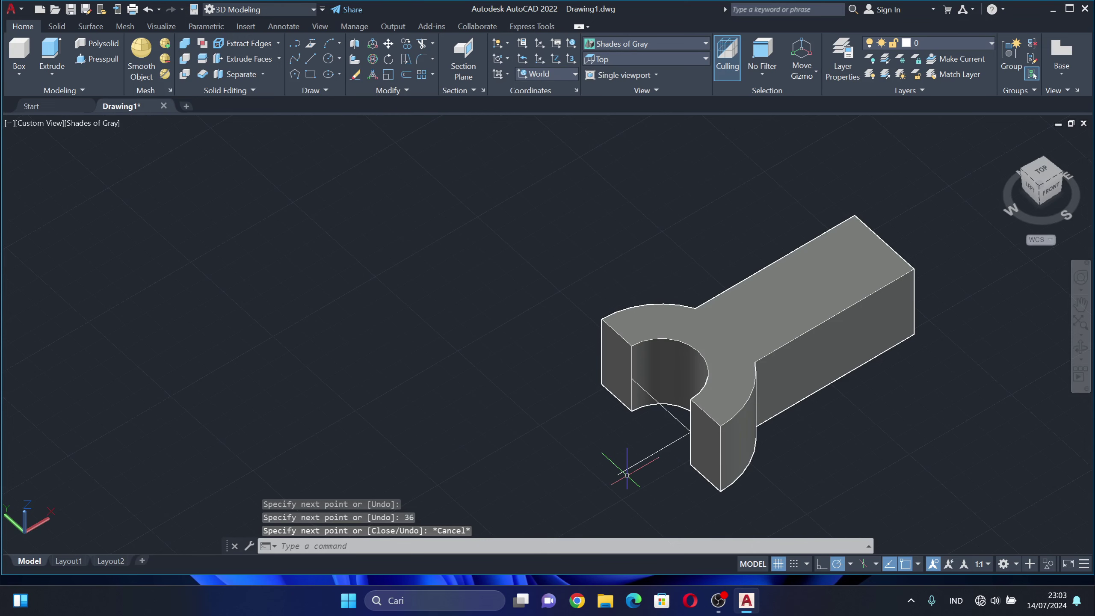
Stretch the free end of the 36-long construction line 2 units farther away from the fork.
{"action": "left_click", "coordinate": [631, 466]}
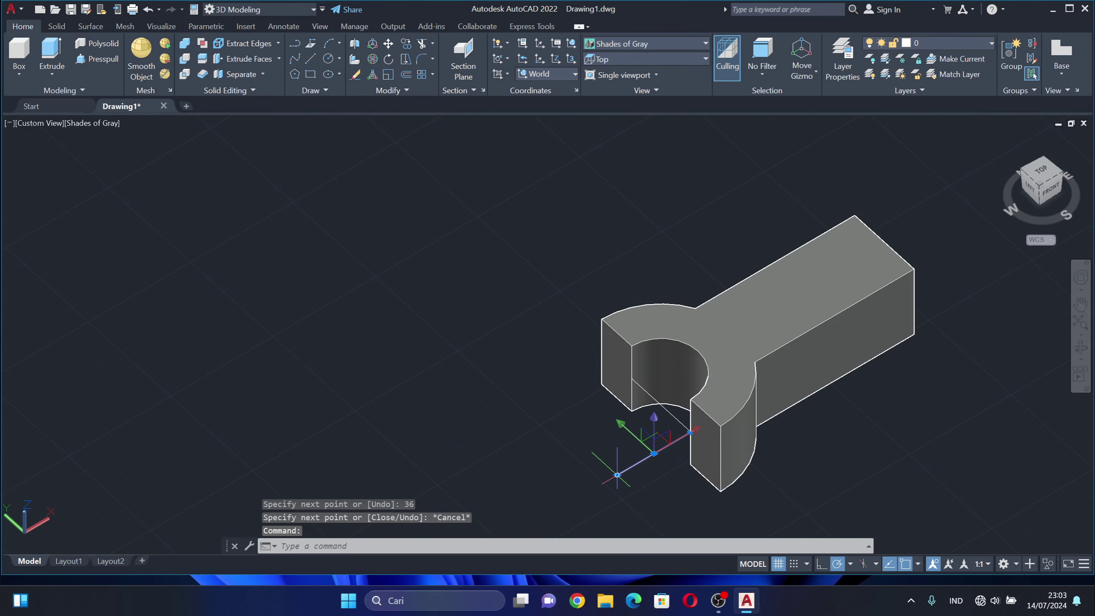
{"action": "left_click", "coordinate": [617, 475]}
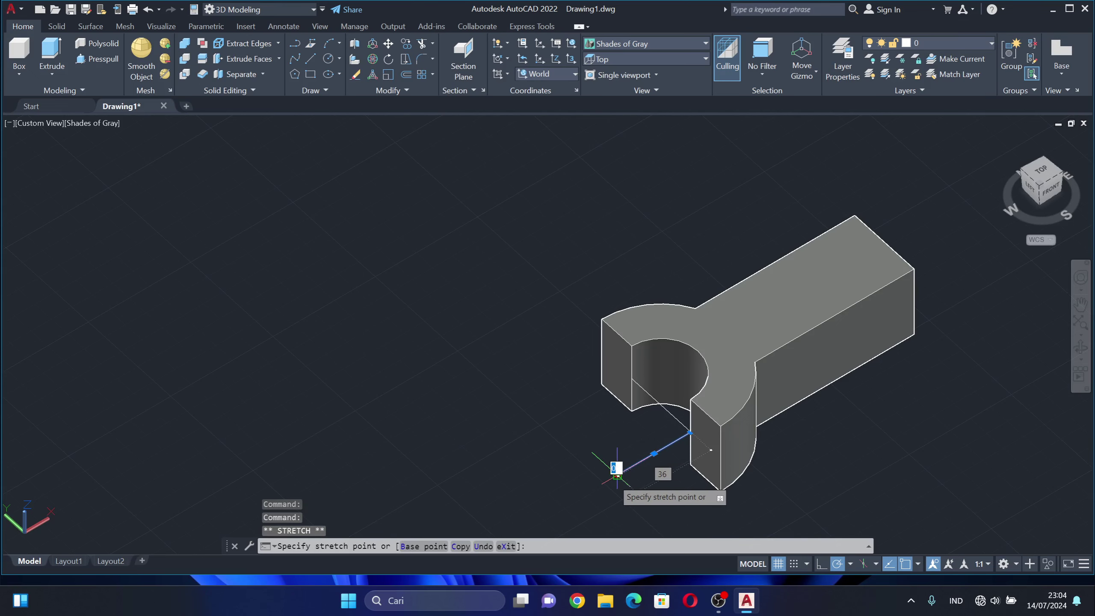
{"action": "type", "text": "2"}
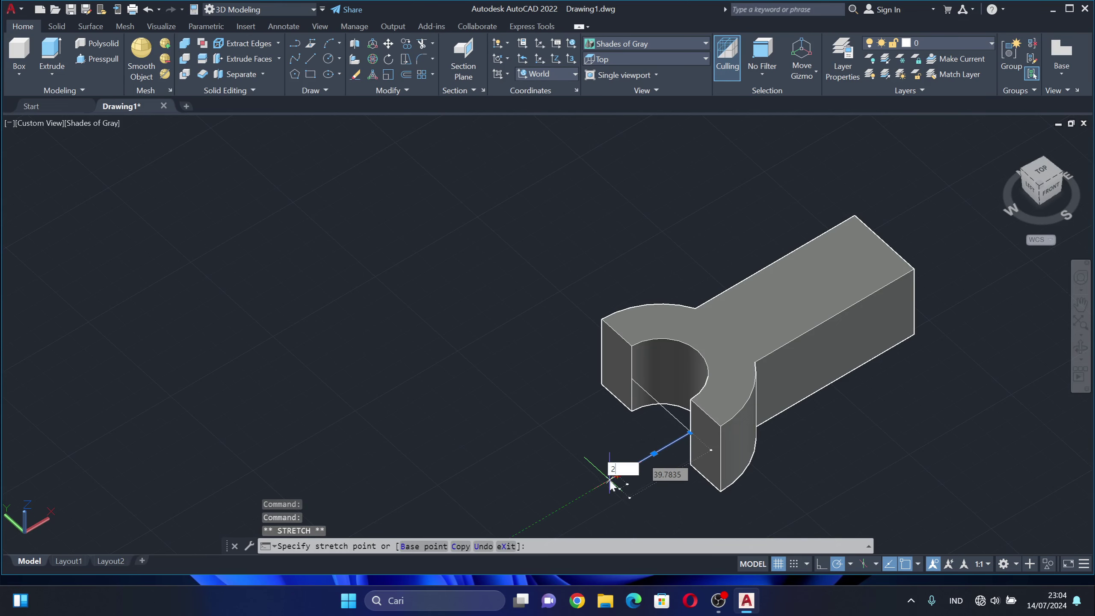
{"action": "key", "text": "Return"}
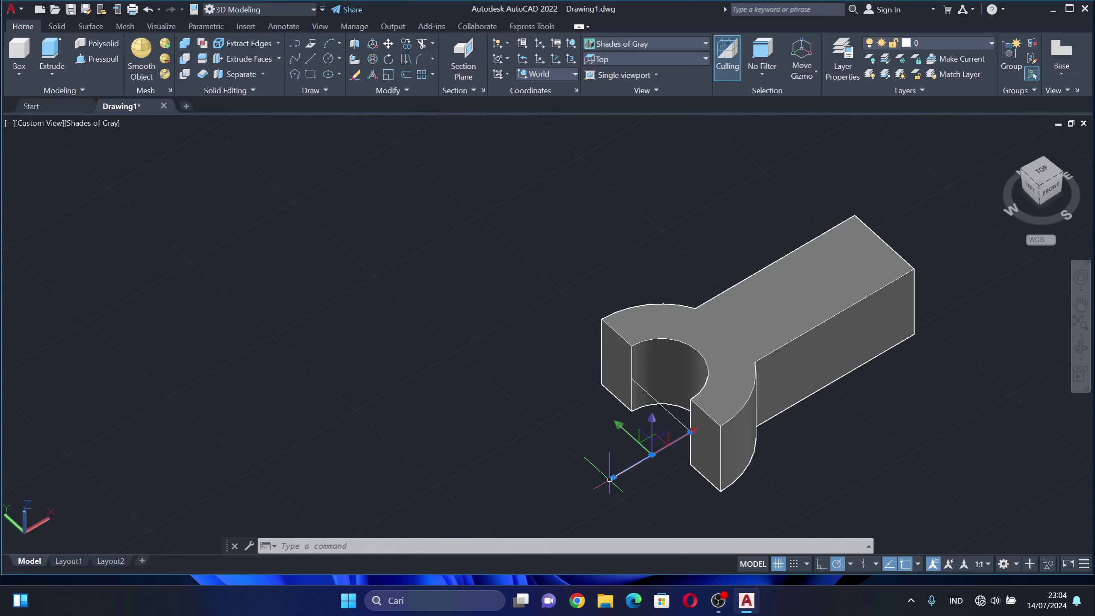
Draw a circle of radius 15 centred on the free end of the construction line.
{"action": "left_click", "coordinate": [328, 60]}
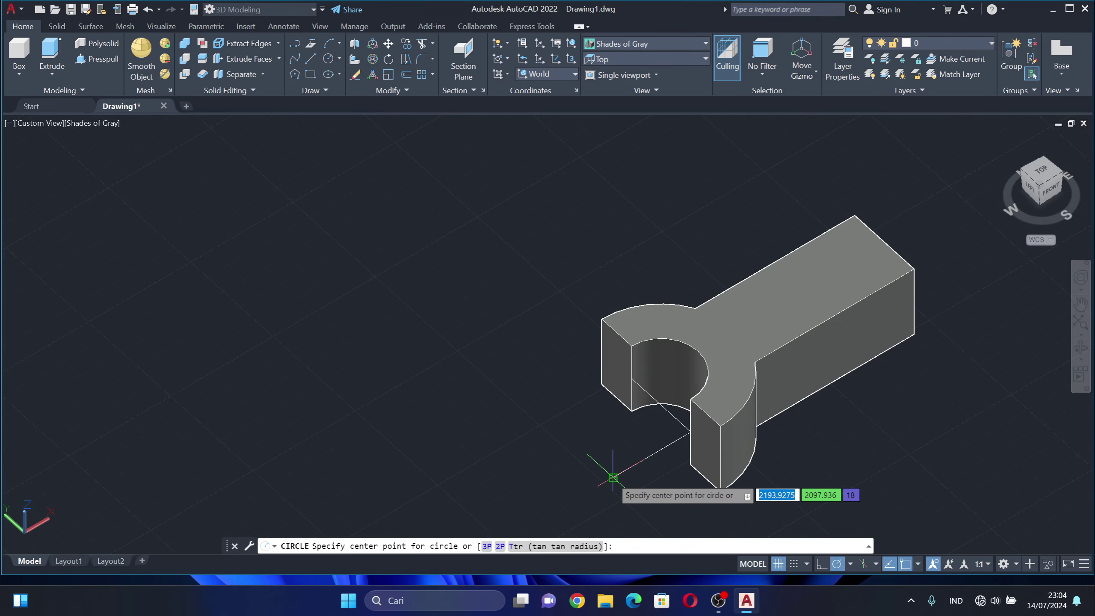
{"action": "left_click", "coordinate": [613, 477]}
{"action": "type", "text": "15"}
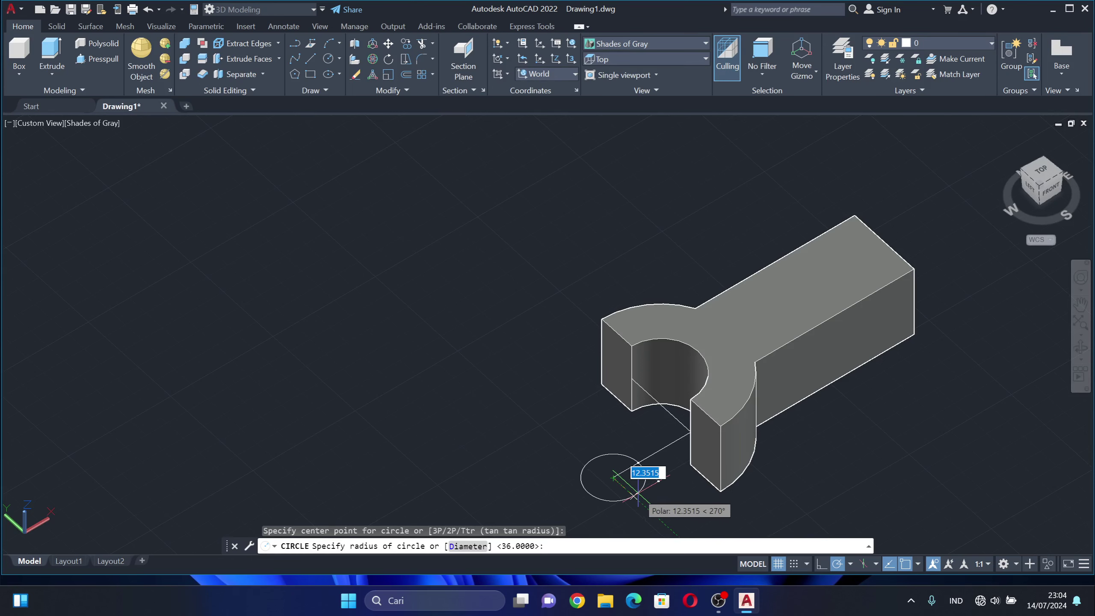
{"action": "key", "text": "Return"}
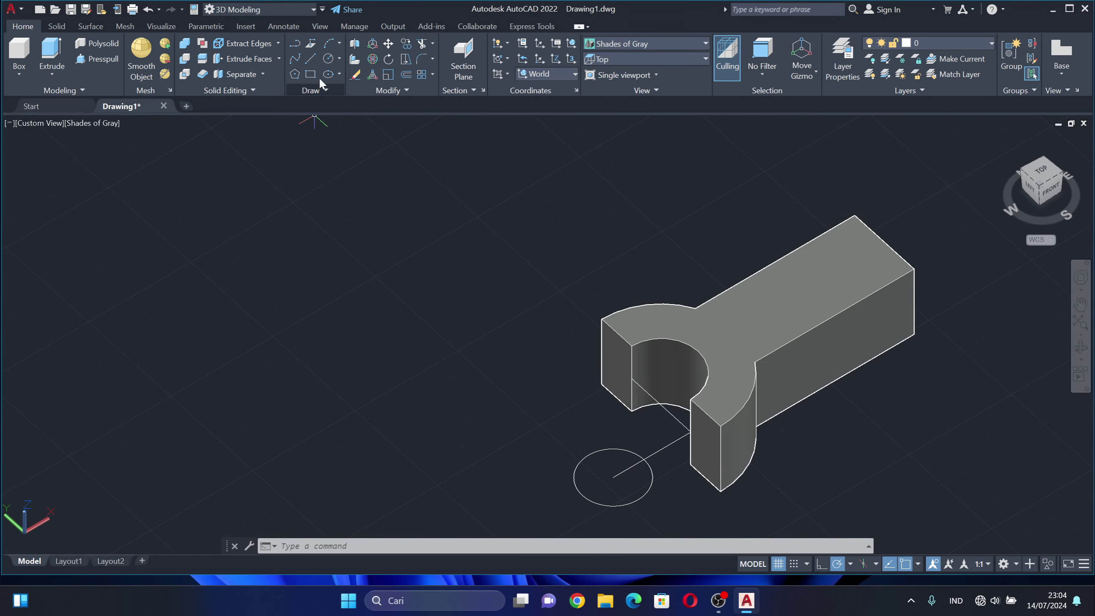
Draw a concentric circle of radius 30 around the radius-15 circle, centred on the same line end.
{"action": "left_click", "coordinate": [327, 57]}
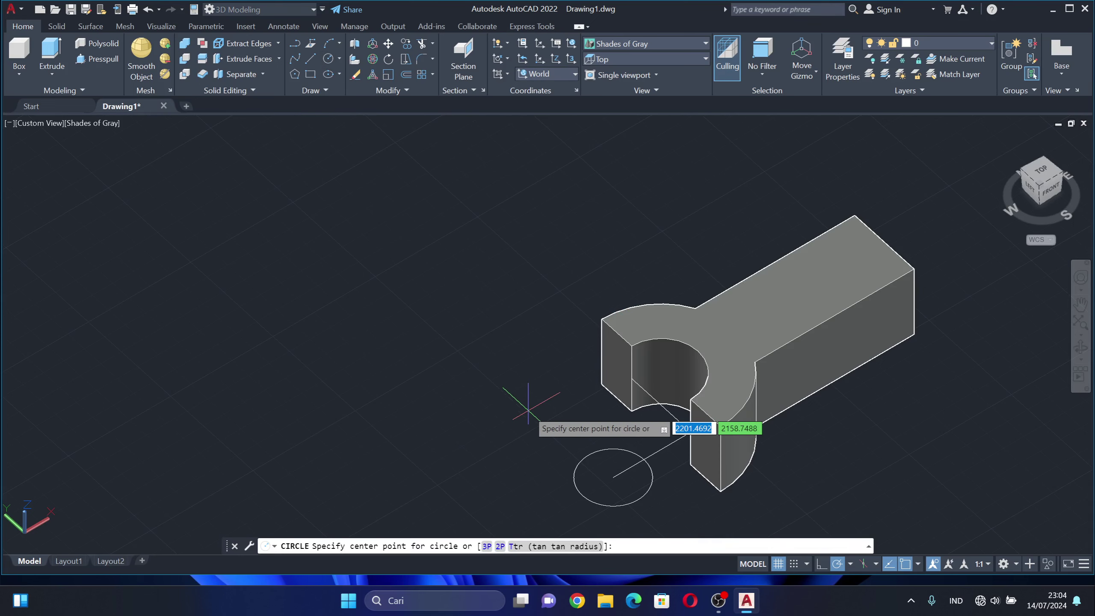
{"action": "scroll", "coordinate": [519, 403], "scroll_direction": "down", "scroll_amount": 2}
{"action": "middle_click_drag", "start_coordinate": [517, 404], "coordinate": [470, 330]}
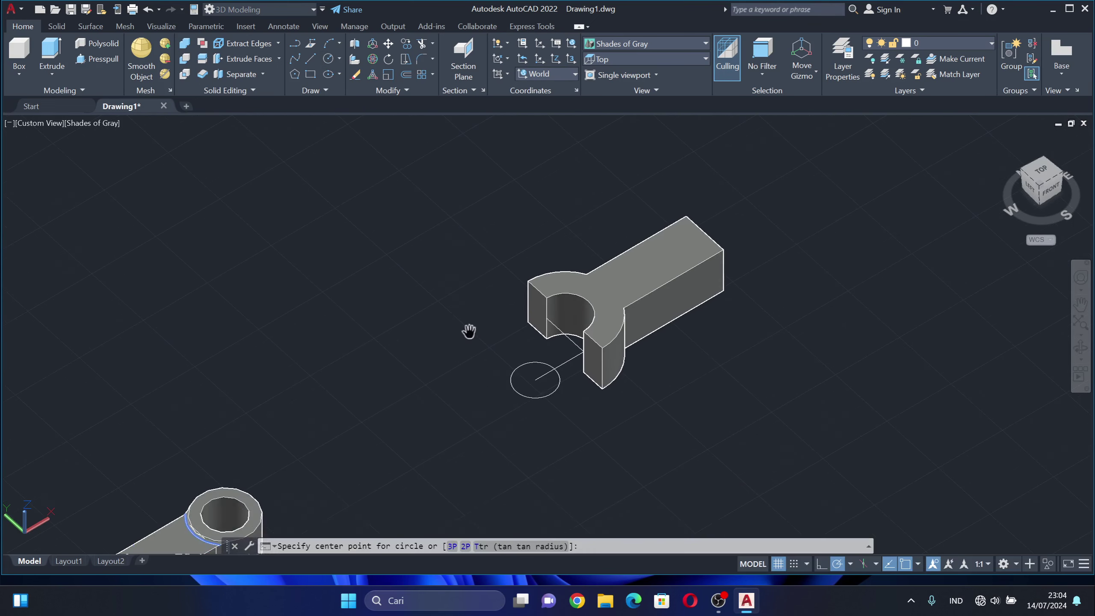
{"action": "left_click", "coordinate": [535, 380]}
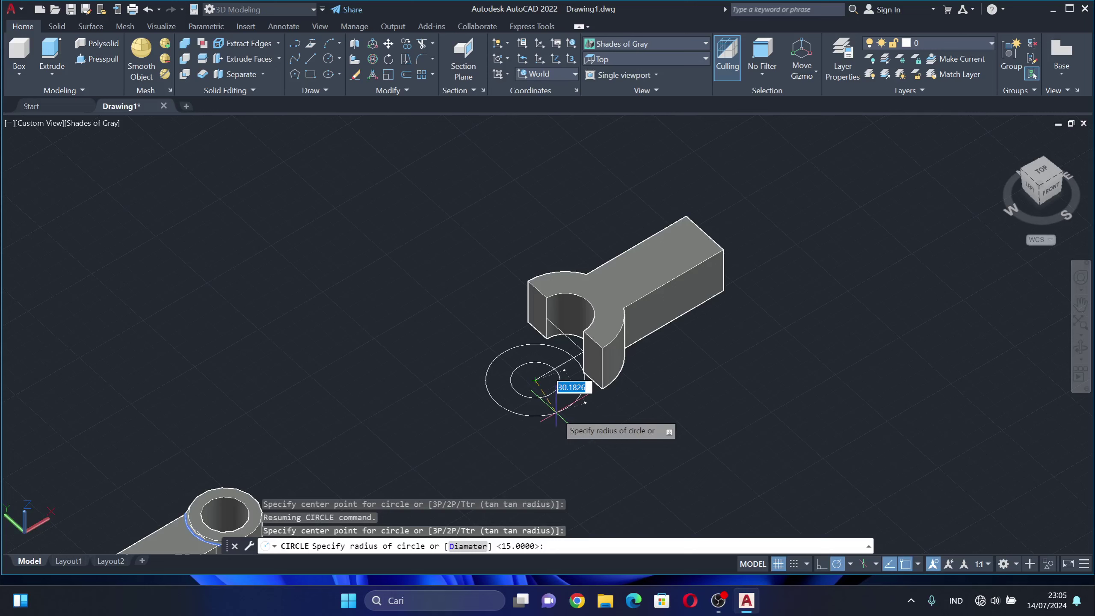
{"action": "type", "text": "30"}
{"action": "key", "text": "Return"}
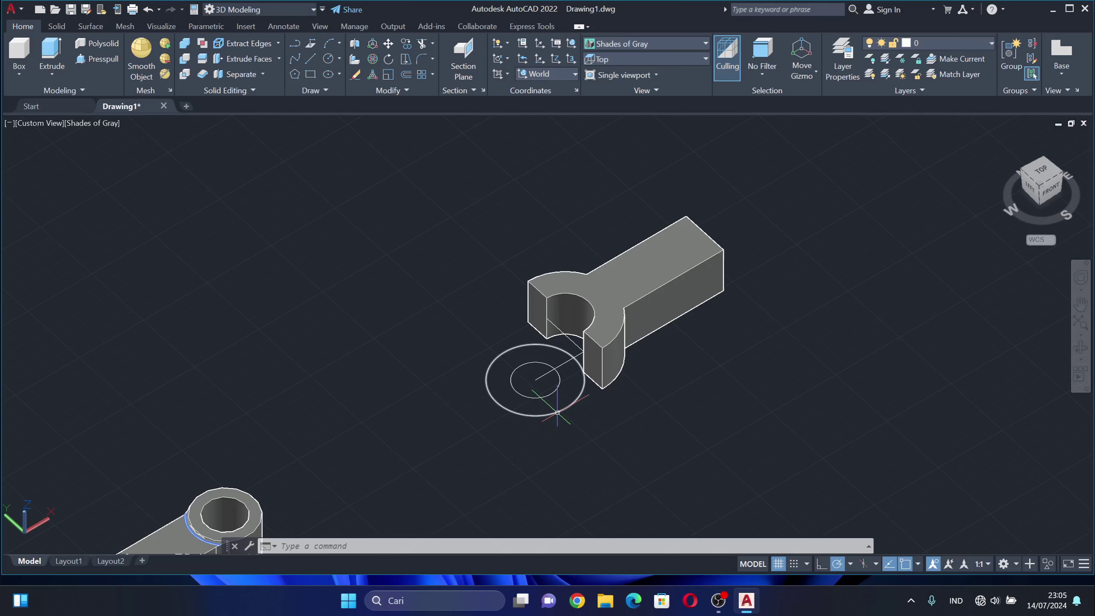
3D-rotate both circles 90 degrees about the X axis through their common centre so they stand upright along the arm's direction.
{"action": "left_click", "coordinate": [378, 59]}
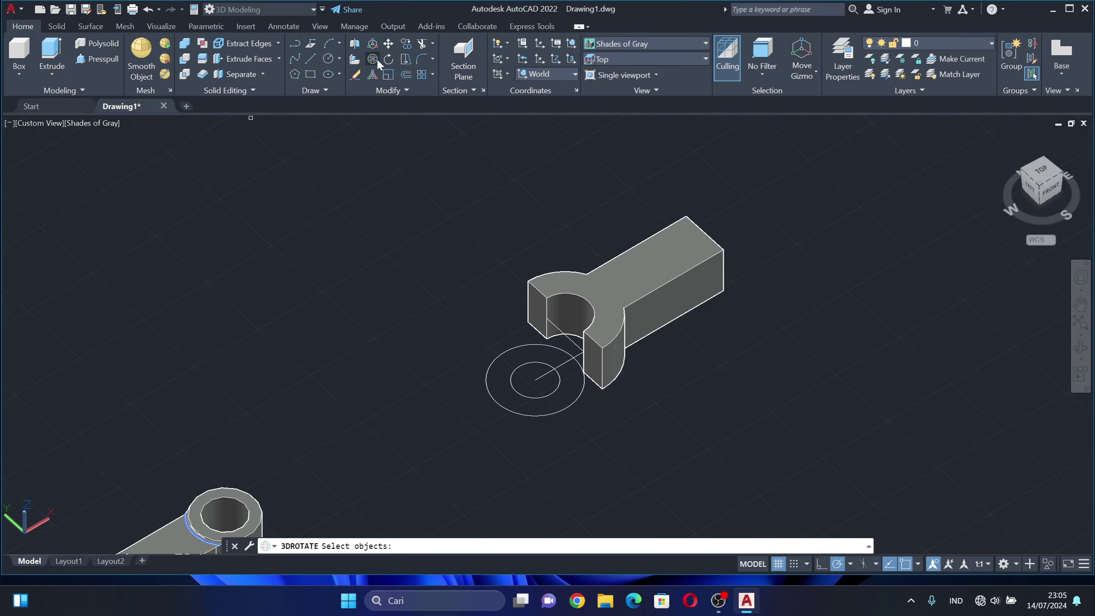
{"action": "left_click", "coordinate": [524, 397]}
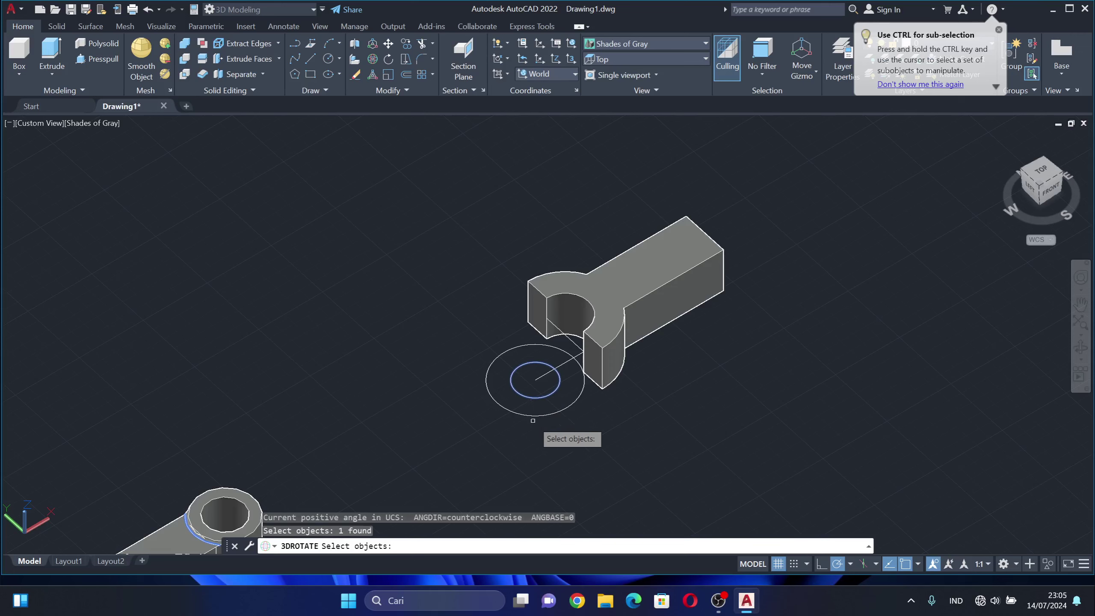
{"action": "left_click", "coordinate": [538, 413]}
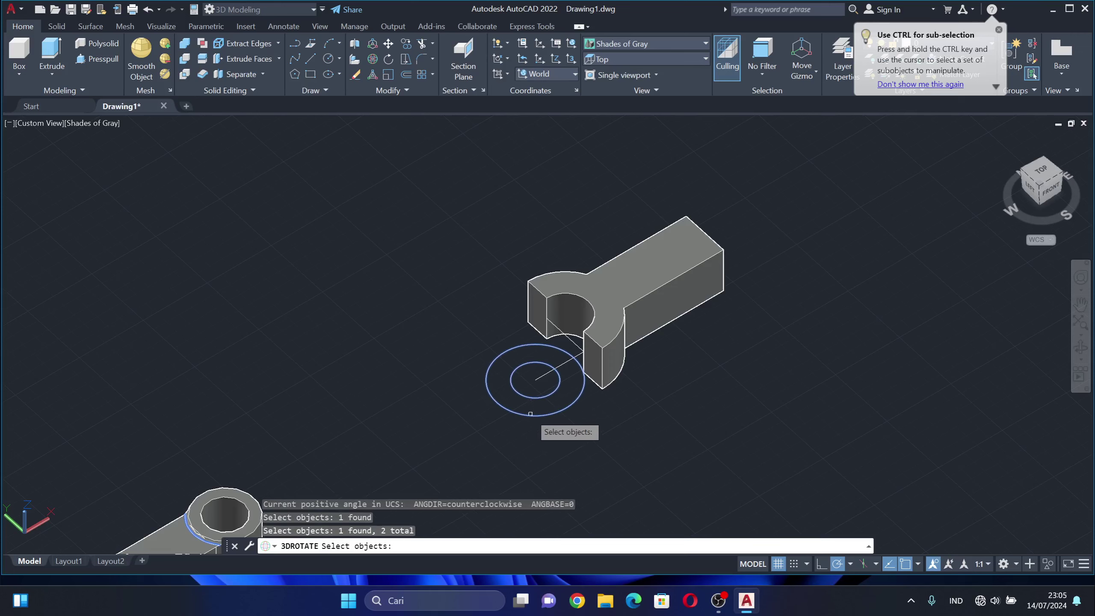
{"action": "key", "text": "Return"}
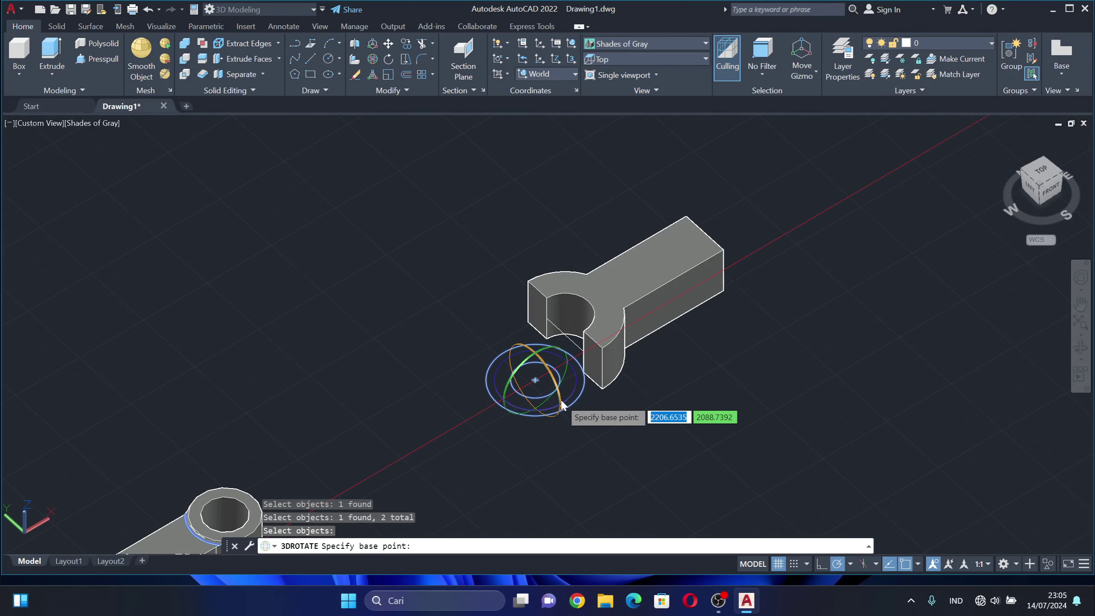
{"action": "left_click", "coordinate": [535, 379]}
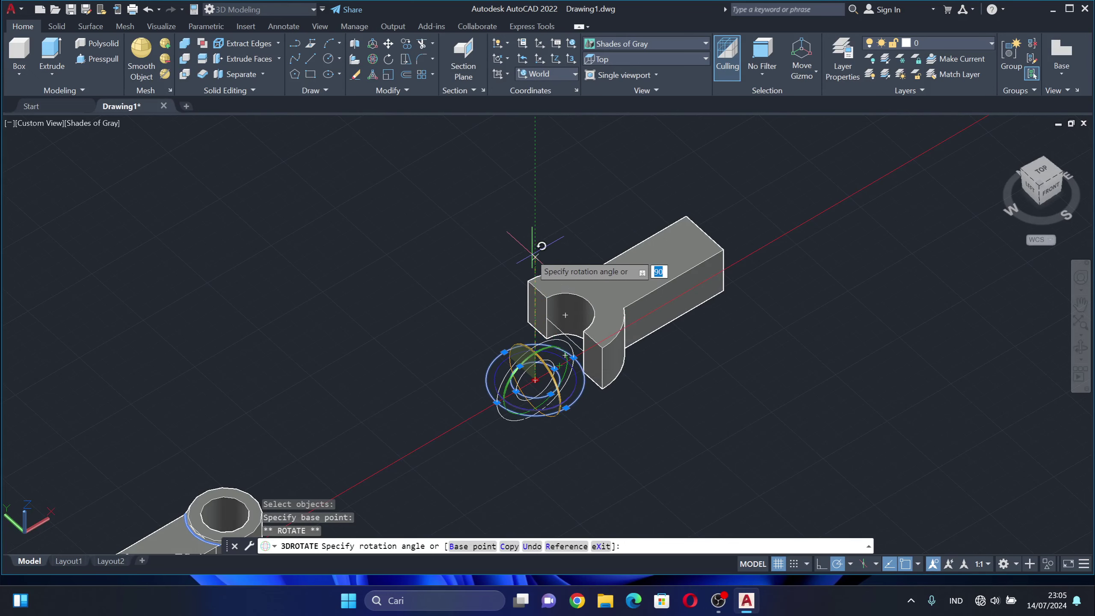
{"action": "left_click", "coordinate": [535, 237]}
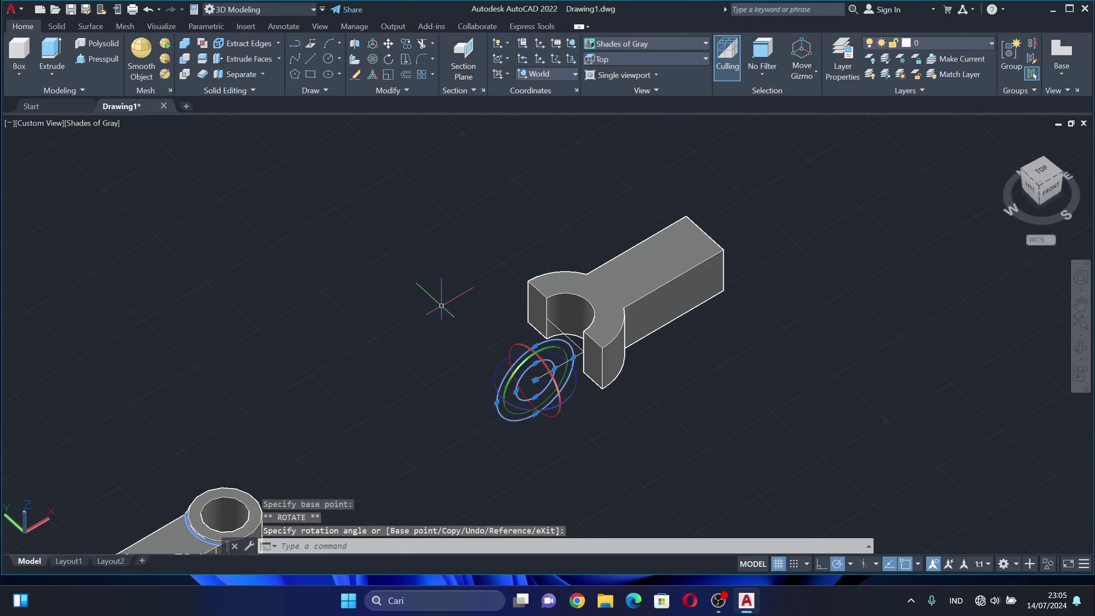
{"action": "key", "text": "Return"}
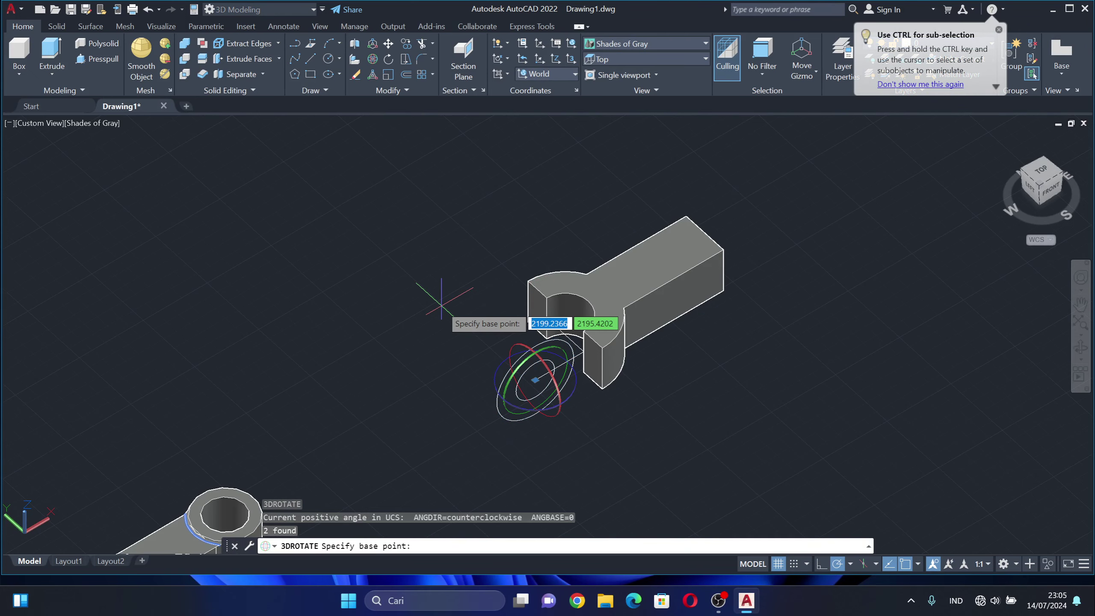
{"action": "left_click", "coordinate": [441, 305]}
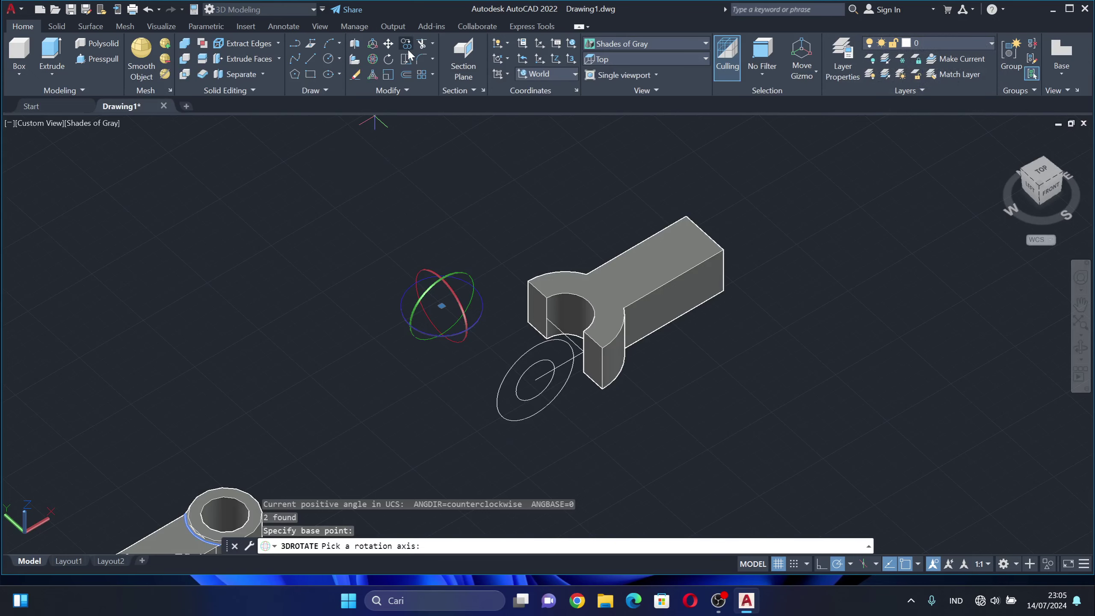
Erase the construction line across the fork opening and the line leading to the circles' centre.
{"action": "left_click", "coordinate": [354, 73]}
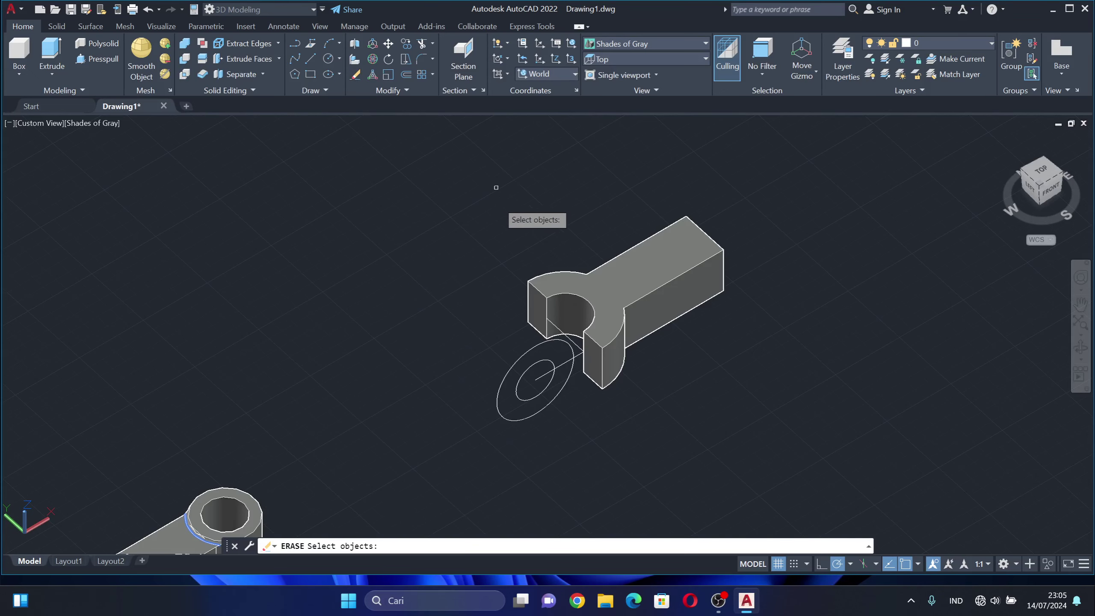
{"action": "left_click", "coordinate": [577, 345]}
{"action": "left_click", "coordinate": [583, 338]}
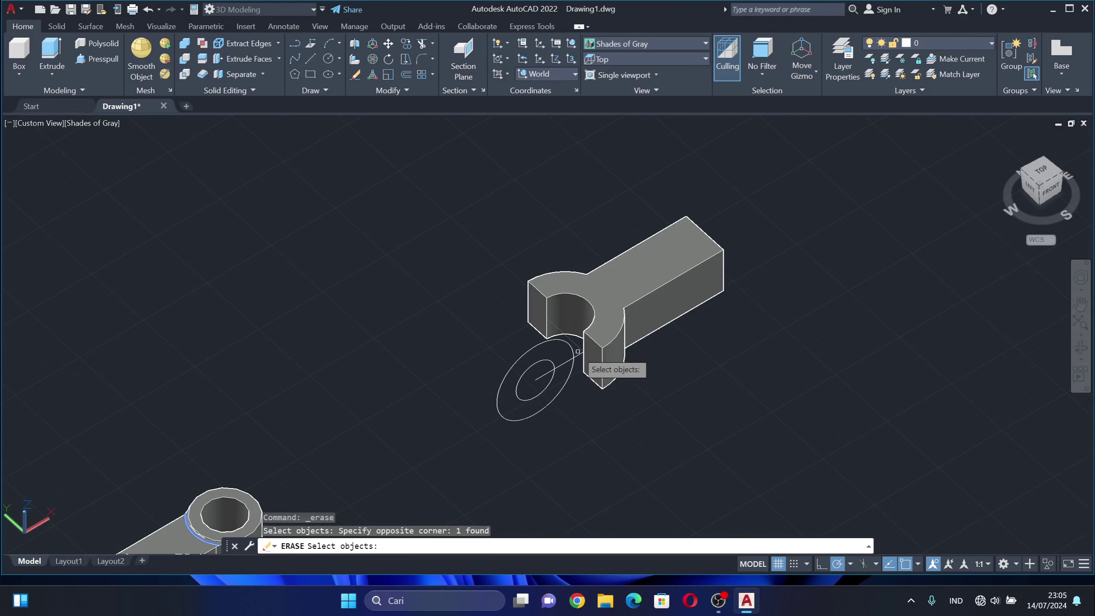
{"action": "left_click", "coordinate": [576, 354]}
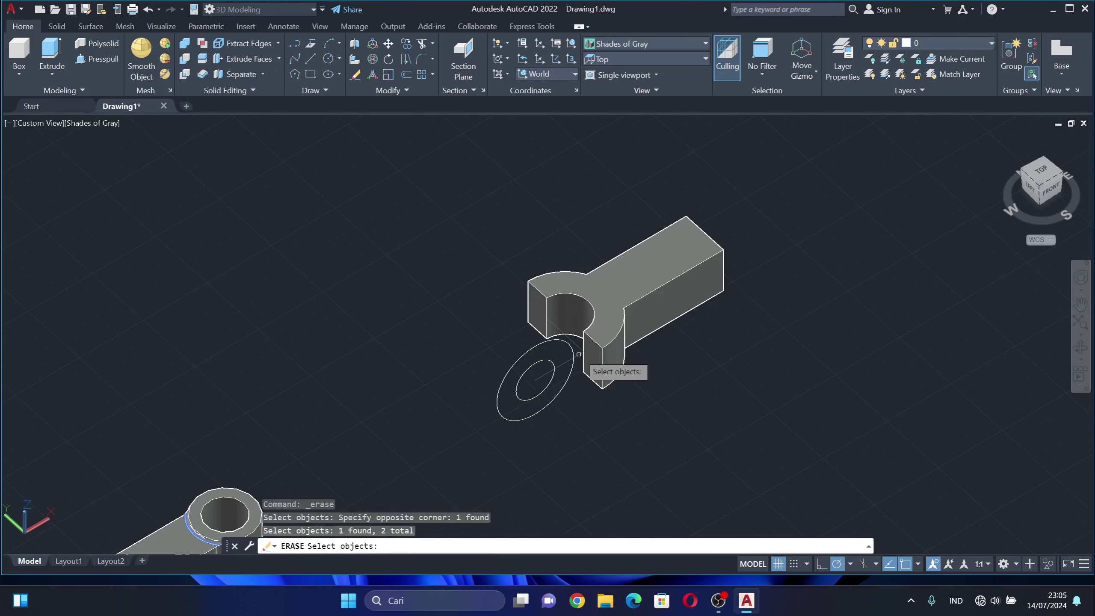
{"action": "key", "text": "Return"}
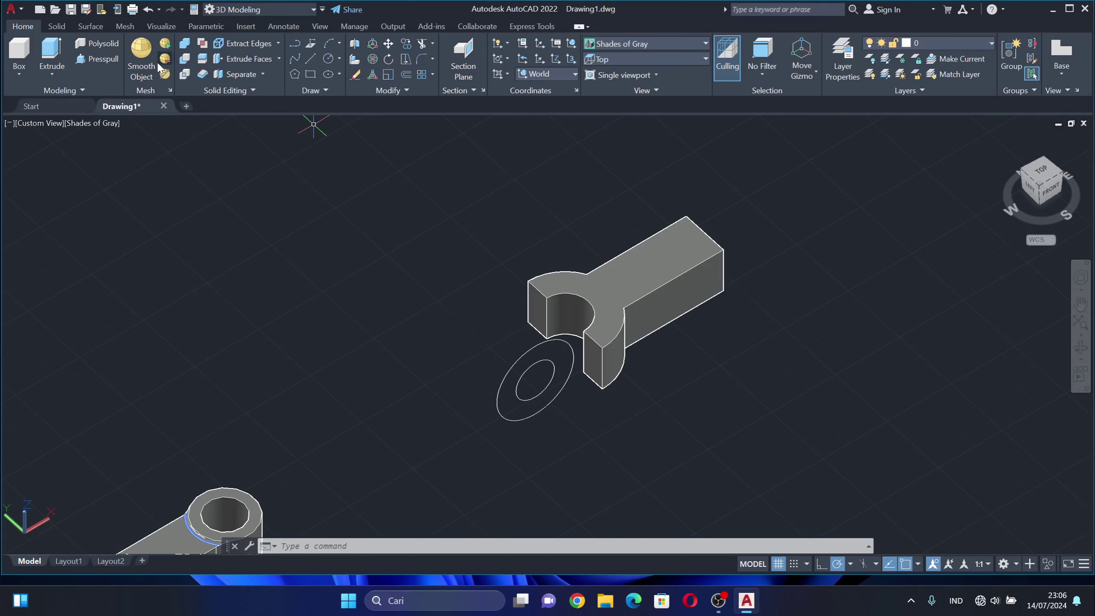
Presspull the inner upright circle toward the front to a height of 22.
{"action": "left_click", "coordinate": [101, 61]}
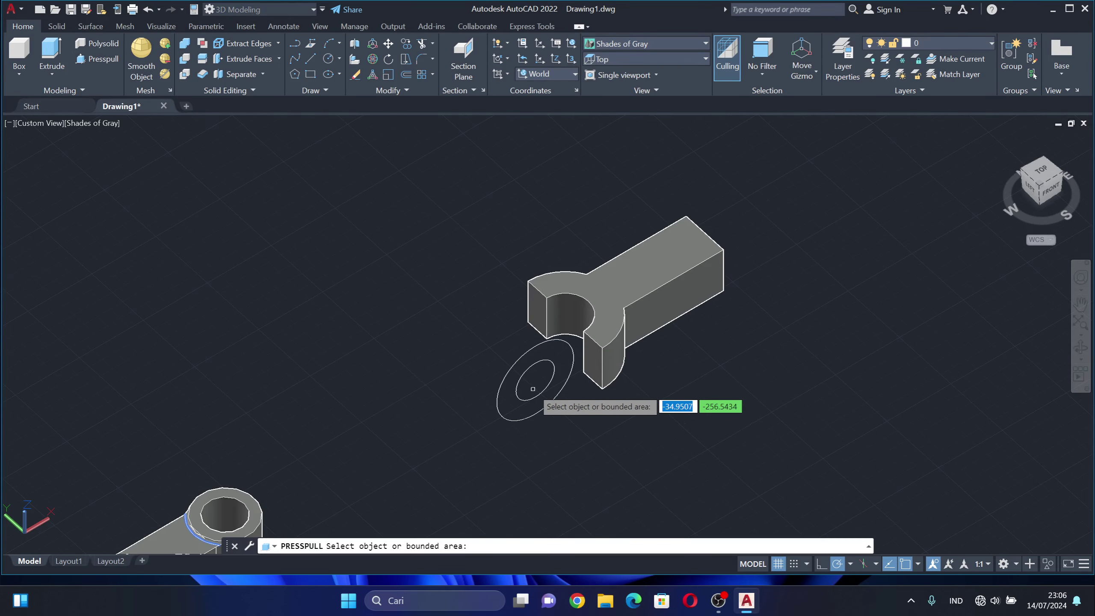
{"action": "left_click", "coordinate": [539, 372]}
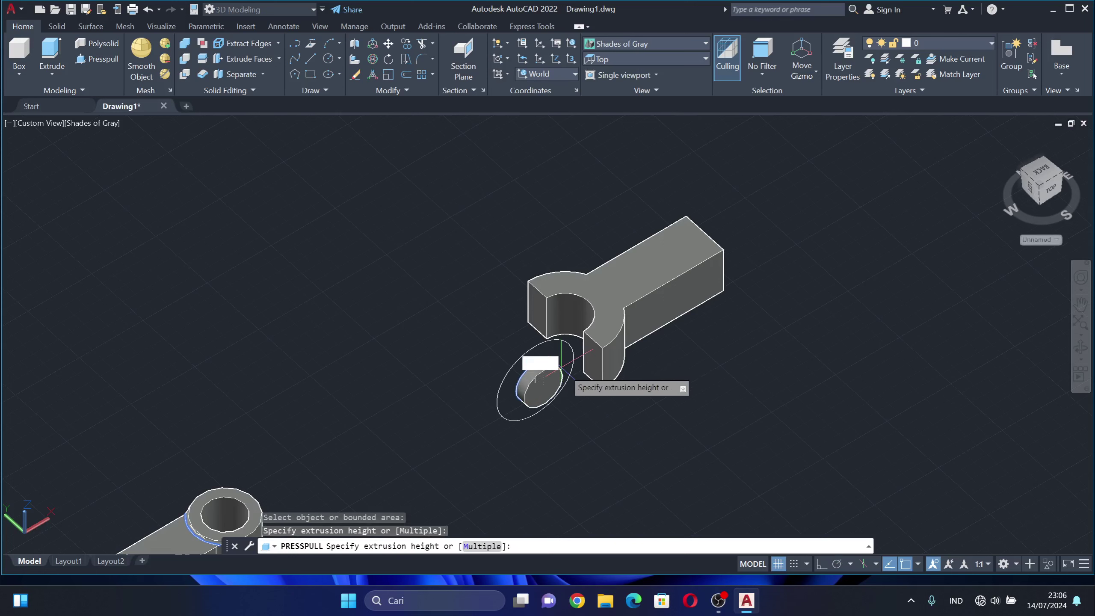
{"action": "type", "text": "22"}
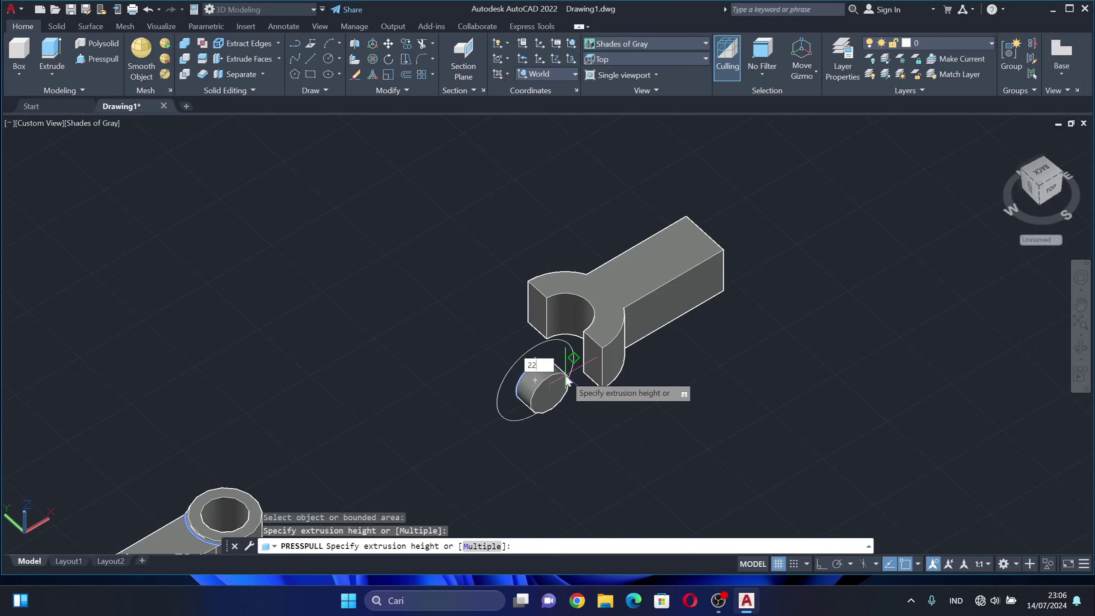
{"action": "key", "text": "Return"}
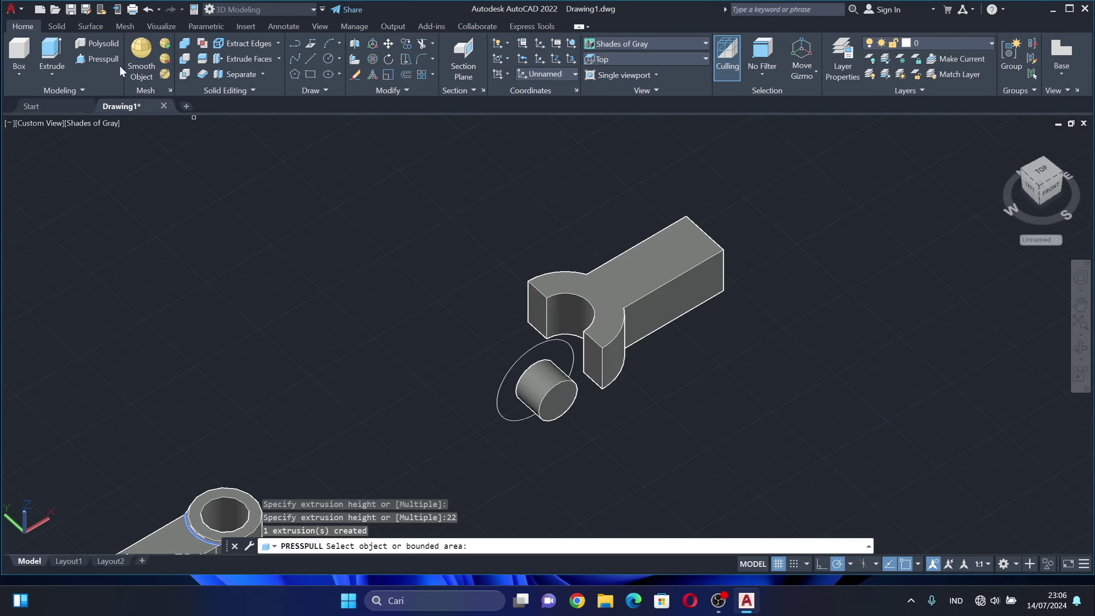
Presspull the outer upright circle in the same direction to a height of 22.
{"action": "left_click", "coordinate": [99, 60]}
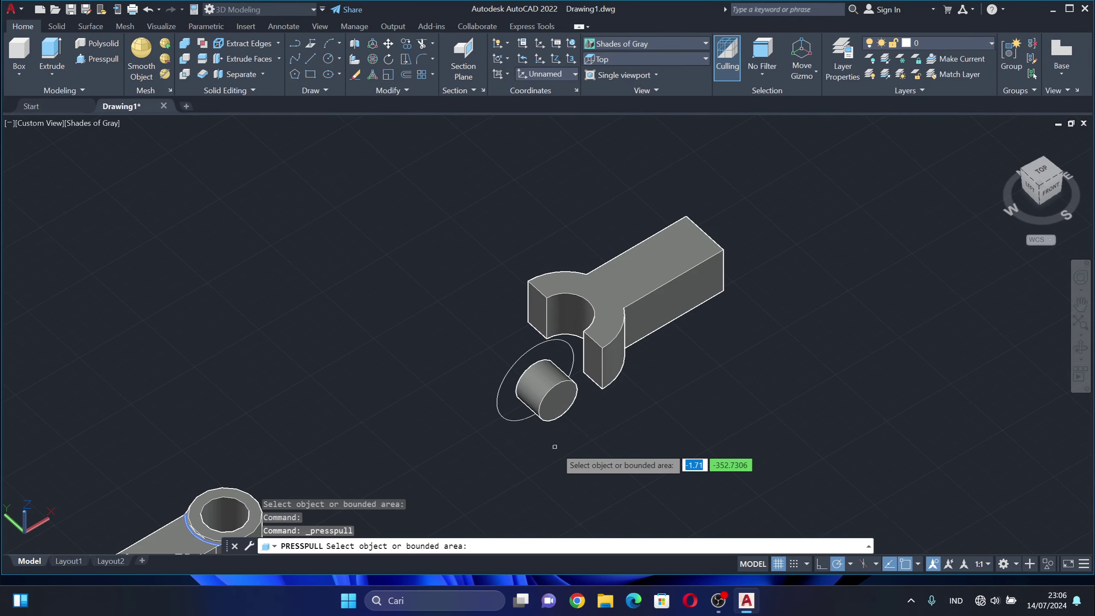
{"action": "left_click", "coordinate": [518, 420]}
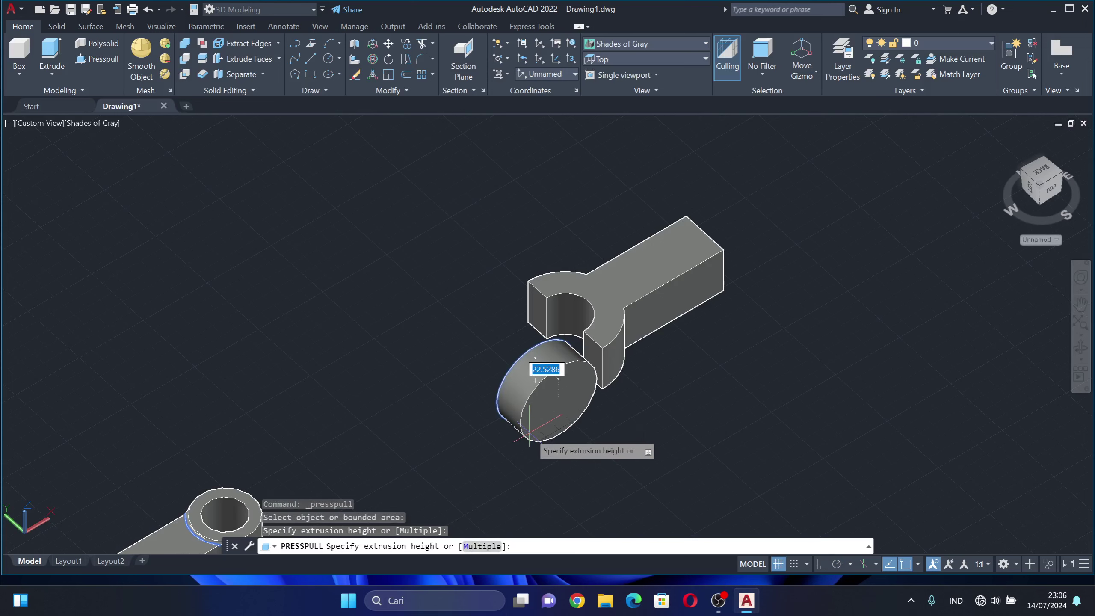
{"action": "type", "text": "22"}
{"action": "key", "text": "Return"}
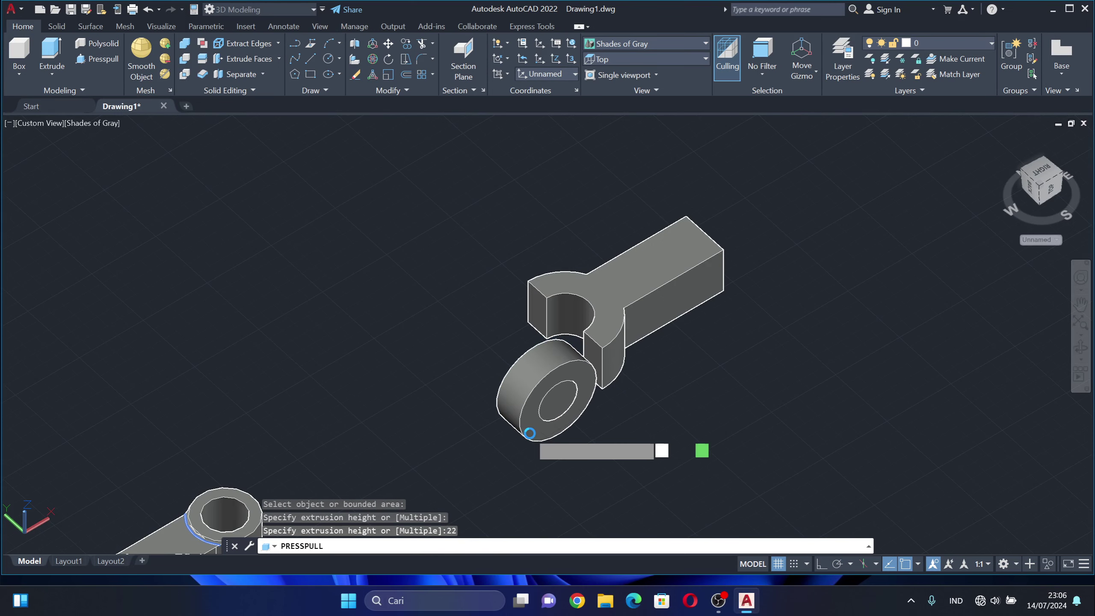
Subtract the small inner cylinder from the large cylinder to leave a ring with a through hole.
{"action": "left_click", "coordinate": [184, 58]}
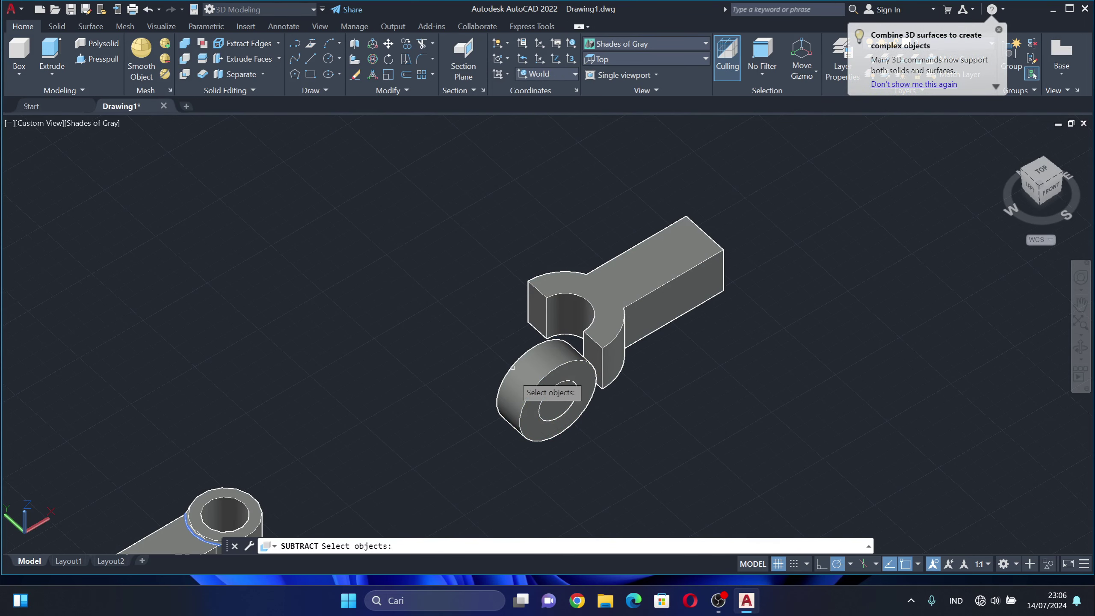
{"action": "left_click", "coordinate": [521, 403]}
{"action": "key", "text": "Return"}
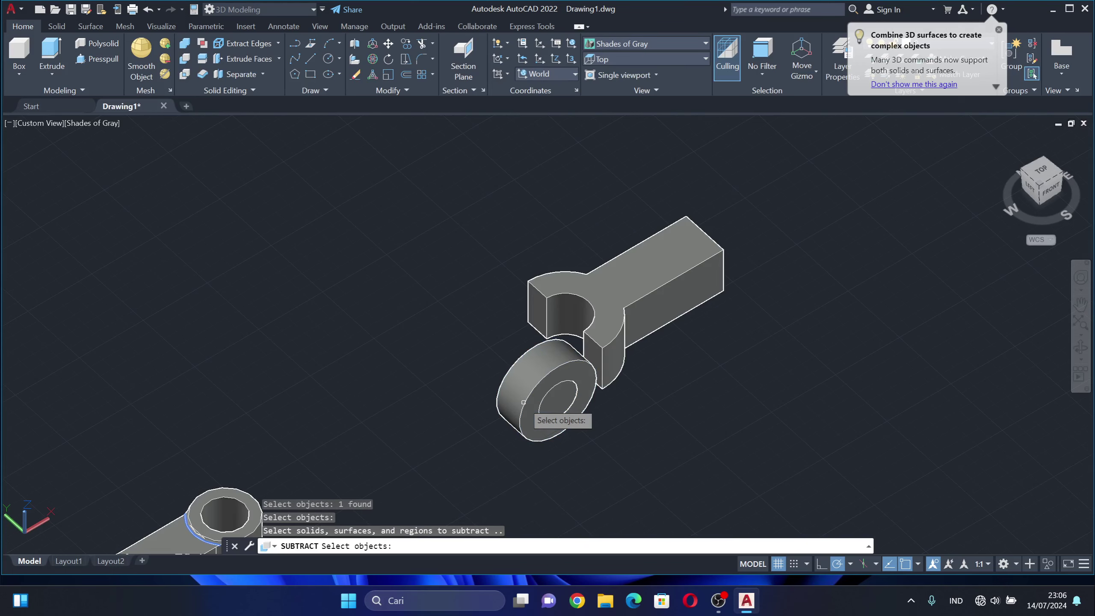
{"action": "left_click", "coordinate": [545, 415]}
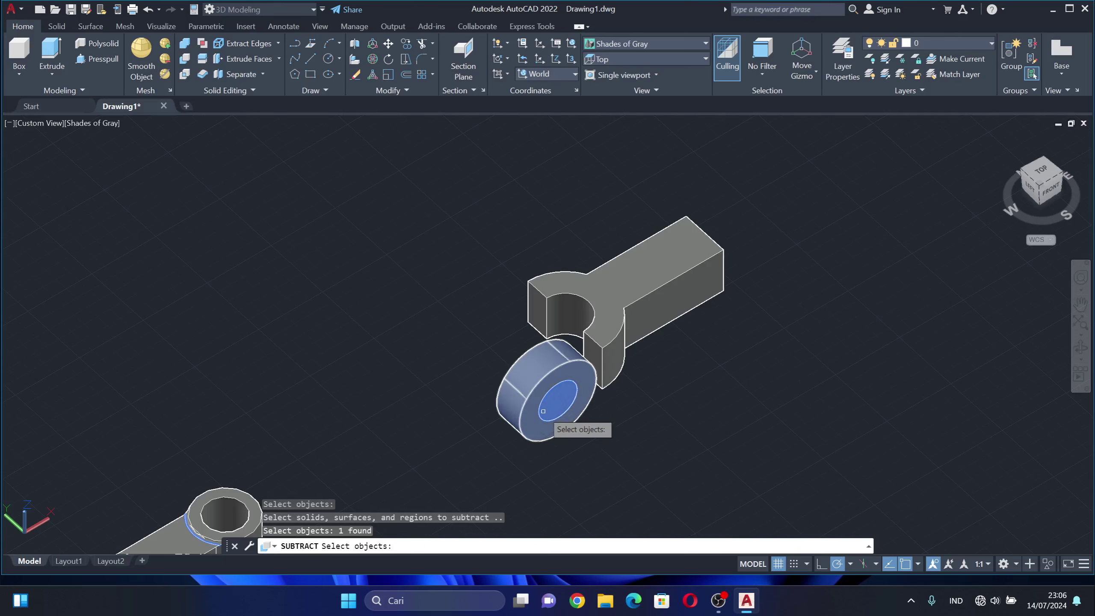
{"action": "key", "text": "Return"}
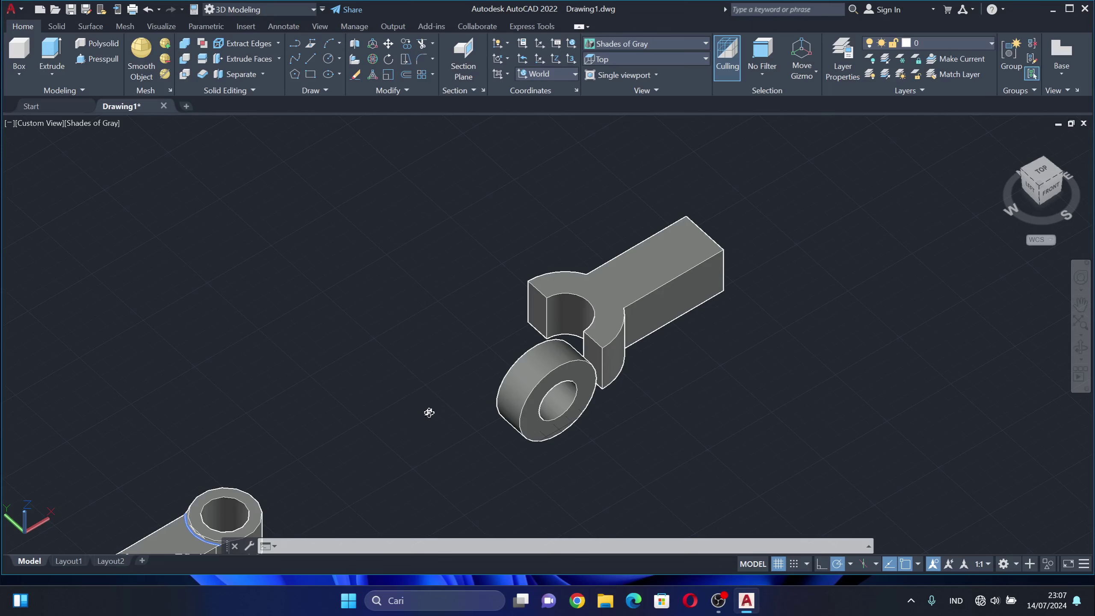
{"action": "middle_click_drag", "start_coordinate": [431, 411], "coordinate": [577, 384], "text": "shift"}
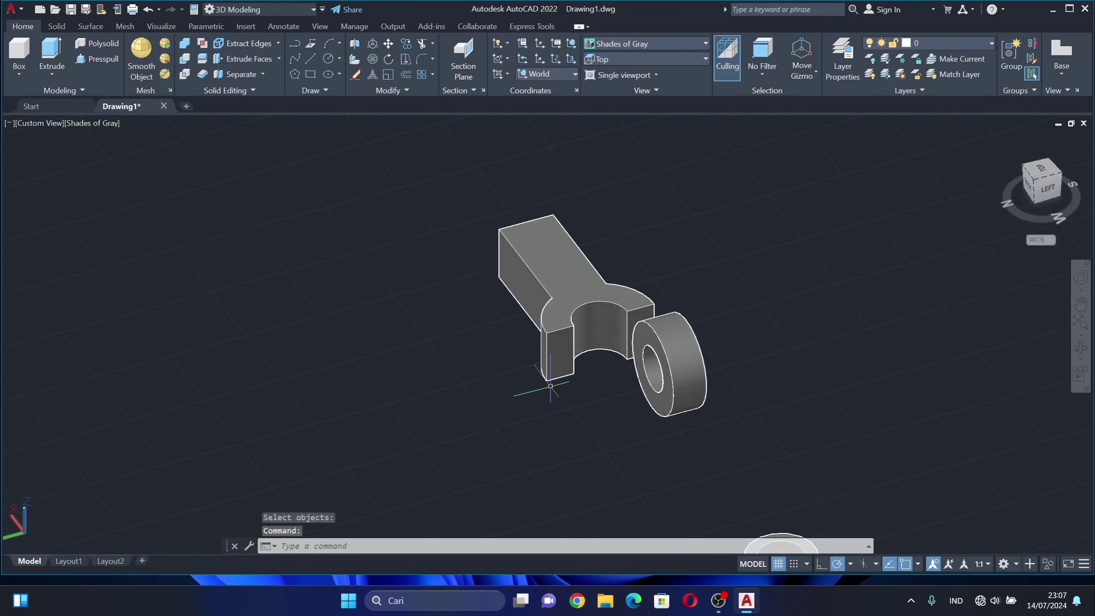
Copy the ring to a spot in front of the opposite fork arm, about 57 units away along the Y direction.
{"action": "left_click", "coordinate": [406, 45]}
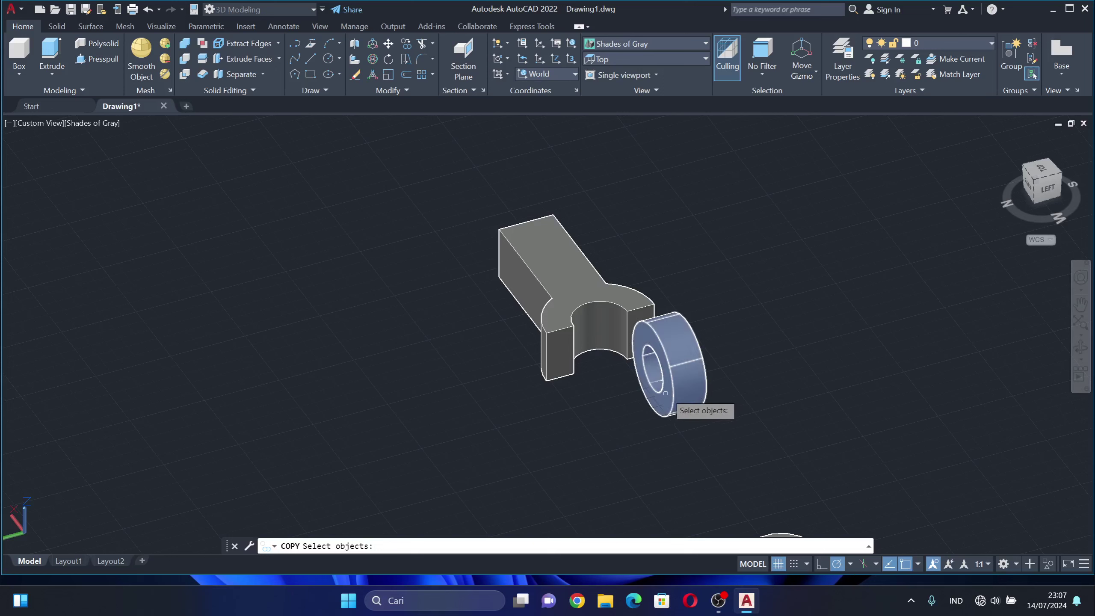
{"action": "left_click", "coordinate": [652, 376]}
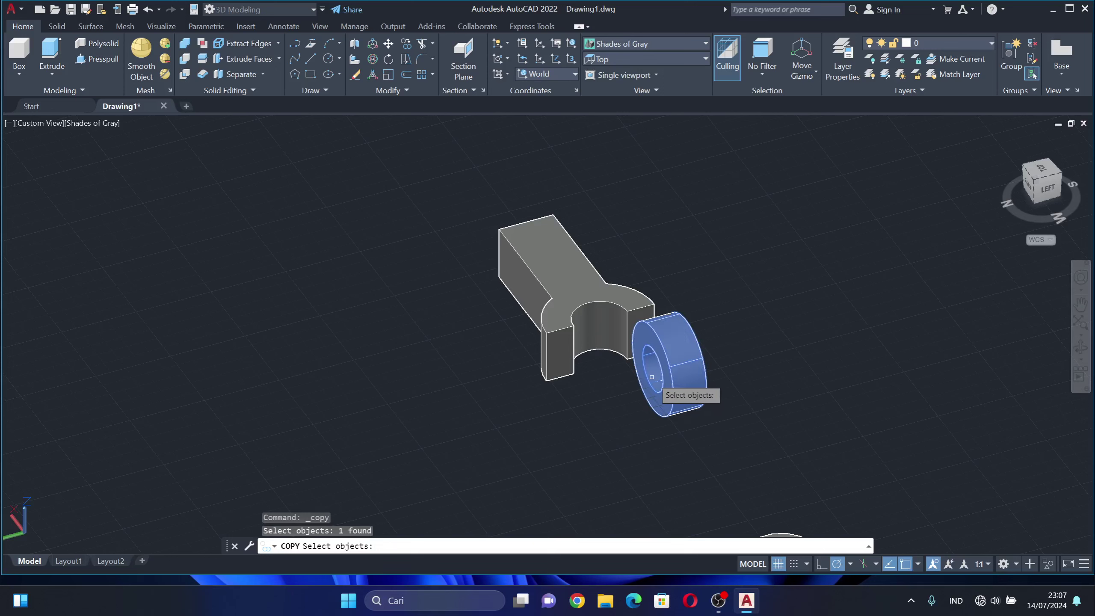
{"action": "key", "text": "Return"}
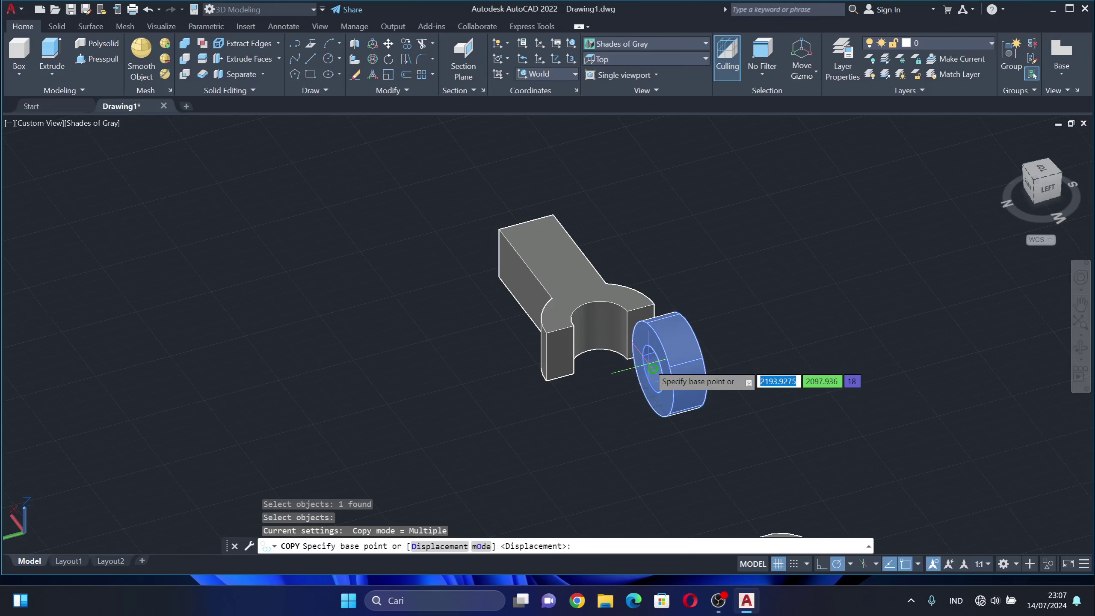
{"action": "left_click", "coordinate": [653, 368]}
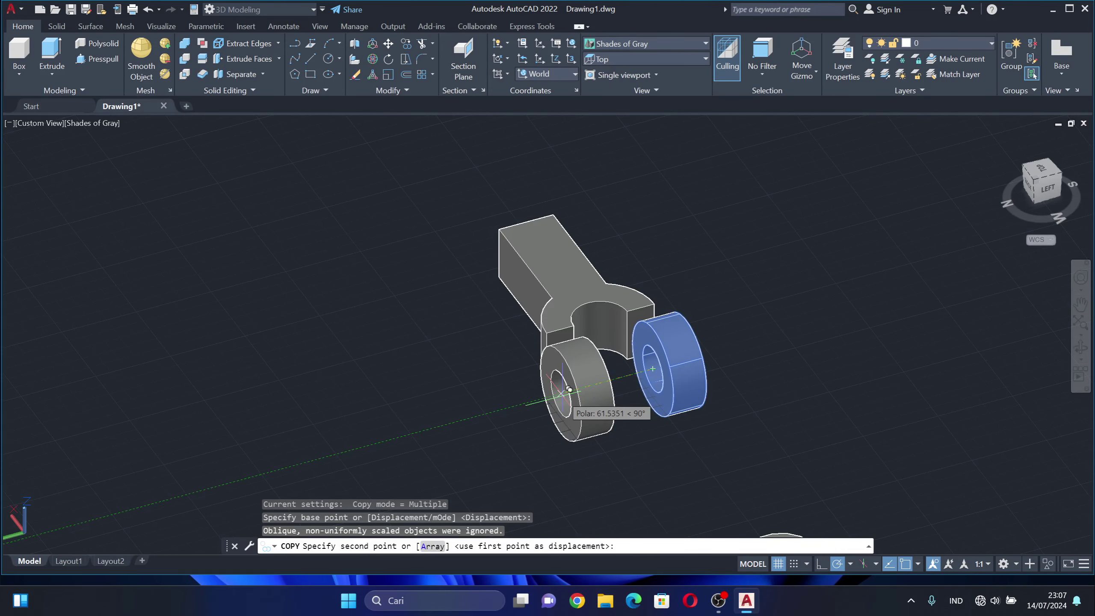
{"action": "middle_click_drag", "start_coordinate": [569, 390], "coordinate": [531, 474], "text": "shift"}
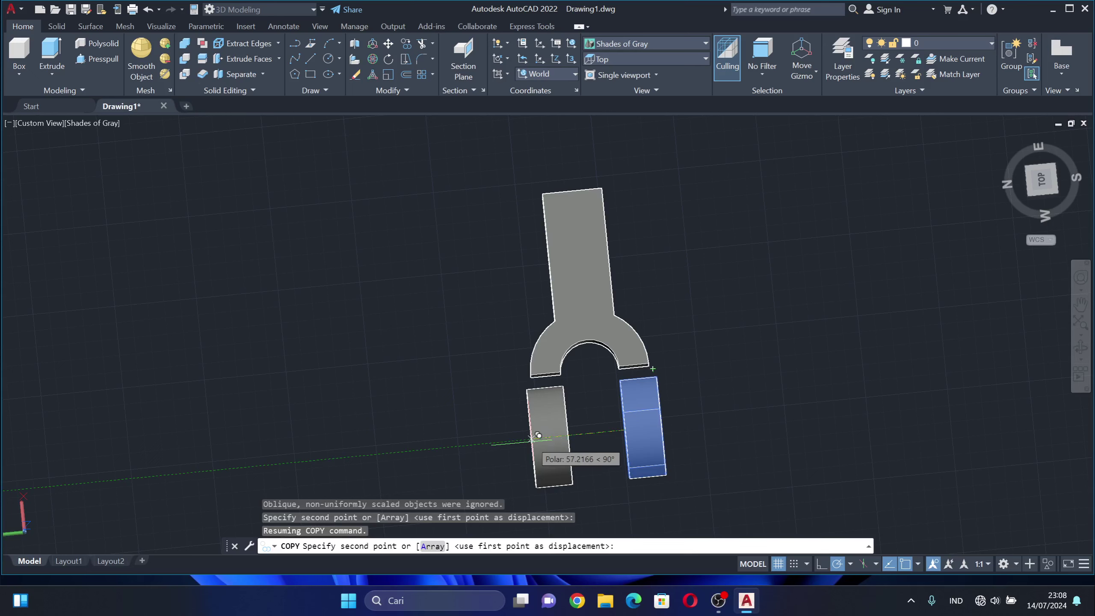
{"action": "left_click", "coordinate": [538, 434]}
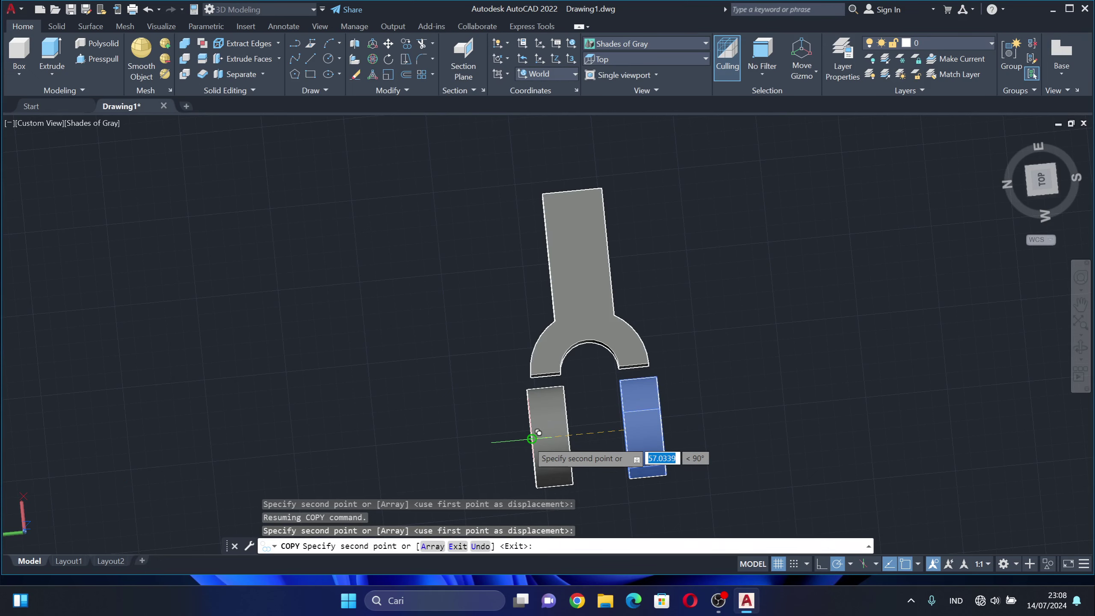
{"action": "key", "text": "Escape"}
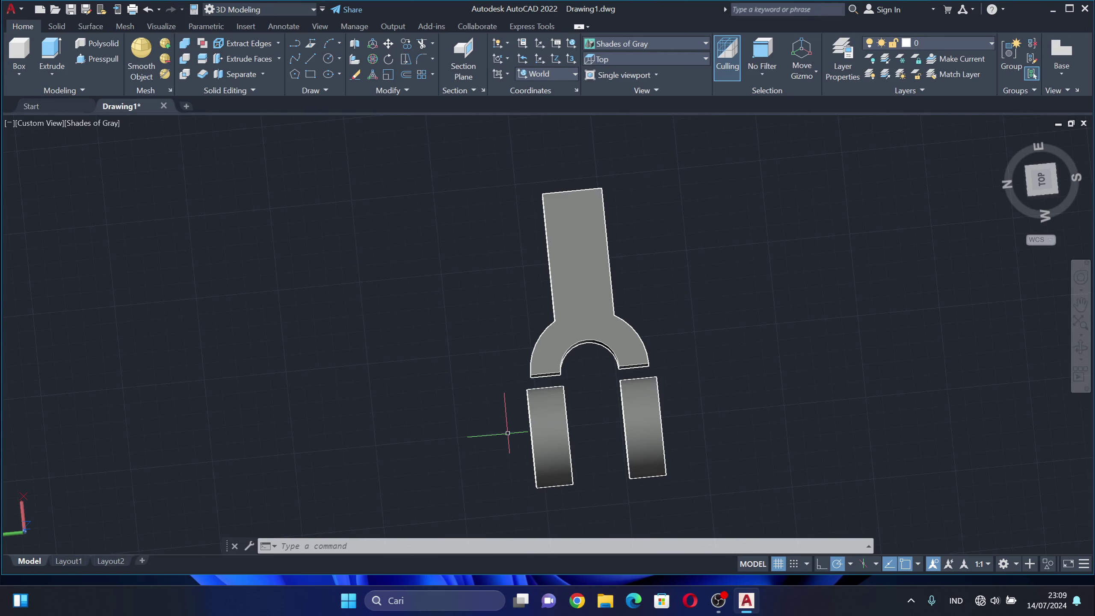
Move the copied ring by its inner face's centre onto the centre of the original ring's facing side, so both sit flush.
{"action": "middle_click_drag", "start_coordinate": [494, 435], "coordinate": [479, 302], "text": "shift"}
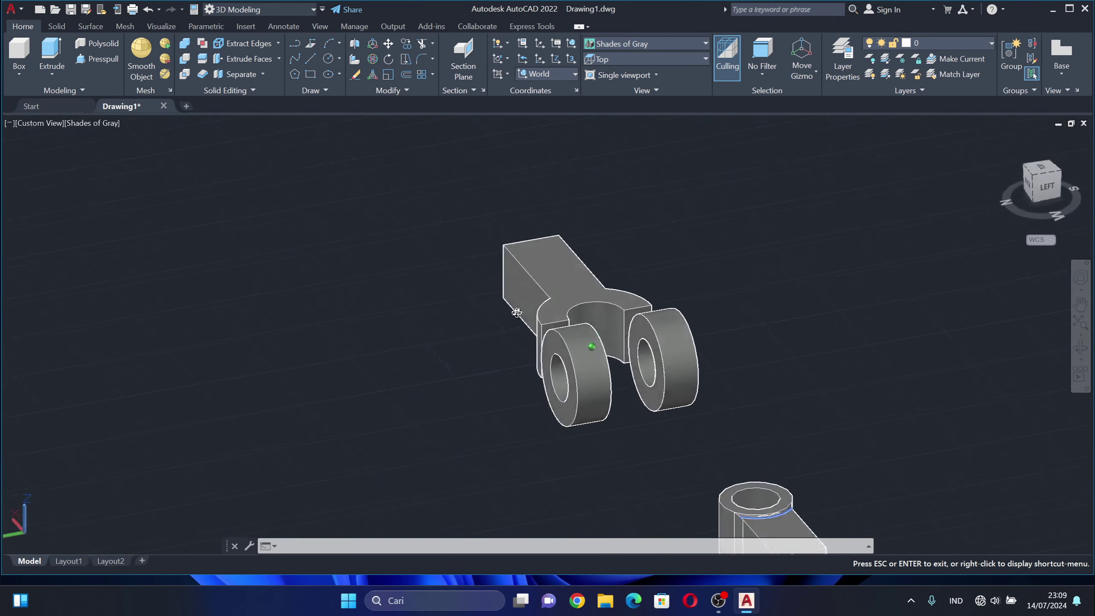
{"action": "key", "text": "Escape"}
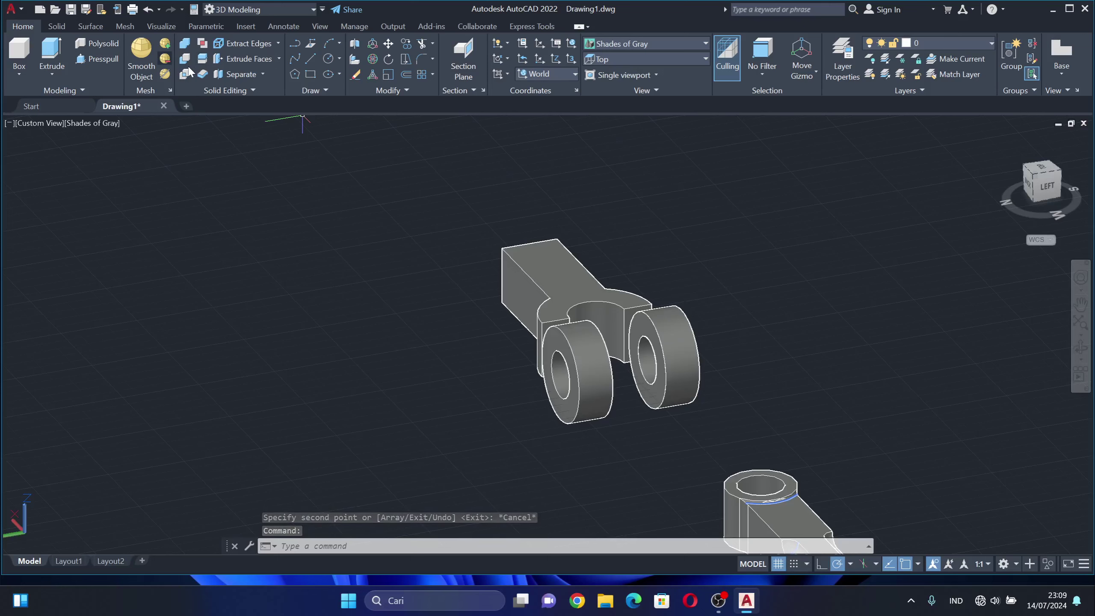
{"action": "left_click", "coordinate": [389, 44]}
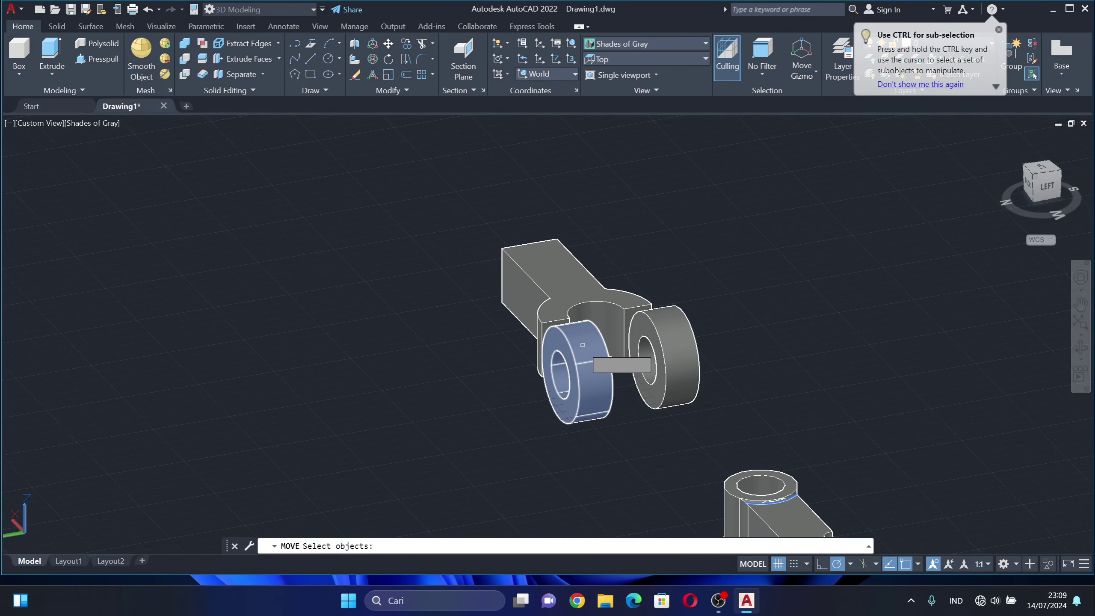
{"action": "left_click", "coordinate": [589, 368]}
{"action": "key", "text": "Return"}
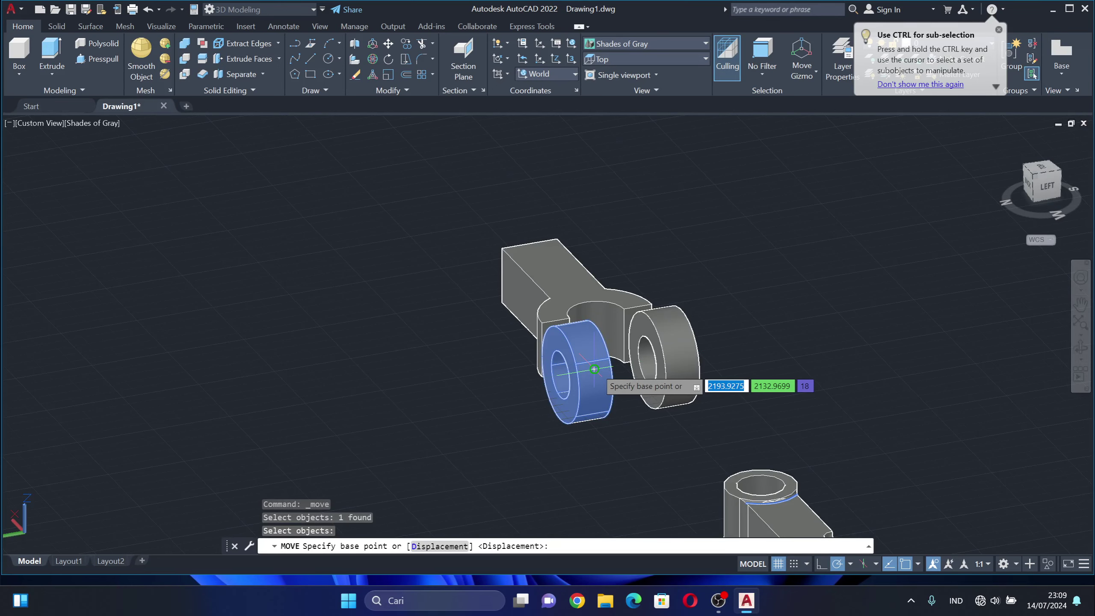
{"action": "left_click", "coordinate": [594, 369]}
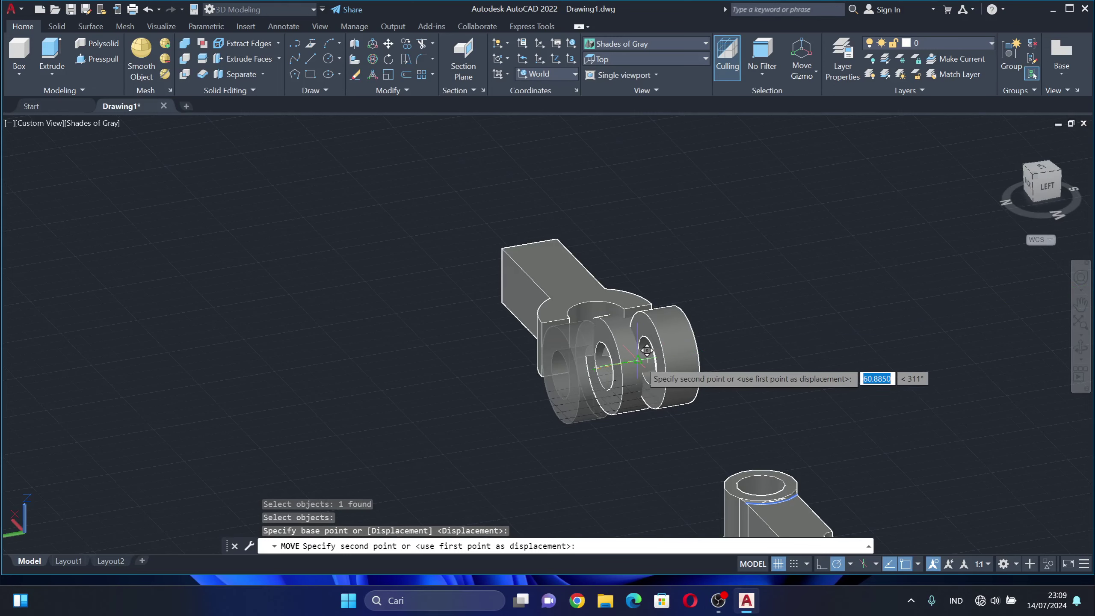
{"action": "key", "text": "BackSpace"}
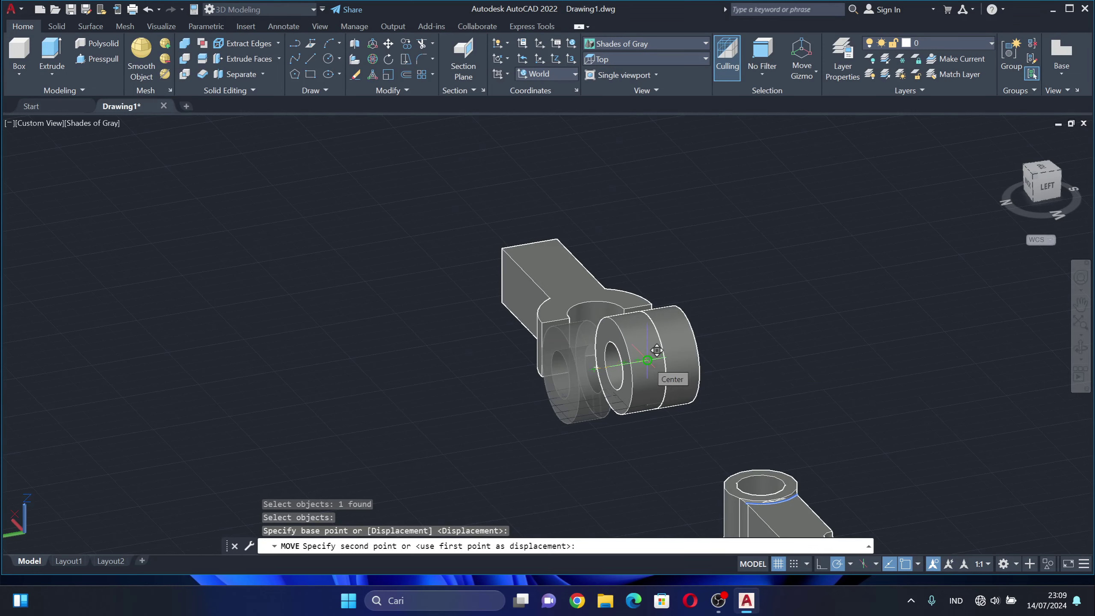
{"action": "left_click", "coordinate": [656, 350]}
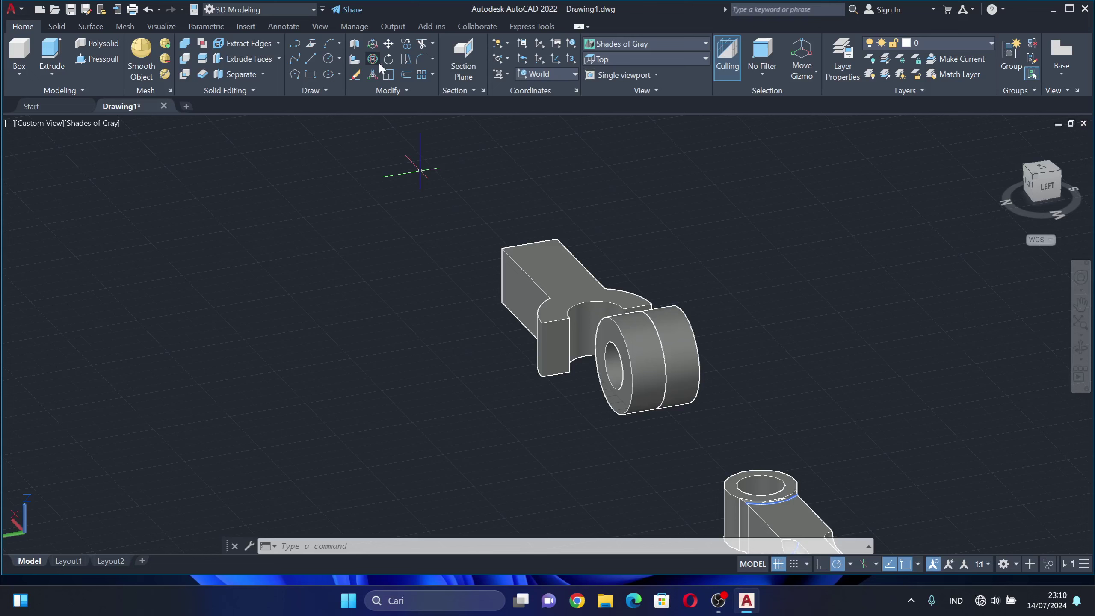
Move the copied ring 36 units away from the original ring, back toward the opposite fork arm.
{"action": "left_click", "coordinate": [388, 43]}
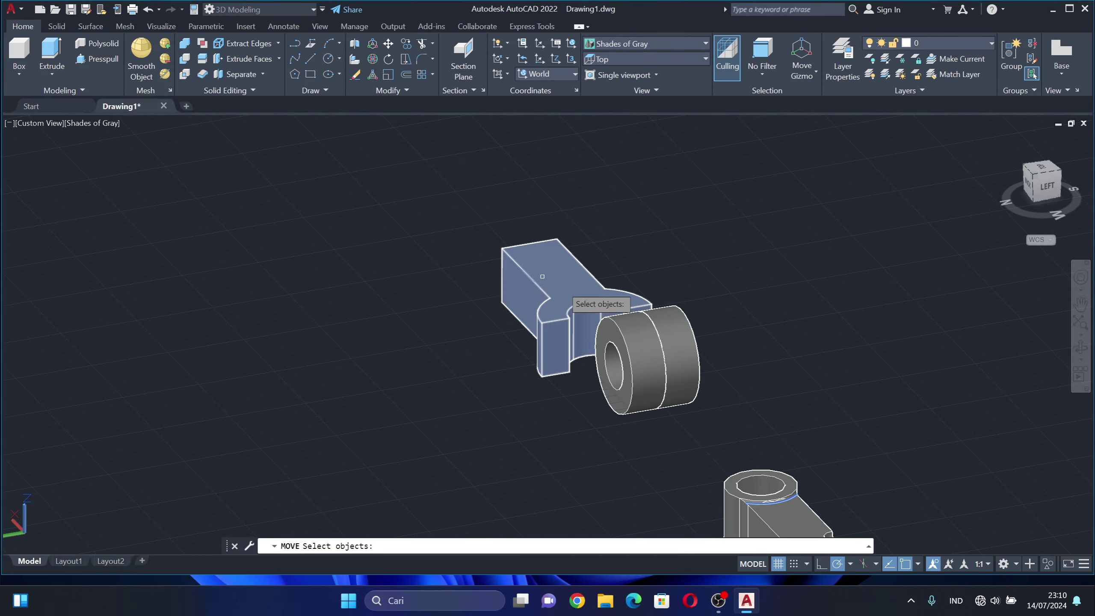
{"action": "left_click", "coordinate": [628, 373]}
{"action": "key", "text": "Return"}
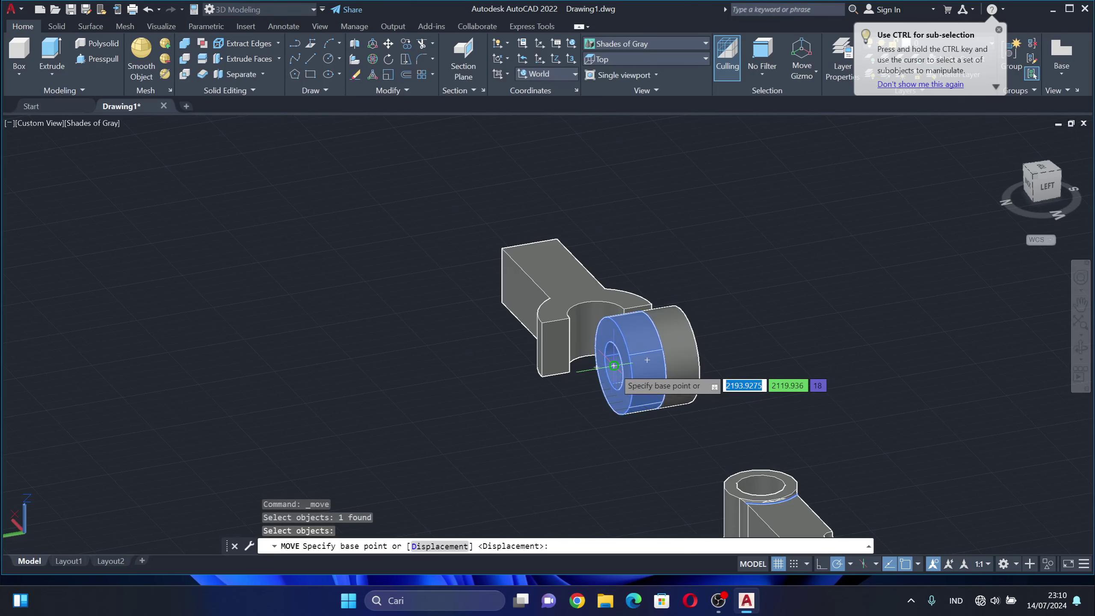
{"action": "left_click", "coordinate": [614, 365]}
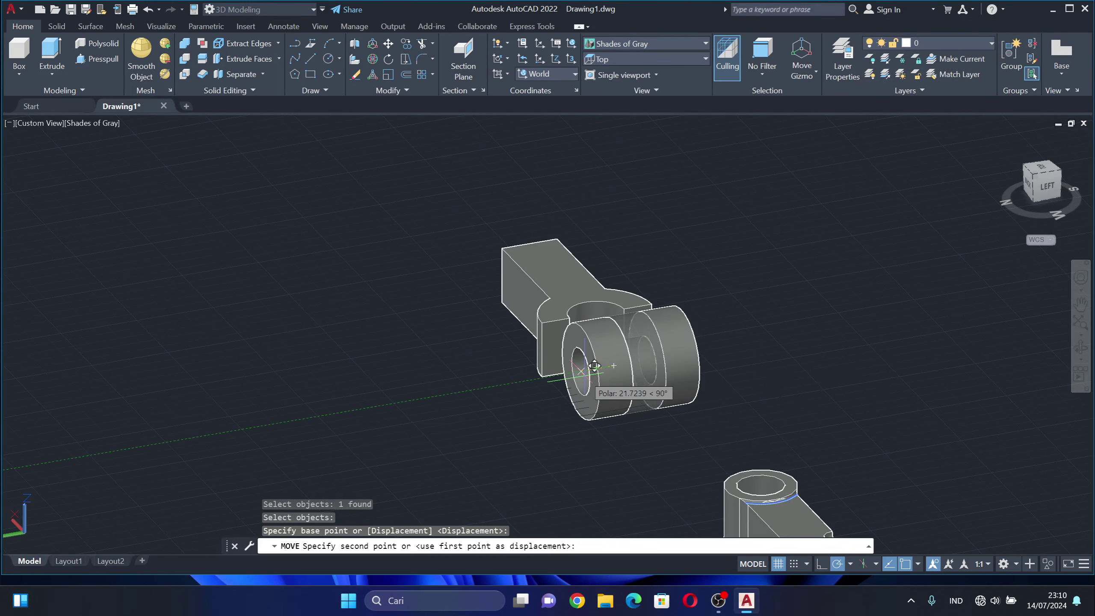
{"action": "type", "text": "36"}
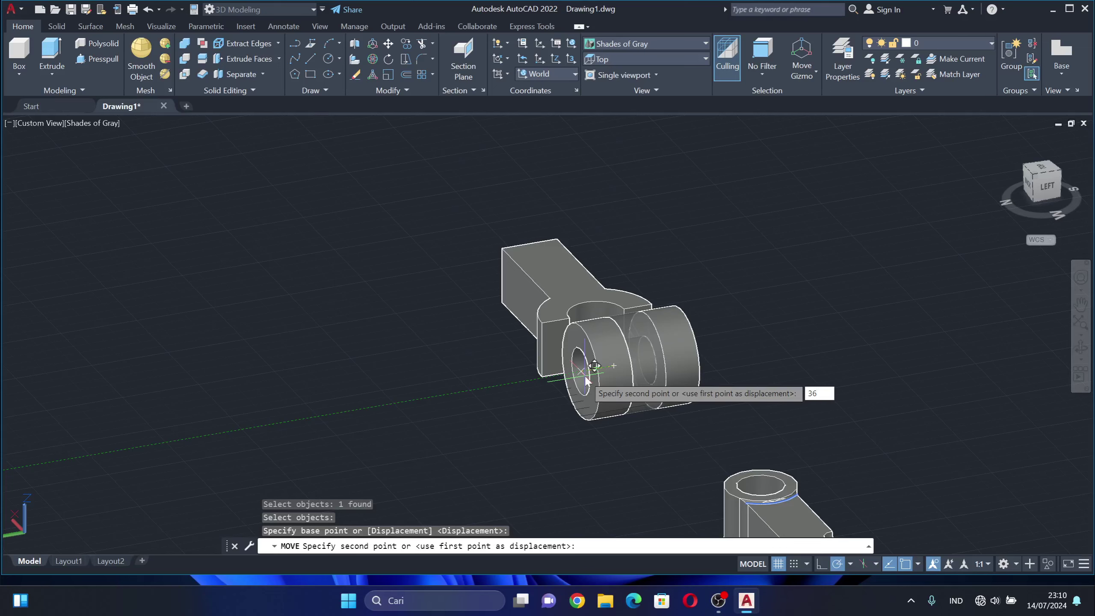
{"action": "key", "text": "Return"}
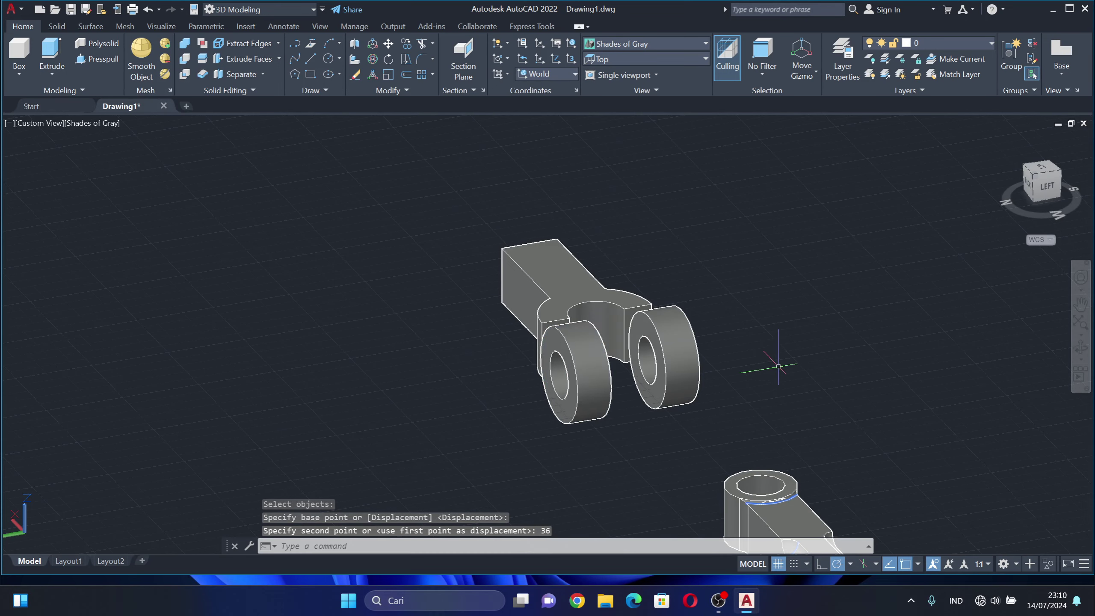
Presspull the end face of the south fork arm 17 units toward its ring.
{"action": "middle_click_drag", "start_coordinate": [794, 371], "coordinate": [758, 517], "text": "shift"}
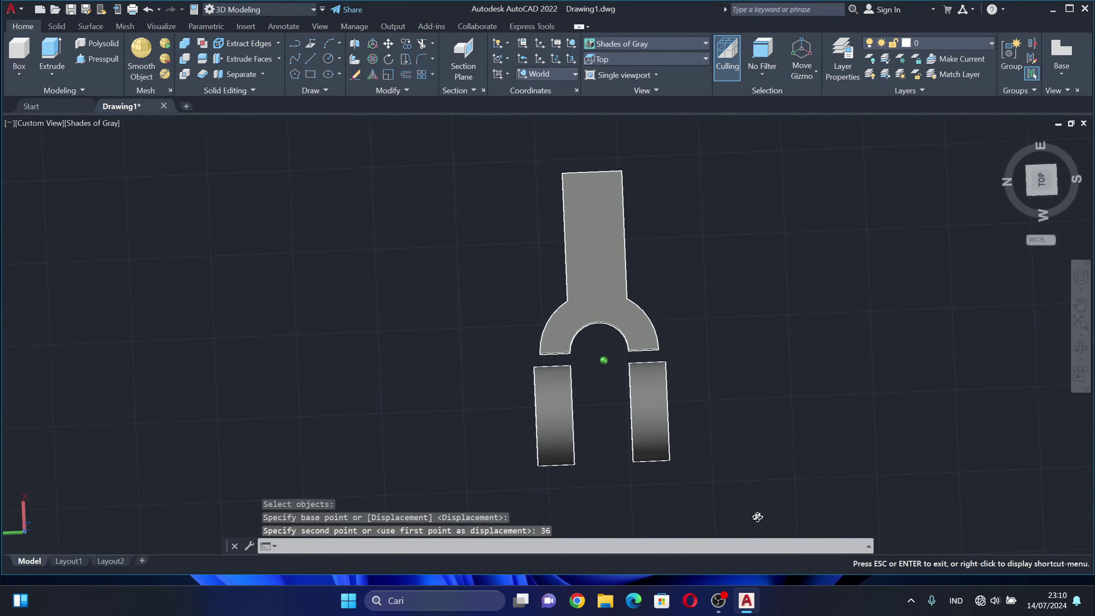
{"action": "middle_click_drag", "start_coordinate": [761, 425], "coordinate": [732, 339], "text": "shift"}
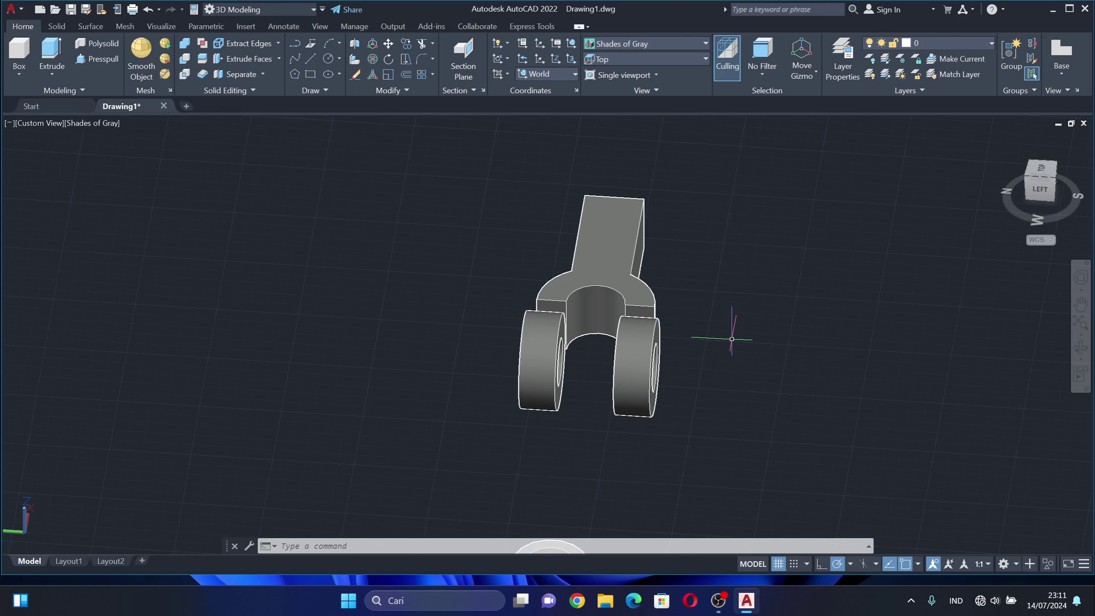
{"action": "middle_click_drag", "start_coordinate": [726, 340], "coordinate": [636, 398], "text": "shift"}
{"action": "scroll", "coordinate": [636, 398], "scroll_direction": "up", "scroll_amount": 2}
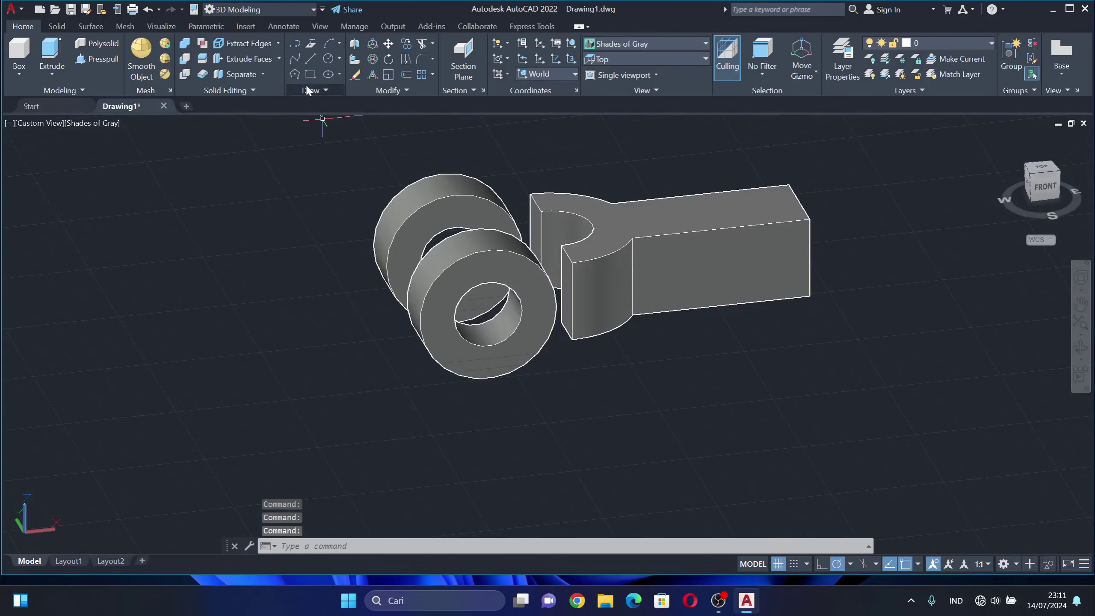
{"action": "left_click", "coordinate": [115, 59]}
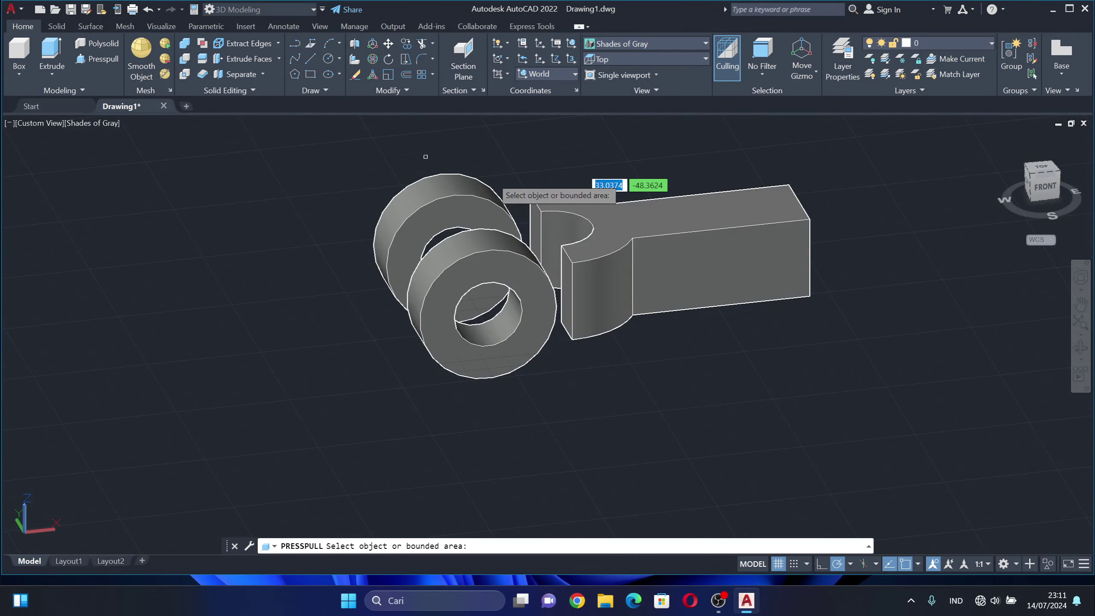
{"action": "left_click", "coordinate": [562, 275]}
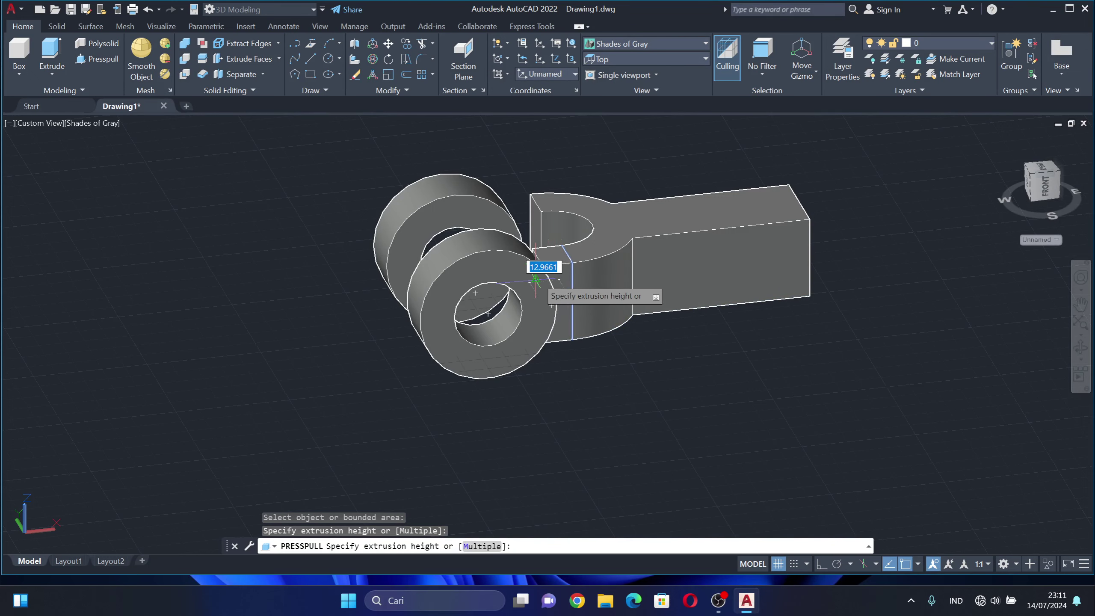
{"action": "type", "text": "17"}
{"action": "key", "text": "Return"}
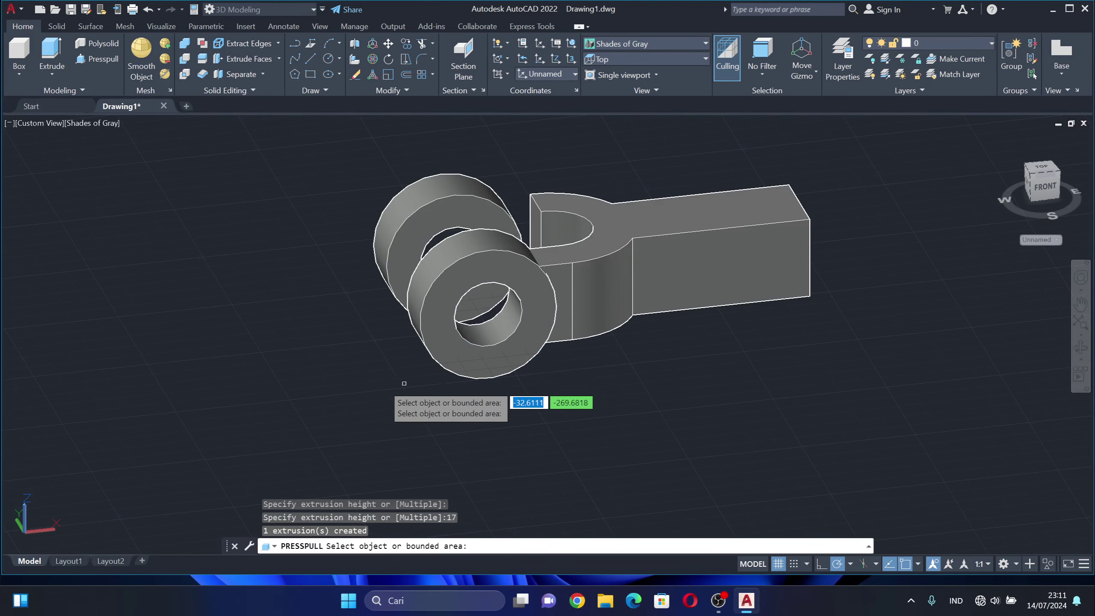
Presspull the end face of the north fork arm 17 units into the other ring.
{"action": "middle_click_drag", "start_coordinate": [322, 377], "coordinate": [669, 408], "text": "shift"}
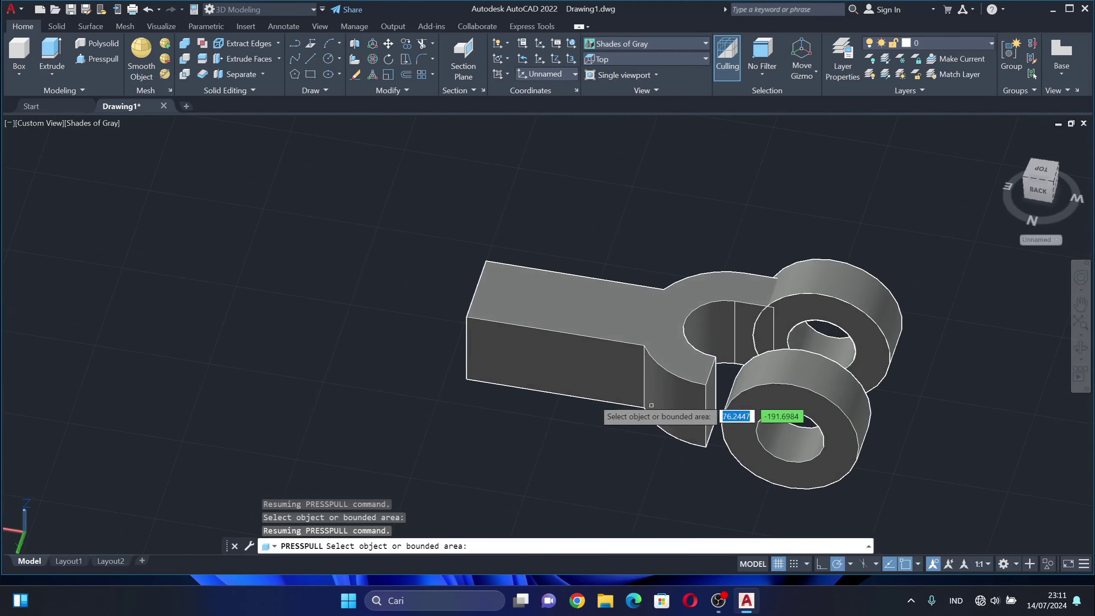
{"action": "left_click", "coordinate": [101, 62]}
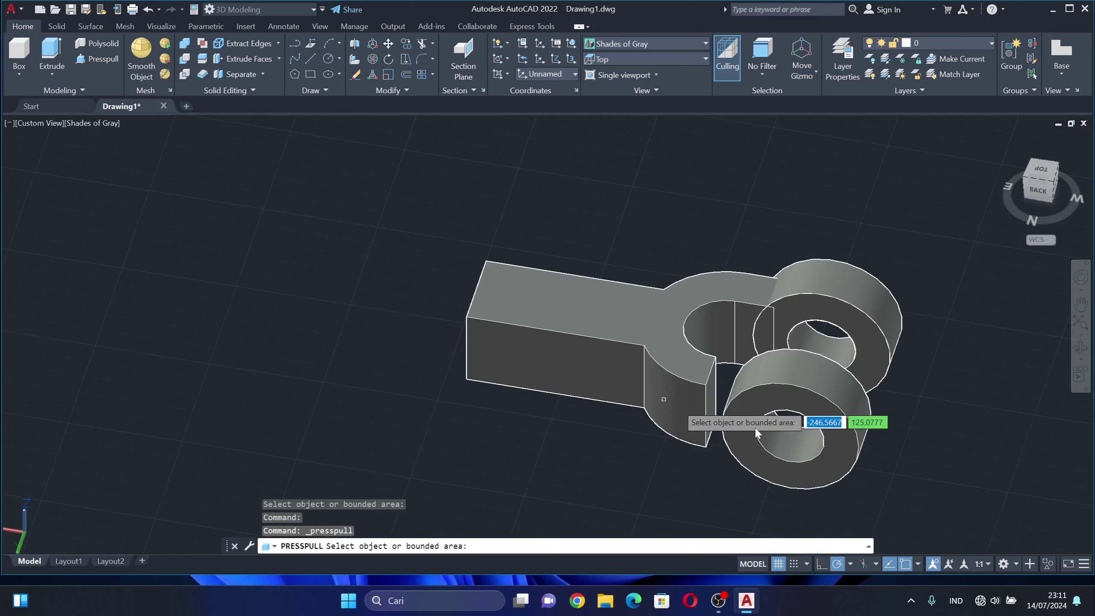
{"action": "left_click", "coordinate": [711, 407]}
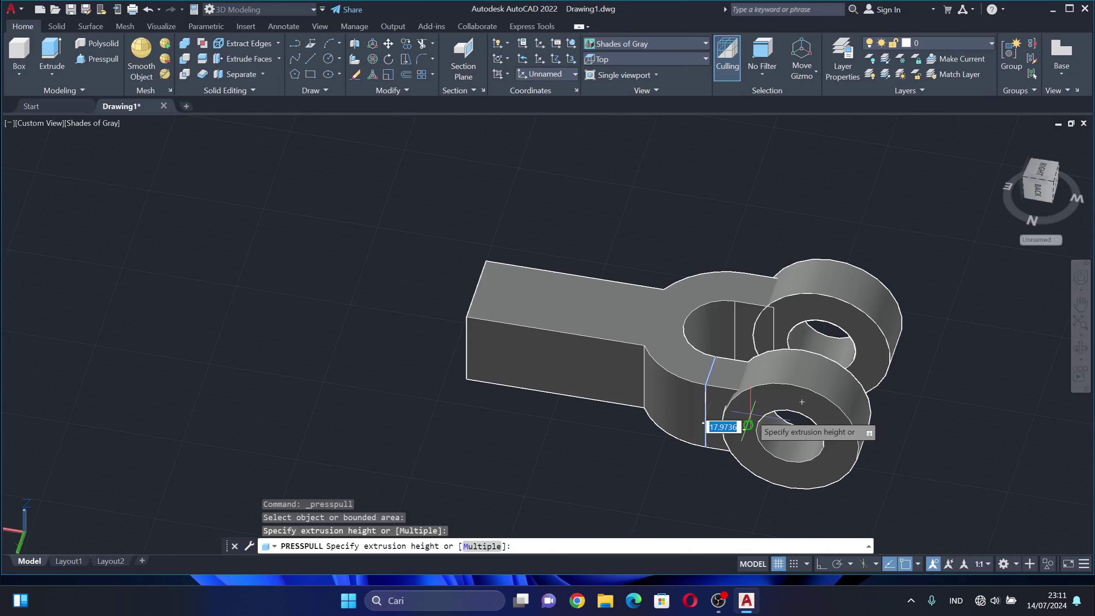
{"action": "type", "text": "17"}
{"action": "key", "text": "Return"}
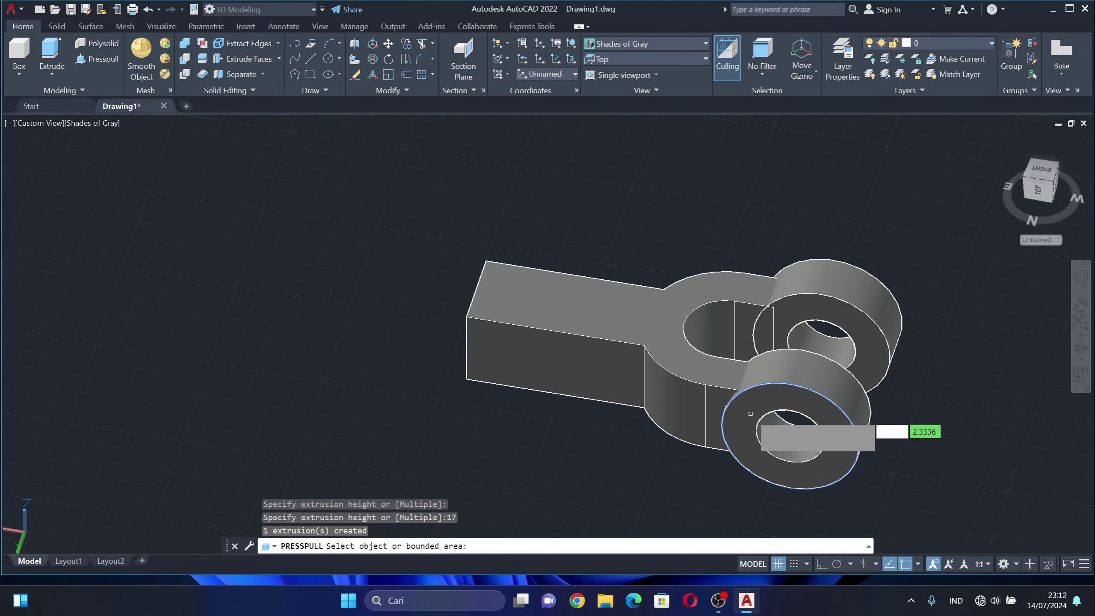
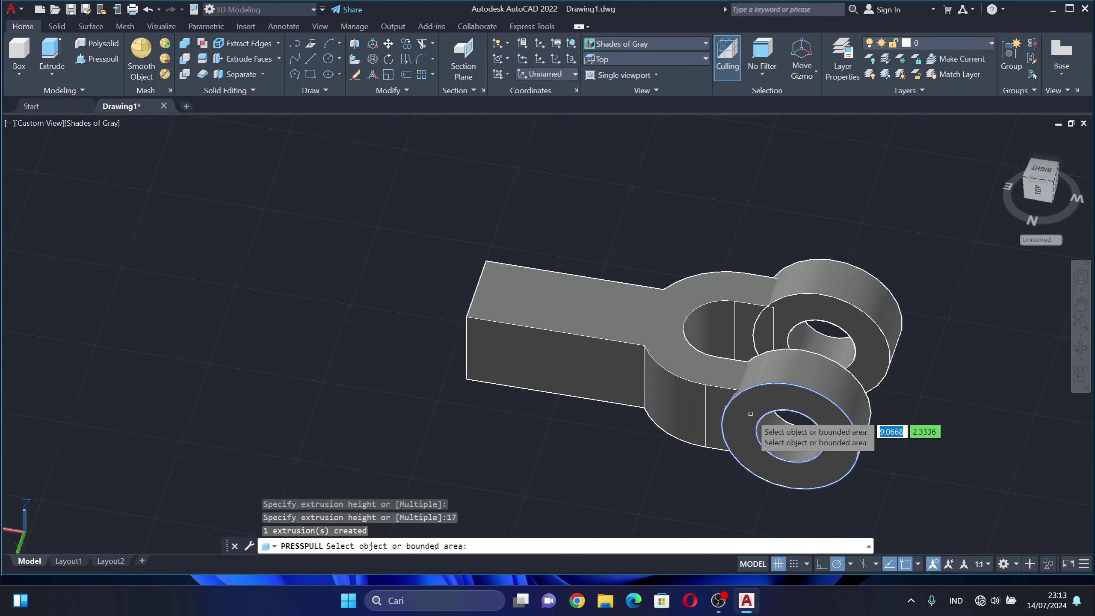
Draw a small circle on the shank's square end face, centred on the face's upper south corner.
{"action": "middle_click_drag", "start_coordinate": [544, 436], "coordinate": [709, 389], "text": "shift"}
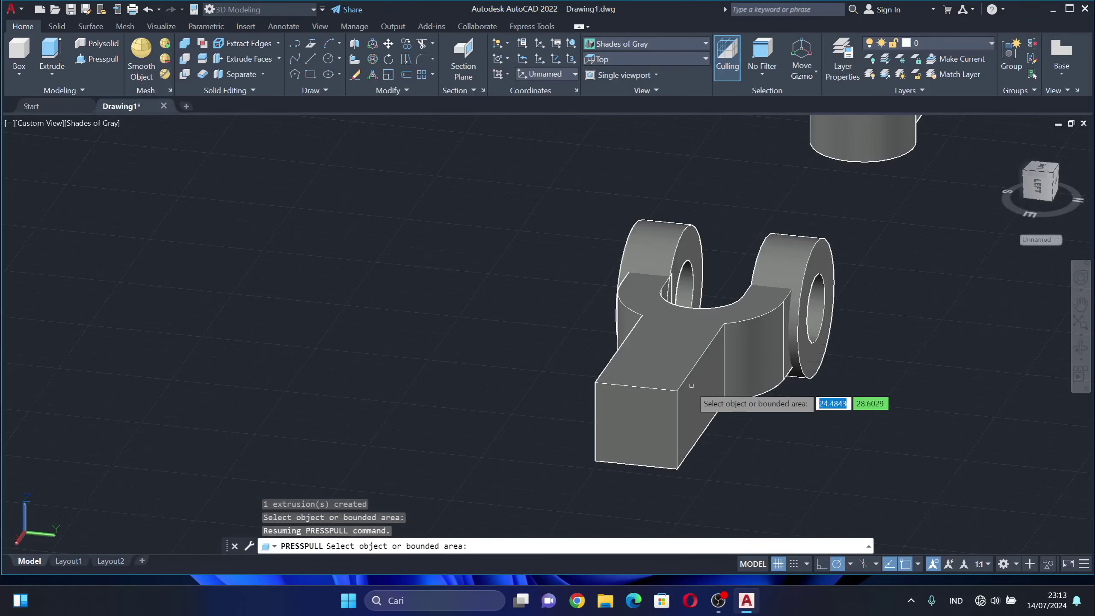
{"action": "left_click", "coordinate": [327, 58]}
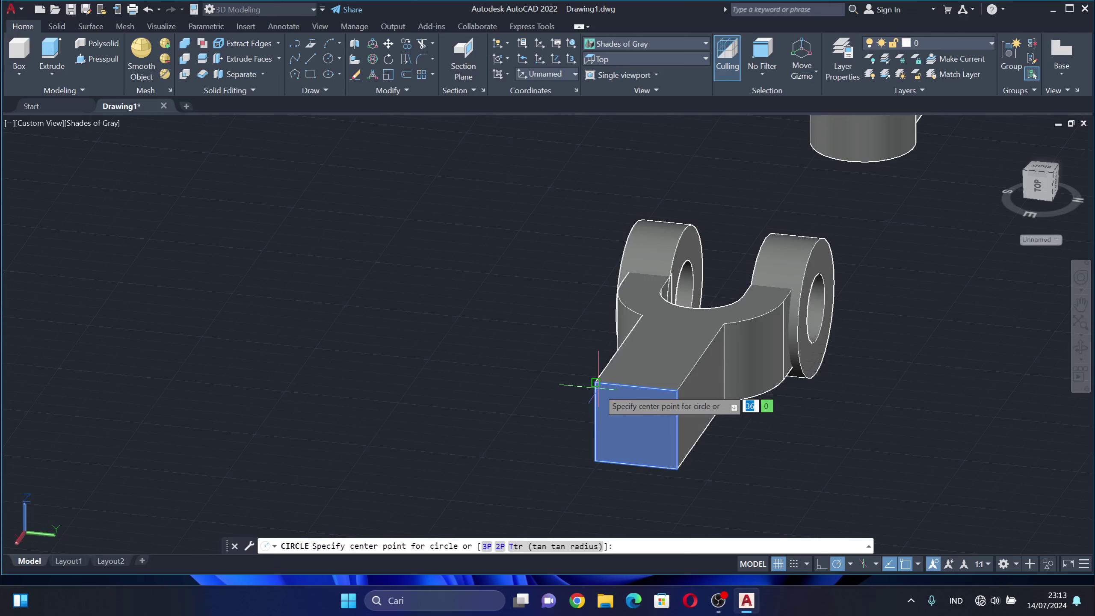
{"action": "left_click", "coordinate": [596, 382]}
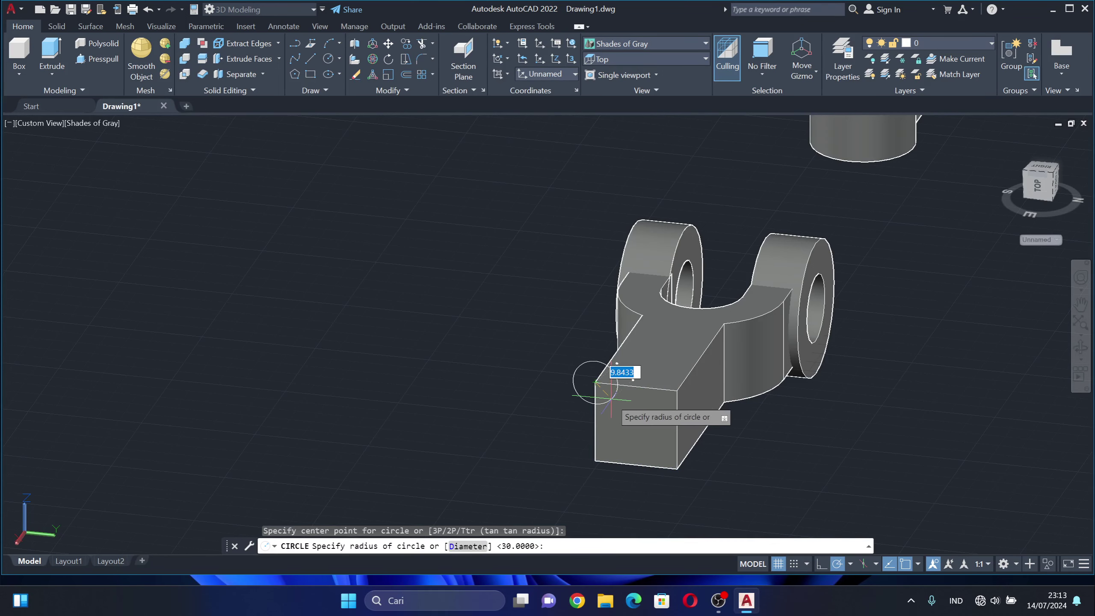
{"action": "key", "text": "Return"}
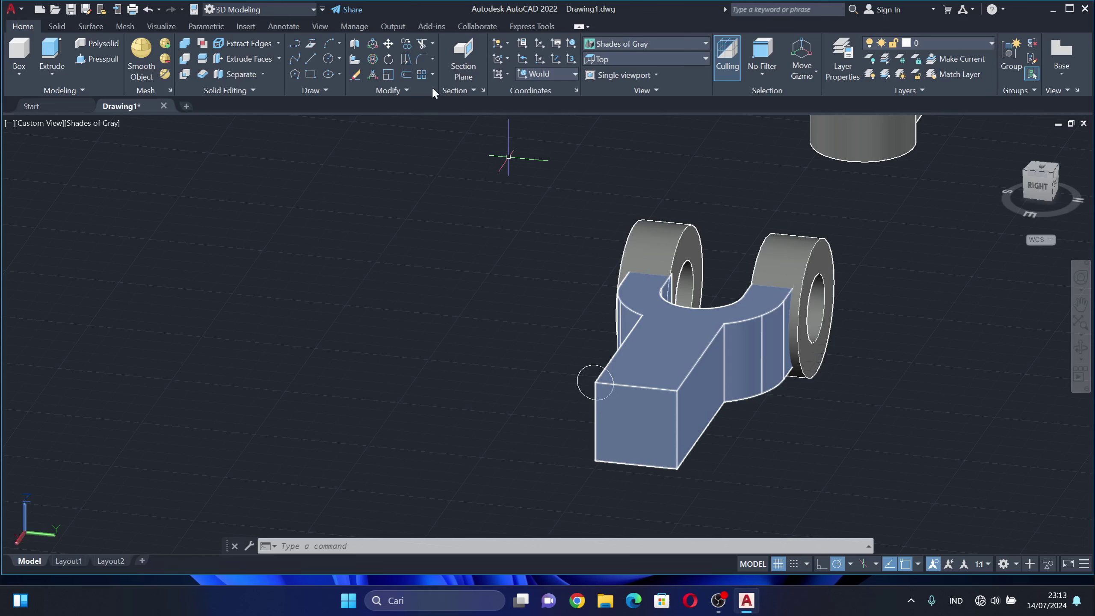
Draw a circle of radius 8 on the shank's square end face, centred on the face's upper north corner.
{"action": "left_click", "coordinate": [328, 60]}
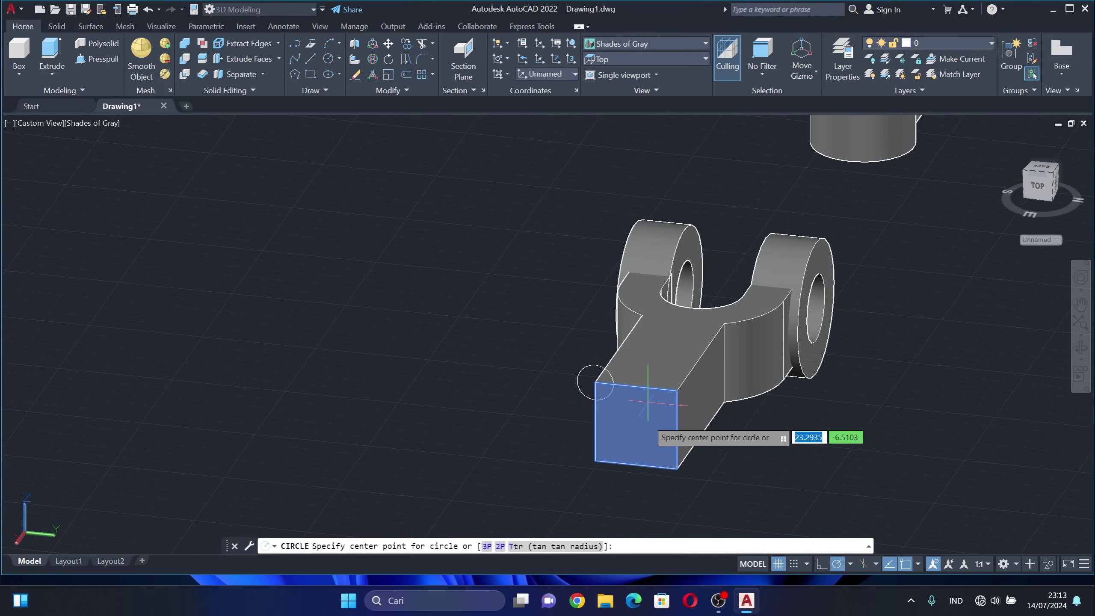
{"action": "left_click", "coordinate": [676, 391]}
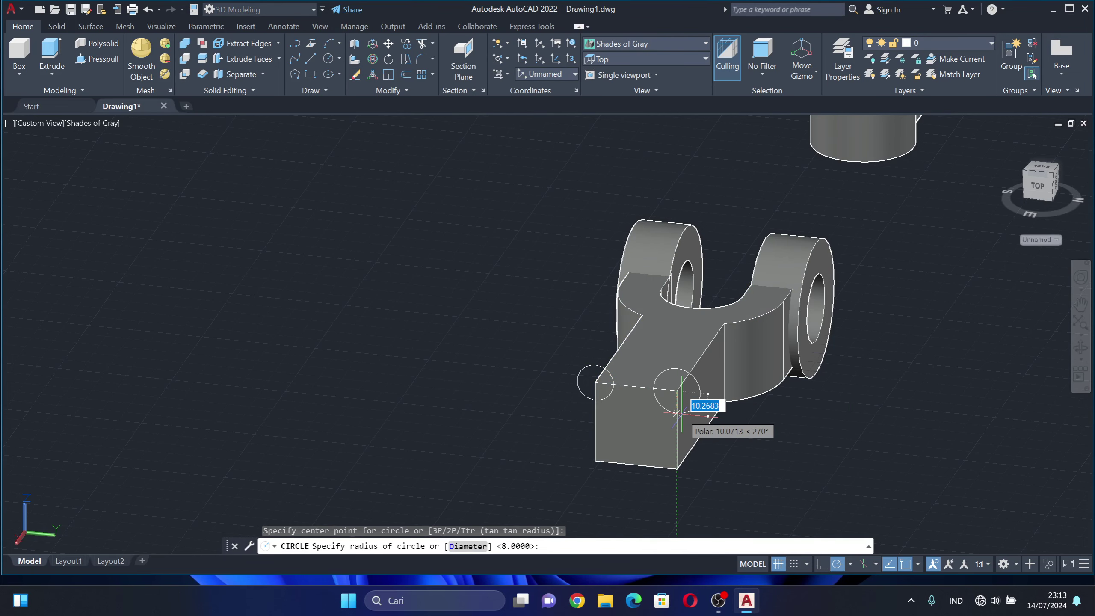
{"action": "type", "text": "8"}
{"action": "key", "text": "Return"}
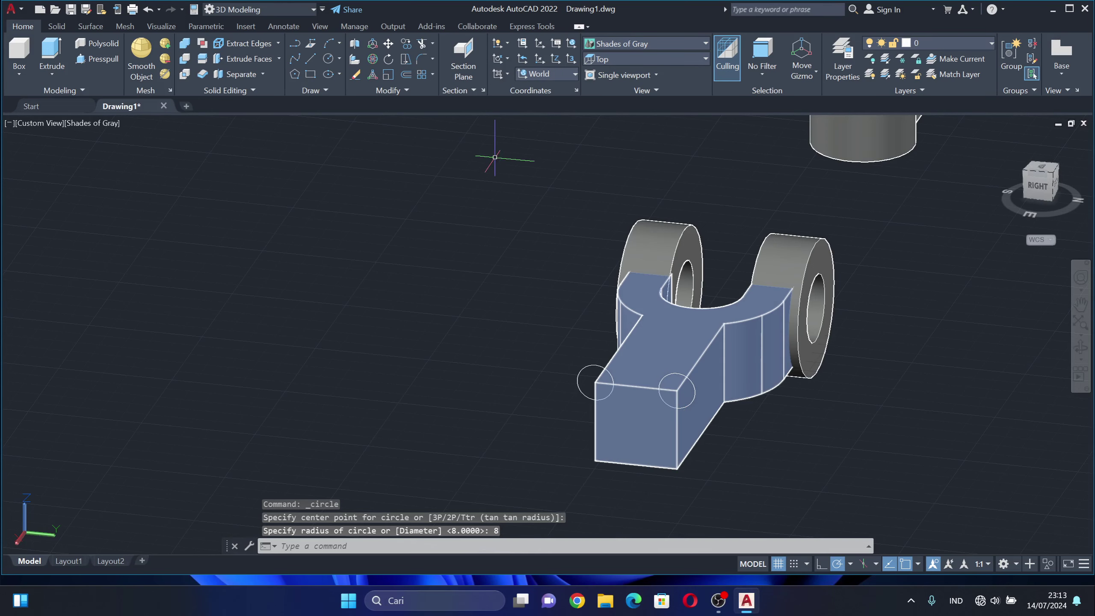
Draw a circle of radius 8 on the shank's end face, centred on the face's lower south corner.
{"action": "left_click", "coordinate": [328, 74]}
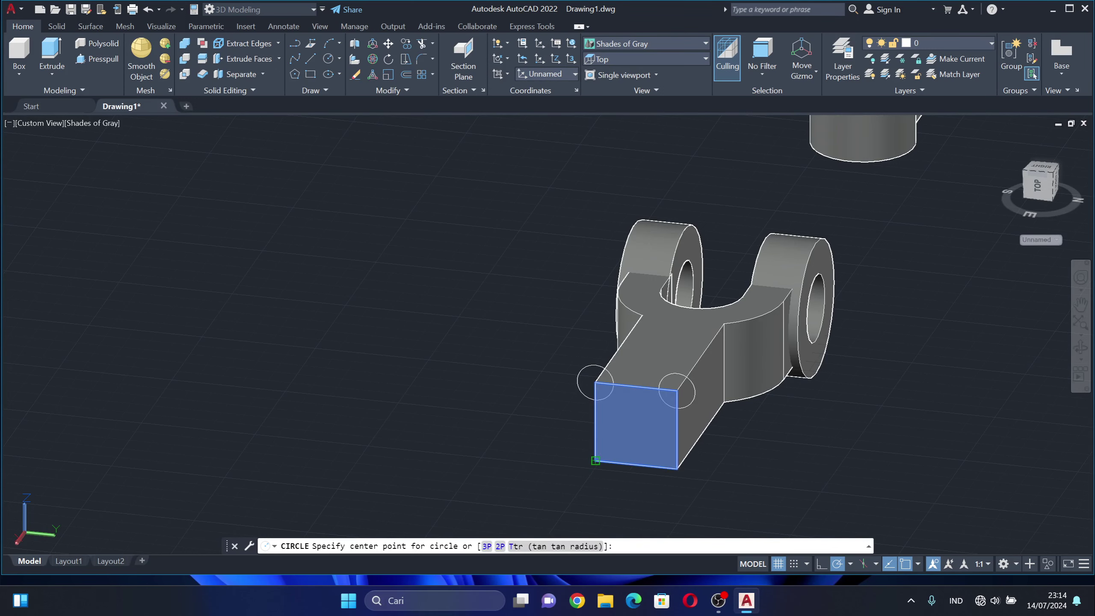
{"action": "left_click", "coordinate": [596, 461]}
{"action": "type", "text": "8"}
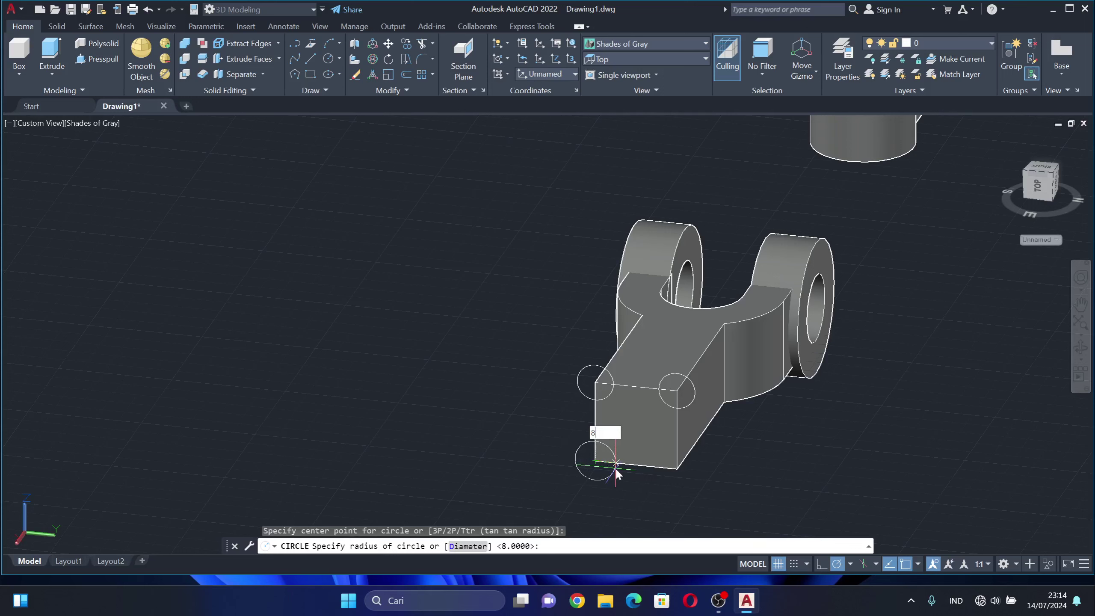
{"action": "key", "text": "Return"}
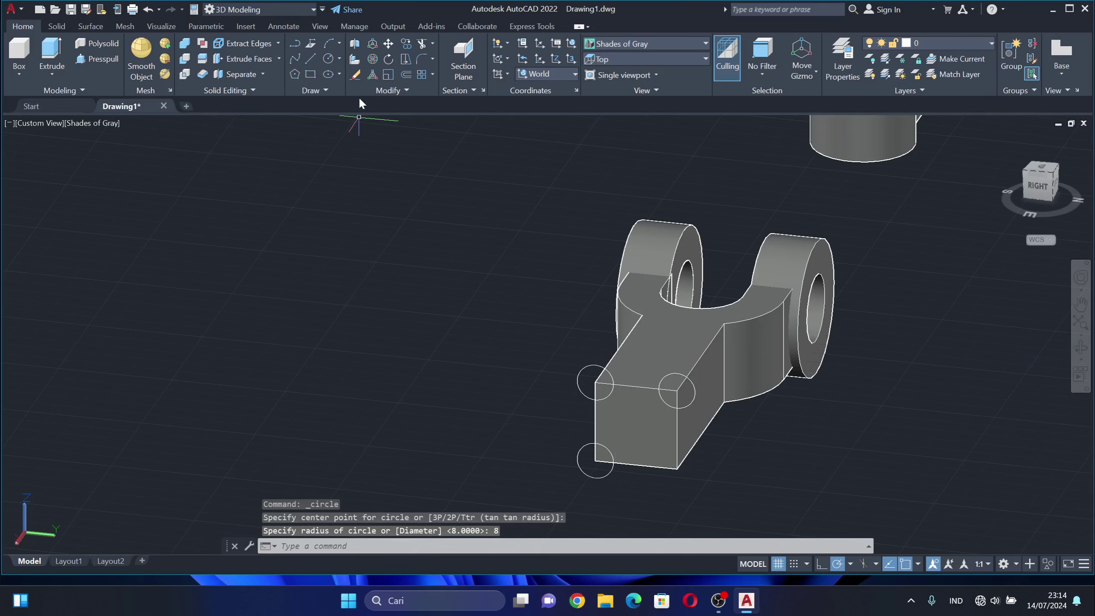
Draw a circle of radius 8 on the shank's end face, centred on the face's lower north corner.
{"action": "left_click", "coordinate": [331, 62]}
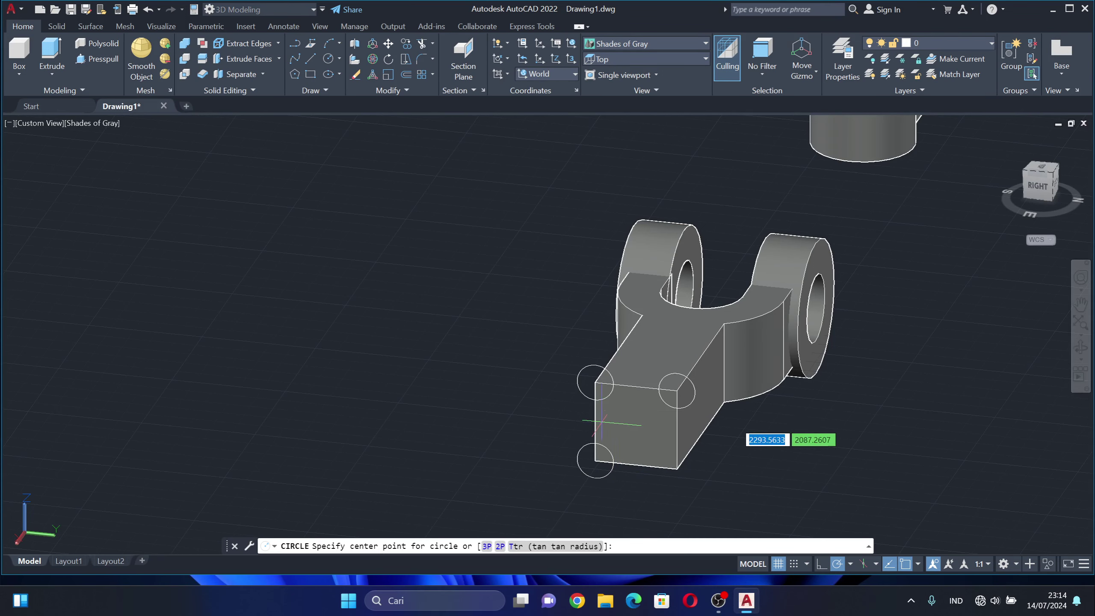
{"action": "left_click", "coordinate": [676, 468]}
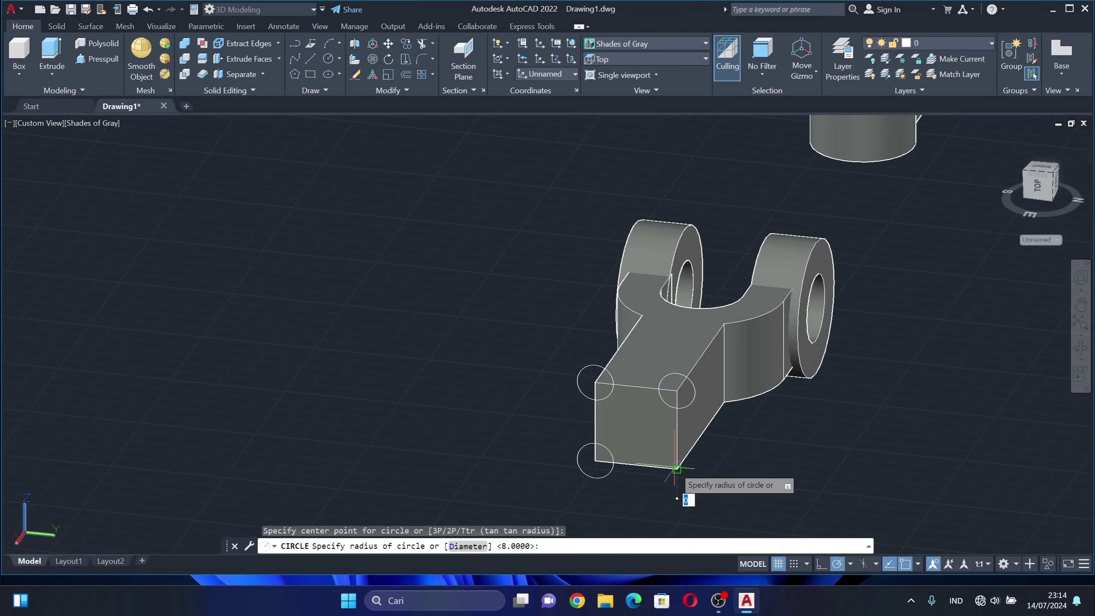
{"action": "type", "text": "8"}
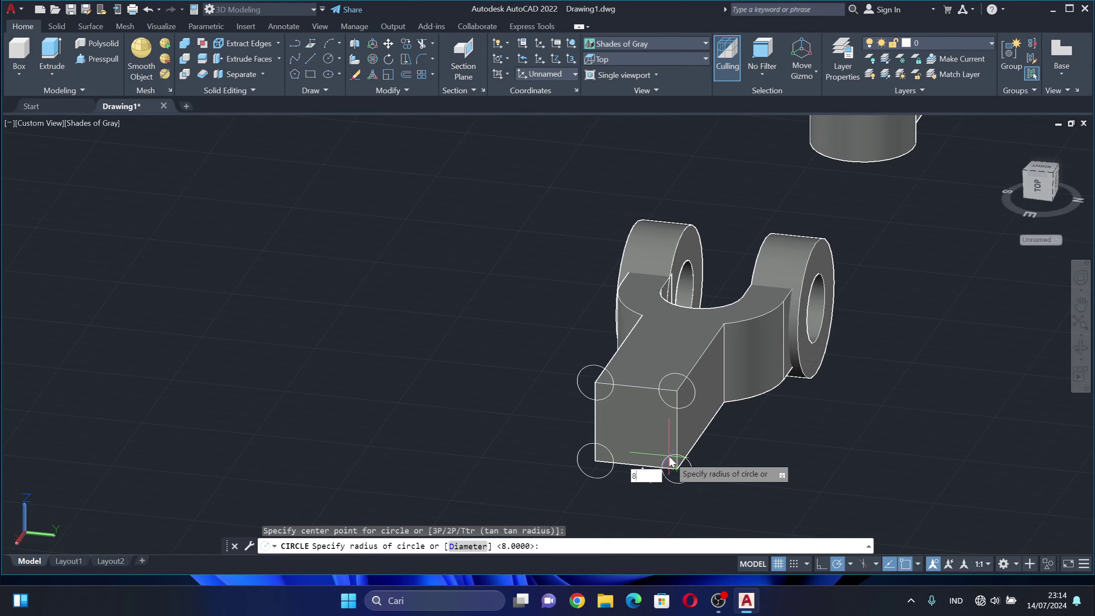
{"action": "key", "text": "Return"}
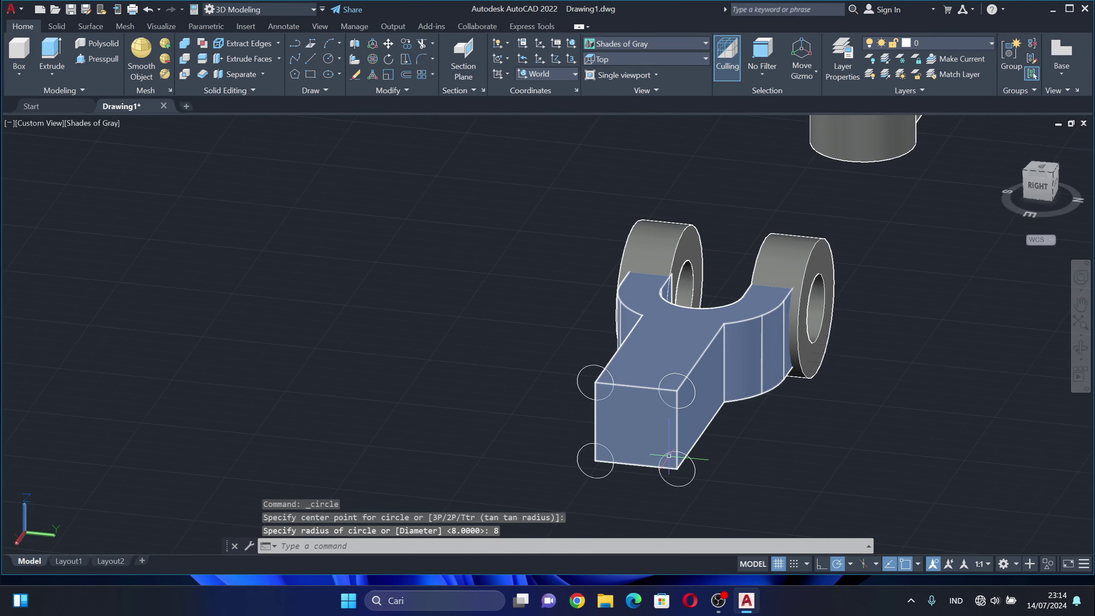
Draw a circle of radius 15 at the centre of the shank's end face, tracked from its edge midpoints.
{"action": "left_click", "coordinate": [327, 59]}
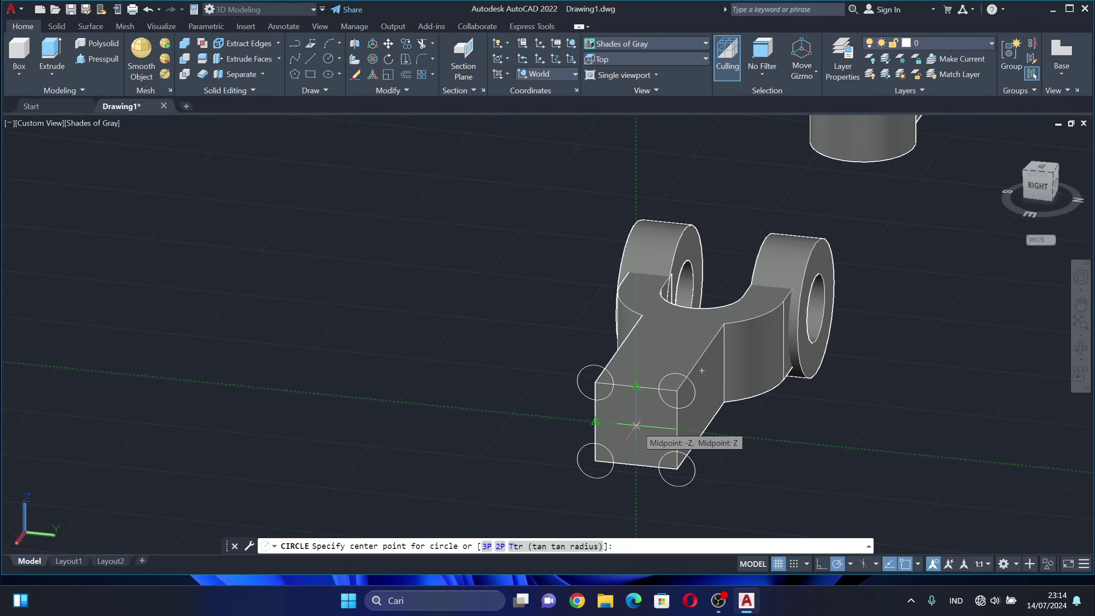
{"action": "left_click", "coordinate": [637, 425]}
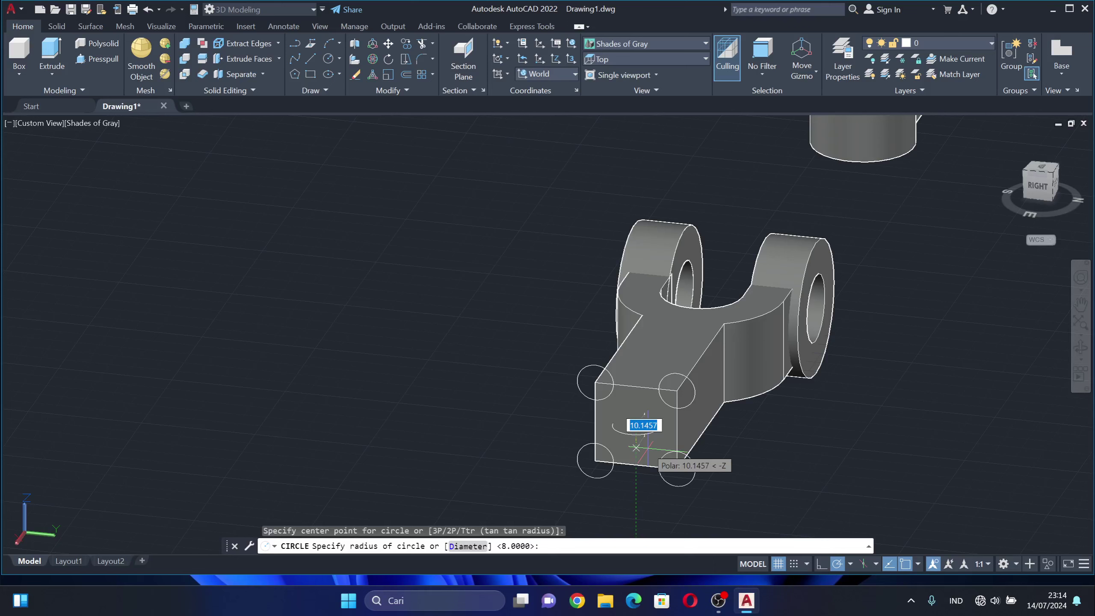
{"action": "type", "text": "15"}
{"action": "key", "text": "Return"}
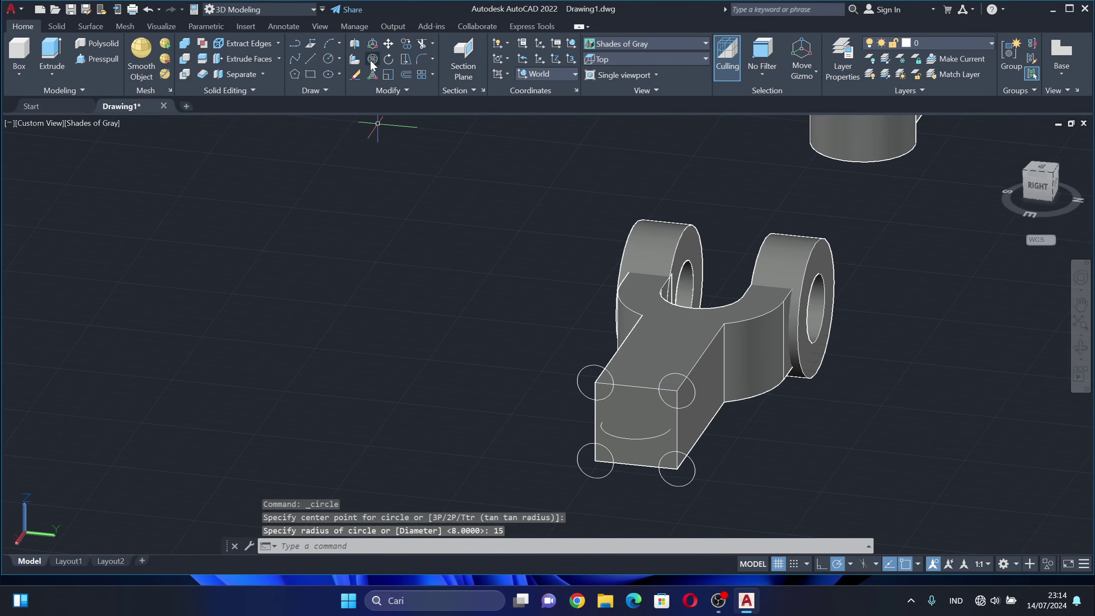
Rotate the radius-15 circle in 3D about the Y axis so that it stands upright in the shank's end face.
{"action": "left_click", "coordinate": [354, 59]}
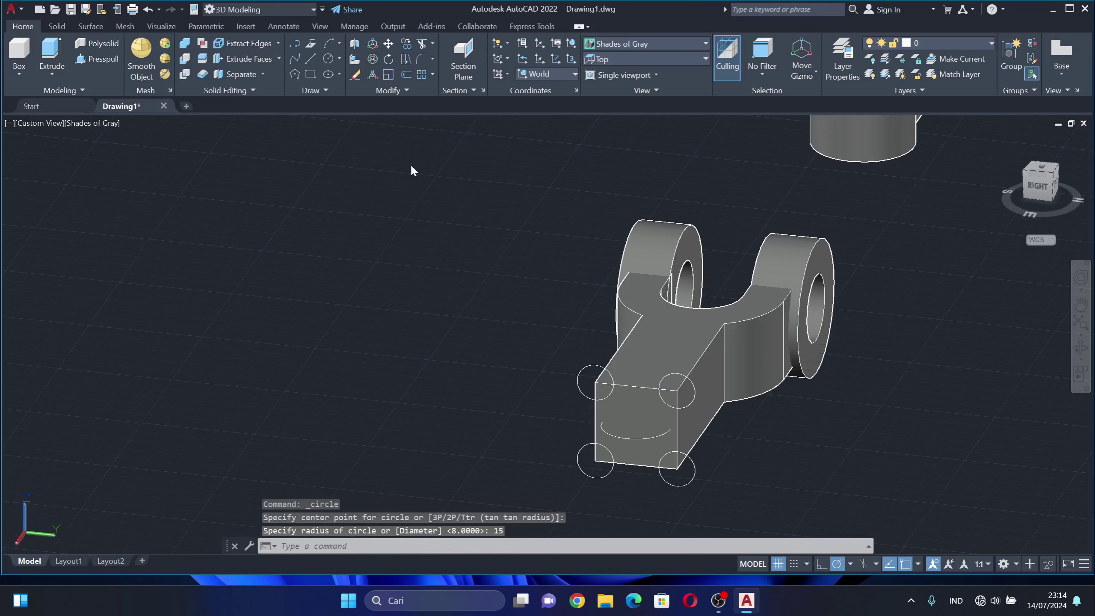
{"action": "left_click", "coordinate": [637, 440]}
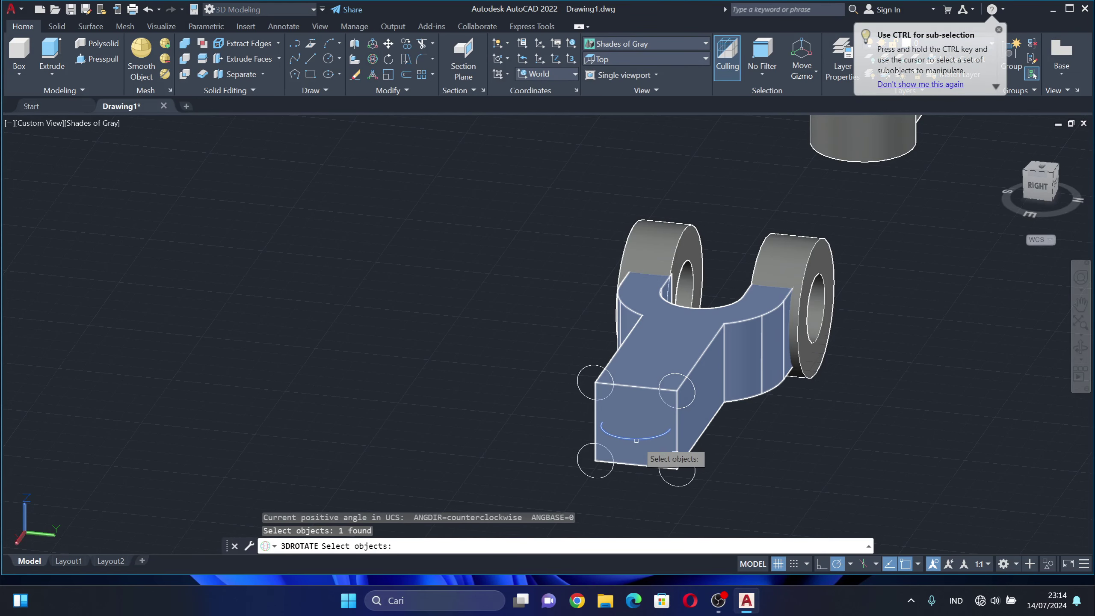
{"action": "key", "text": "Return"}
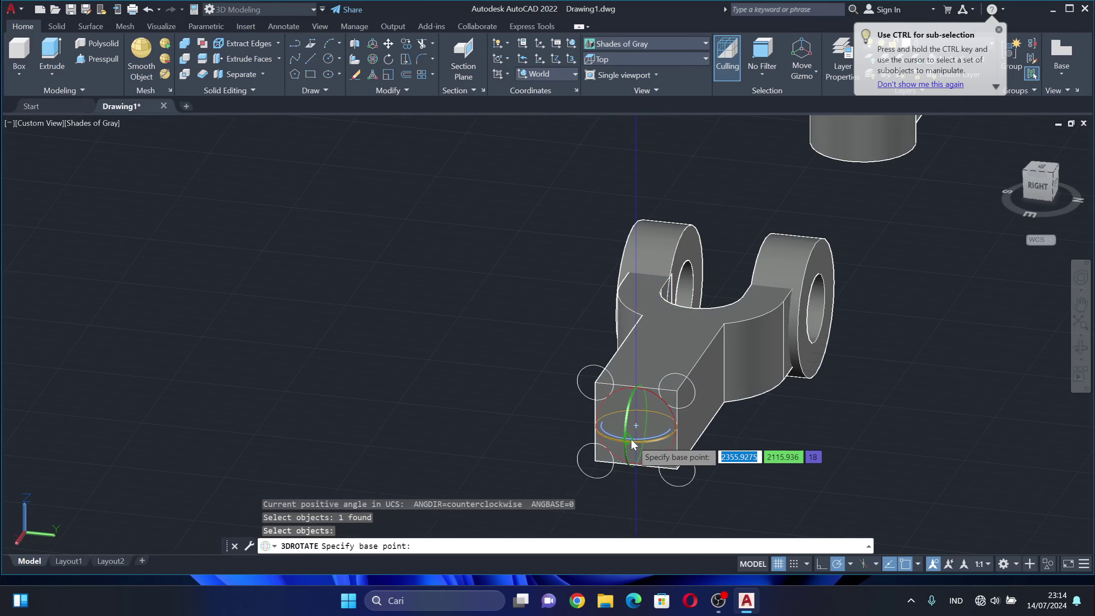
{"action": "left_click", "coordinate": [630, 407]}
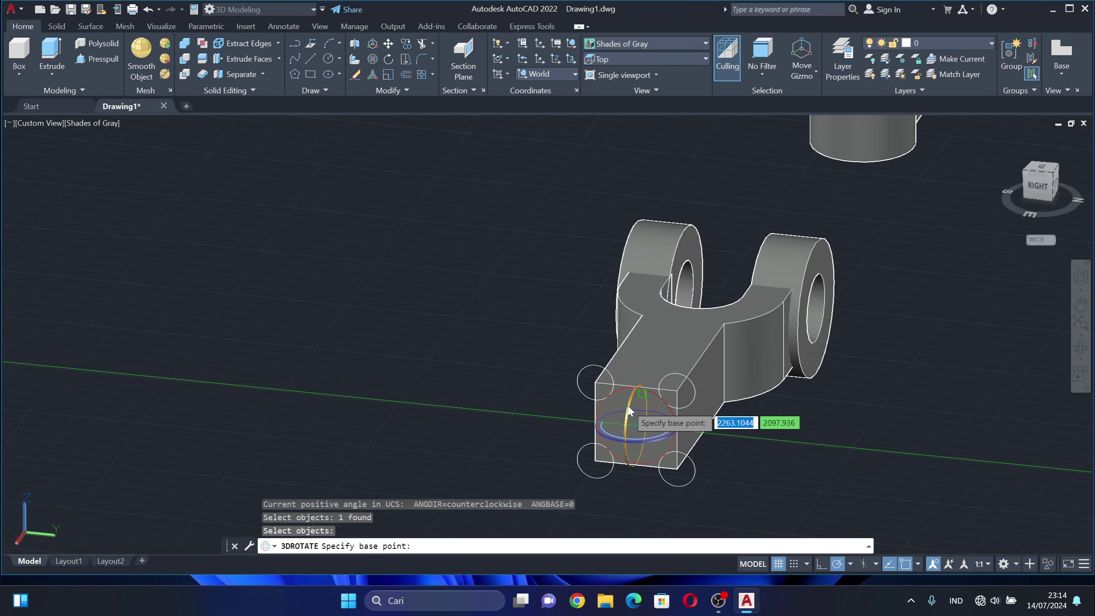
{"action": "left_click", "coordinate": [637, 396]}
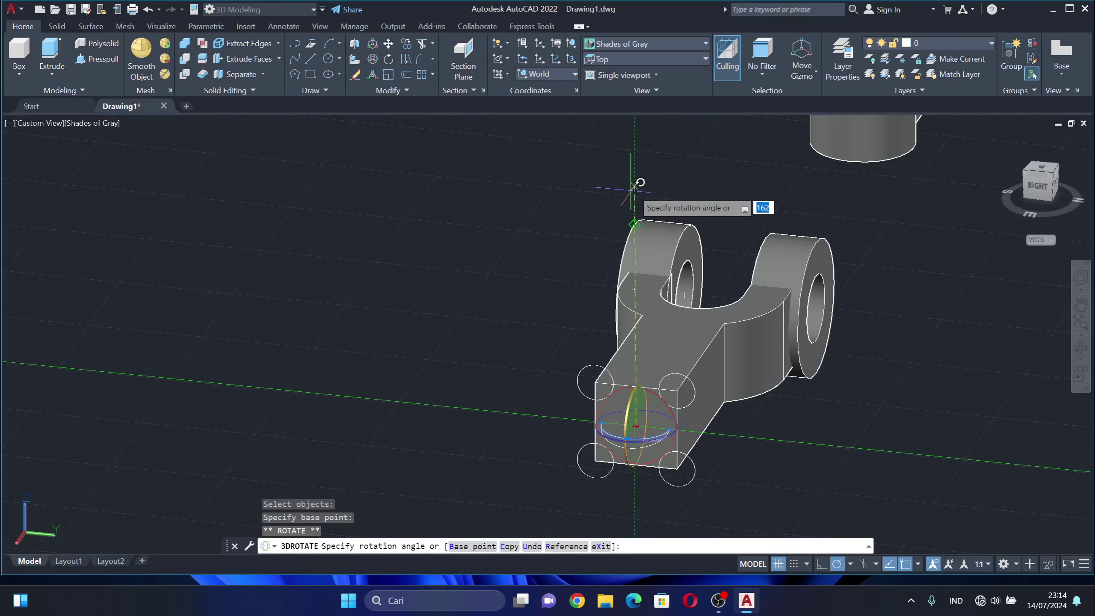
{"action": "key", "text": "Escape"}
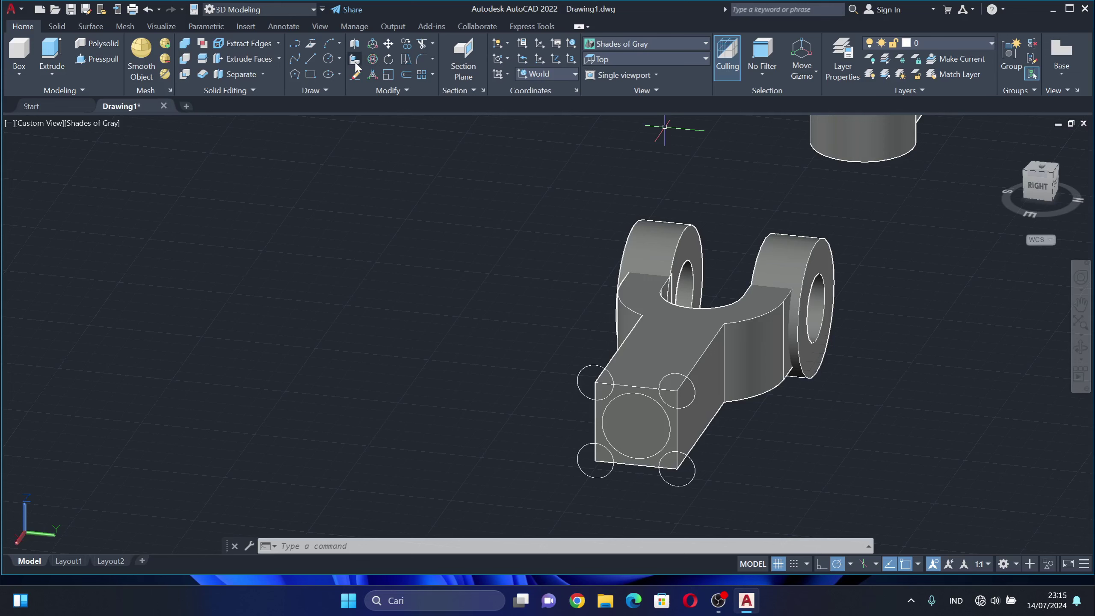
Presspull the circle at the end face's upper south corner 45 units back along the shank.
{"action": "left_click", "coordinate": [101, 61]}
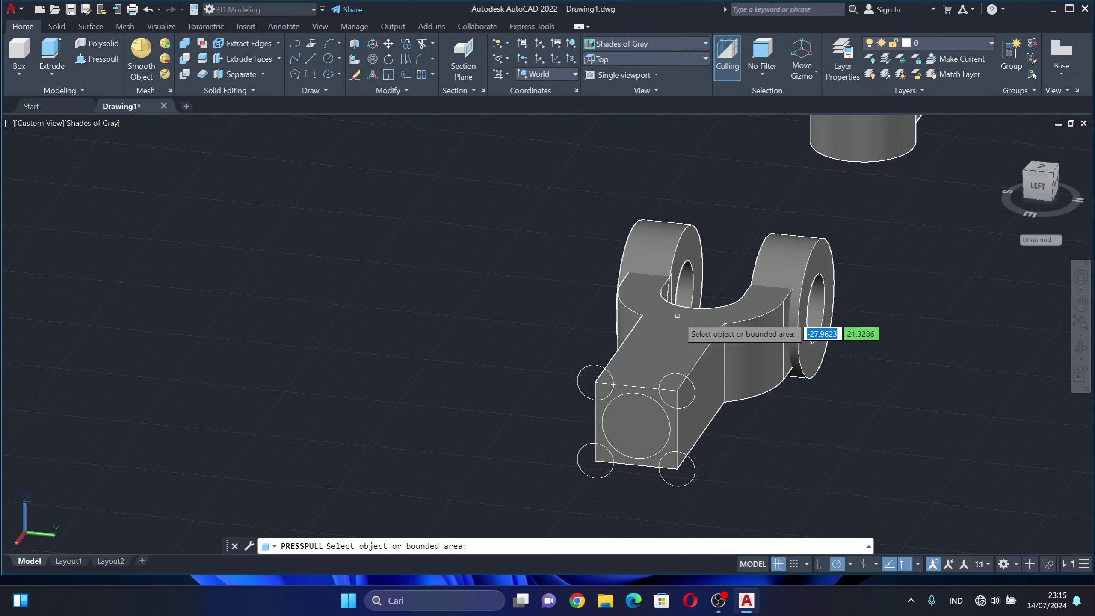
{"action": "left_click", "coordinate": [594, 376]}
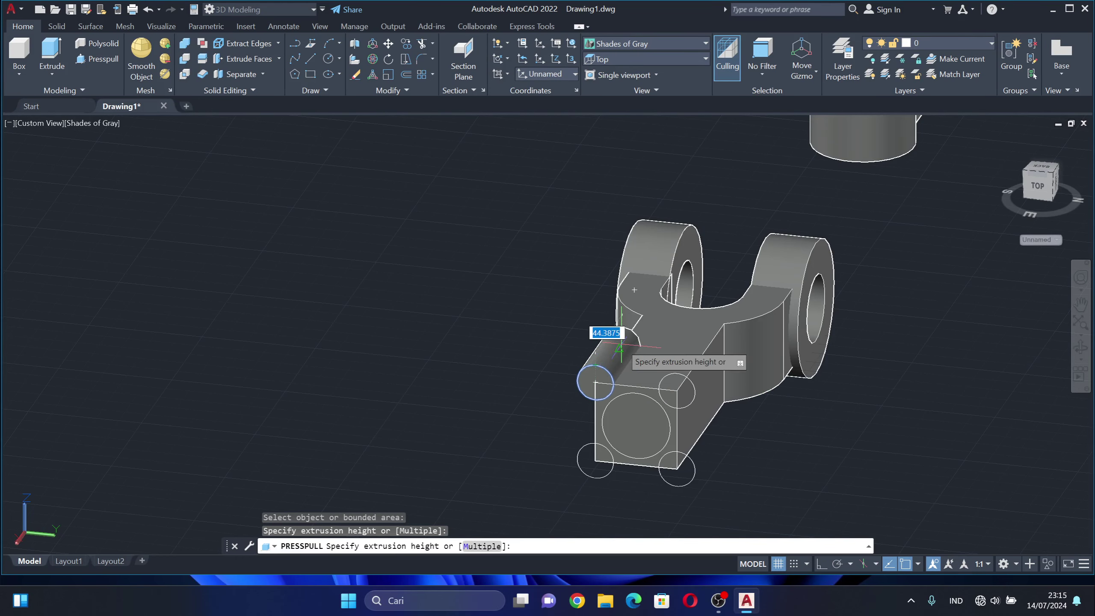
{"action": "type", "text": "45"}
{"action": "key", "text": "Return"}
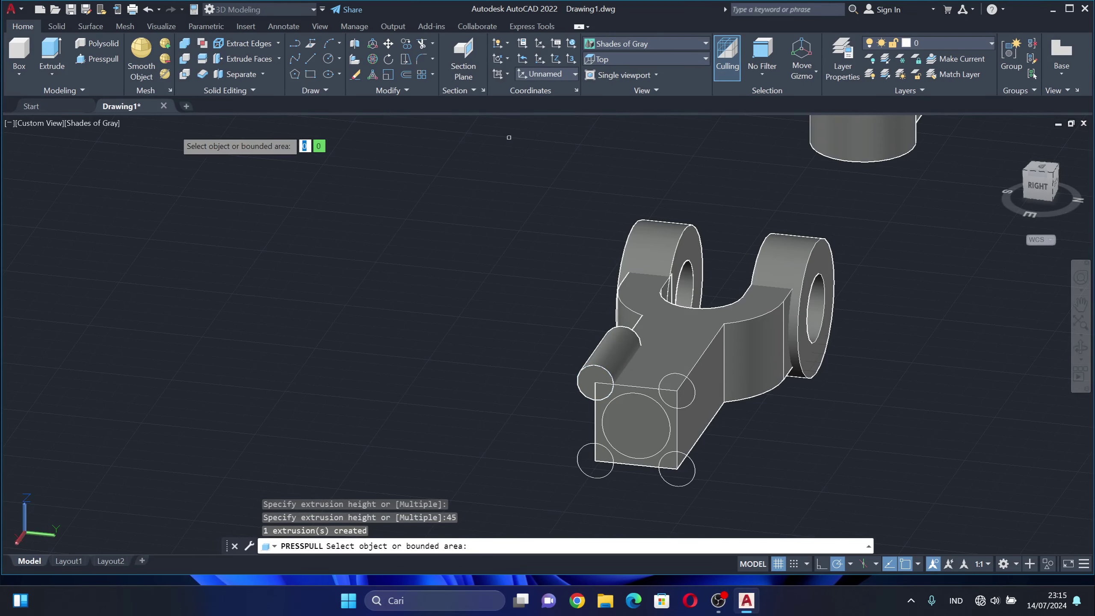
Presspull the circle at the end face's lower north corner 45 units back along the shank.
{"action": "left_click", "coordinate": [103, 58]}
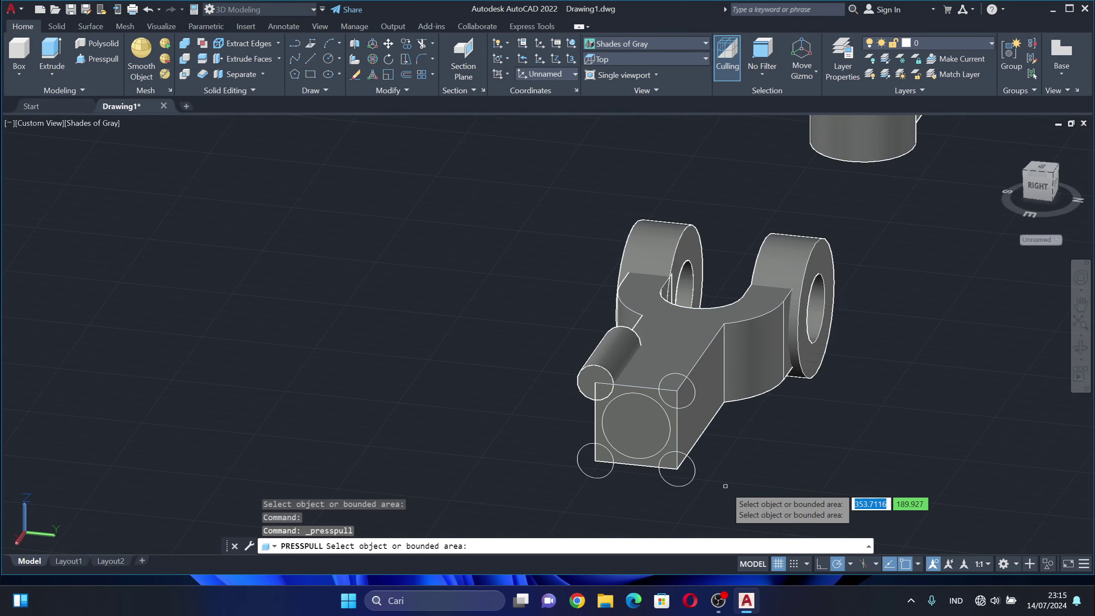
{"action": "left_click", "coordinate": [692, 483]}
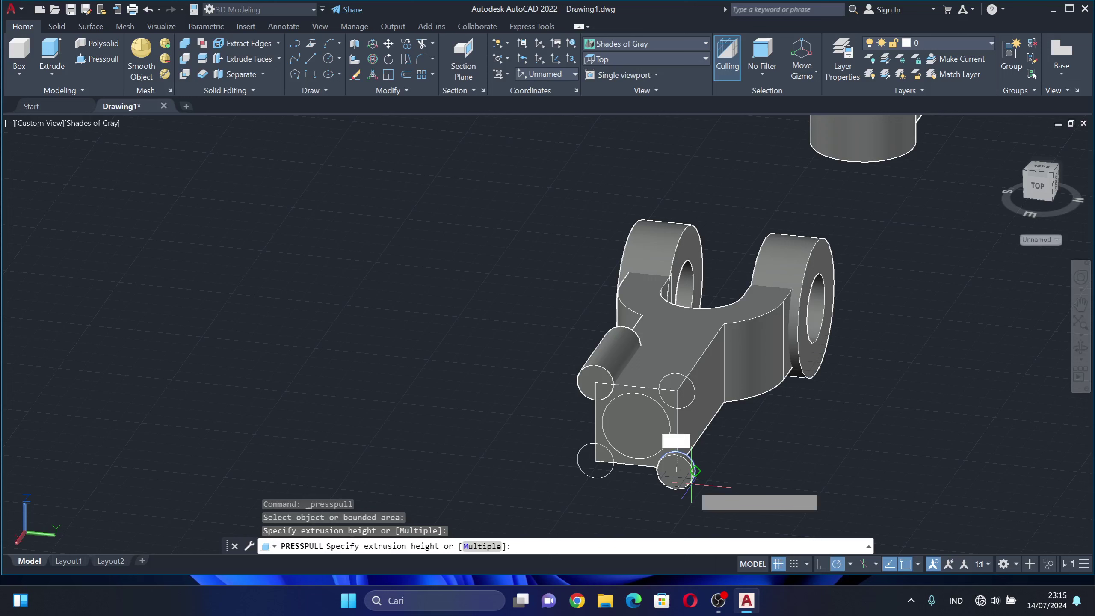
{"action": "type", "text": "45"}
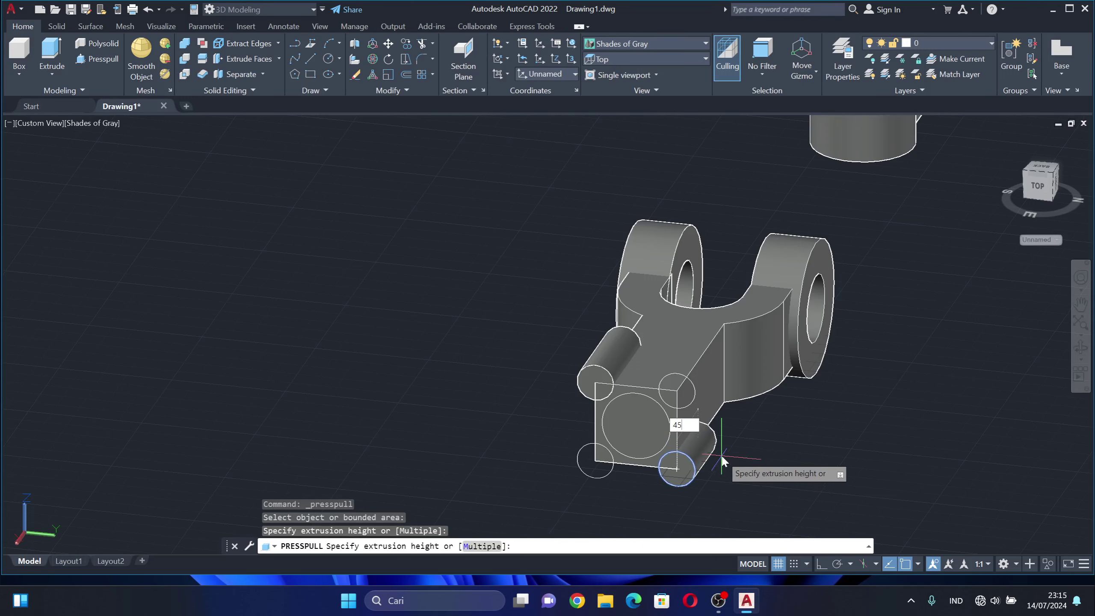
{"action": "key", "text": "Return"}
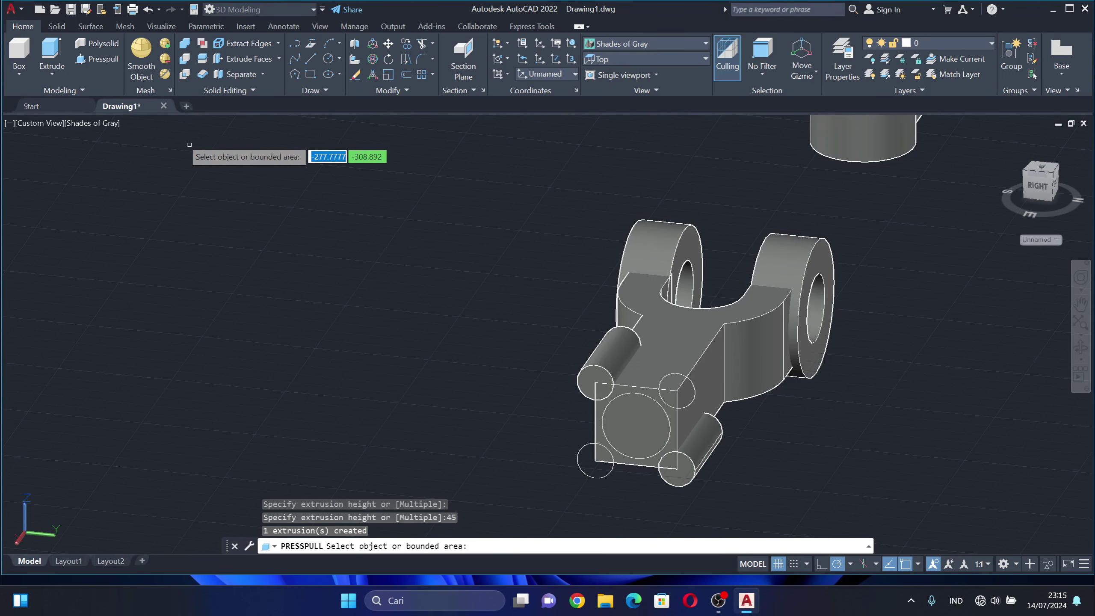
{"action": "left_click", "coordinate": [89, 58]}
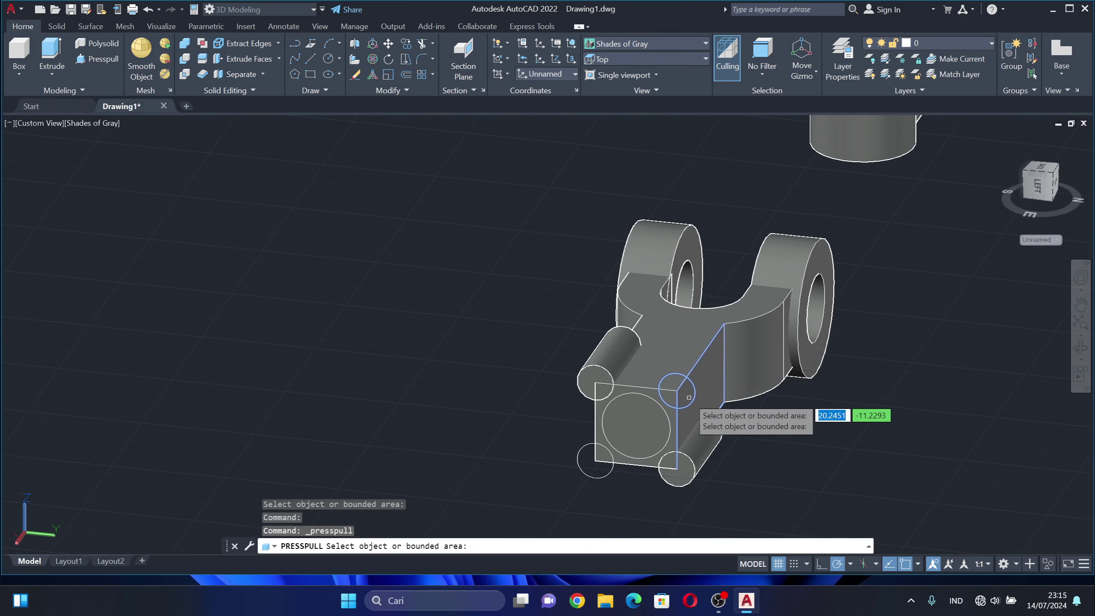
{"action": "left_click", "coordinate": [661, 398]}
{"action": "key", "text": "Escape"}
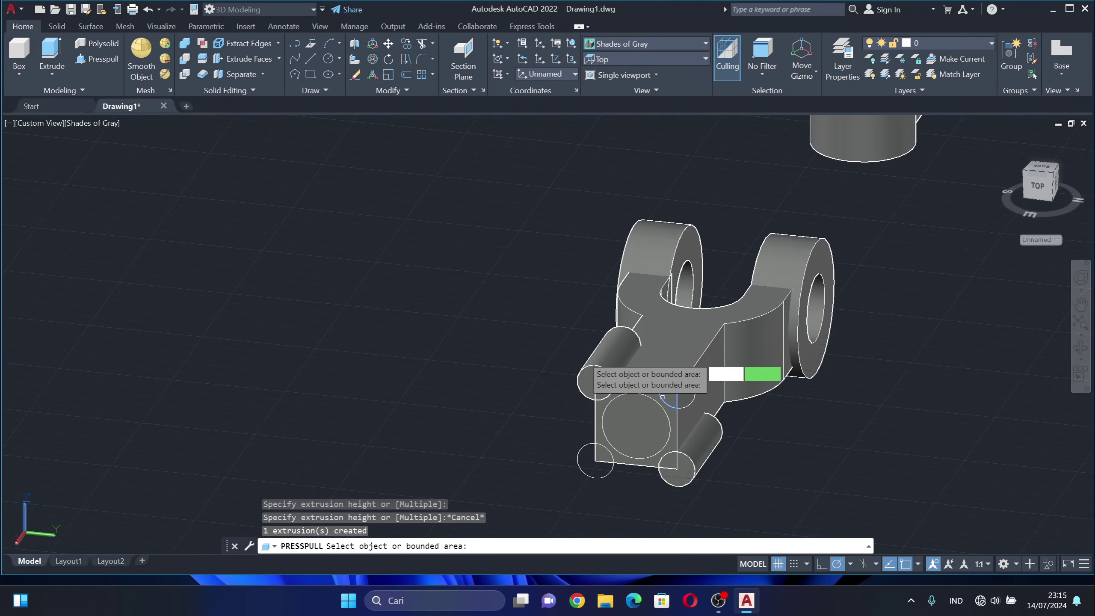
{"action": "key", "text": "Return"}
Presspull the circle at the end face's upper north corner 45 units back along the shank.
{"action": "key", "text": "Return"}
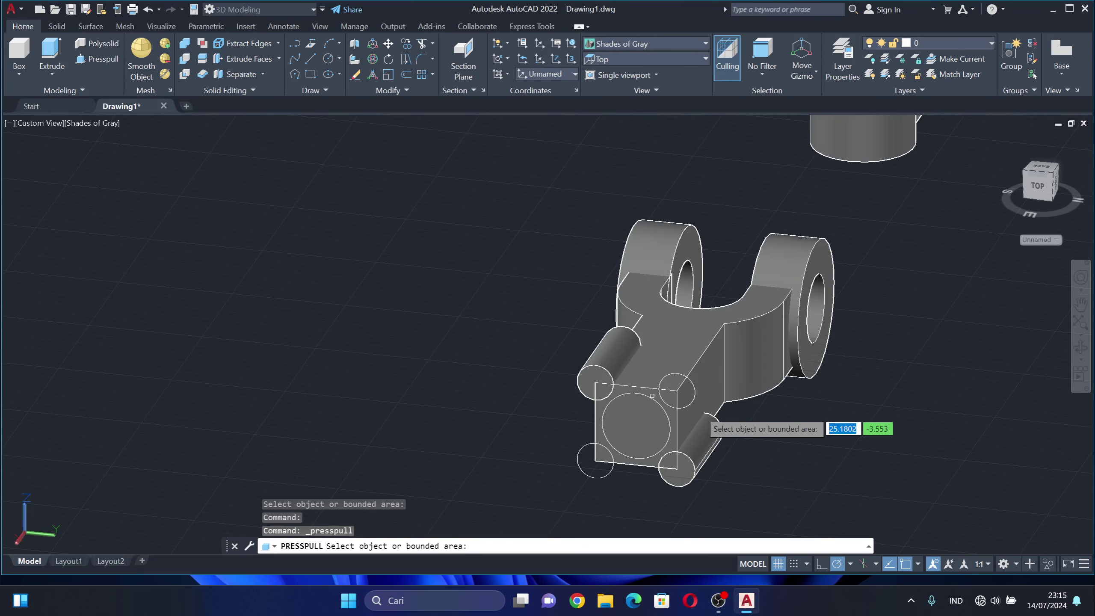
{"action": "left_click", "coordinate": [693, 386]}
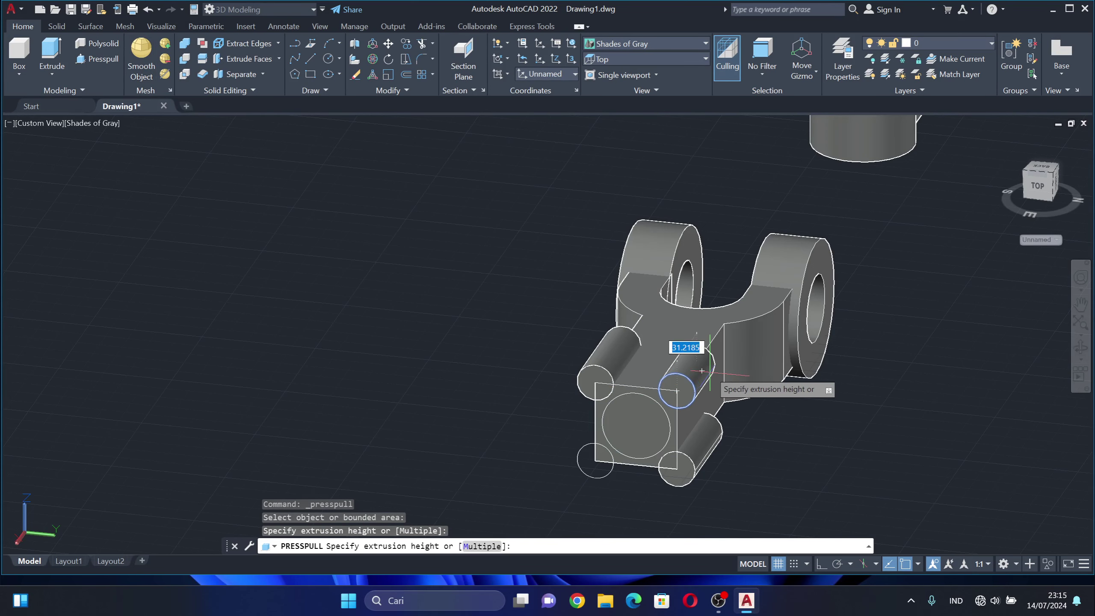
{"action": "type", "text": "45"}
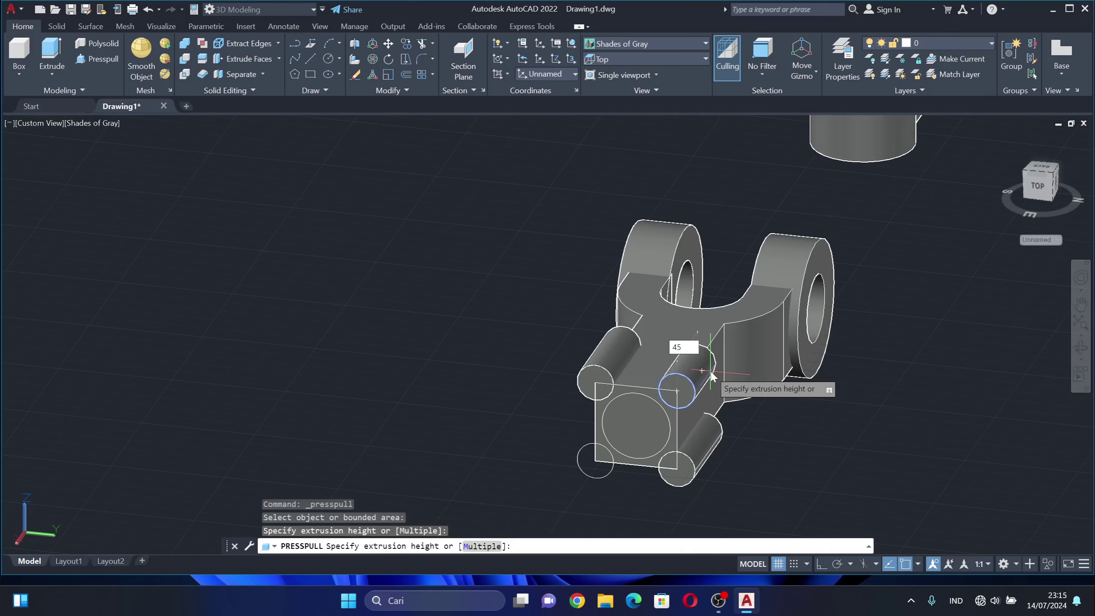
{"action": "key", "text": "Return"}
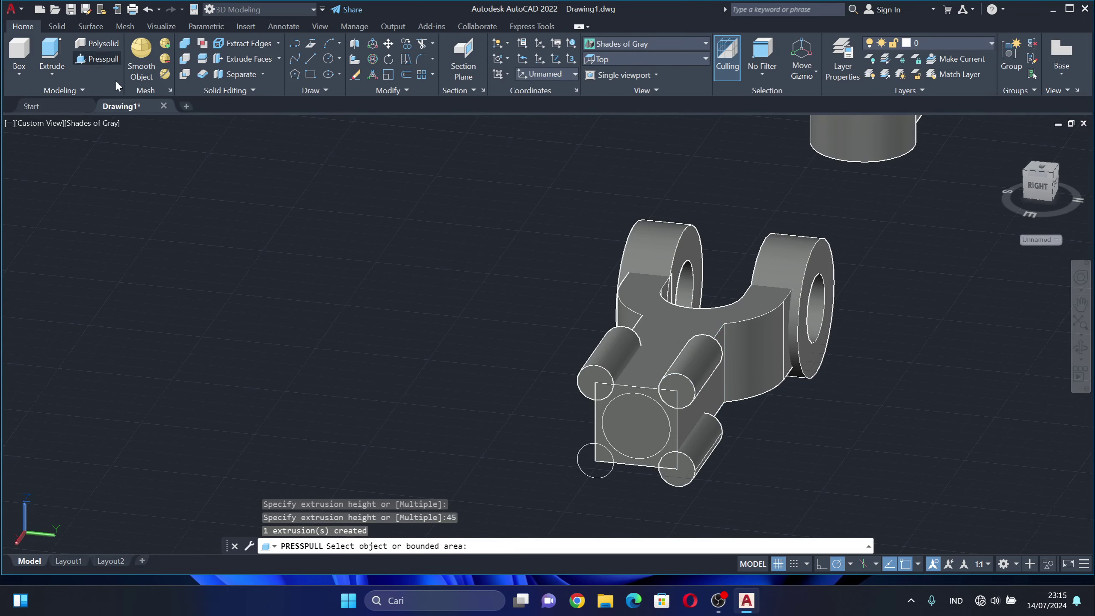
Presspull the circle at the end face's lower south corner 45 units back along the shank.
{"action": "left_click", "coordinate": [97, 59]}
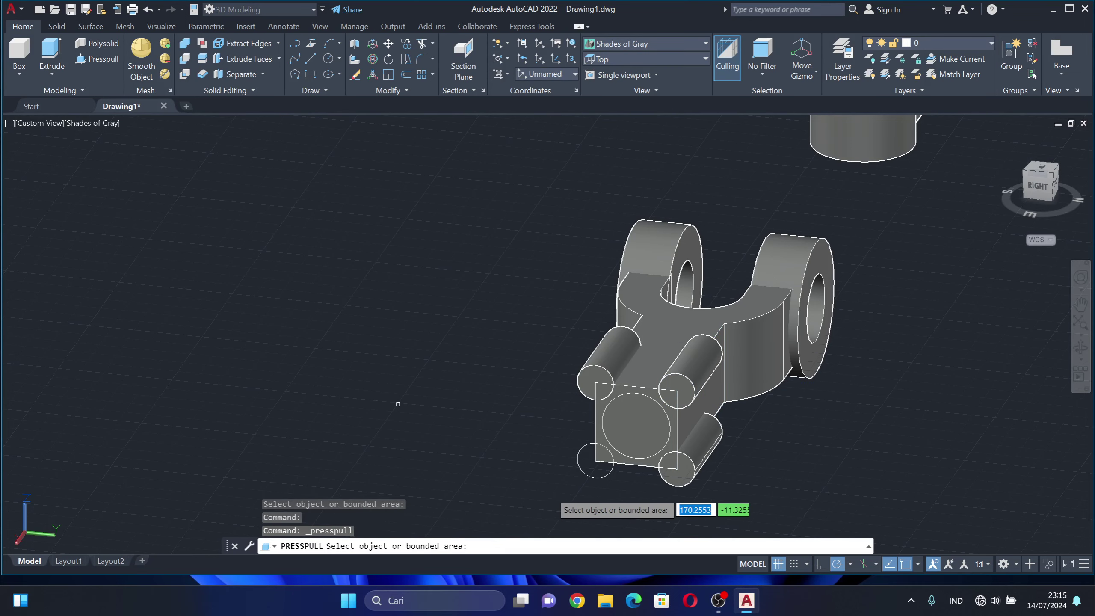
{"action": "left_click", "coordinate": [592, 474]}
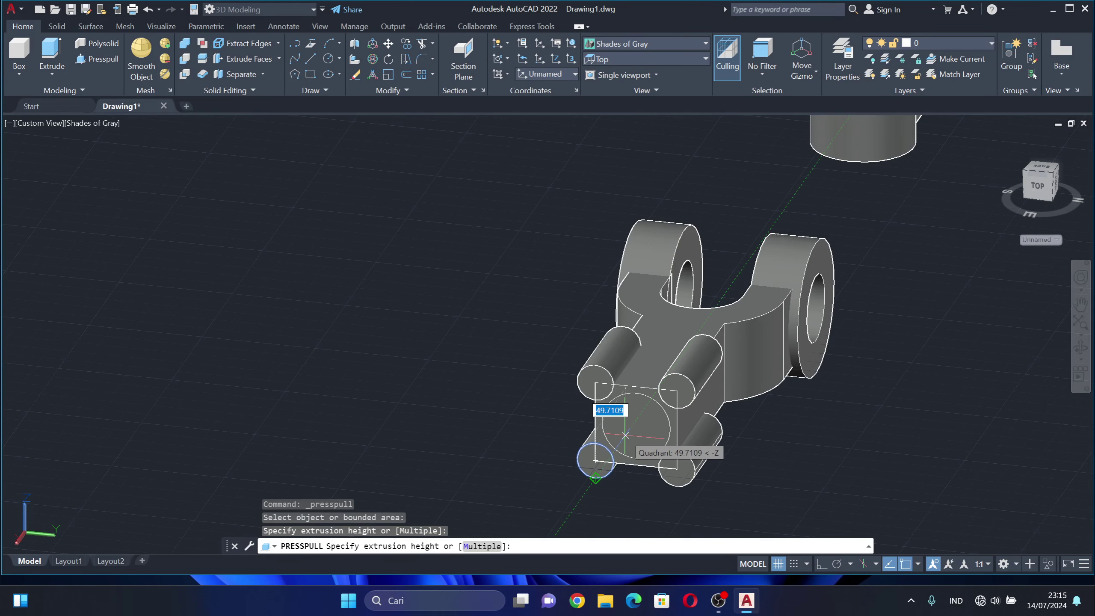
{"action": "type", "text": "45"}
{"action": "key", "text": "Return"}
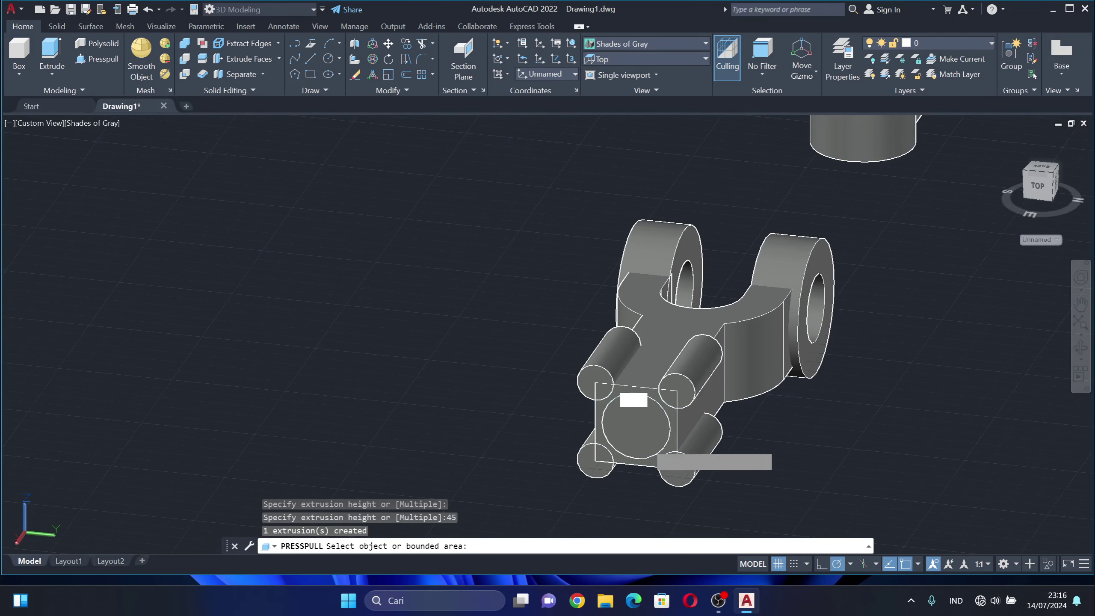
Presspull the central circle on the shank's end face 20 units outward.
{"action": "left_click", "coordinate": [635, 448]}
{"action": "type", "text": "20"}
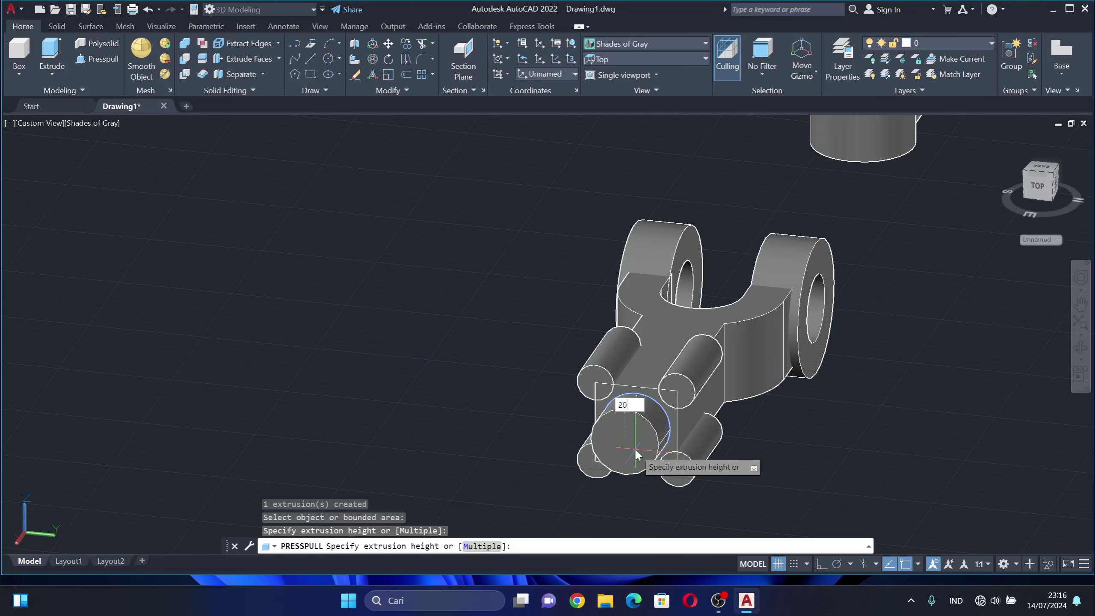
{"action": "key", "text": "Return"}
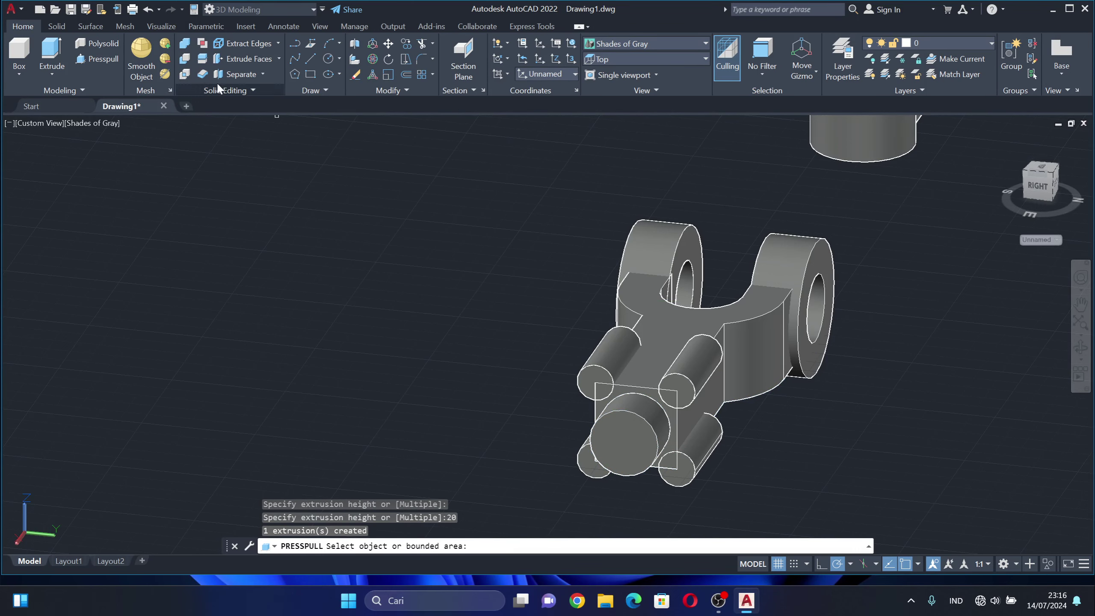
Subtract the four corner cylinders from the fork body to cut grooves along the shank's corners.
{"action": "left_click", "coordinate": [185, 59]}
{"action": "left_click", "coordinate": [689, 409]}
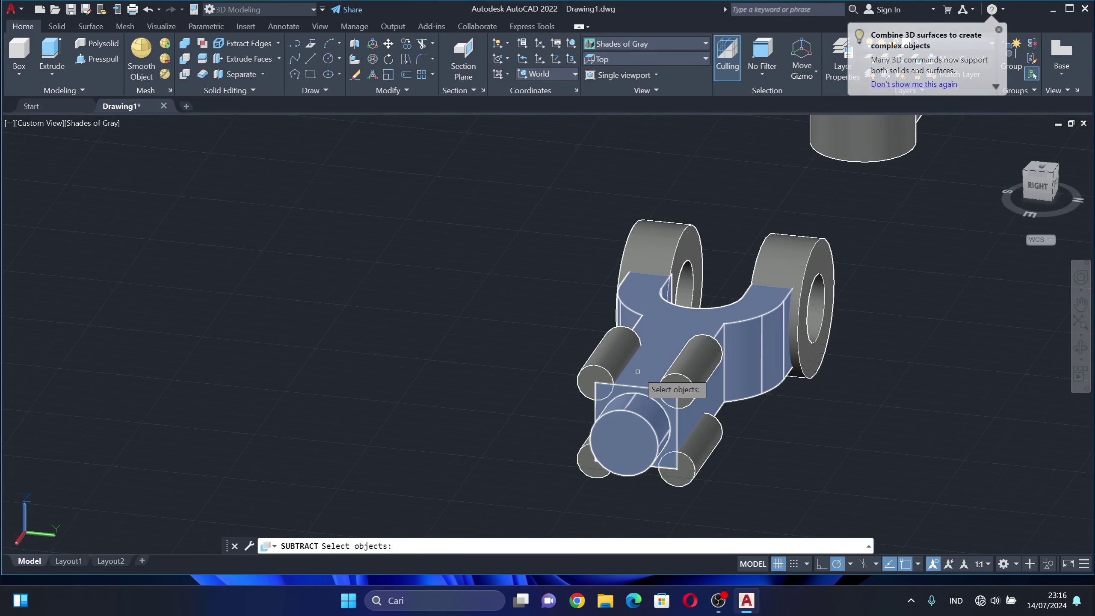
{"action": "key", "text": "Return"}
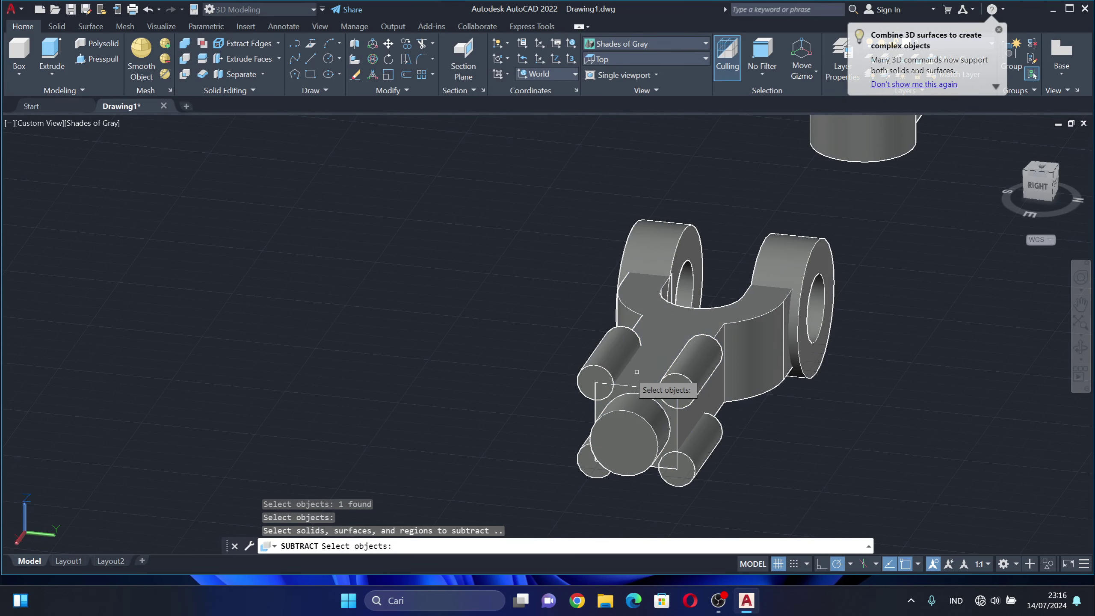
{"action": "left_click", "coordinate": [611, 365]}
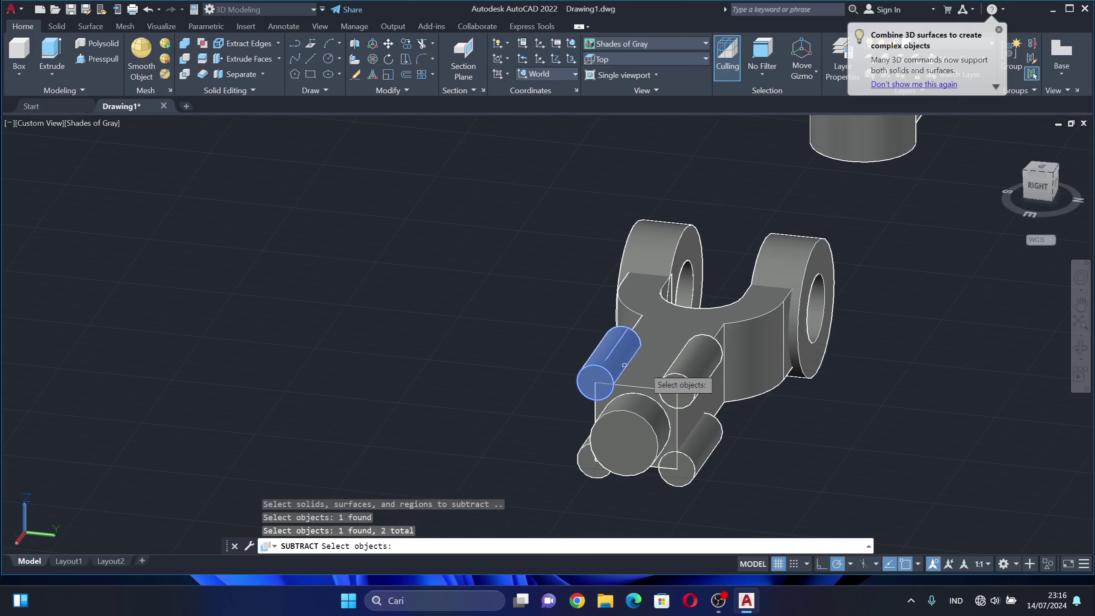
{"action": "left_click", "coordinate": [695, 367]}
{"action": "left_click", "coordinate": [712, 445]}
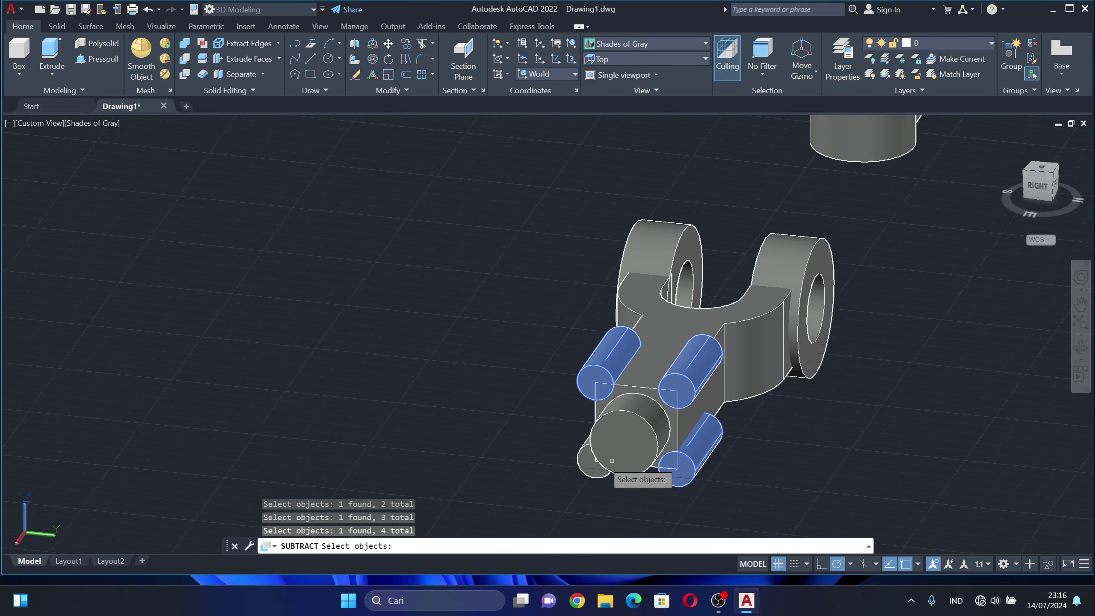
{"action": "left_click", "coordinate": [586, 462]}
{"action": "left_click", "coordinate": [585, 465]}
{"action": "key", "text": "Return"}
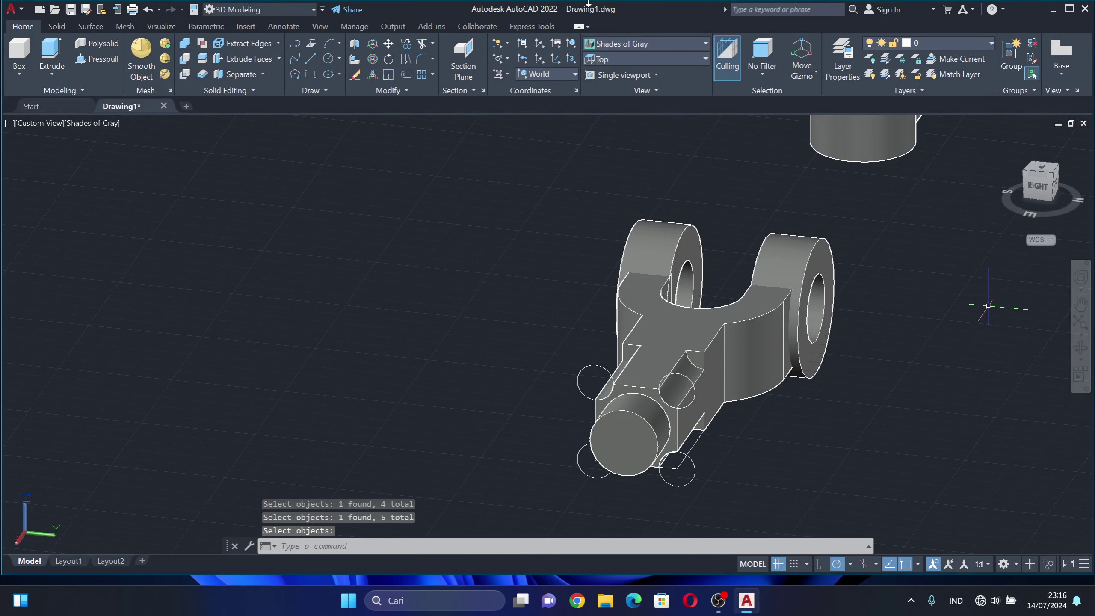
Erase the four leftover corner circles at the shank's end.
{"action": "left_click", "coordinate": [354, 74]}
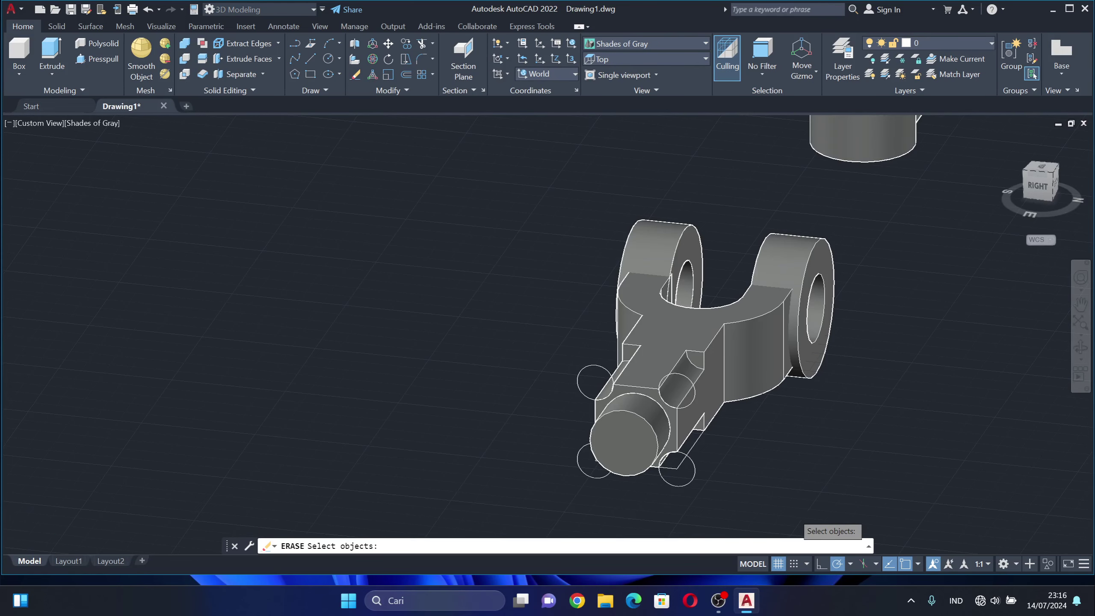
{"action": "scroll", "coordinate": [789, 513], "scroll_direction": "up", "scroll_amount": 2}
{"action": "left_click", "coordinate": [484, 333]}
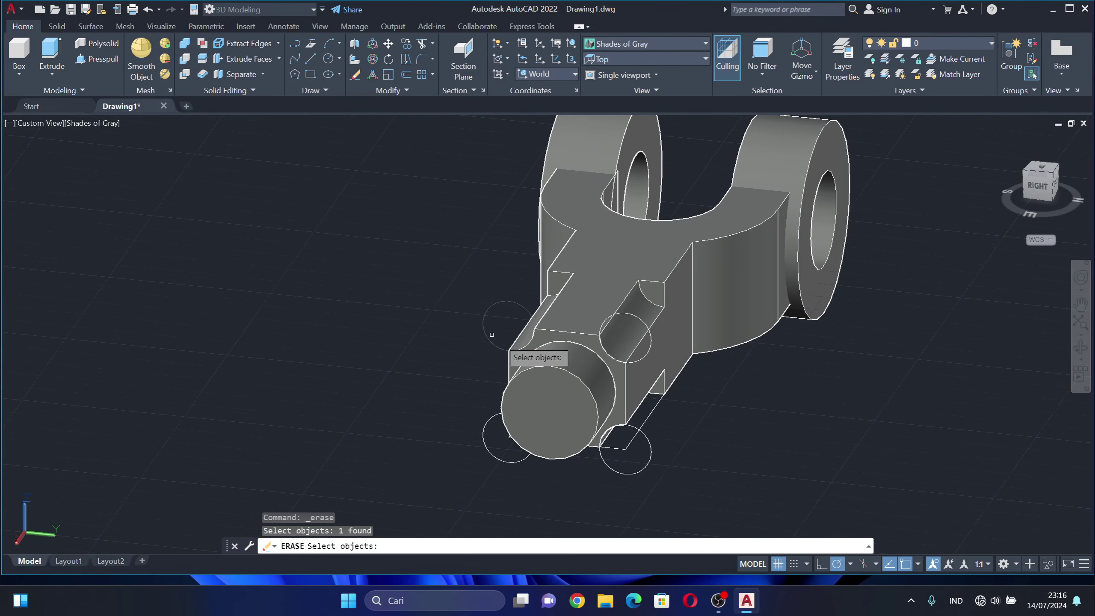
{"action": "left_click", "coordinate": [646, 324]}
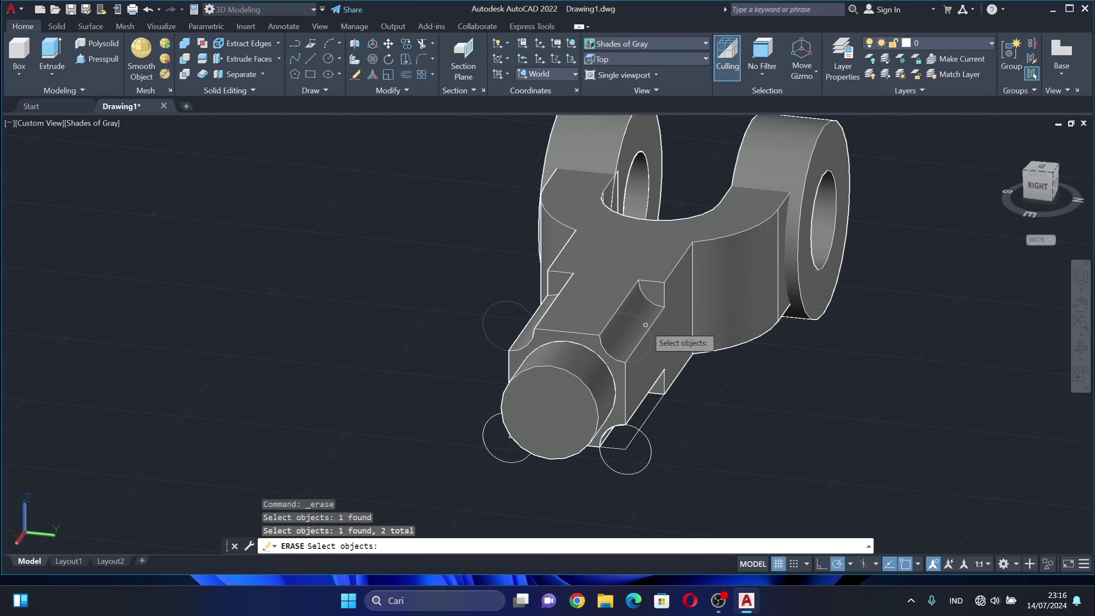
{"action": "left_click", "coordinate": [649, 462]}
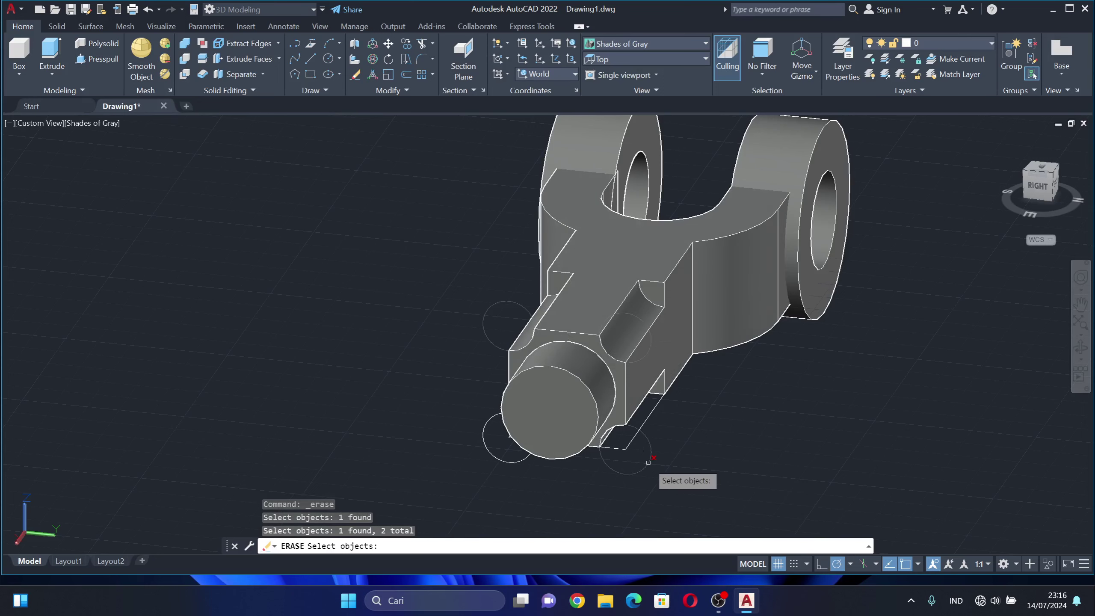
{"action": "left_click", "coordinate": [497, 463]}
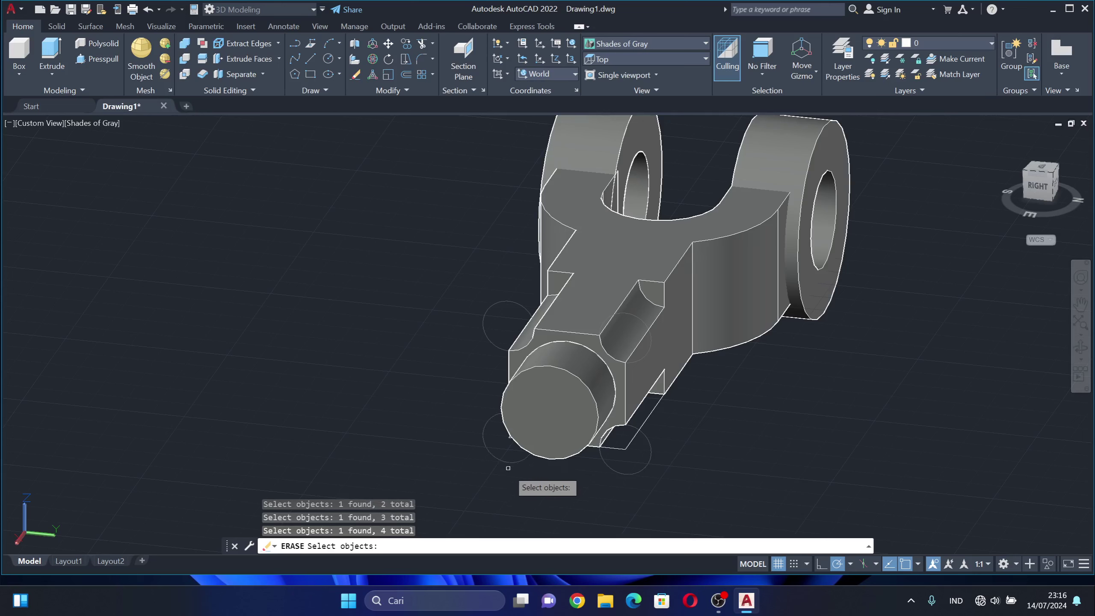
{"action": "key", "text": "Return"}
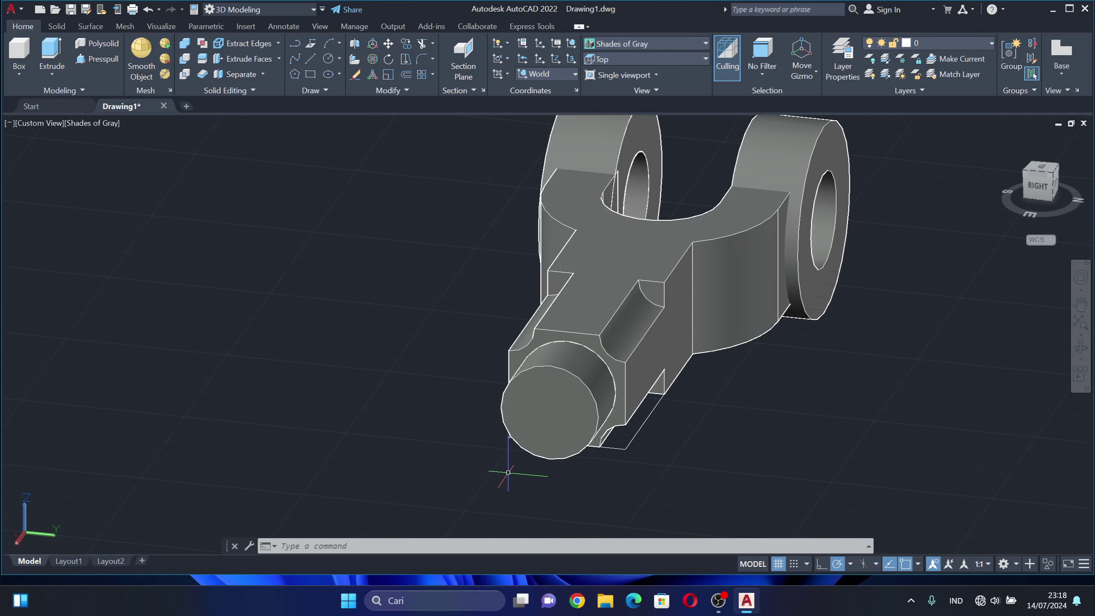
Union the two ring eyes with the fork body into one solid.
{"action": "middle_click_drag", "start_coordinate": [405, 384], "coordinate": [567, 440], "text": "shift"}
{"action": "left_click", "coordinate": [410, 142]}
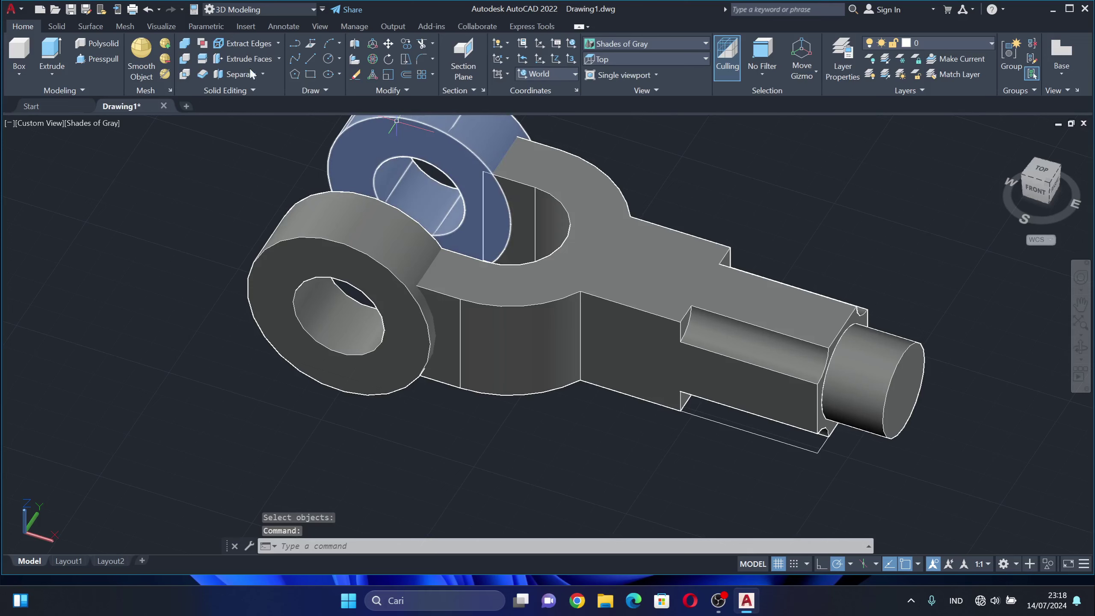
{"action": "left_click", "coordinate": [194, 43]}
{"action": "left_click", "coordinate": [427, 253]}
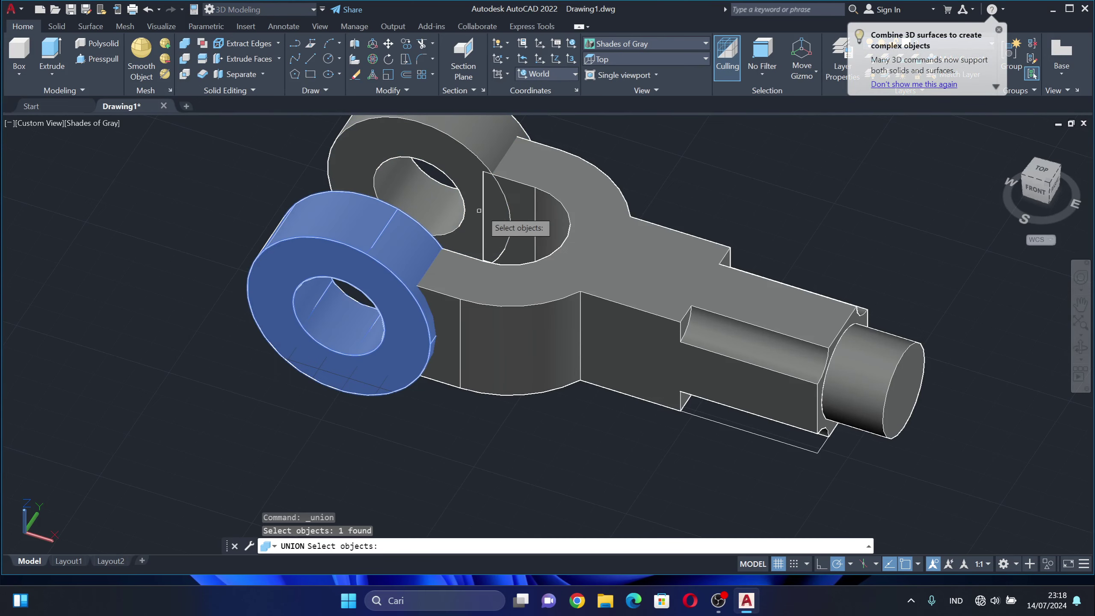
{"action": "left_click", "coordinate": [457, 159]}
{"action": "left_click", "coordinate": [601, 268]}
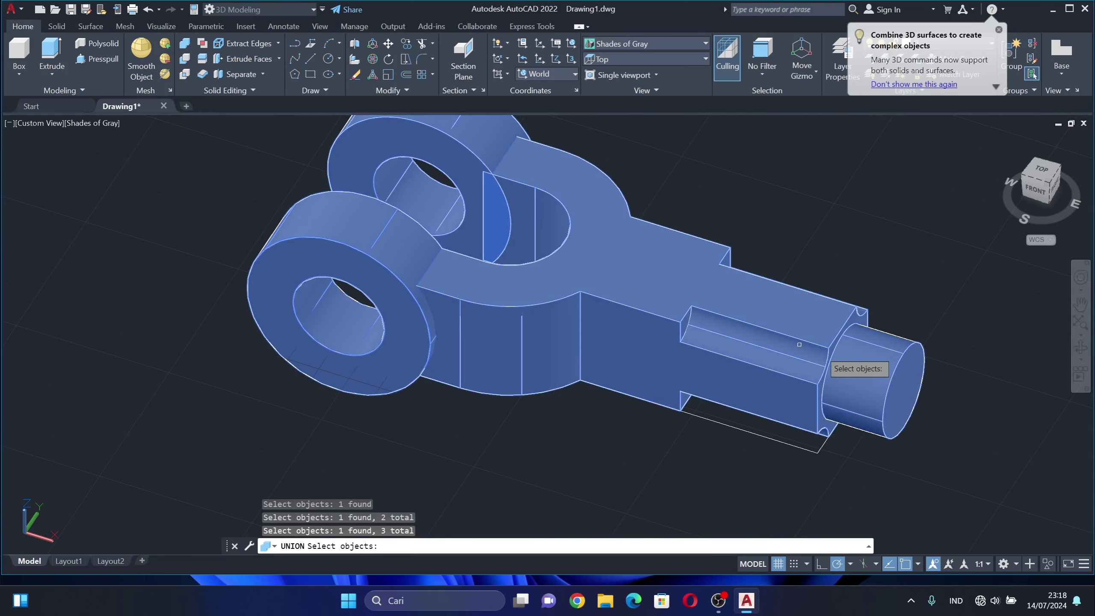
{"action": "key", "text": "Return"}
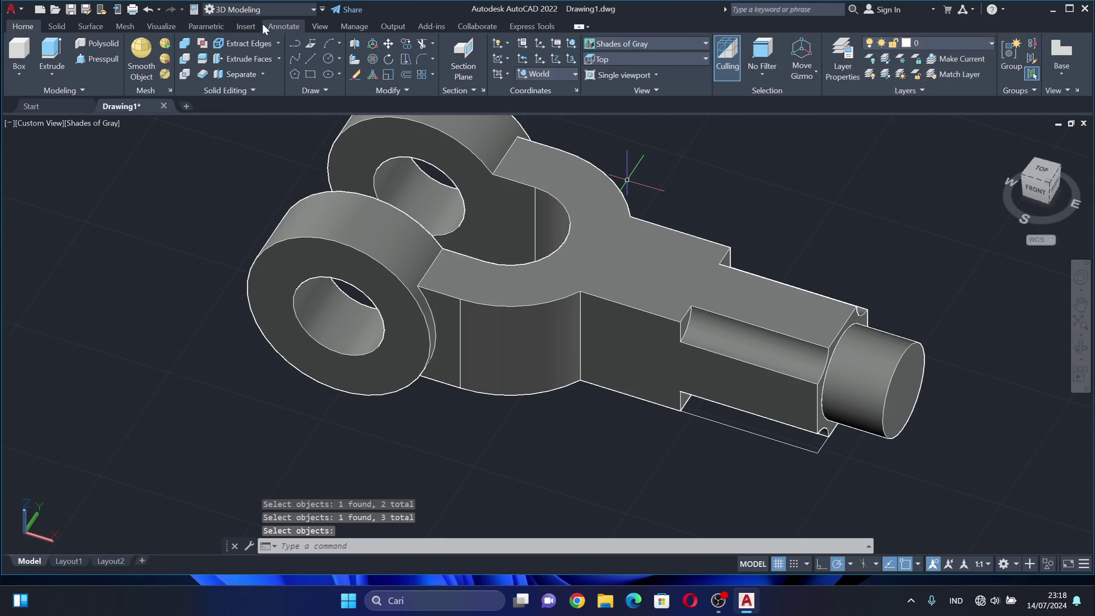
Fillet the four upper and lower edges where the ring eyes meet the fork arms with a radius of 10.
{"action": "left_click", "coordinate": [246, 26]}
{"action": "left_click", "coordinate": [207, 27]}
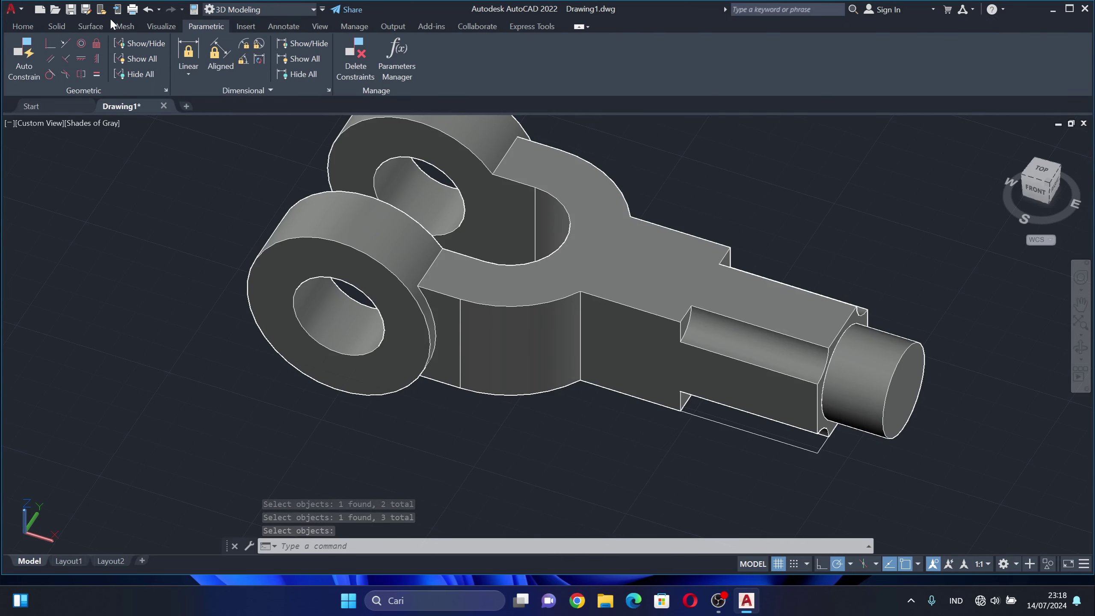
{"action": "left_click", "coordinate": [83, 26]}
{"action": "left_click", "coordinate": [56, 26]}
{"action": "left_click", "coordinate": [477, 55]}
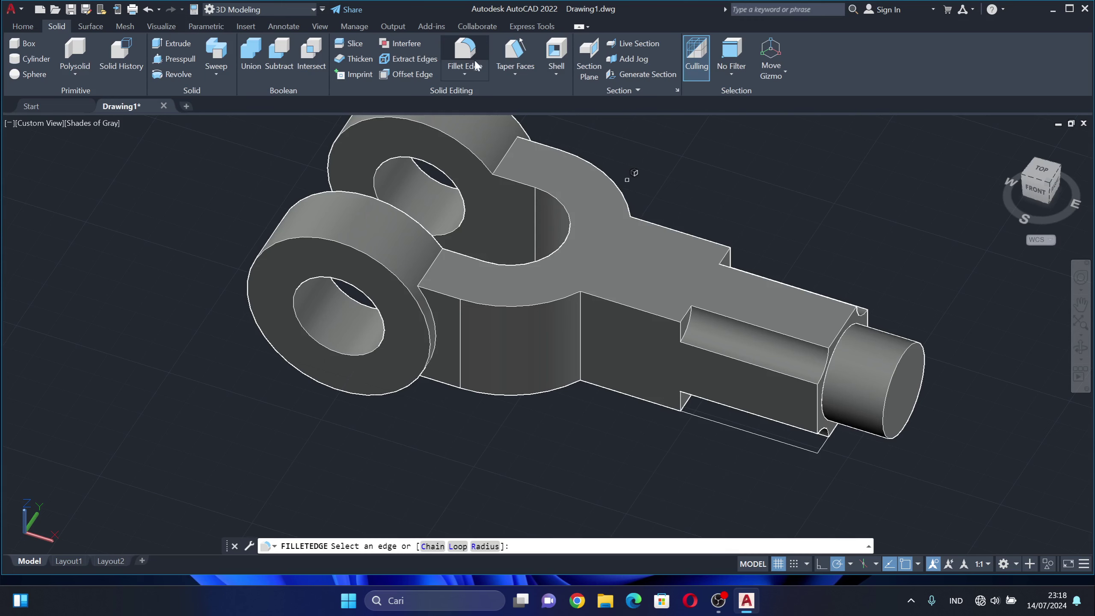
{"action": "left_click", "coordinate": [501, 157]}
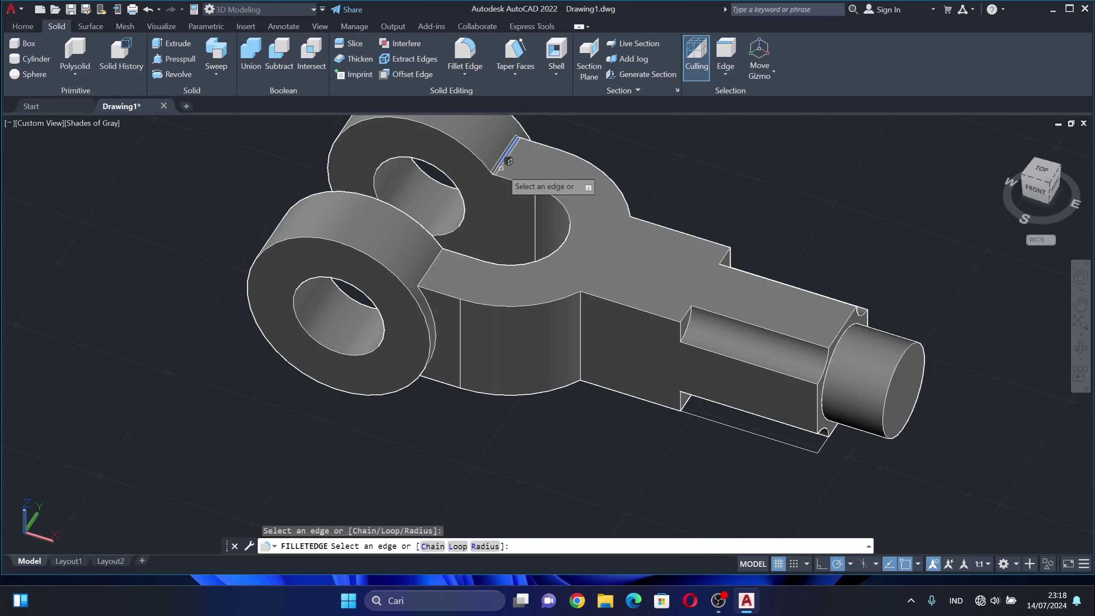
{"action": "key", "text": "Down"}
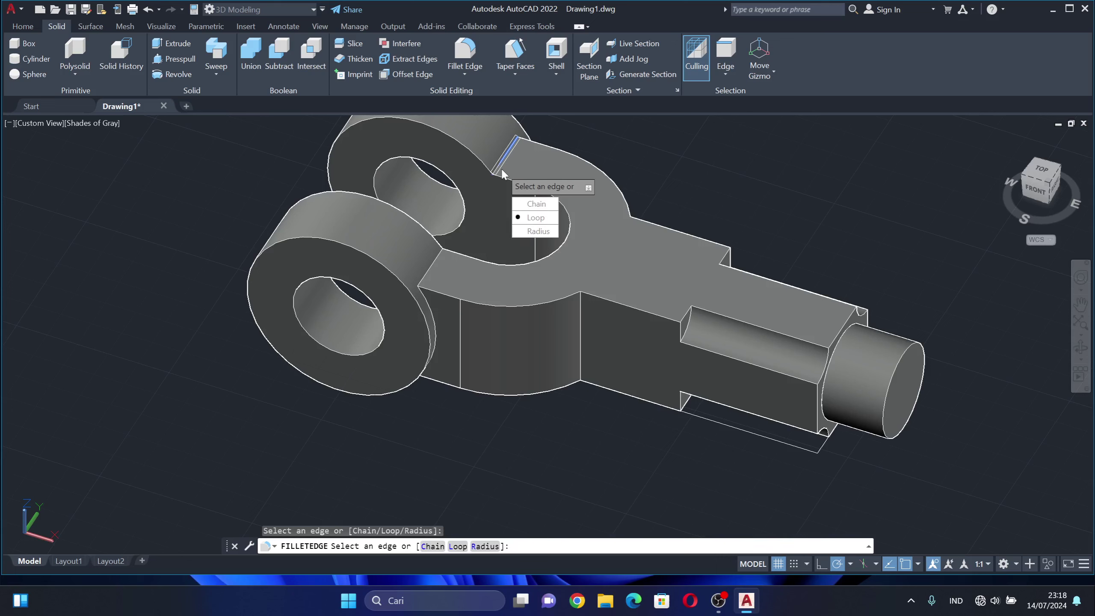
{"action": "key", "text": "Return"}
{"action": "type", "text": "10"}
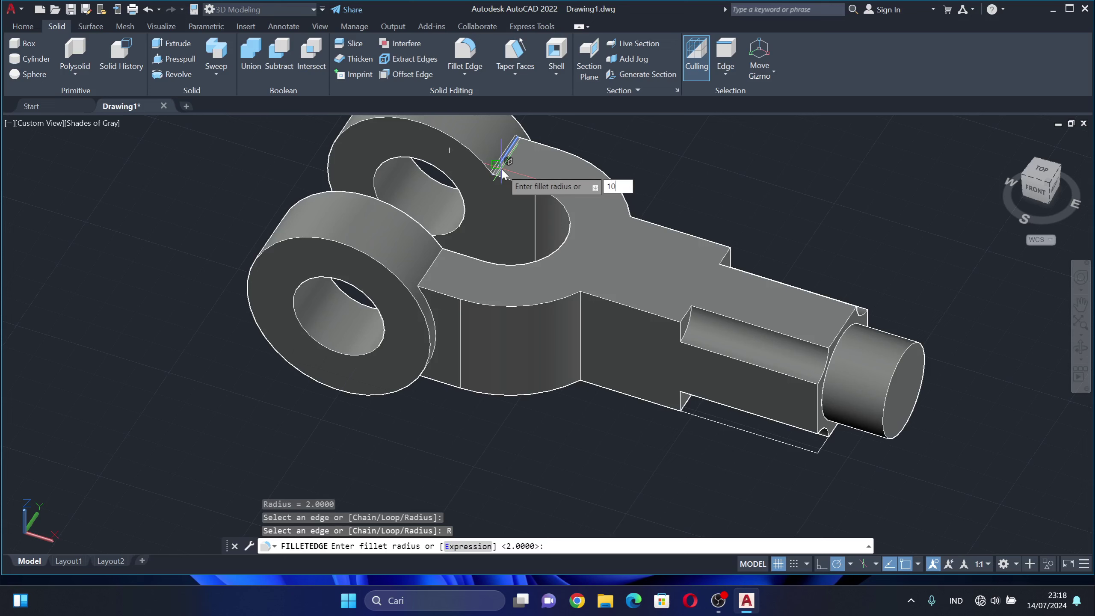
{"action": "key", "text": "Return"}
{"action": "left_click", "coordinate": [493, 157]}
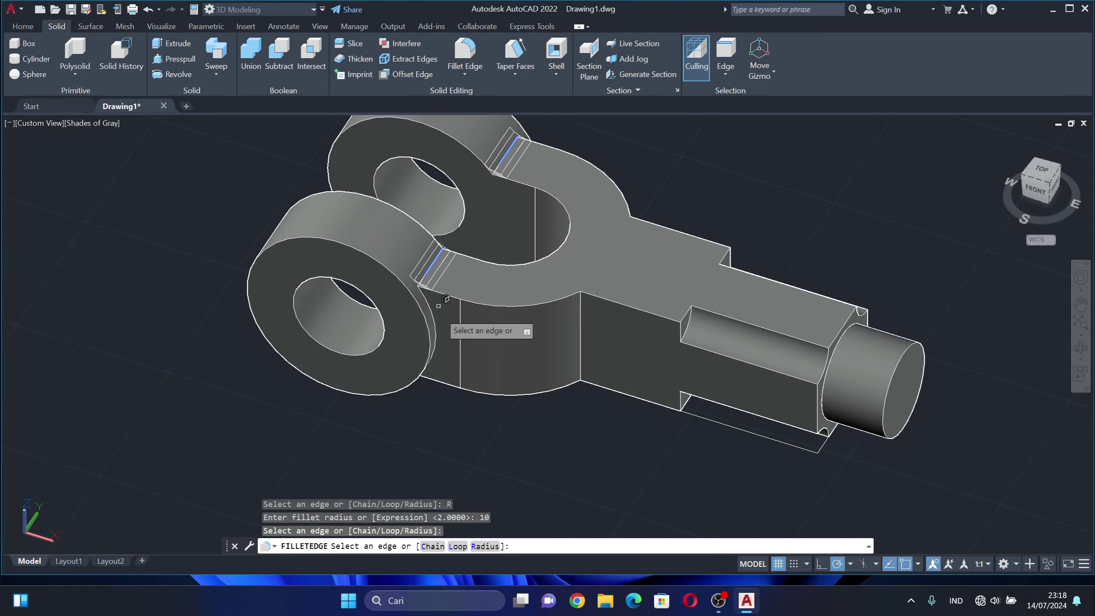
{"action": "middle_click_drag", "start_coordinate": [593, 330], "coordinate": [452, 267], "text": "shift"}
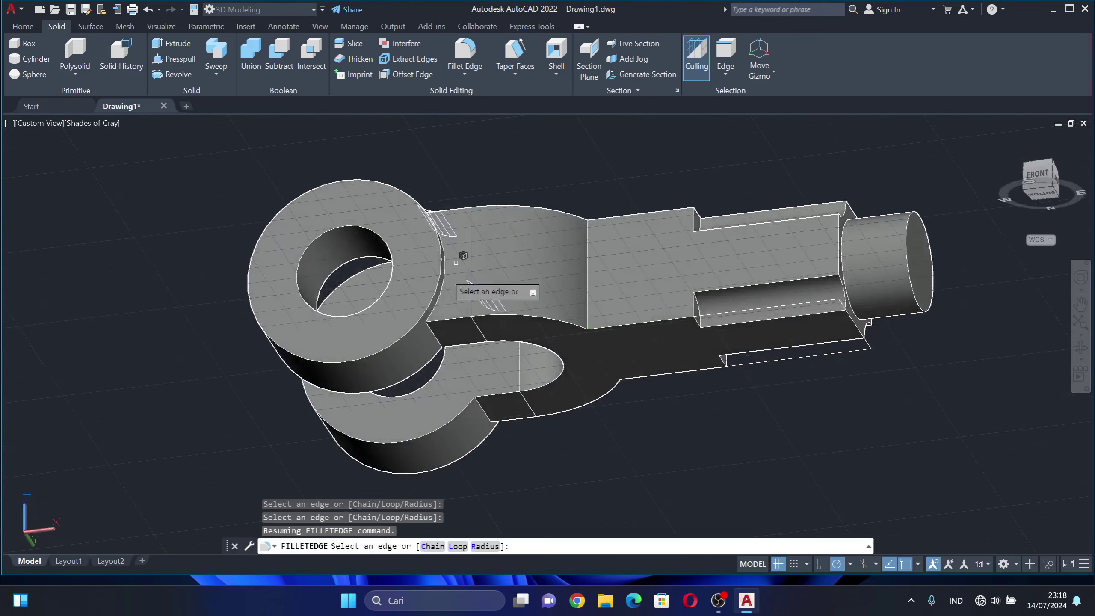
{"action": "left_click", "coordinate": [442, 340]}
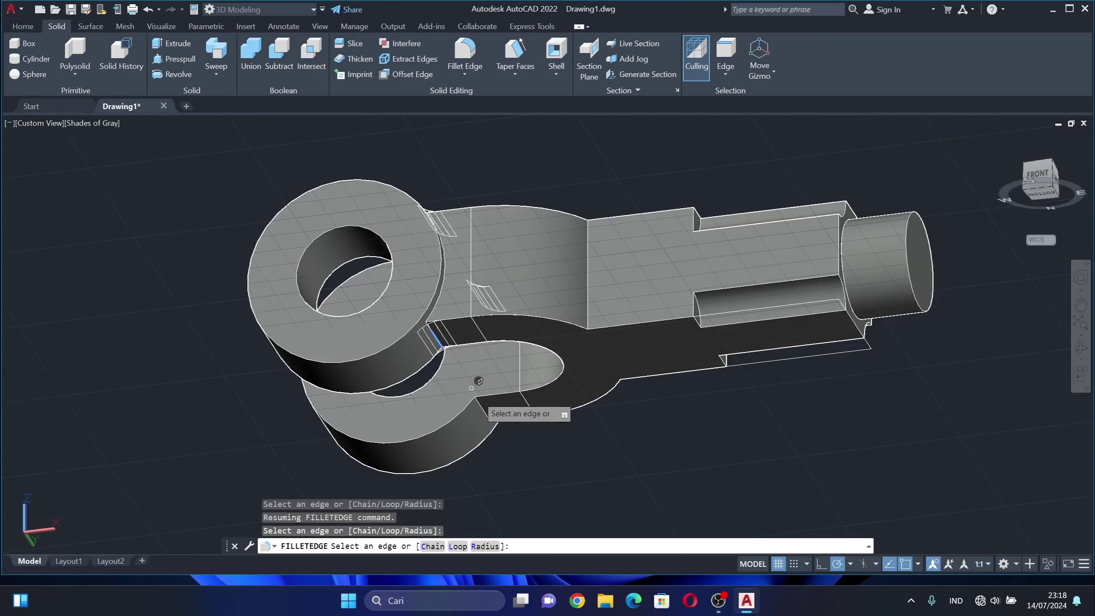
{"action": "left_click", "coordinate": [489, 415]}
{"action": "key", "text": "Return"}
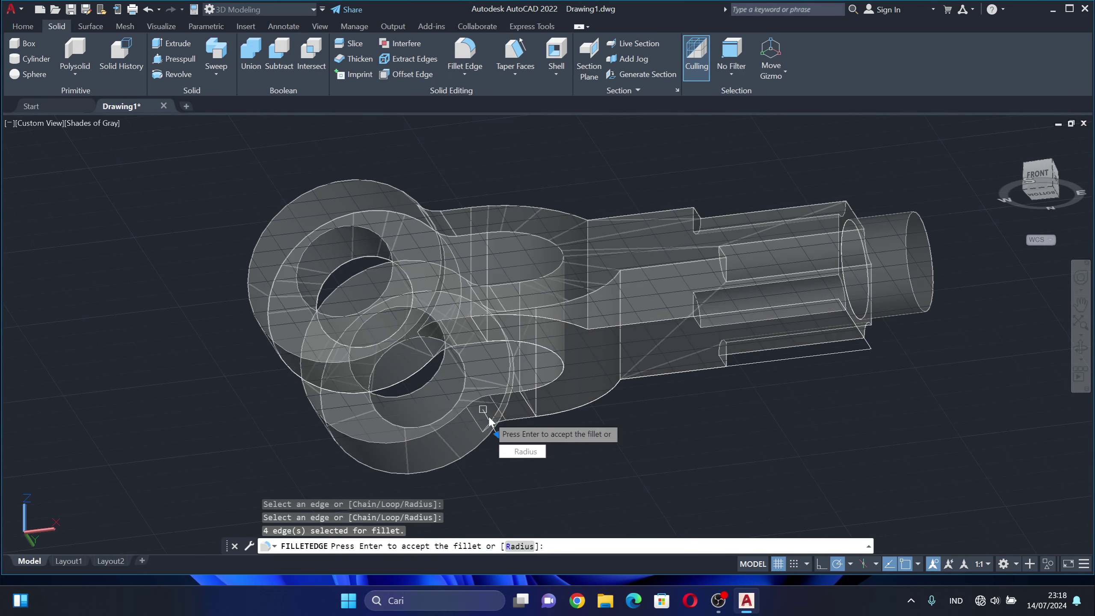
{"action": "key", "text": "Return"}
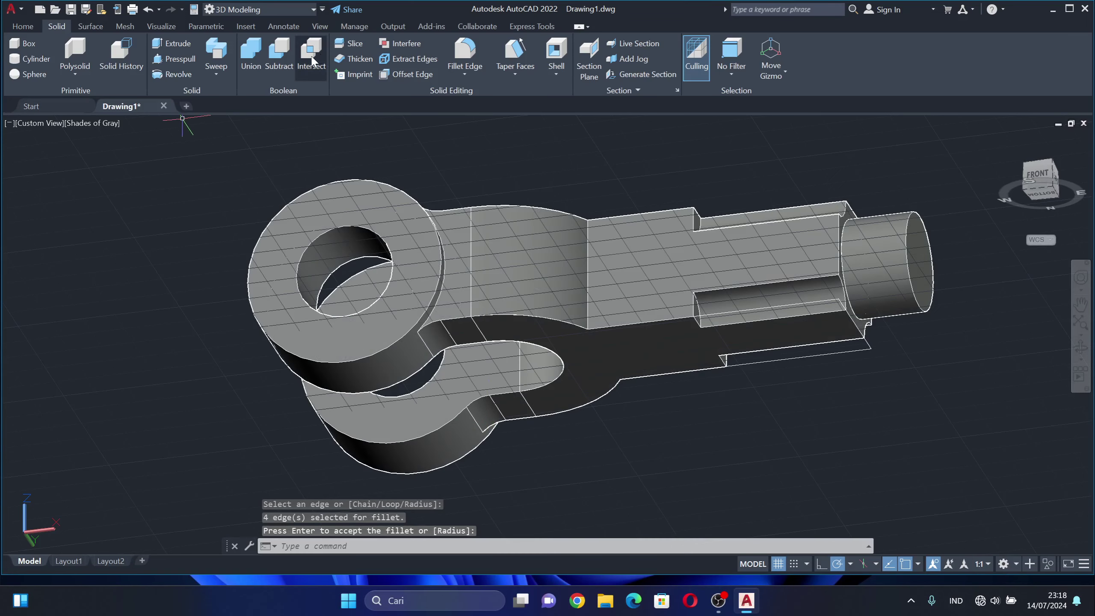
Fillet the two vertical edges where the curved fork arms meet the shank with a radius of 15.
{"action": "left_click", "coordinate": [465, 56]}
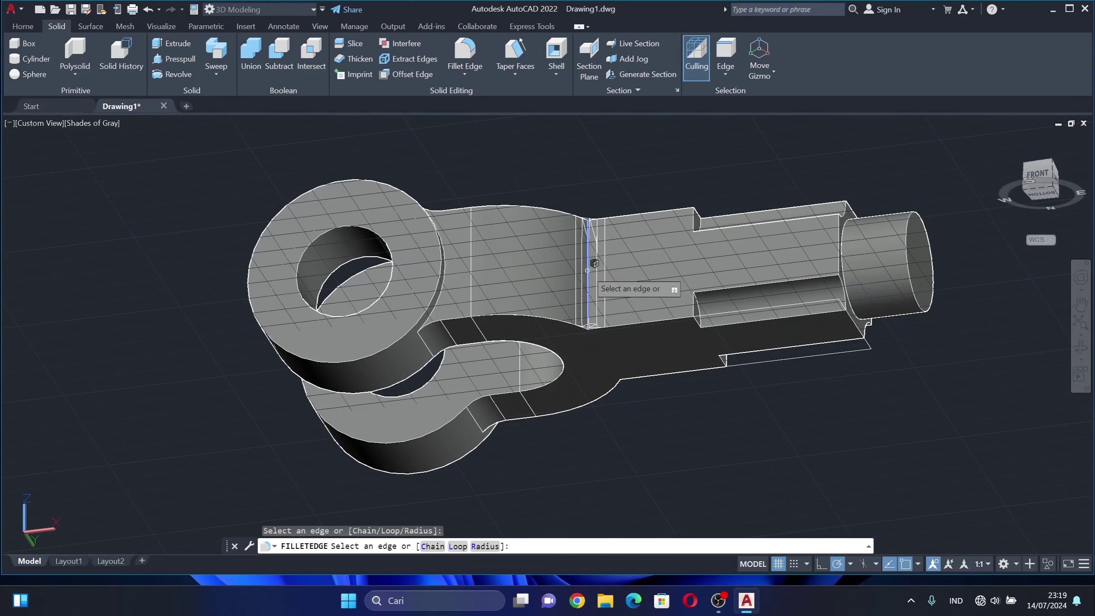
{"action": "key", "text": "Down"}
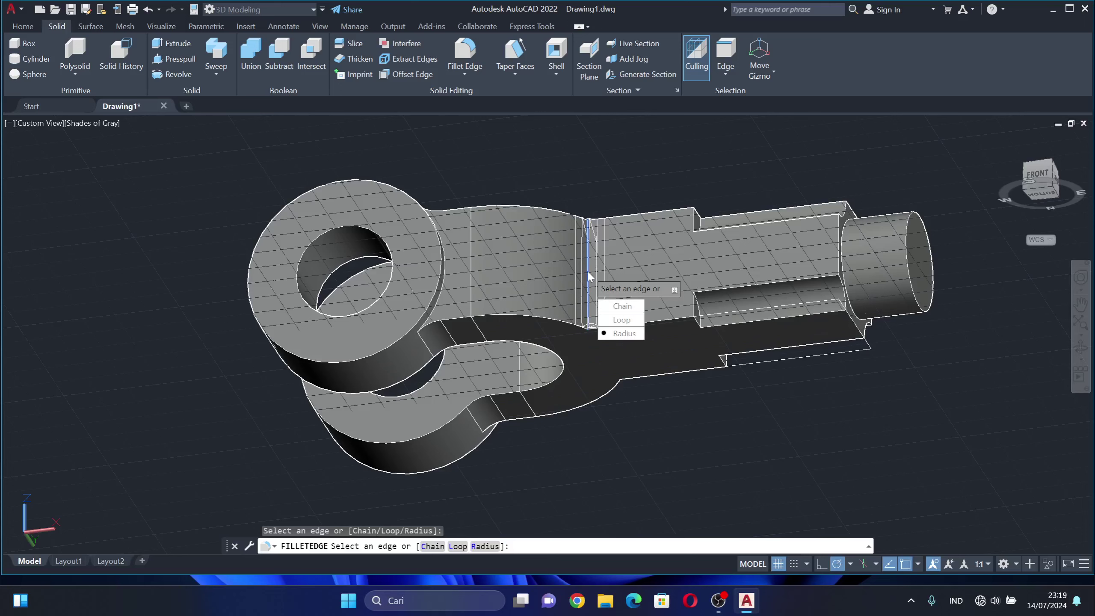
{"action": "key", "text": "Return"}
{"action": "type", "text": "15"}
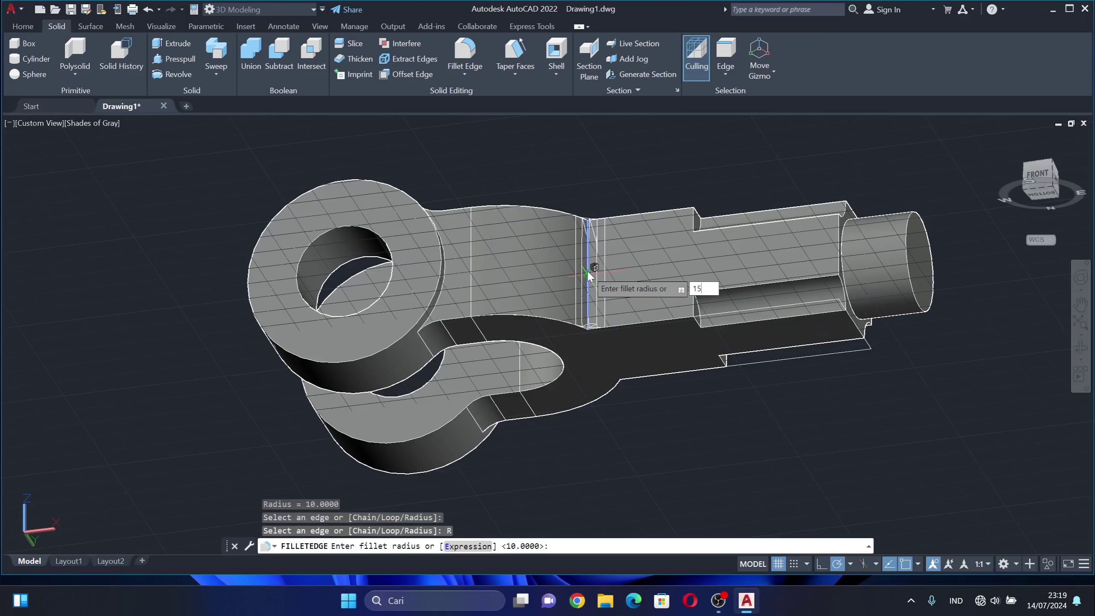
{"action": "key", "text": "Return"}
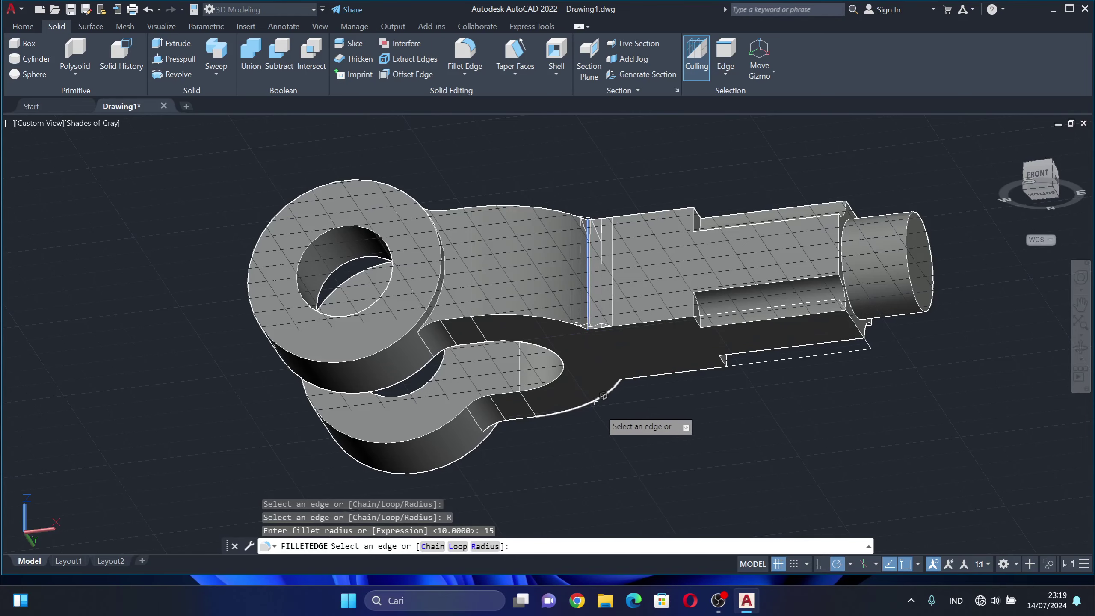
{"action": "middle_click_drag", "start_coordinate": [641, 421], "coordinate": [594, 336], "text": "shift"}
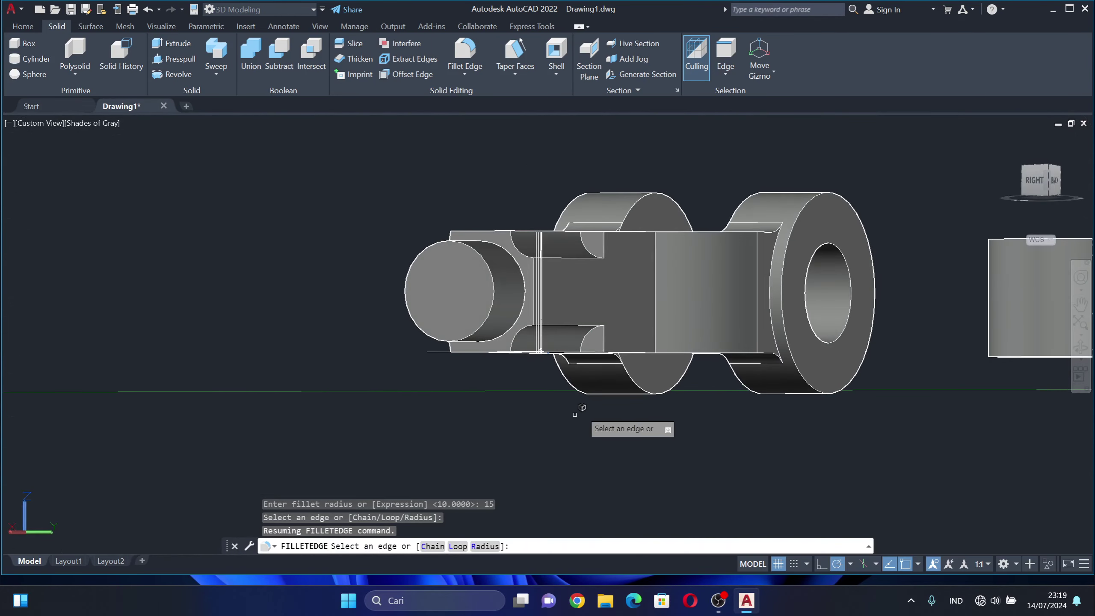
{"action": "left_click", "coordinate": [655, 309]}
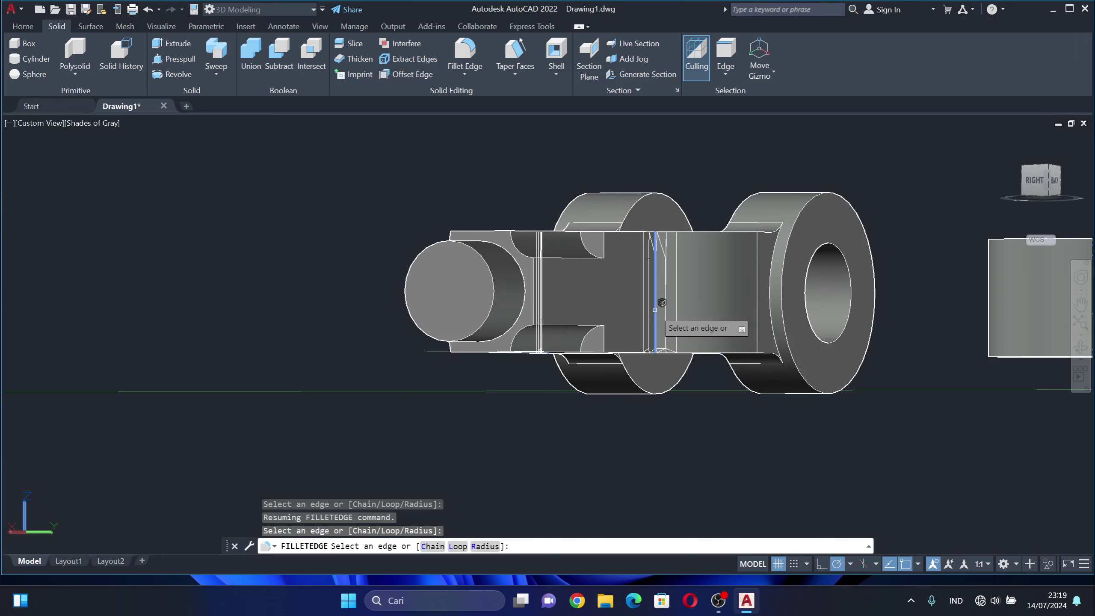
{"action": "key", "text": "Return"}
{"action": "key", "text": "Return"}
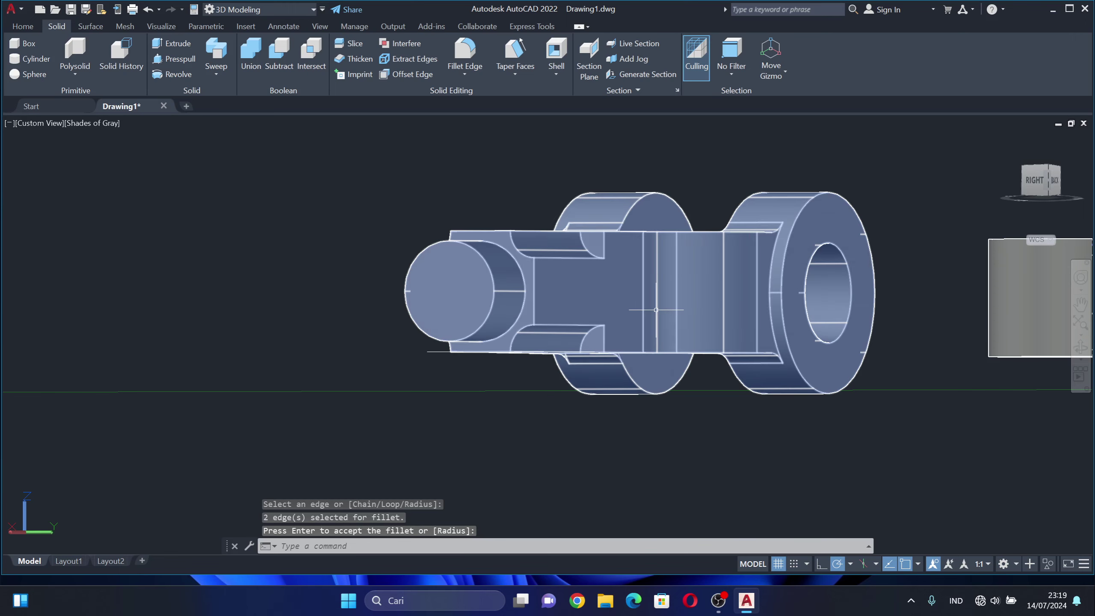
{"action": "middle_click_drag", "start_coordinate": [598, 416], "coordinate": [753, 474]}
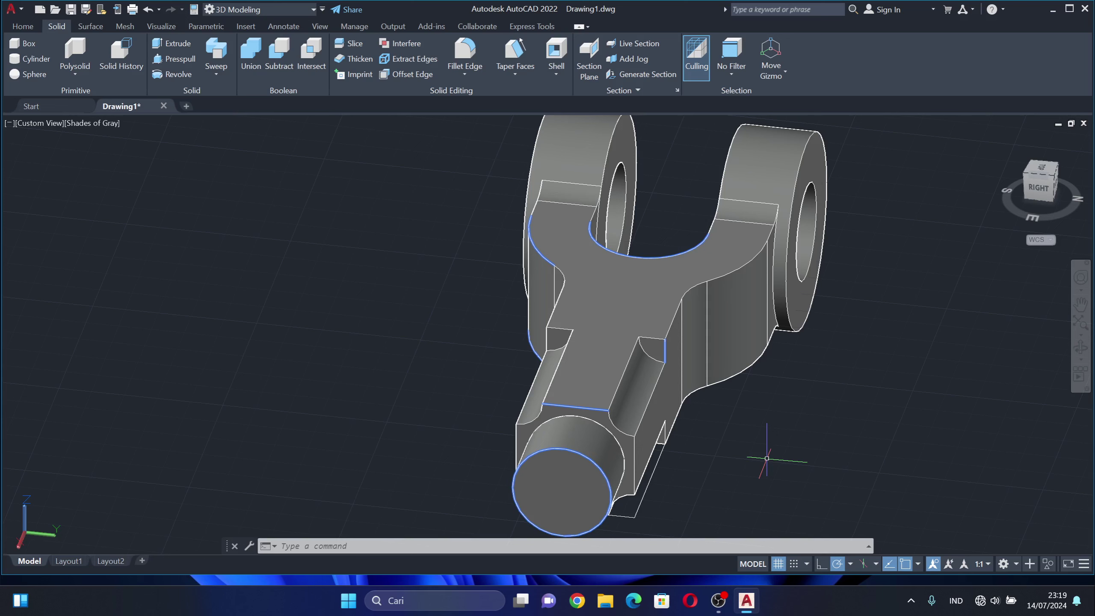
Fillet the curved edge at the fork end of one upper corner groove on the shank with a radius of 7.5.
{"action": "left_click", "coordinate": [466, 52]}
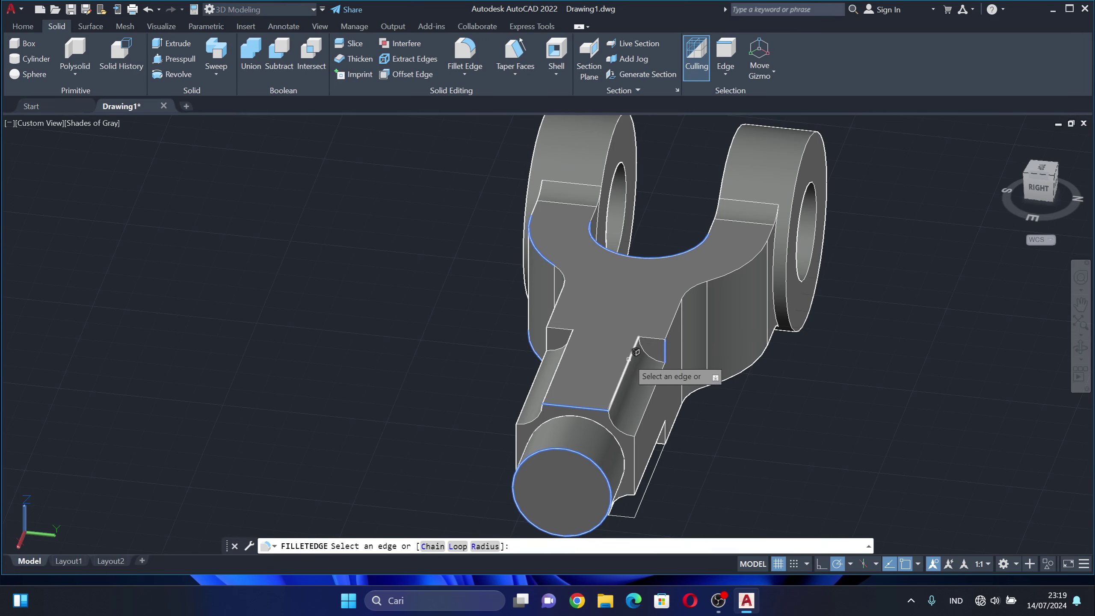
{"action": "left_click", "coordinate": [651, 358]}
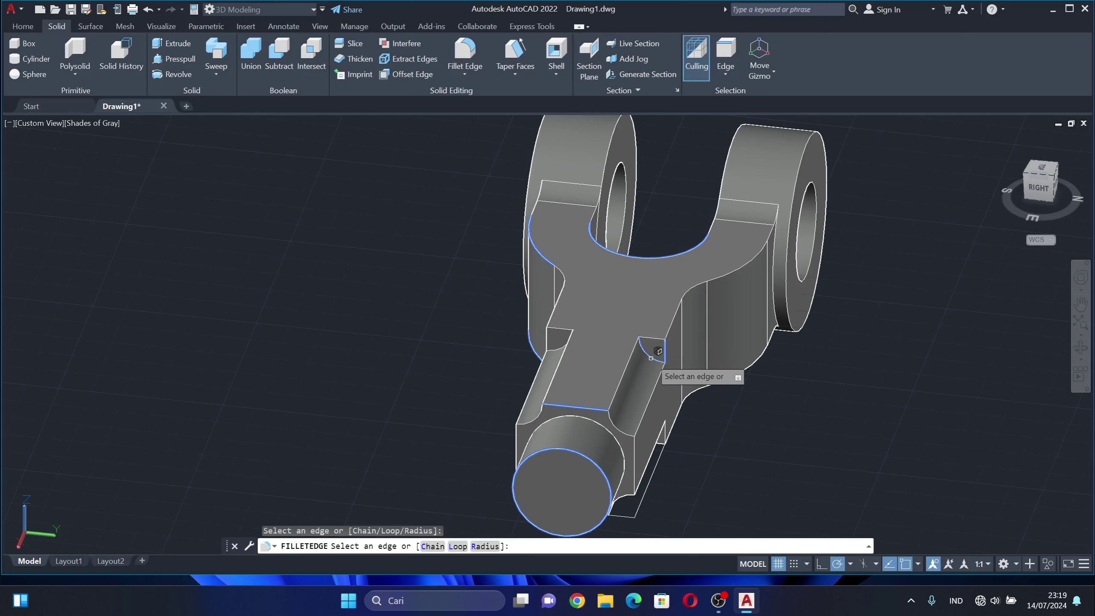
{"action": "key", "text": "Down"}
{"action": "key", "text": "Down"}
{"action": "key", "text": "Down"}
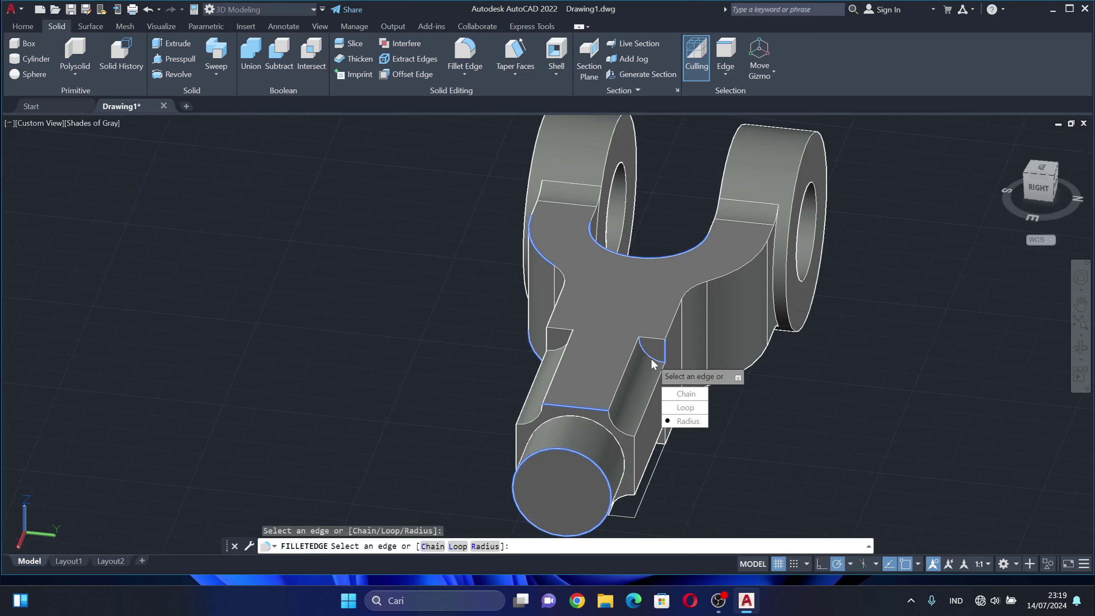
{"action": "key", "text": "Return"}
{"action": "type", "text": "7"}
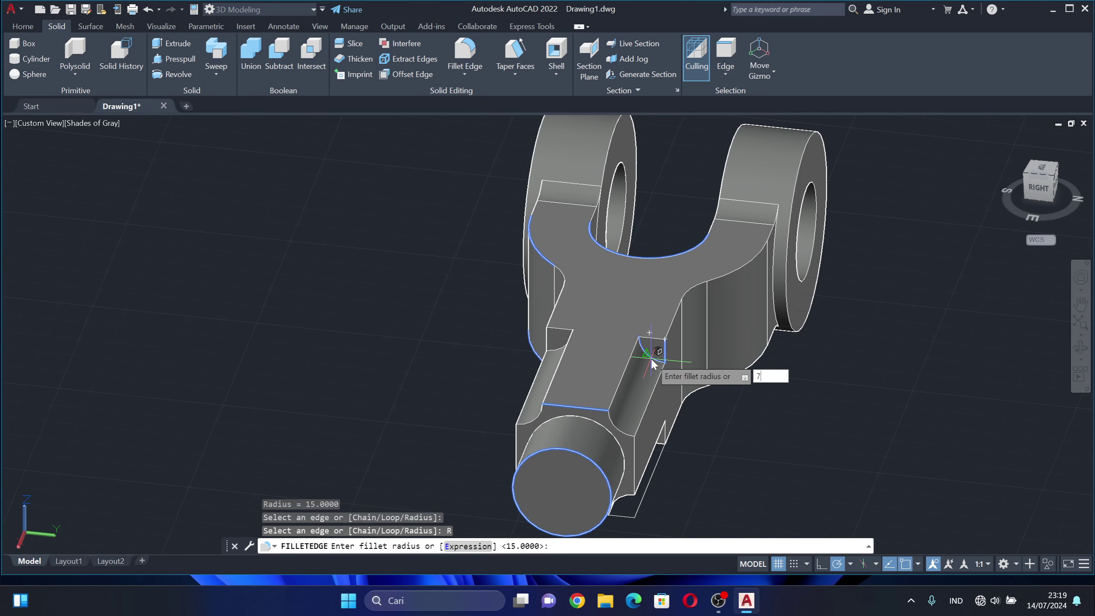
{"action": "type", "text": ".5"}
{"action": "key", "text": "Return"}
{"action": "left_click", "coordinate": [637, 349]}
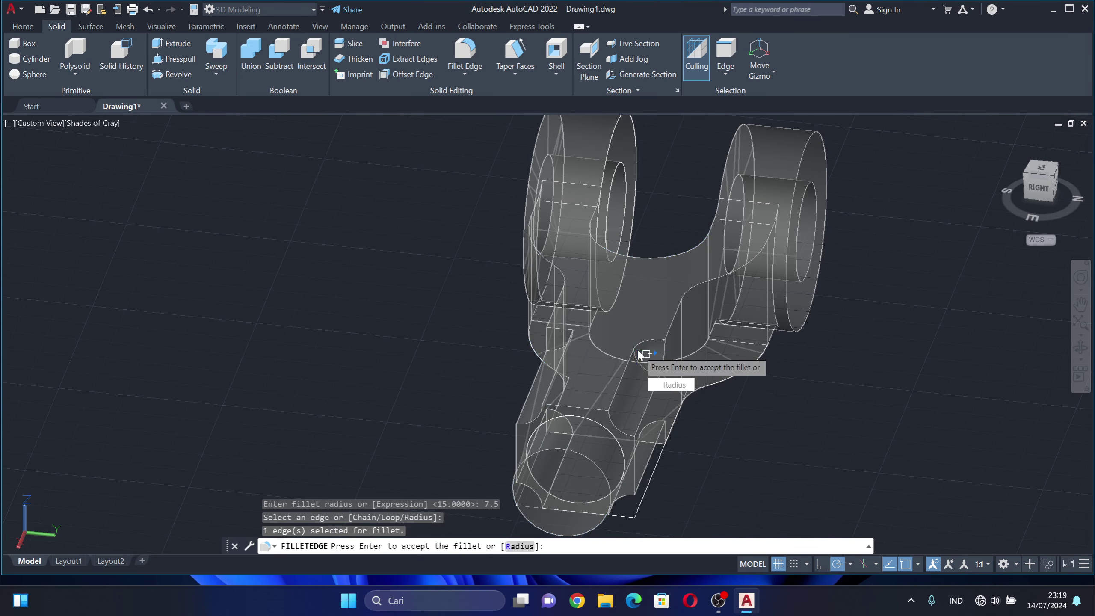
{"action": "key", "text": "Return"}
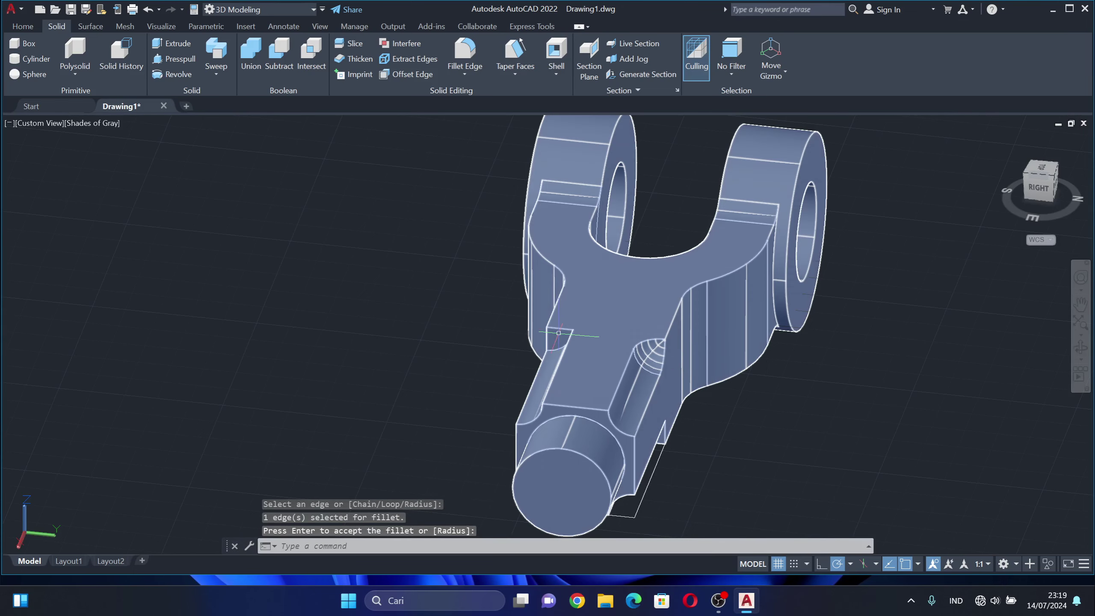
{"action": "key", "text": "Return"}
{"action": "left_click", "coordinate": [557, 349]}
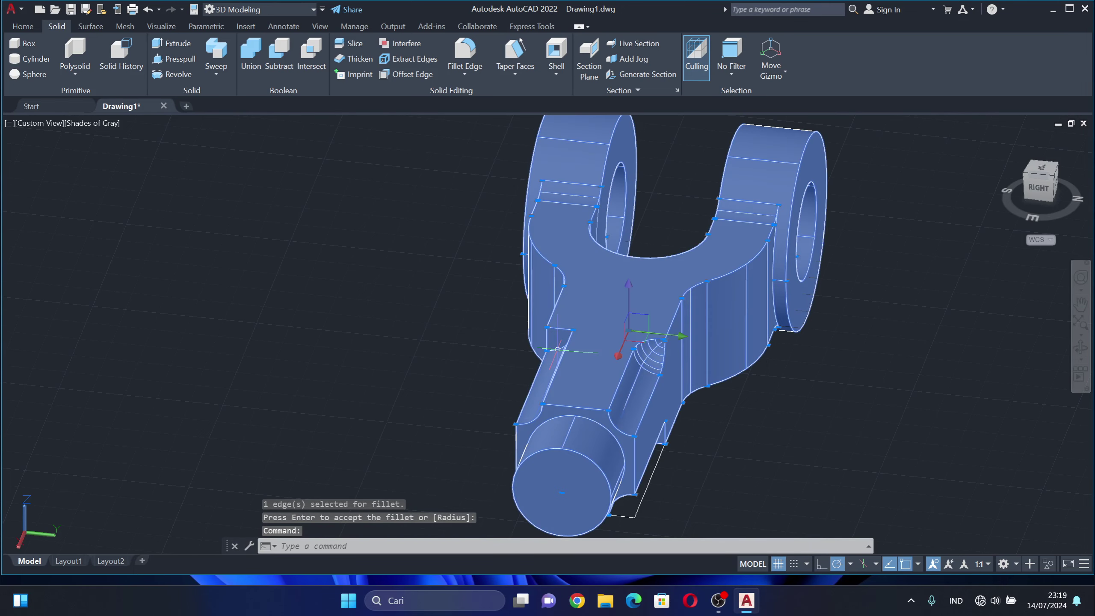
{"action": "key", "text": "Escape"}
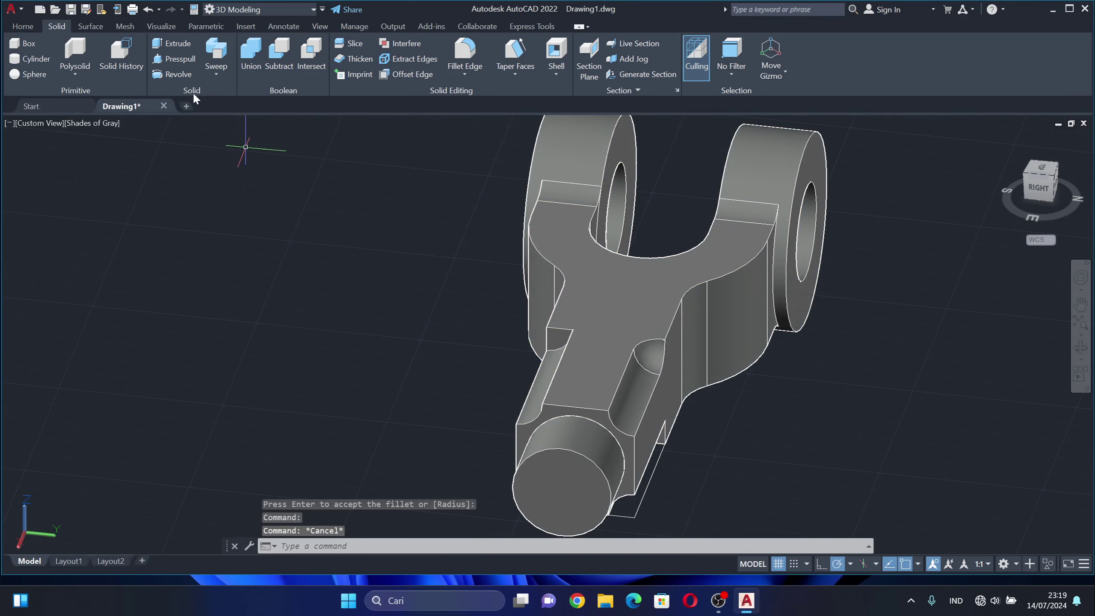
Fillet the fork-end edges of the other three corner grooves on the shank with the same 7.5 radius.
{"action": "left_click", "coordinate": [457, 60]}
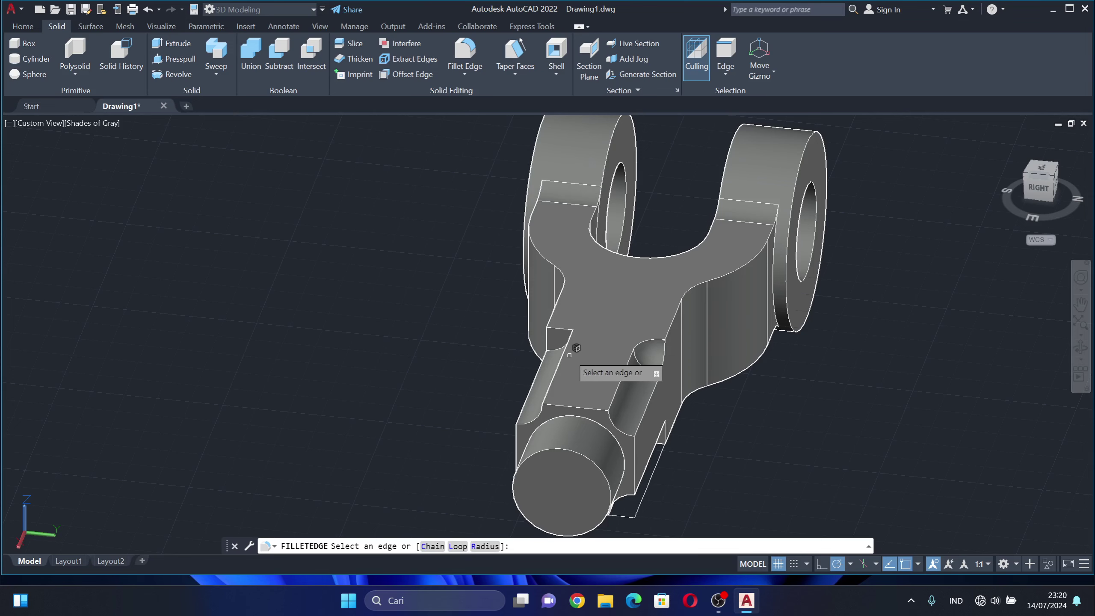
{"action": "left_click", "coordinate": [569, 340]}
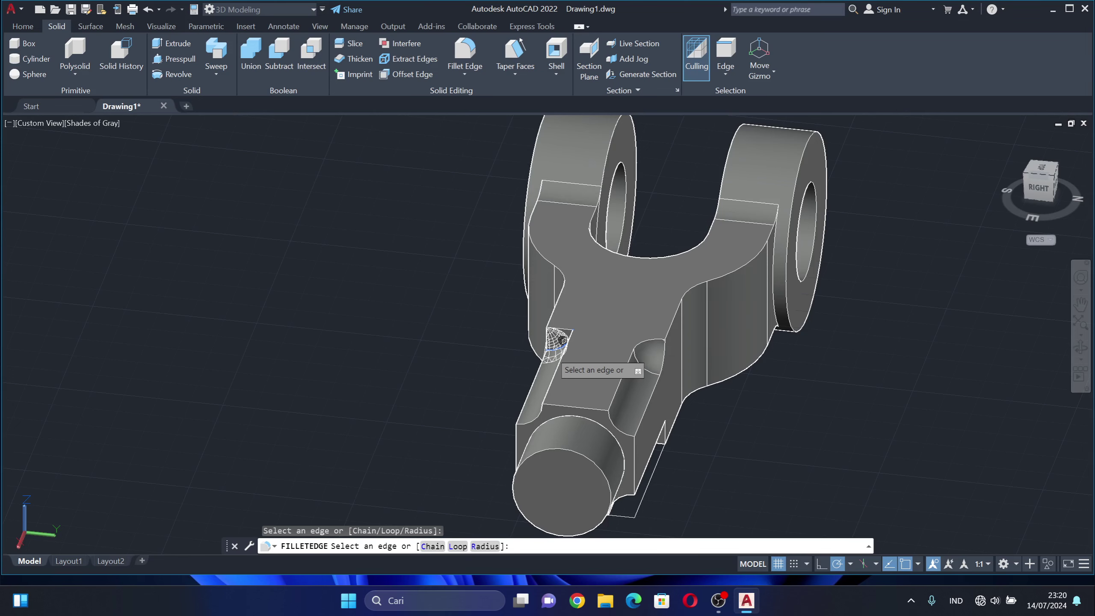
{"action": "middle_click_drag", "start_coordinate": [514, 385], "coordinate": [617, 369], "text": "shift"}
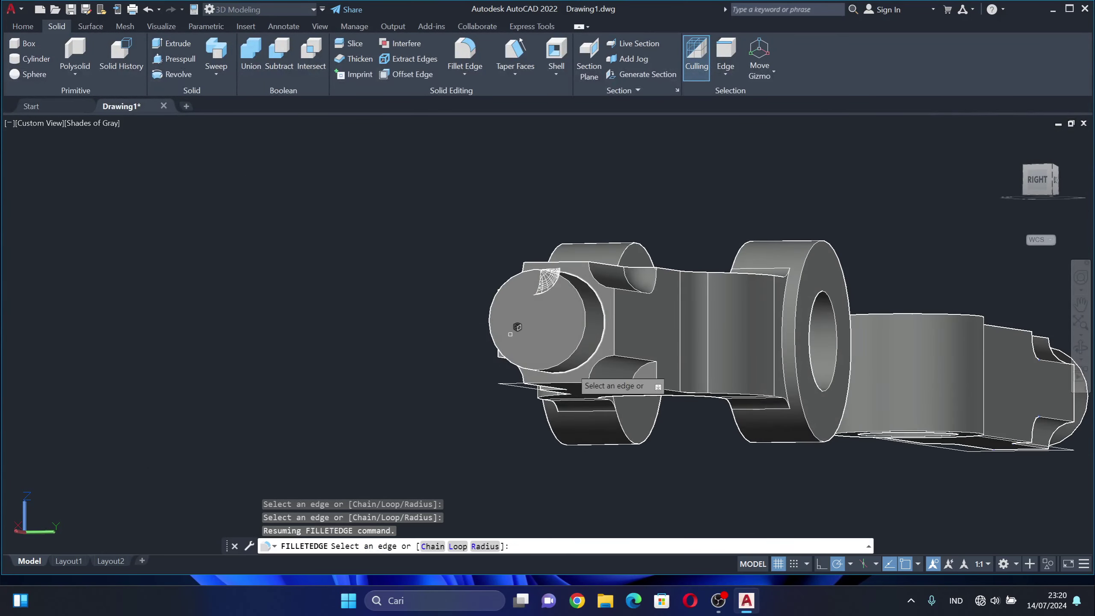
{"action": "left_click", "coordinate": [622, 367]}
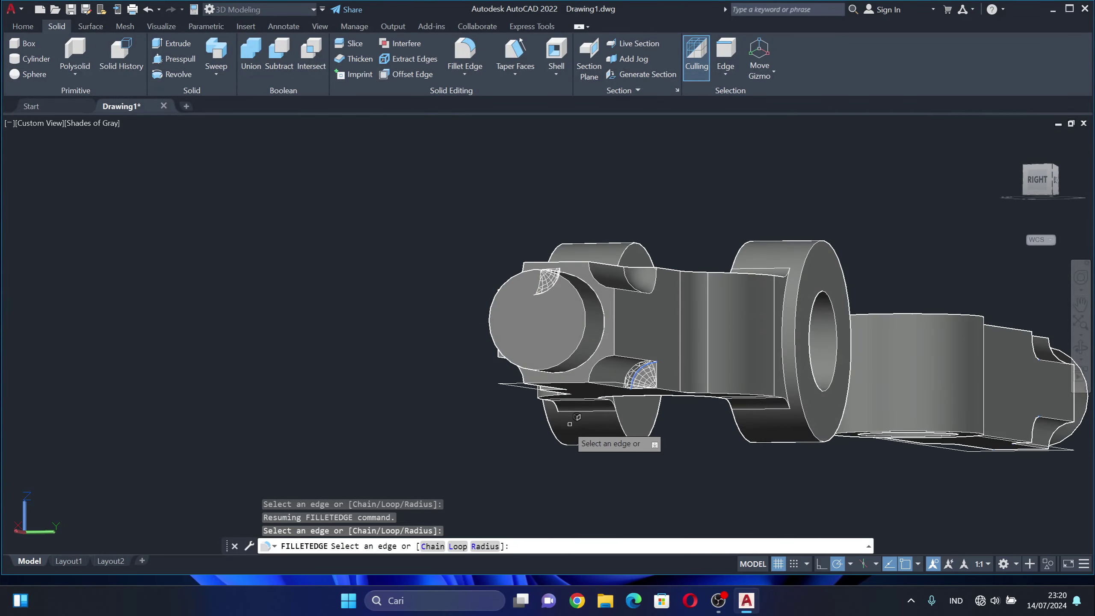
{"action": "middle_click_drag", "start_coordinate": [569, 431], "coordinate": [667, 434], "text": "shift"}
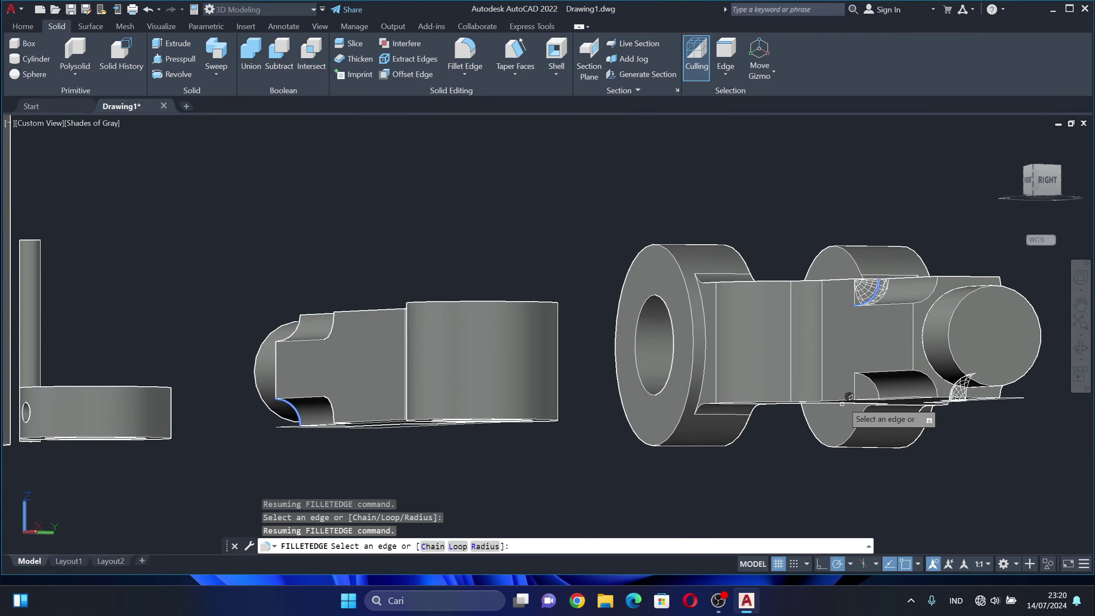
{"action": "left_click", "coordinate": [877, 388]}
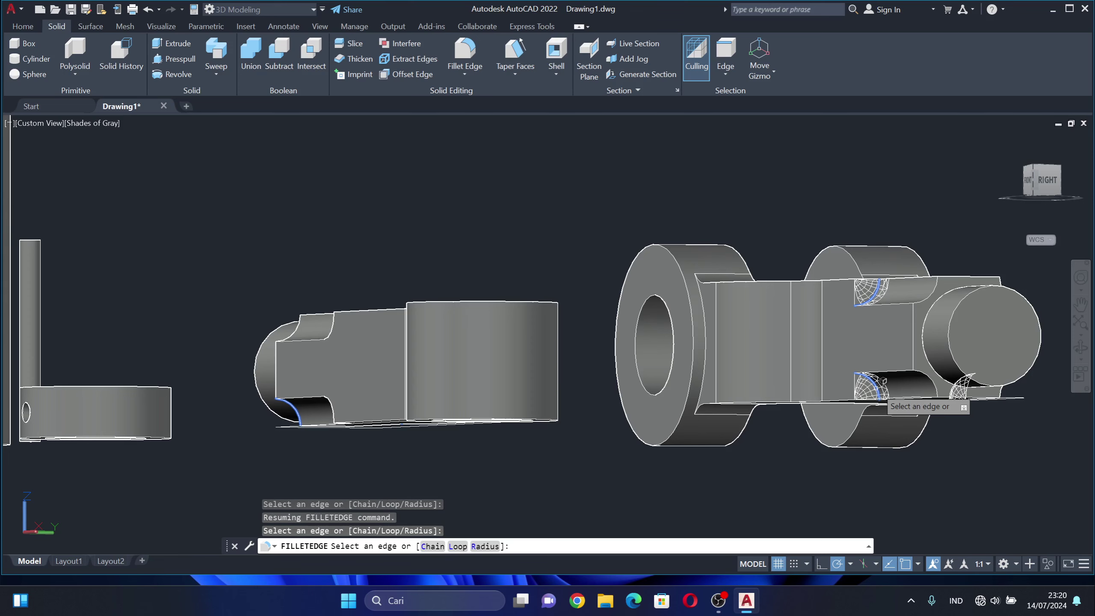
{"action": "key", "text": "Return"}
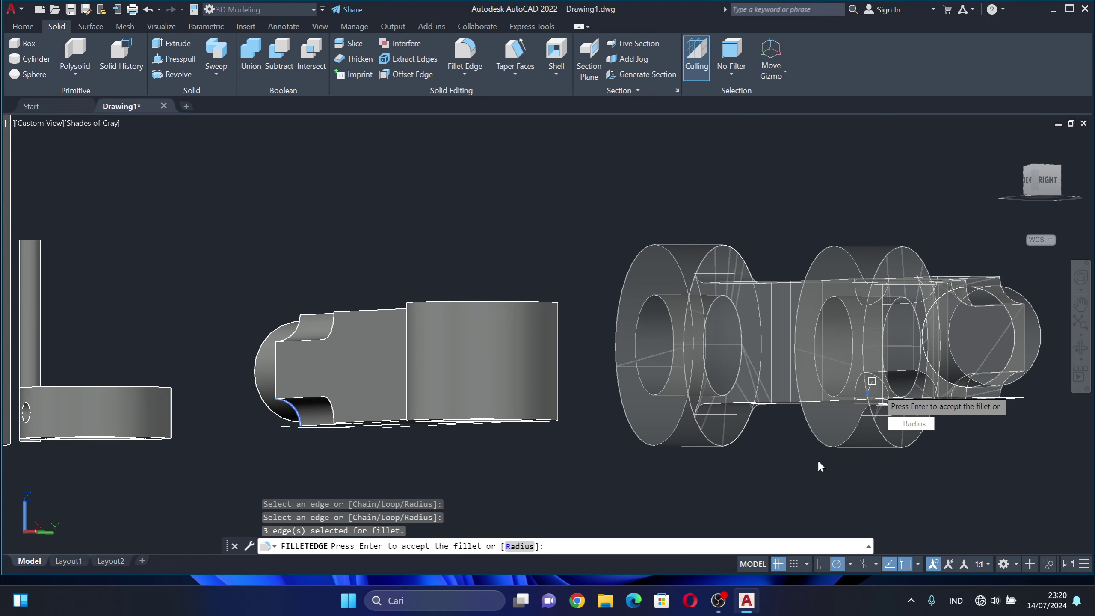
{"action": "key", "text": "Return"}
Fillet the curved edges where the outer sides of the fork arms meet both ring eyes with a radius of 3.
{"action": "middle_click_drag", "start_coordinate": [847, 474], "coordinate": [585, 164], "text": "shift"}
{"action": "middle_click_drag", "start_coordinate": [599, 382], "coordinate": [606, 453], "text": "shift"}
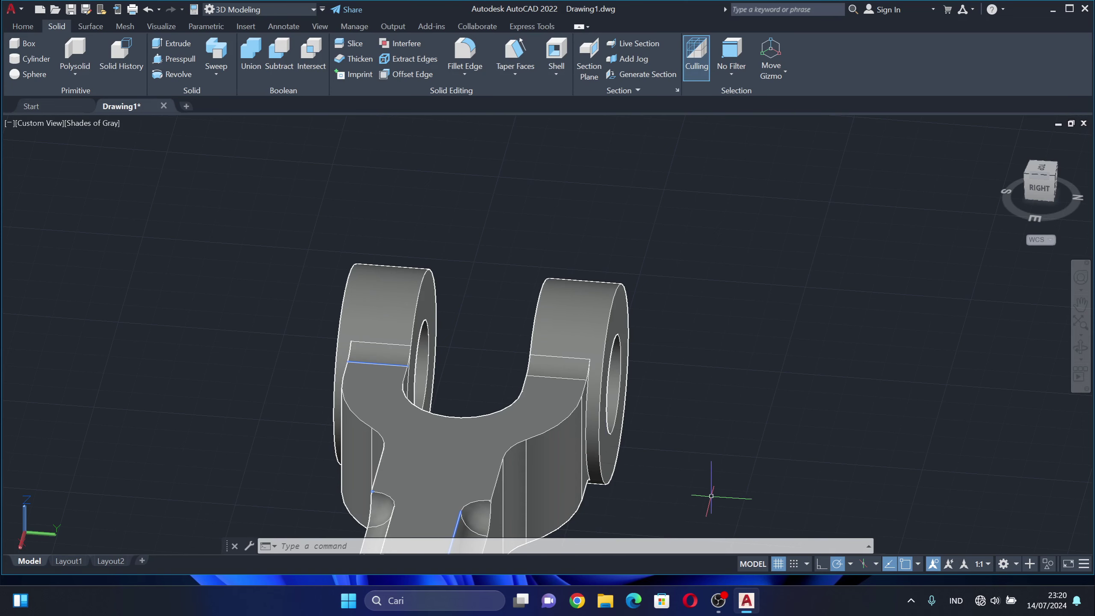
{"action": "middle_click_drag", "start_coordinate": [834, 486], "coordinate": [741, 435]}
{"action": "key", "text": "Escape"}
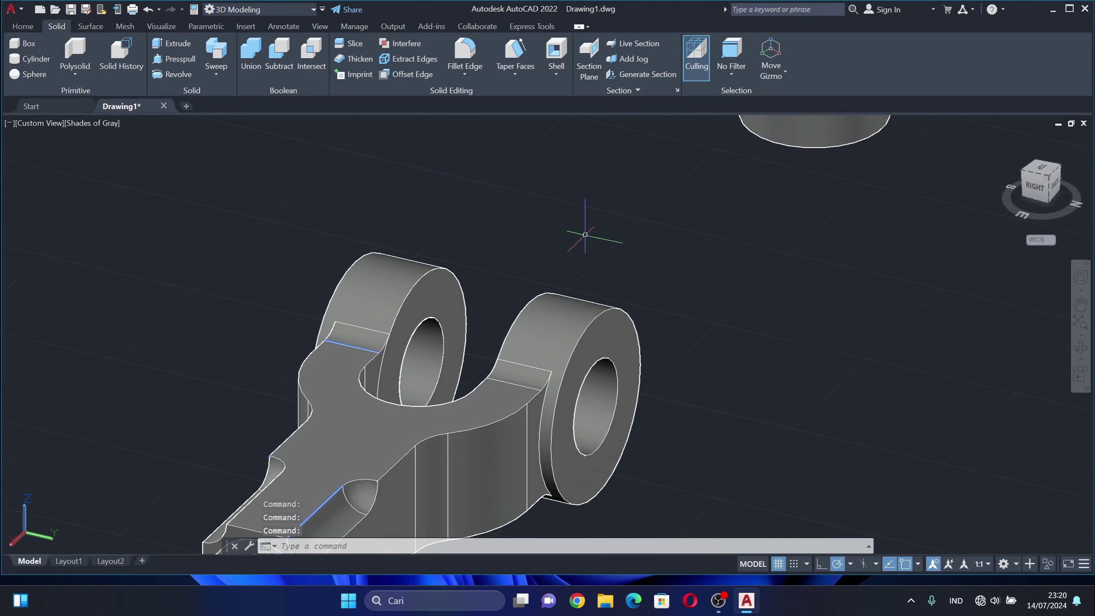
{"action": "left_click", "coordinate": [465, 51]}
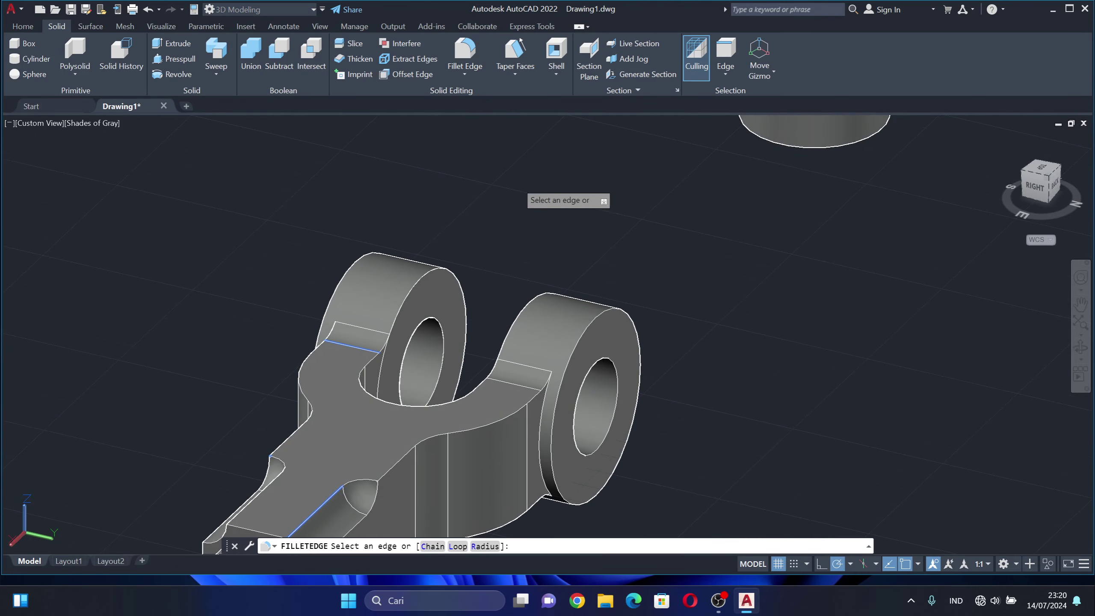
{"action": "left_click", "coordinate": [540, 431]}
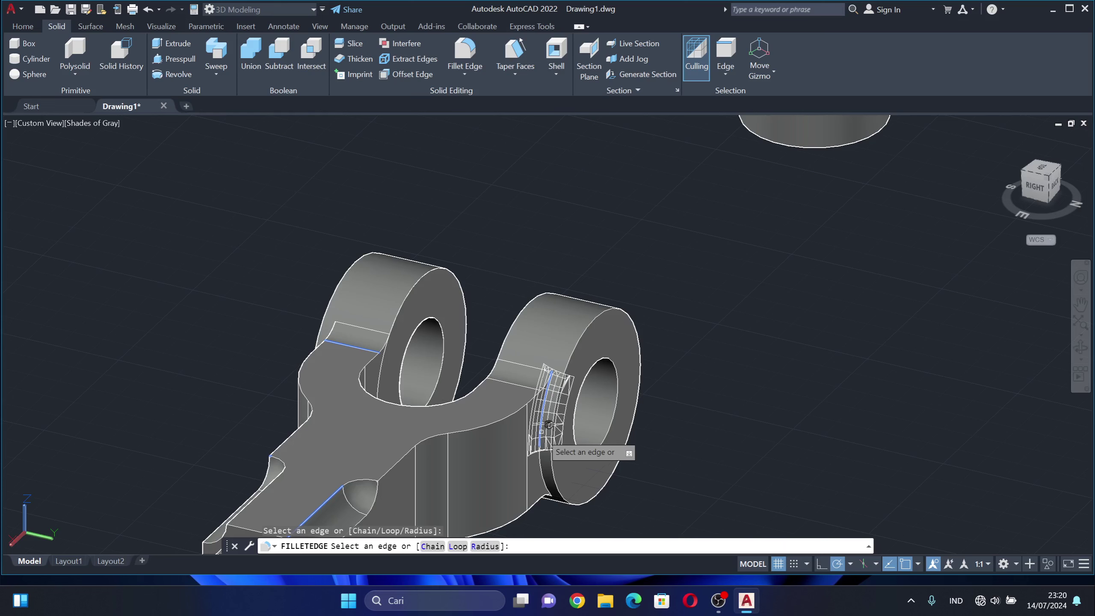
{"action": "left_click", "coordinate": [543, 477]}
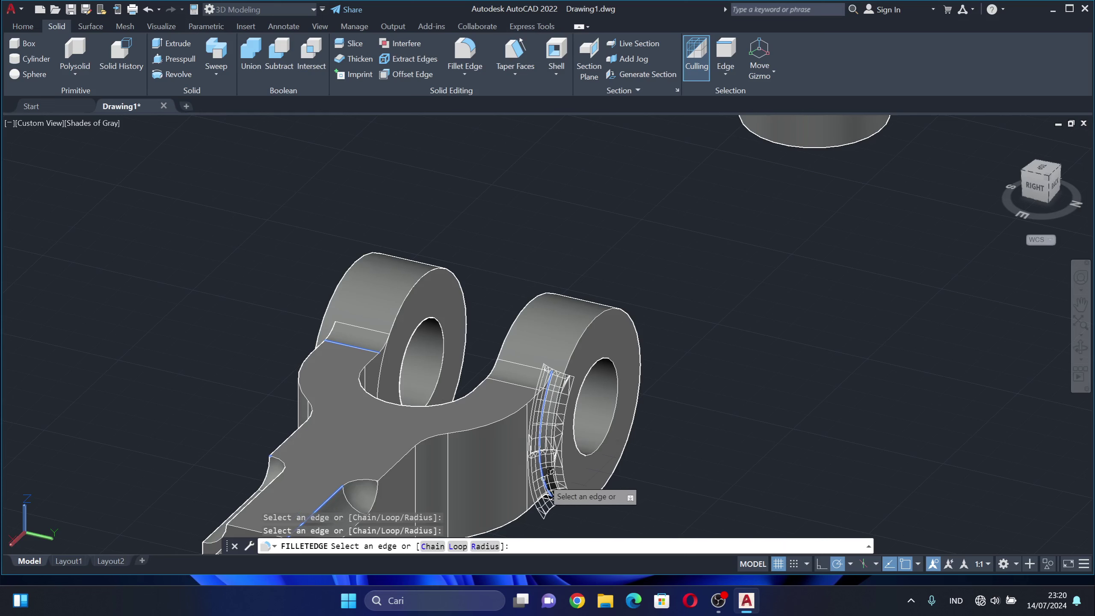
{"action": "key", "text": "Down"}
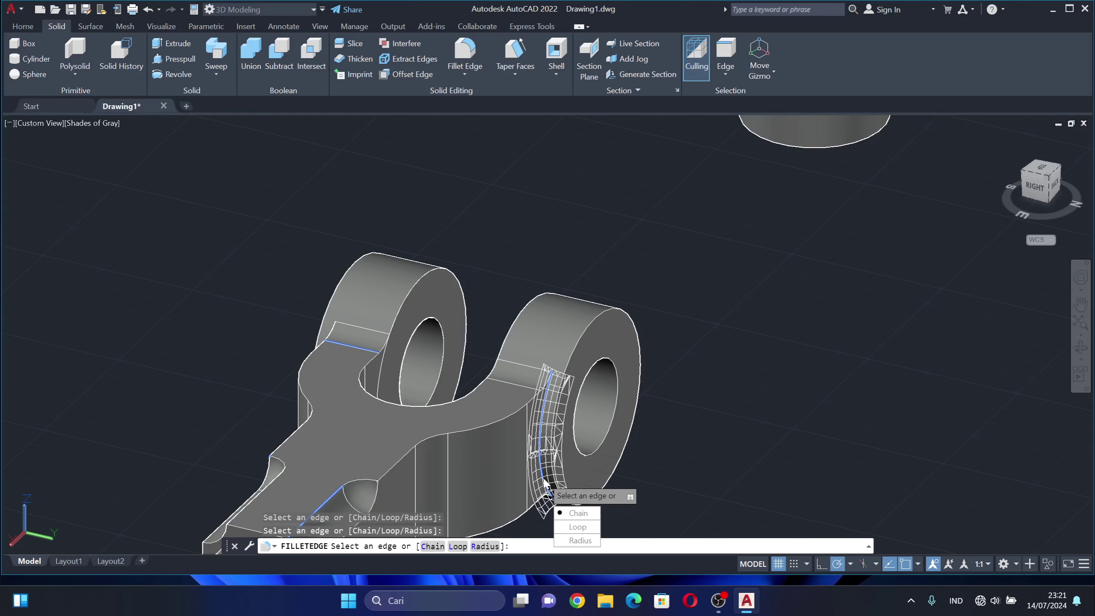
{"action": "key", "text": "Return"}
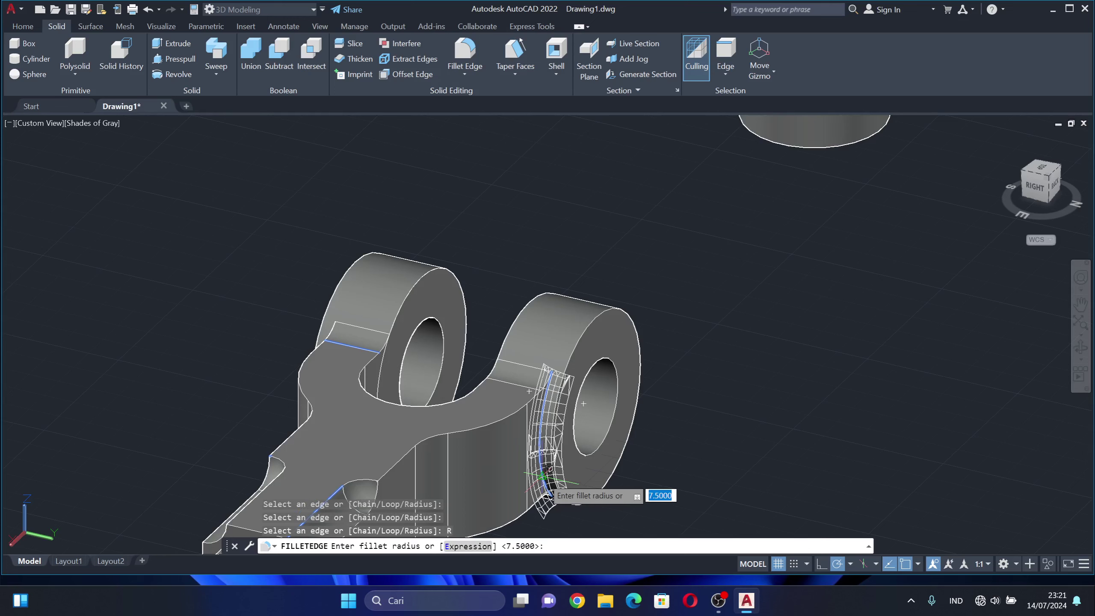
{"action": "type", "text": "3"}
{"action": "key", "text": "Return"}
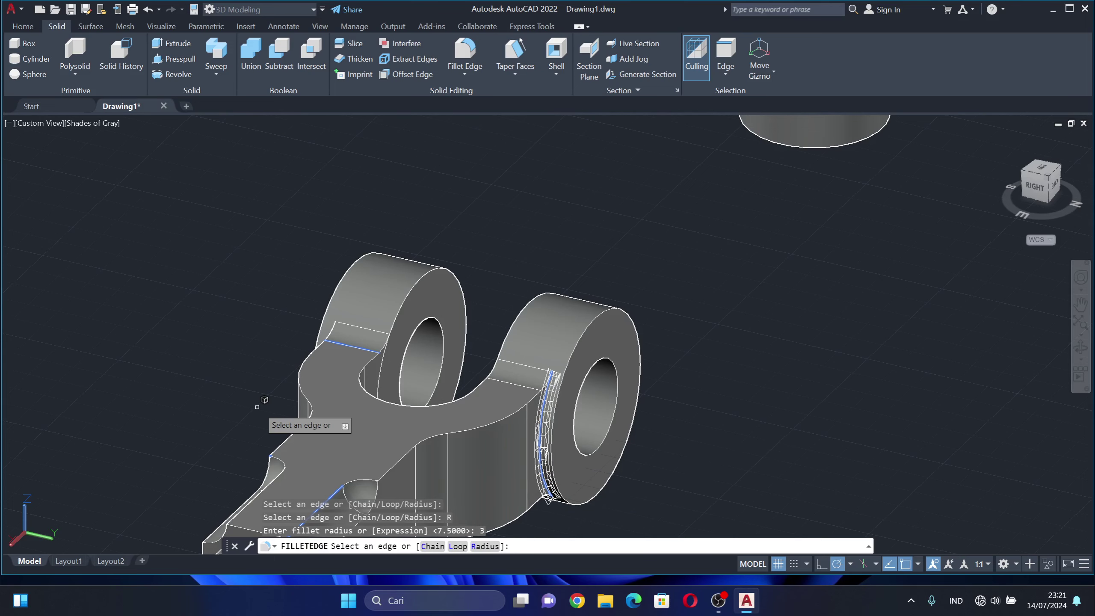
{"action": "middle_click_drag", "start_coordinate": [297, 406], "coordinate": [361, 411], "text": "shift"}
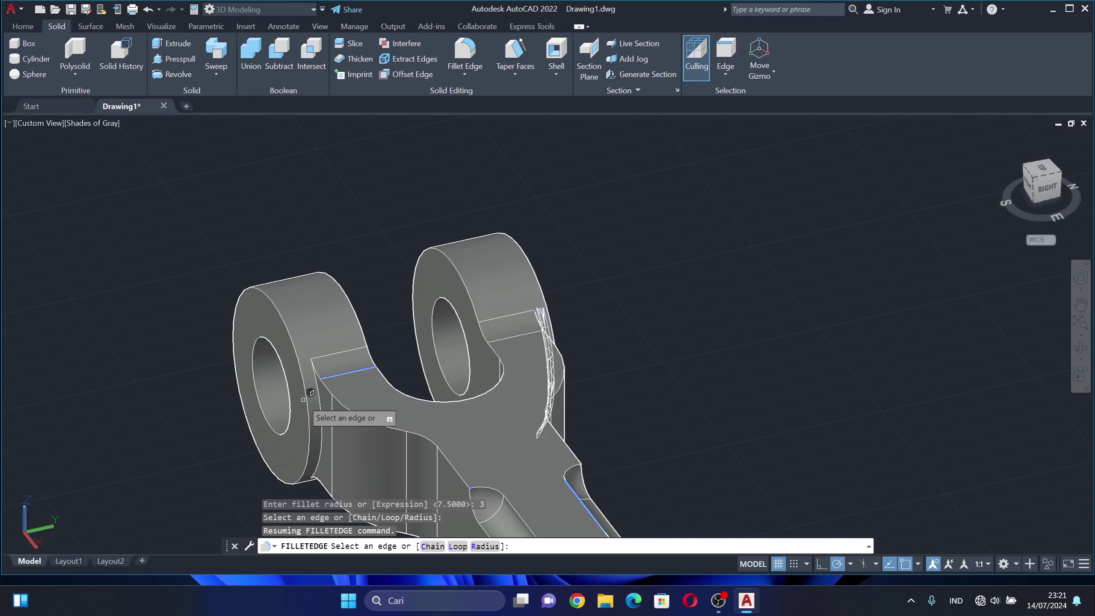
{"action": "left_click", "coordinate": [320, 444]}
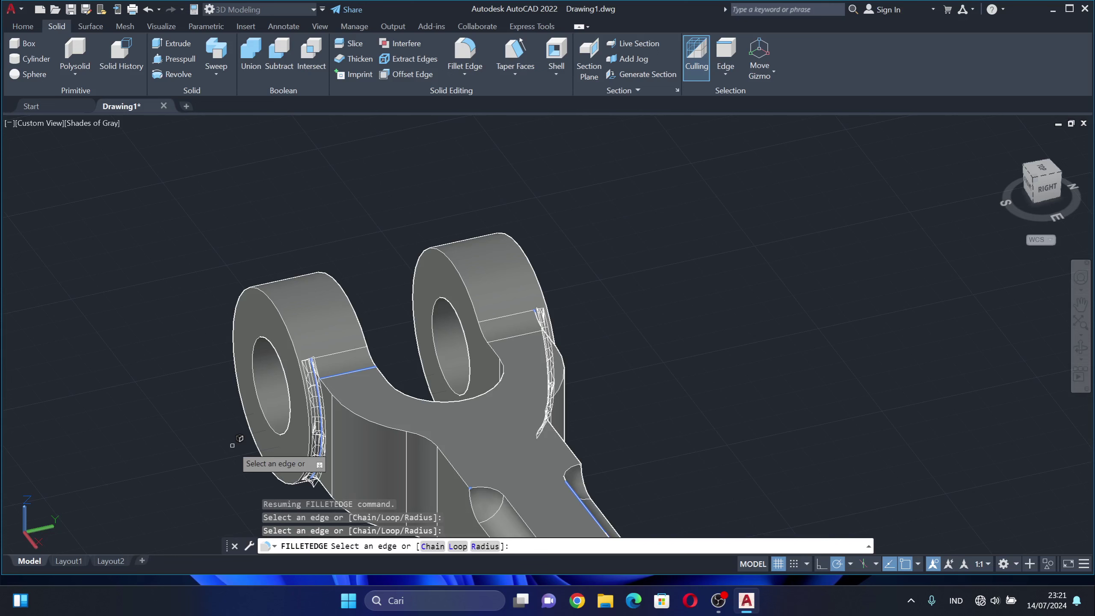
{"action": "key", "text": "Return"}
{"action": "key", "text": "Return"}
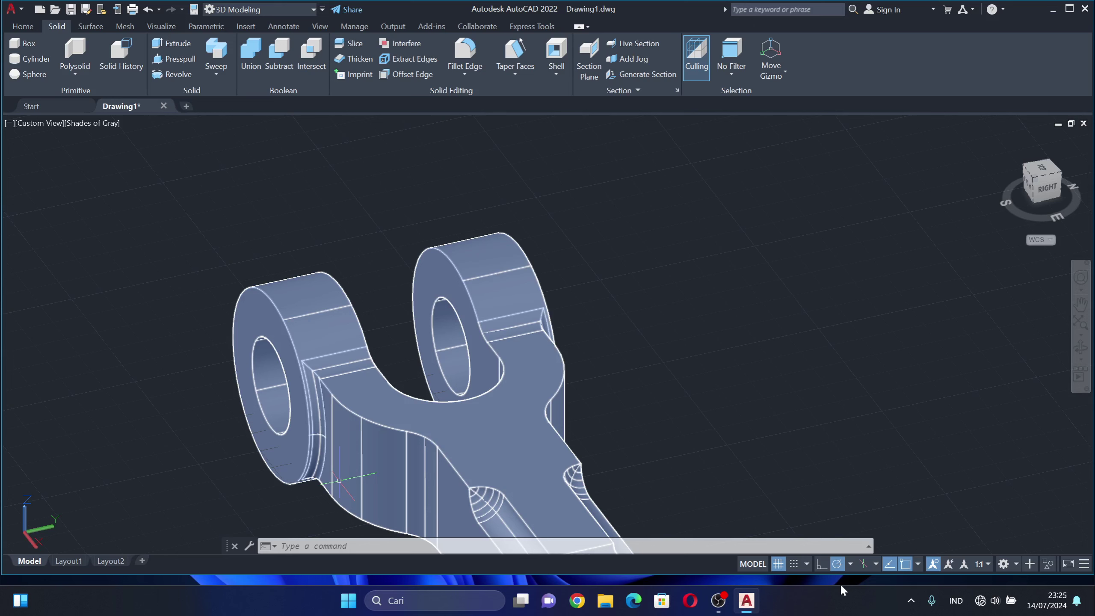
{"action": "key", "text": "Escape"}
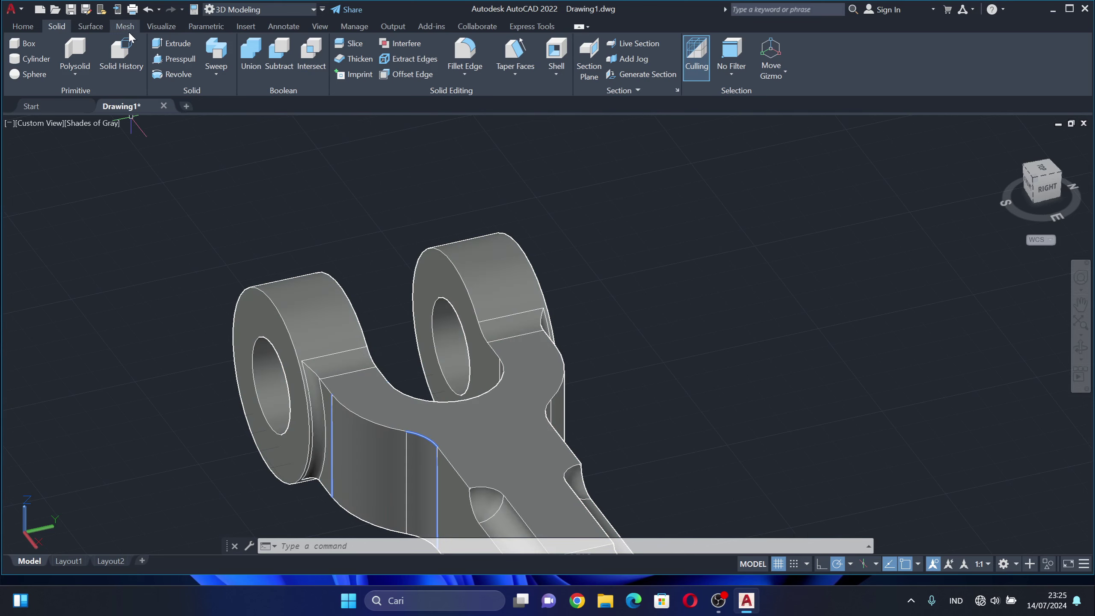
{"action": "left_click", "coordinate": [96, 30]}
{"action": "left_click", "coordinate": [123, 27]}
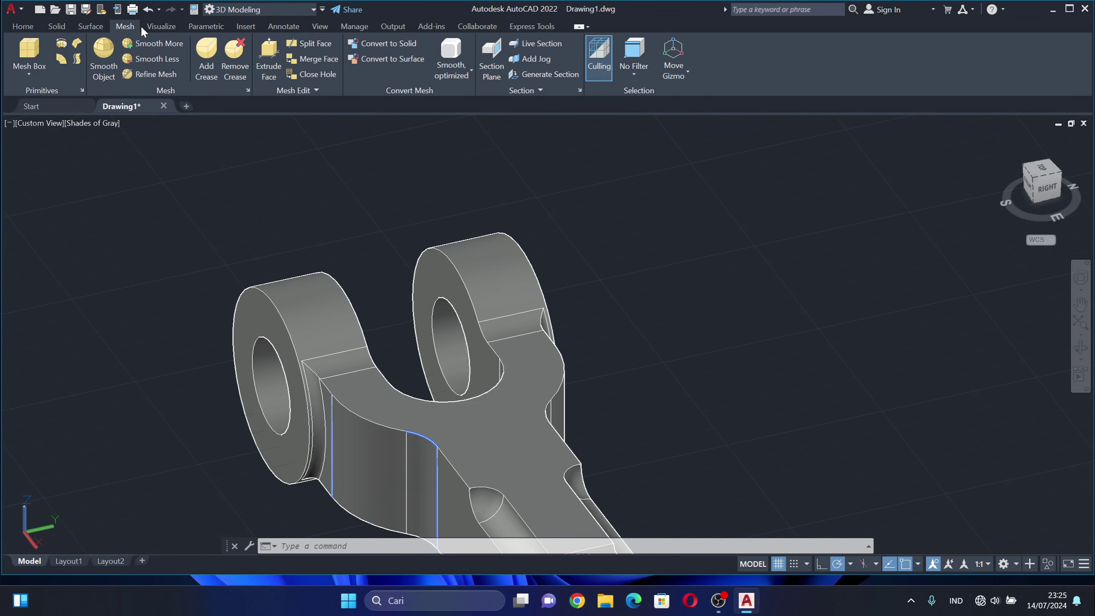
{"action": "left_click", "coordinate": [23, 27]}
{"action": "left_click", "coordinate": [463, 60]}
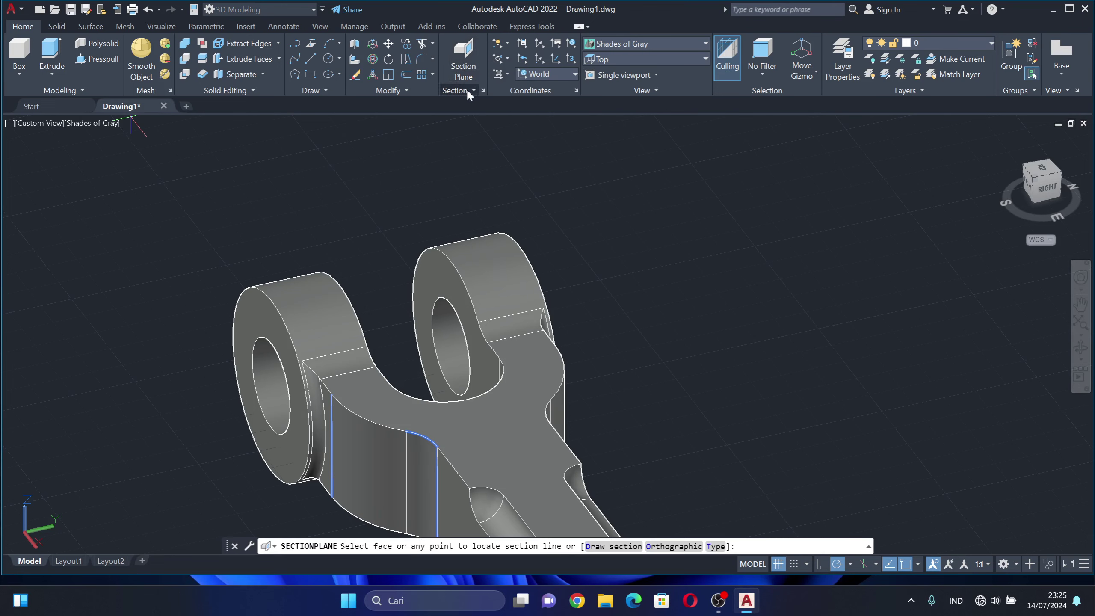
{"action": "left_click", "coordinate": [467, 75]}
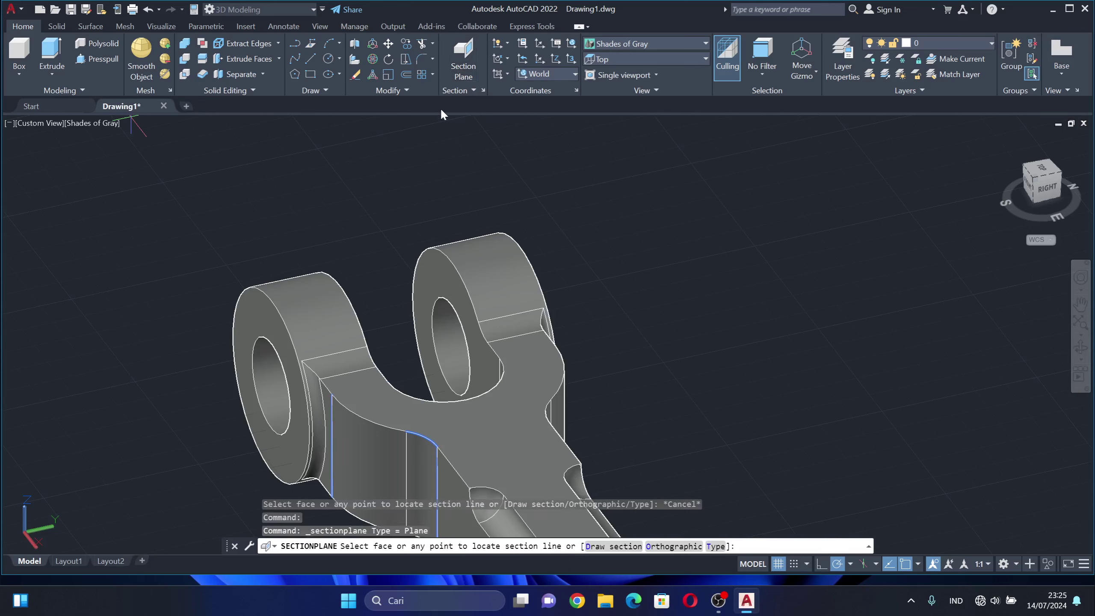
{"action": "left_click", "coordinate": [57, 27]}
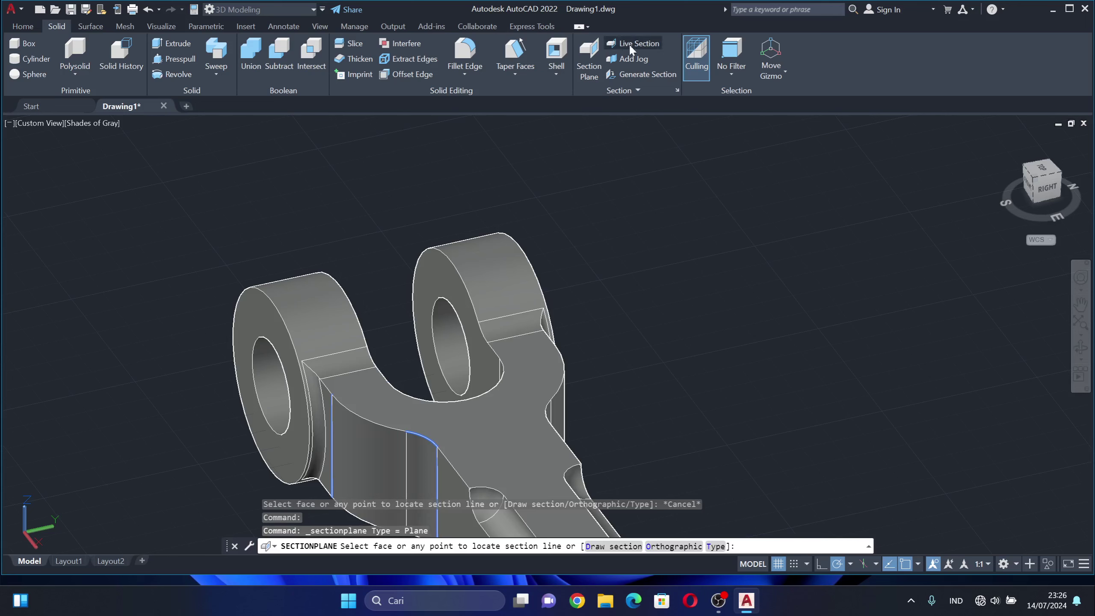
{"action": "left_click", "coordinate": [22, 26]}
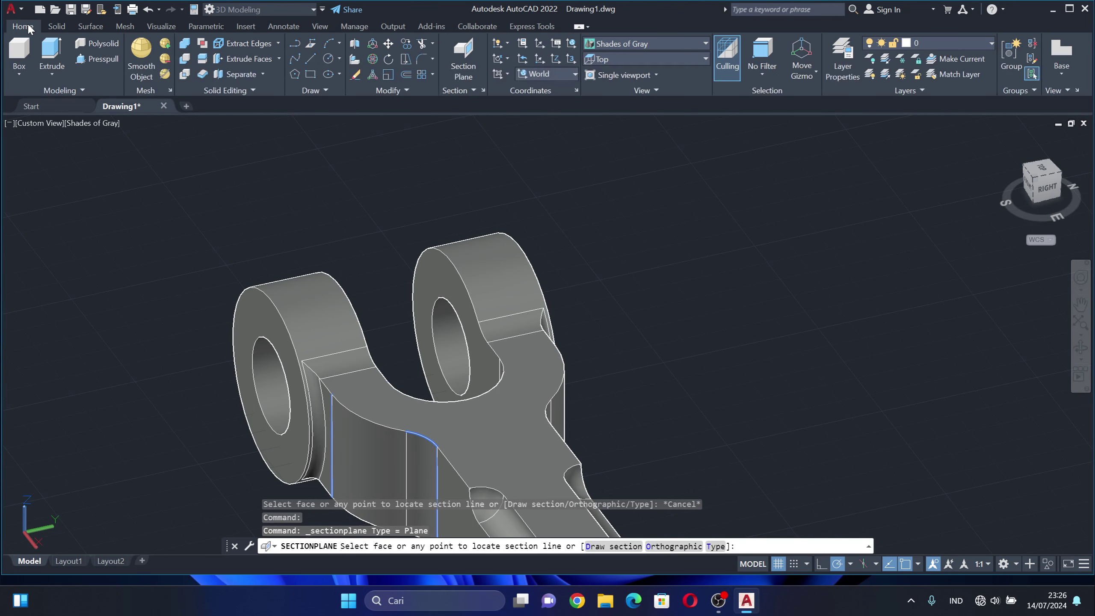
Create a new layer named "pin ms" and set its color to magenta.
{"action": "left_click", "coordinate": [835, 66]}
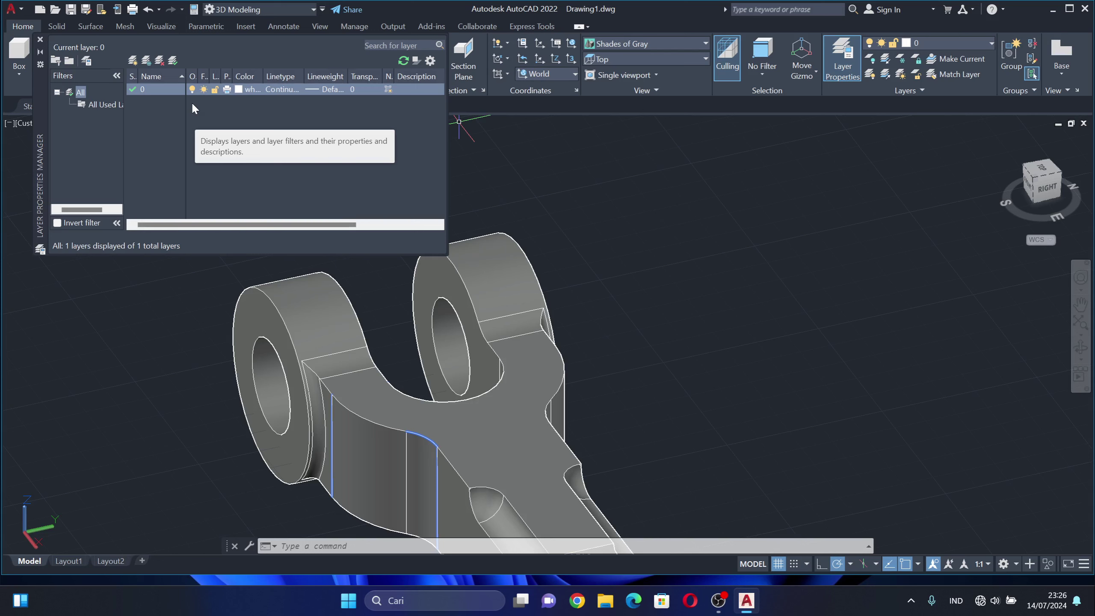
{"action": "left_click", "coordinate": [133, 60]}
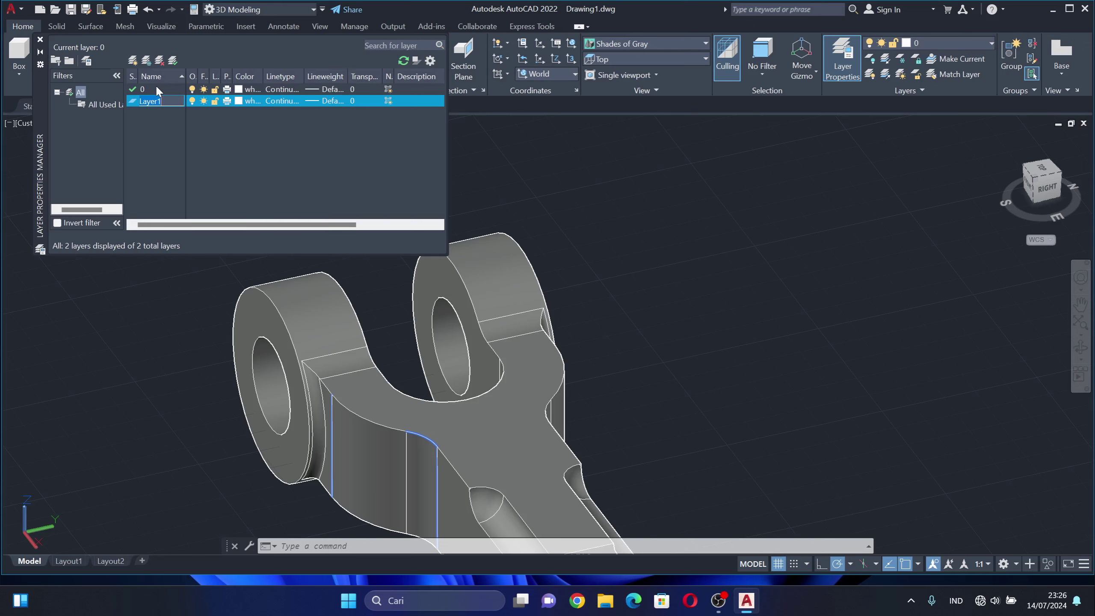
{"action": "type", "text": "pin ms"}
{"action": "left_click", "coordinate": [239, 102]}
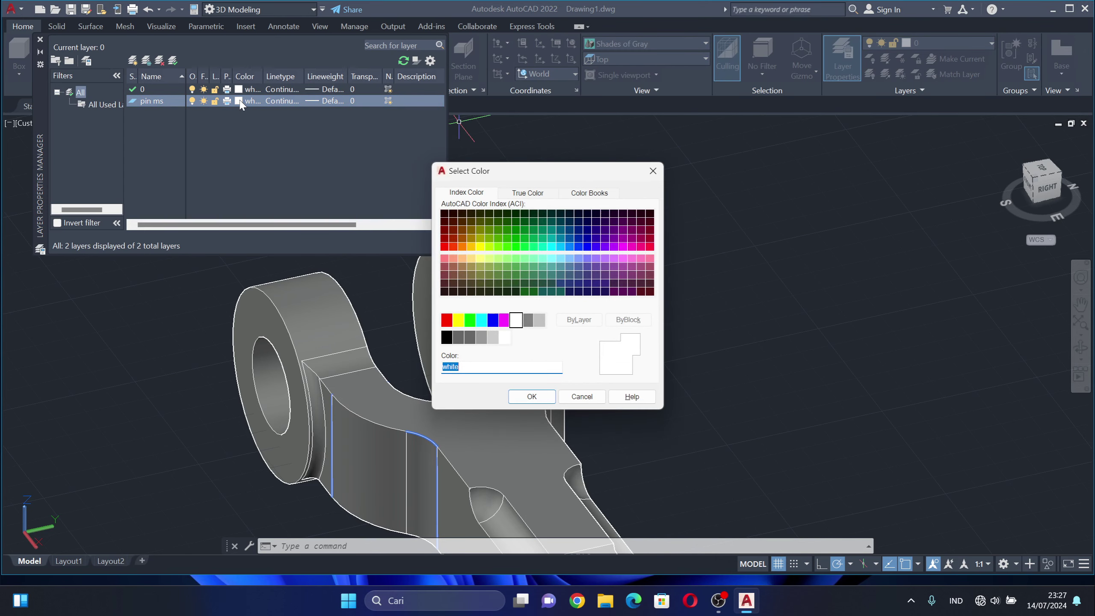
{"action": "left_click", "coordinate": [503, 320]}
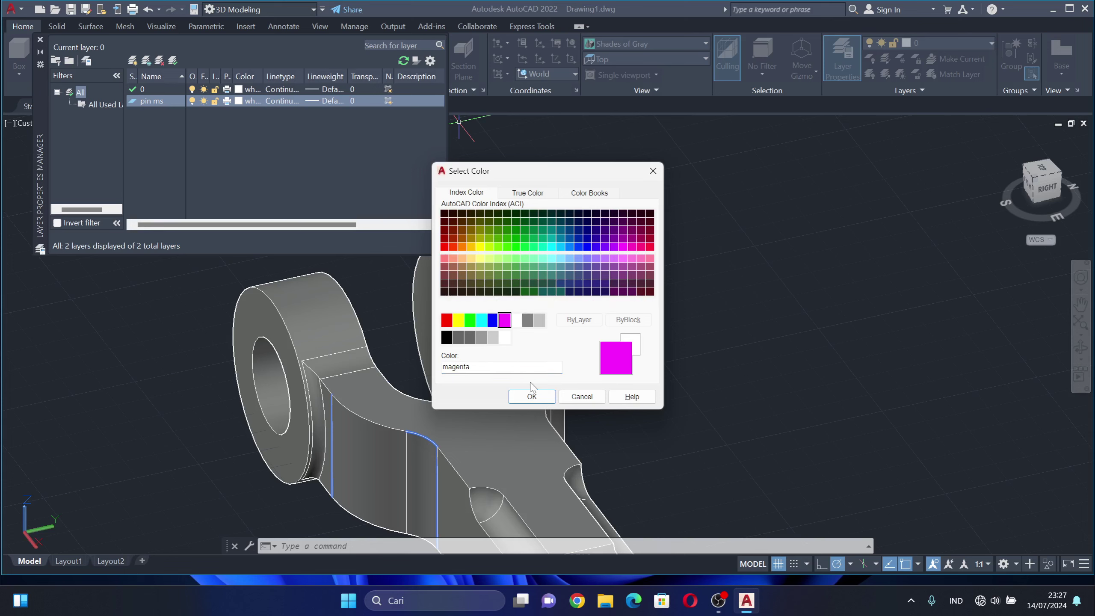
{"action": "left_click", "coordinate": [531, 396]}
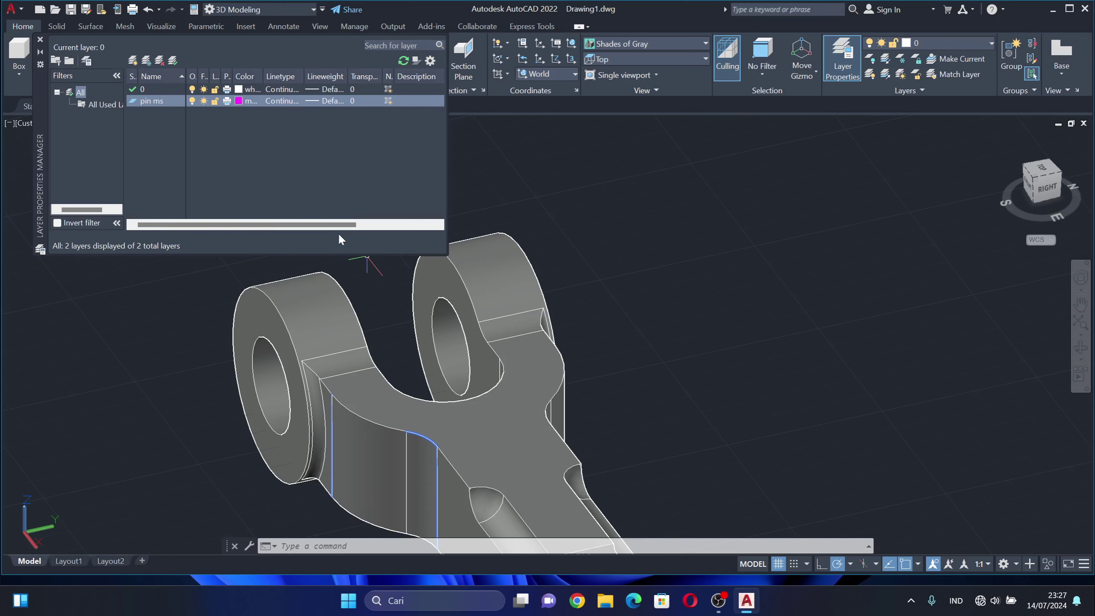
Add a layer named "taper pin" and set its color to blue.
{"action": "left_click", "coordinate": [133, 61]}
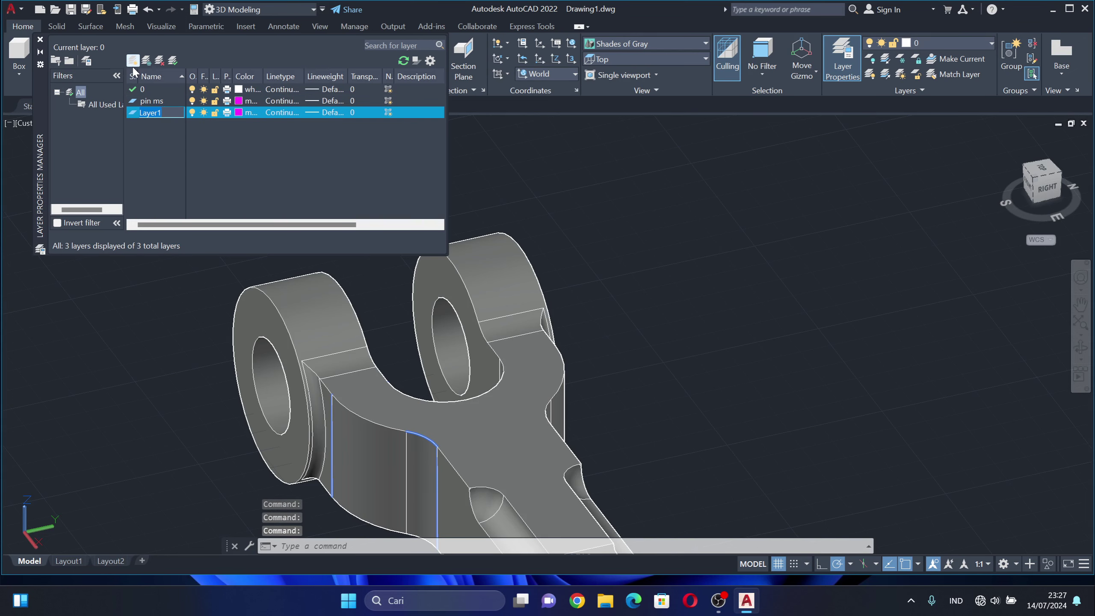
{"action": "type", "text": "taper"}
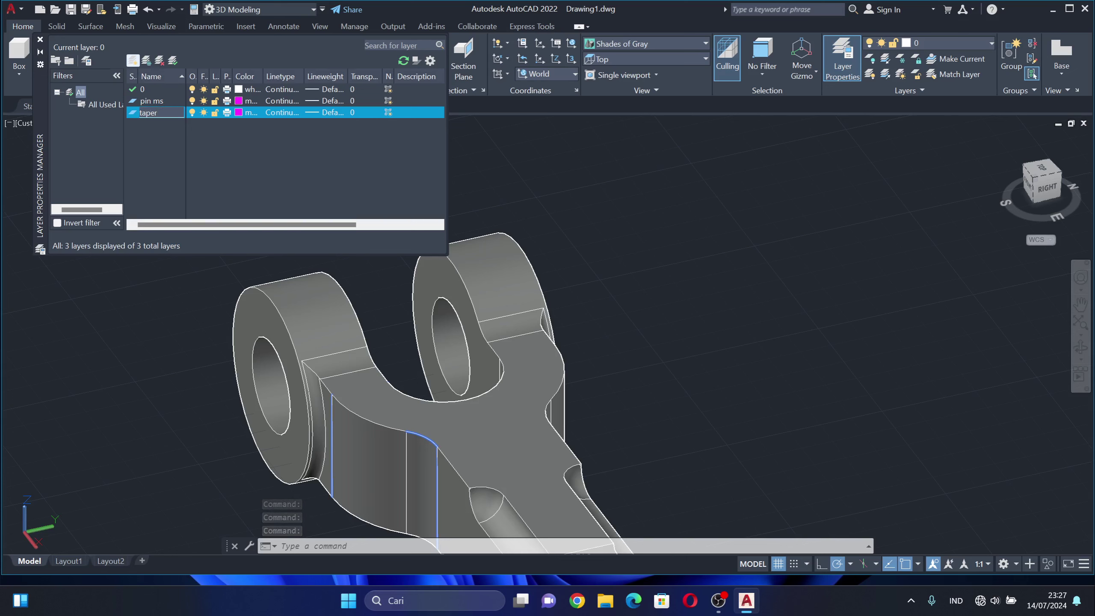
{"action": "type", "text": " pin"}
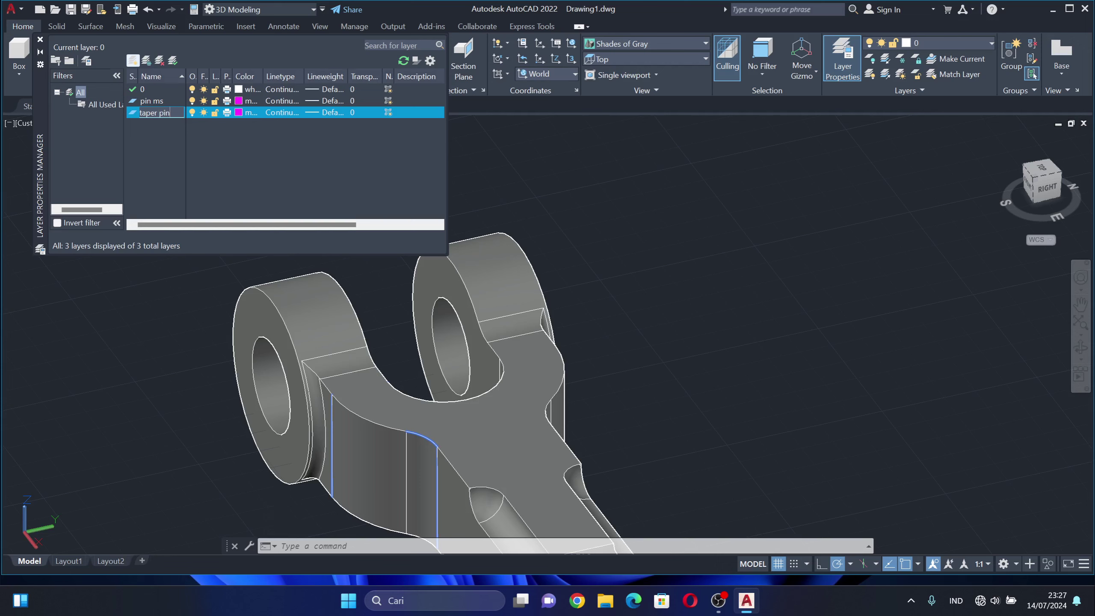
{"action": "left_click", "coordinate": [240, 112]}
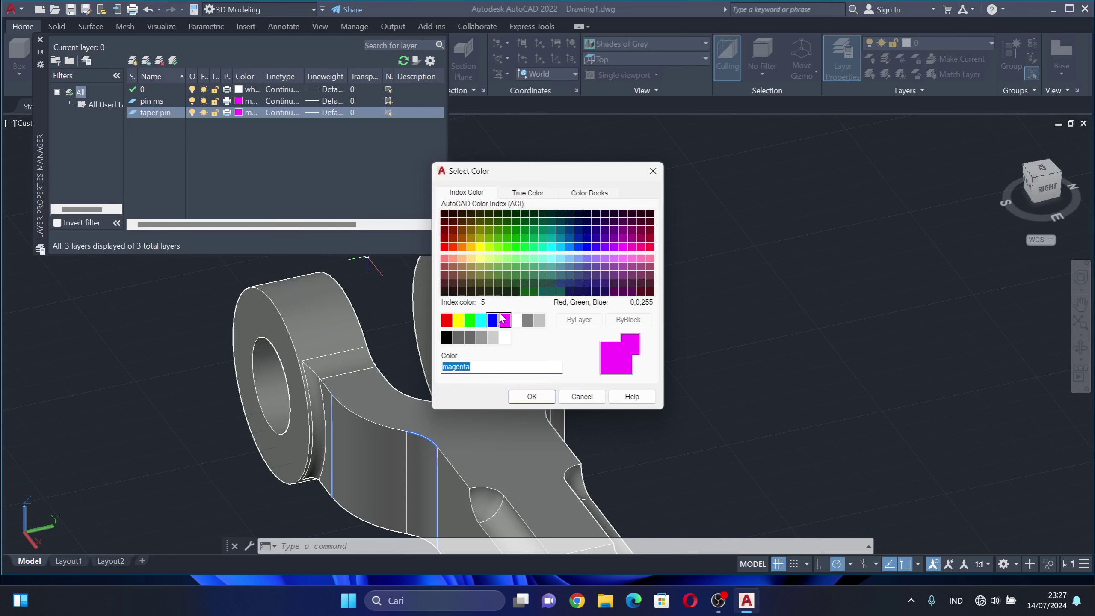
{"action": "left_click", "coordinate": [494, 321]}
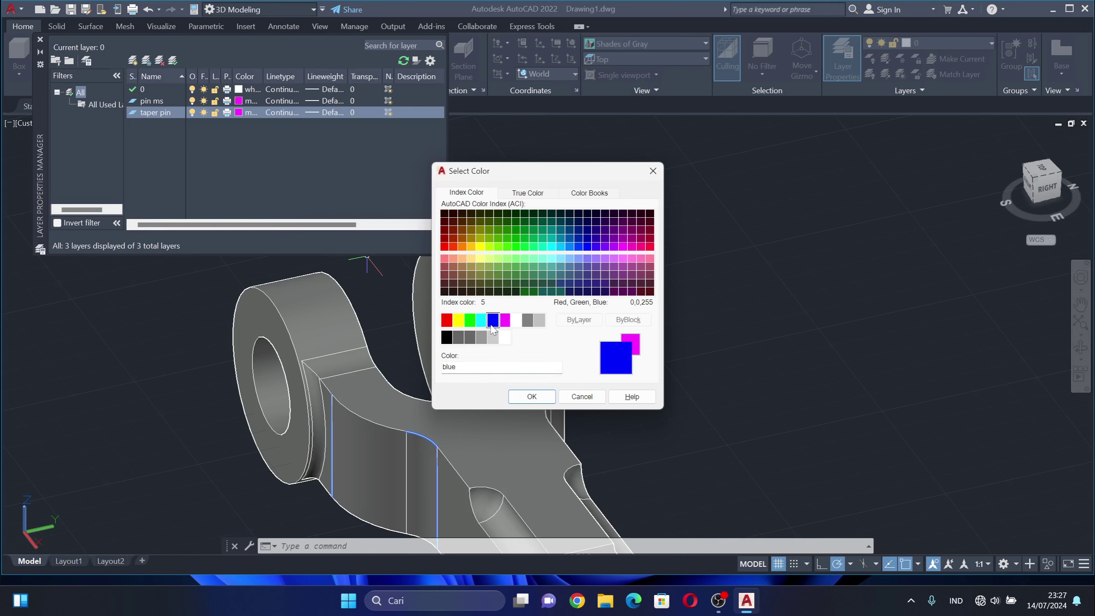
{"action": "left_click", "coordinate": [529, 397]}
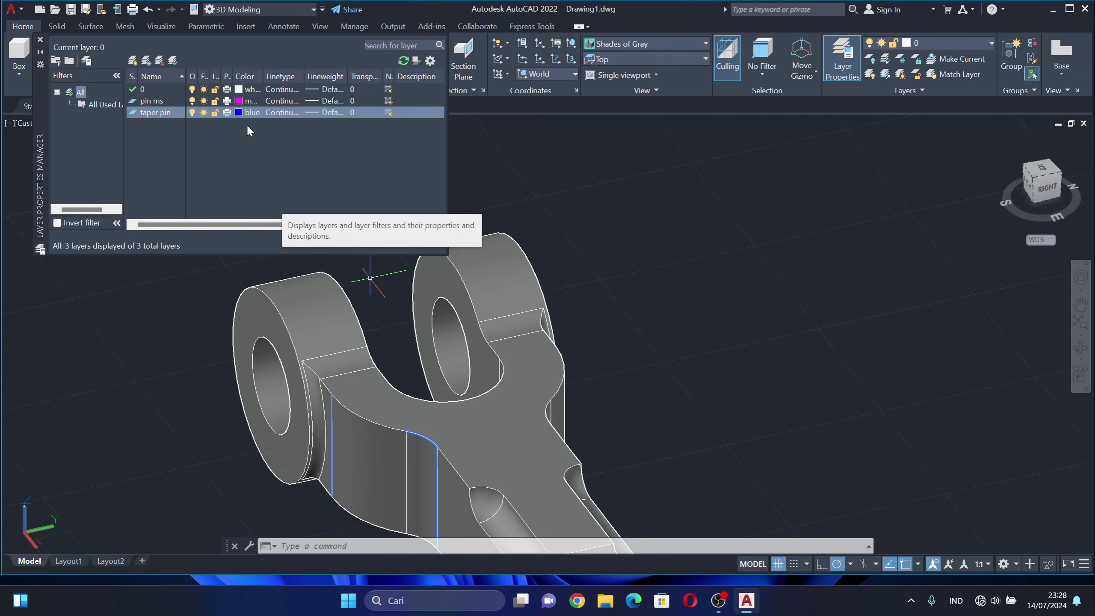
Add a layer named "eye end fs" and set its color to cyan.
{"action": "left_click", "coordinate": [132, 60]}
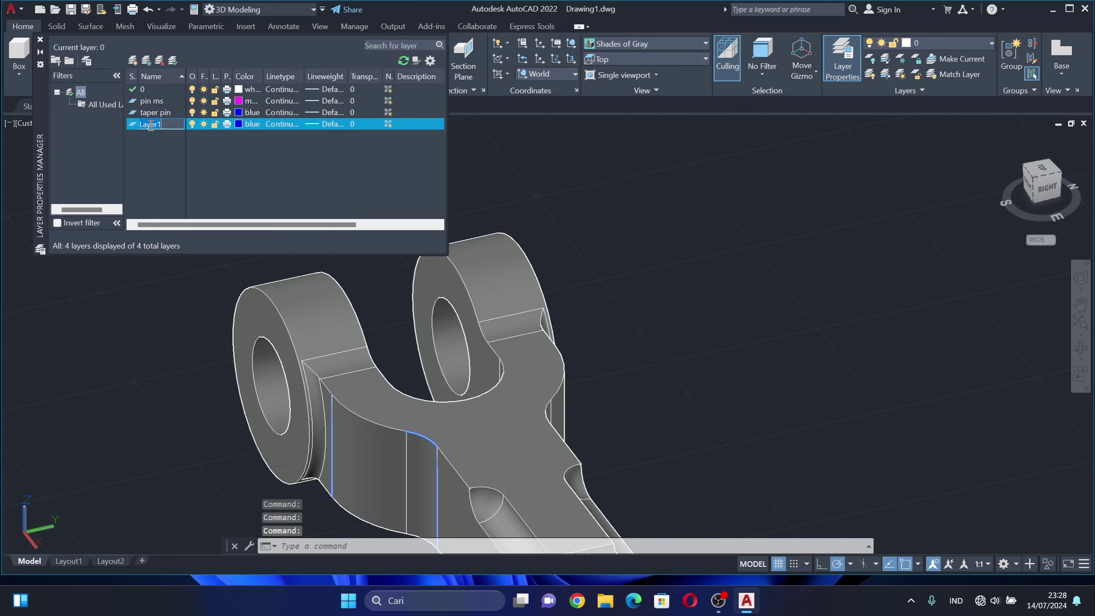
{"action": "type", "text": "eye end fs"}
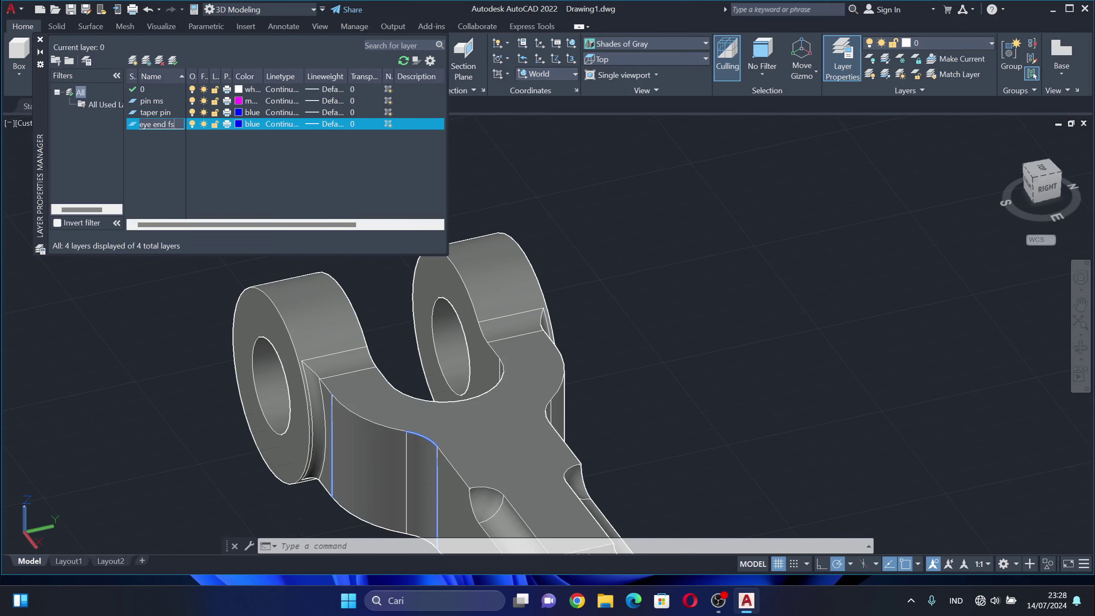
{"action": "left_click", "coordinate": [240, 124]}
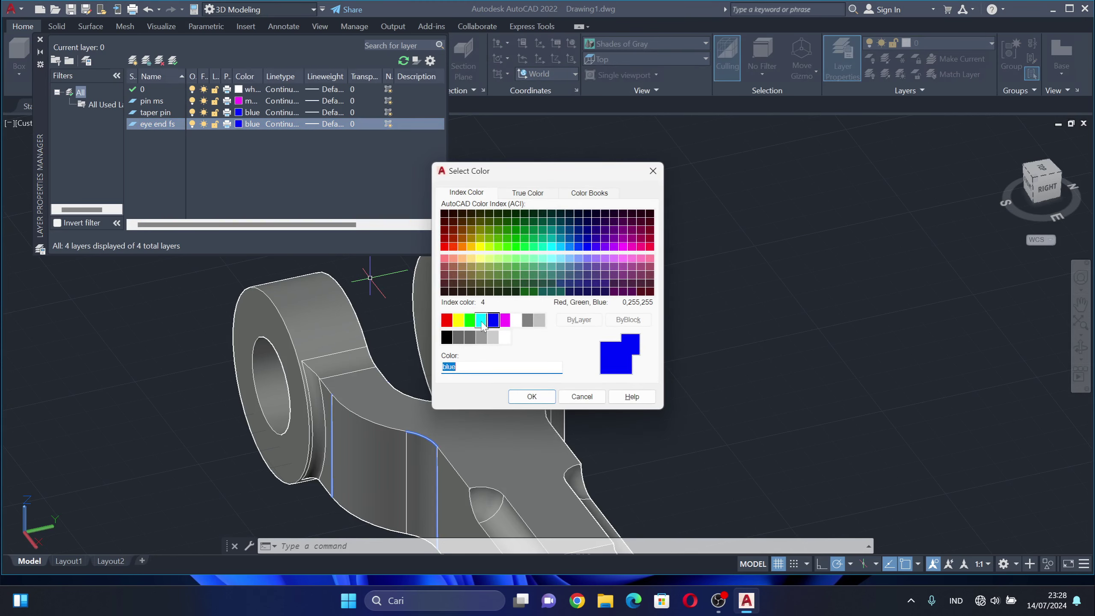
{"action": "left_click", "coordinate": [481, 320]}
{"action": "left_click", "coordinate": [531, 396]}
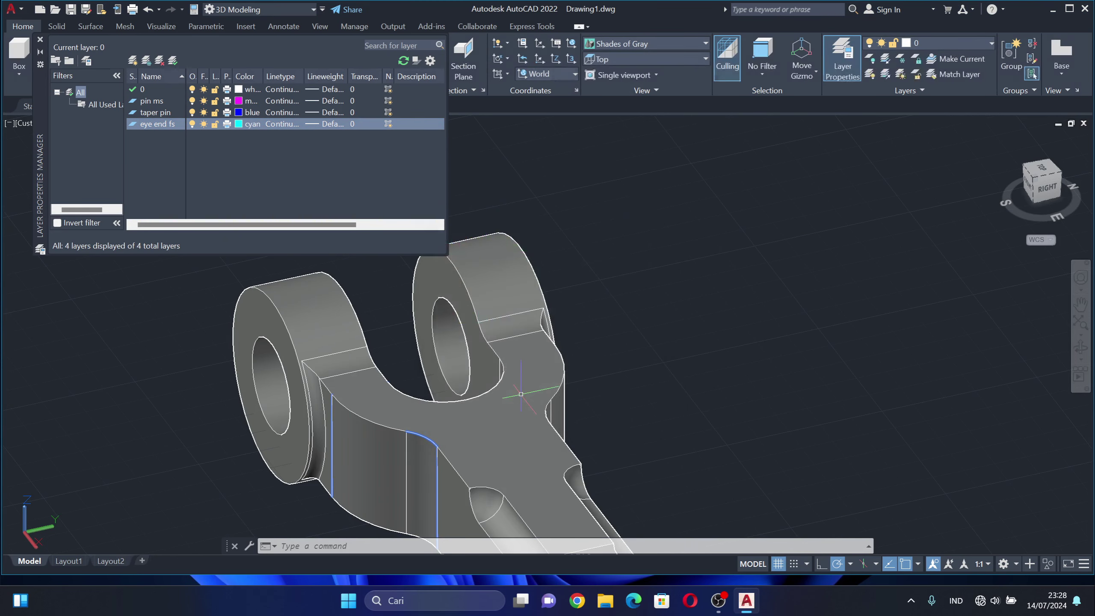
Add a layer named "collar ms" and set its color to green.
{"action": "left_click", "coordinate": [134, 61]}
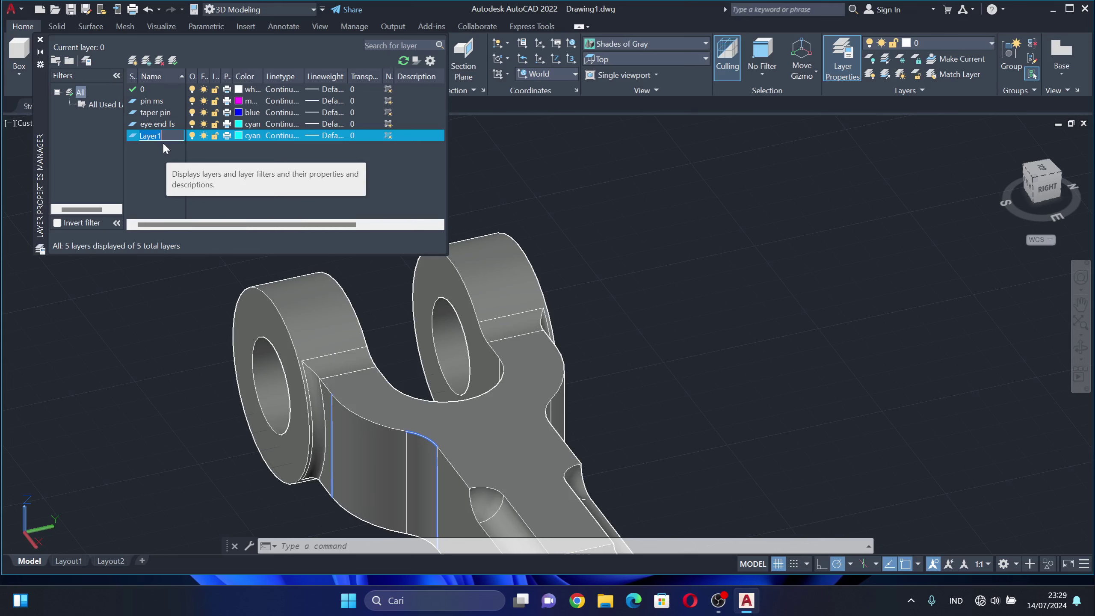
{"action": "type", "text": "collar ms"}
{"action": "left_click", "coordinate": [244, 135]}
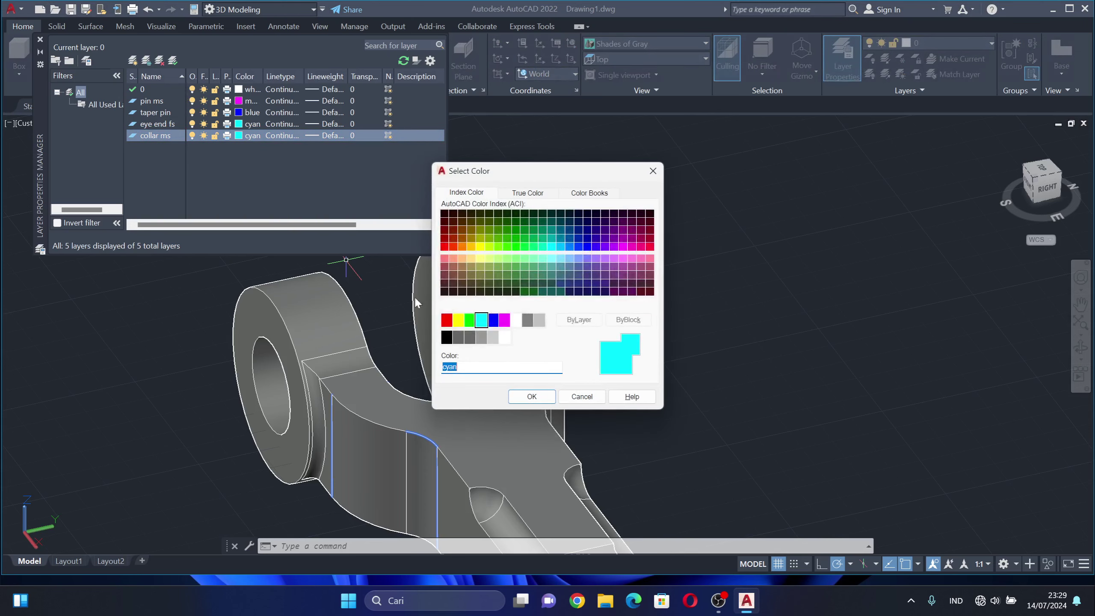
{"action": "left_click", "coordinate": [470, 320]}
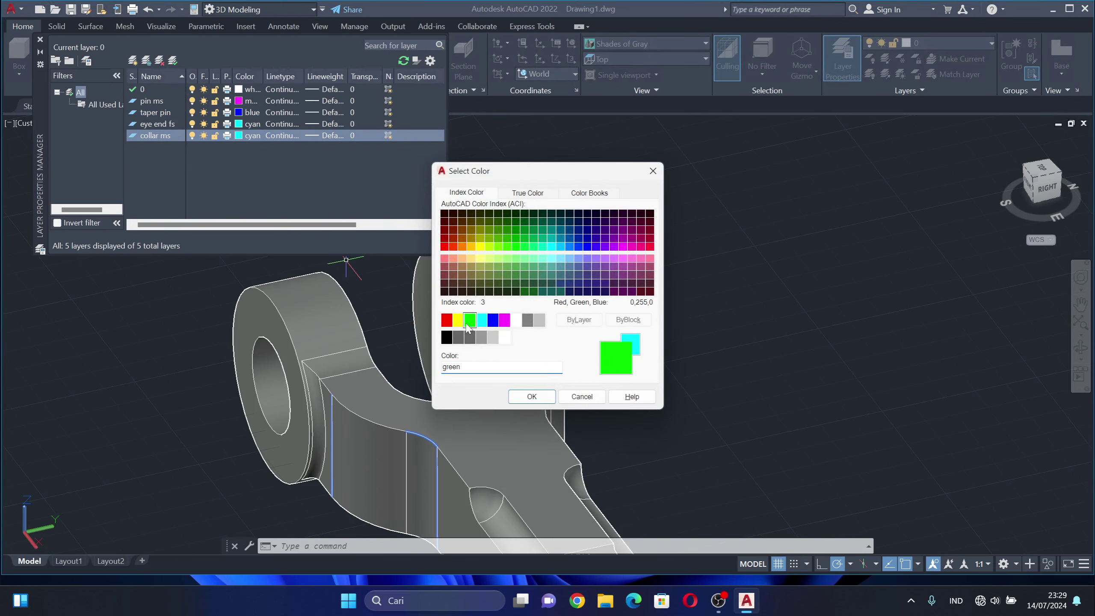
{"action": "left_click", "coordinate": [530, 395]}
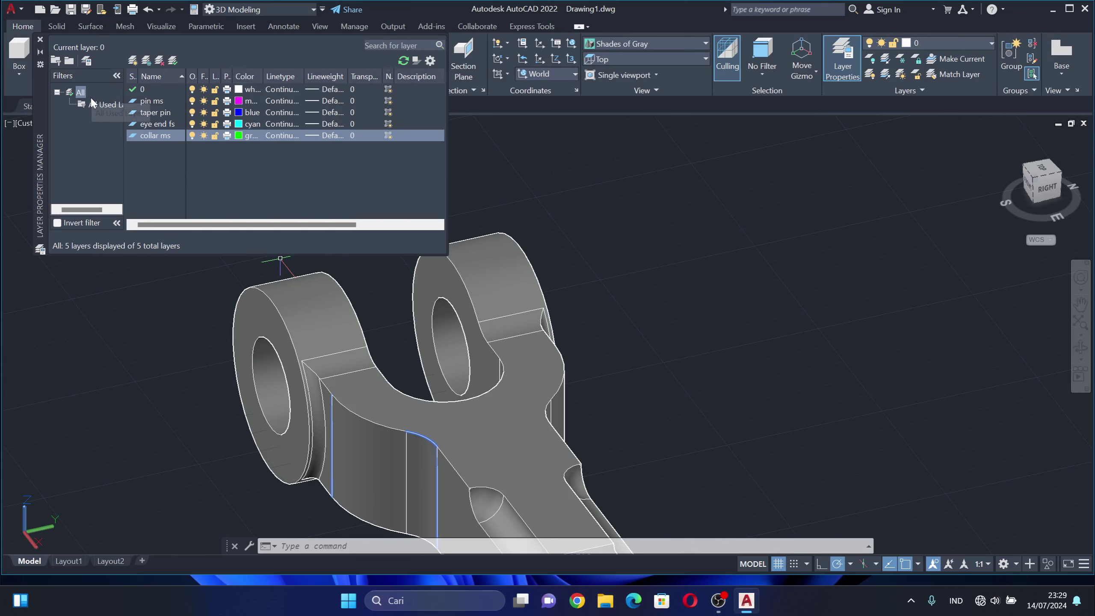
Add a layer named "fork fs" with the color yellow and close the layer manager.
{"action": "left_click", "coordinate": [133, 60]}
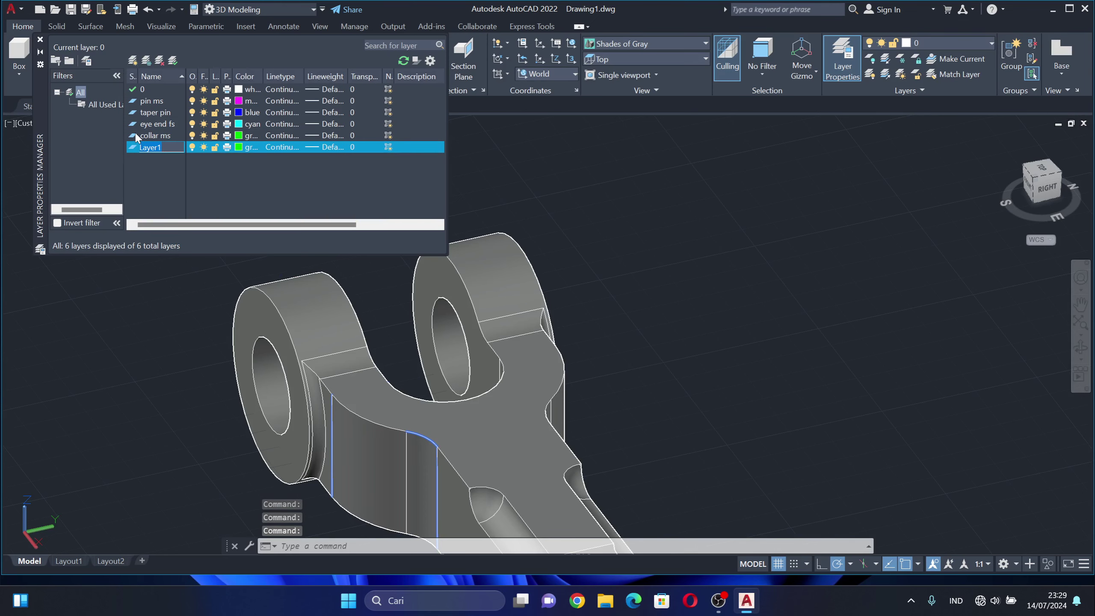
{"action": "type", "text": "fork"}
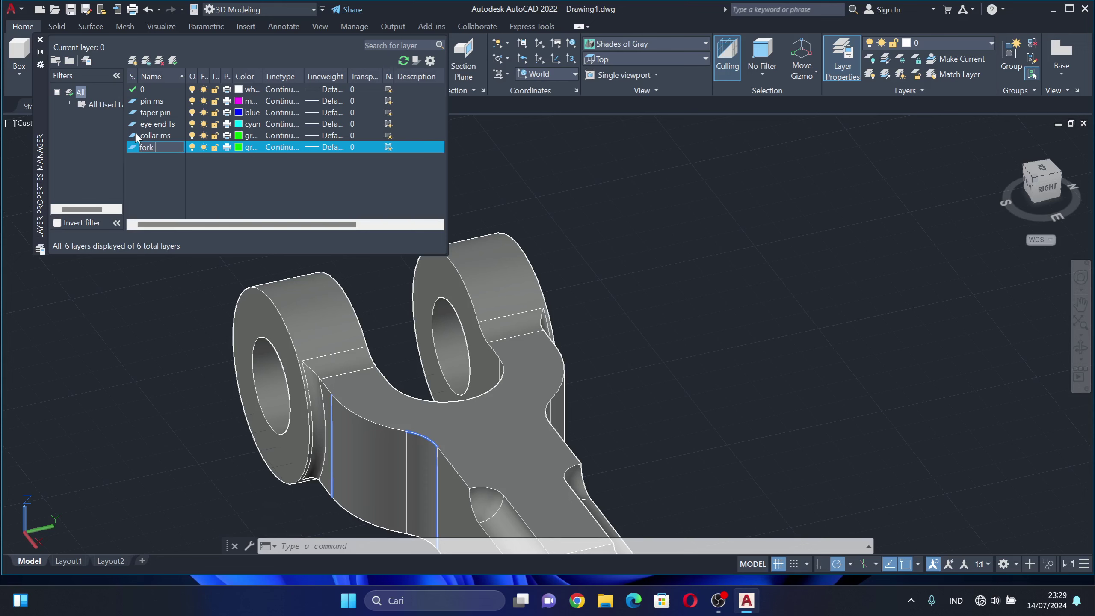
{"action": "type", "text": " fs"}
{"action": "left_click", "coordinate": [239, 147]}
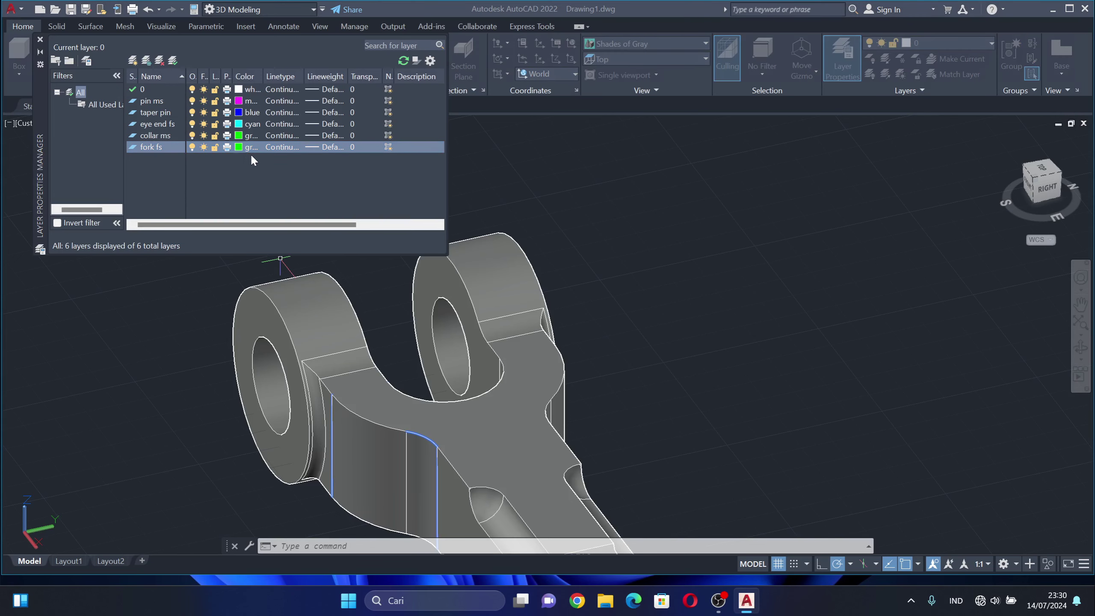
{"action": "left_click", "coordinate": [458, 320]}
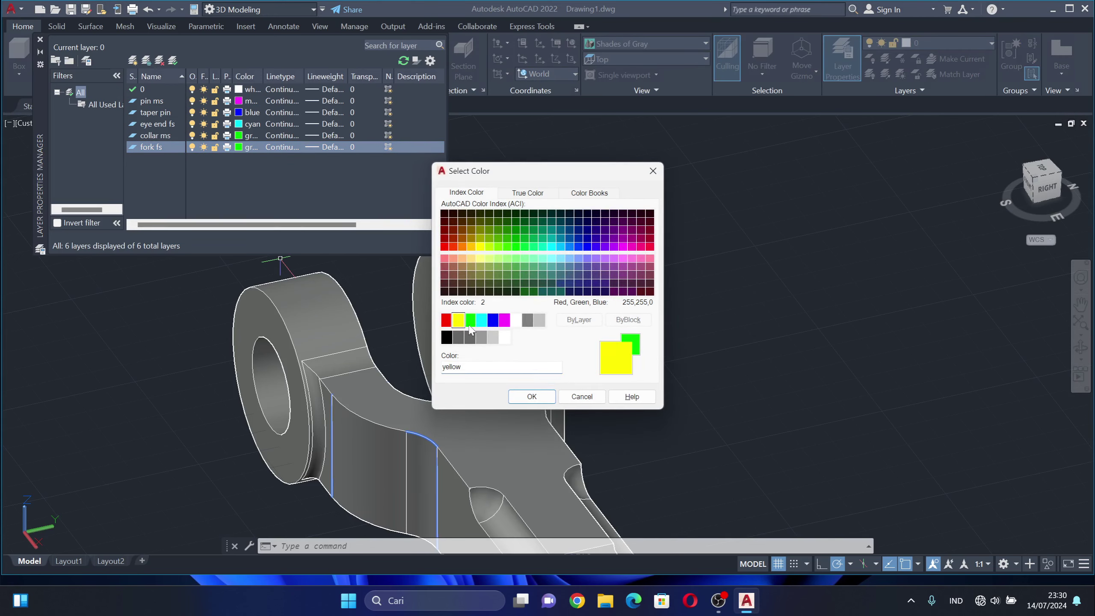
{"action": "left_click", "coordinate": [531, 397]}
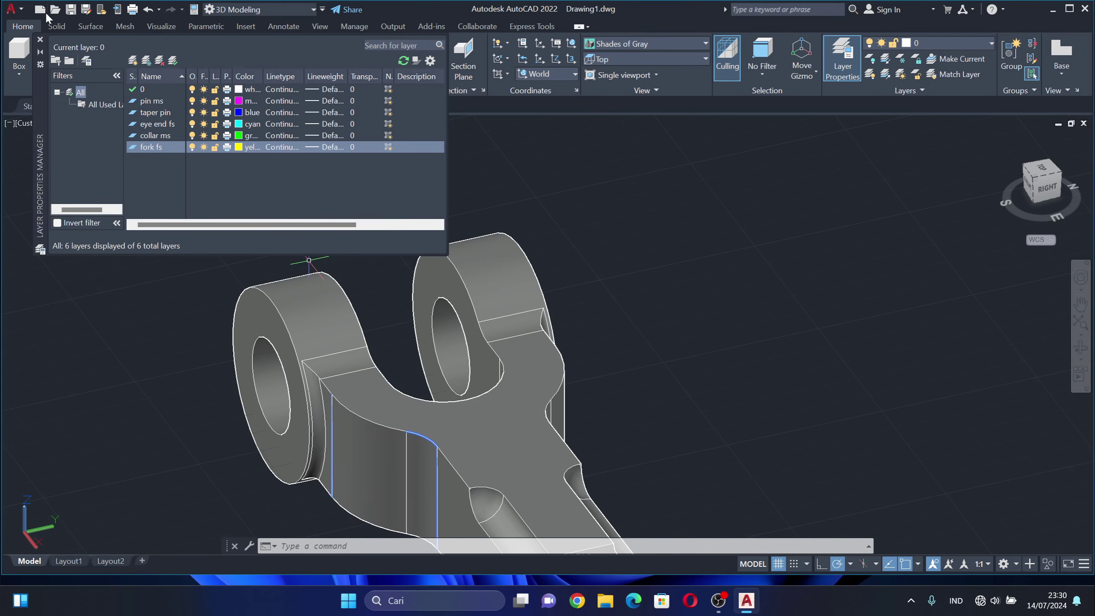
{"action": "left_click", "coordinate": [40, 41]}
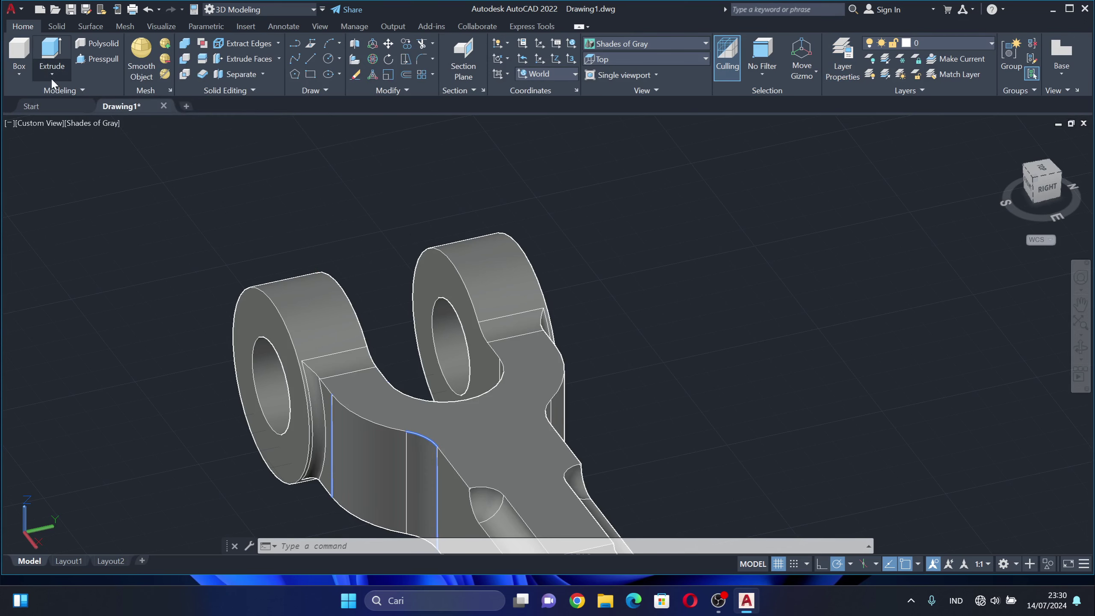
{"action": "scroll", "coordinate": [175, 266], "scroll_direction": "down", "scroll_amount": 2}
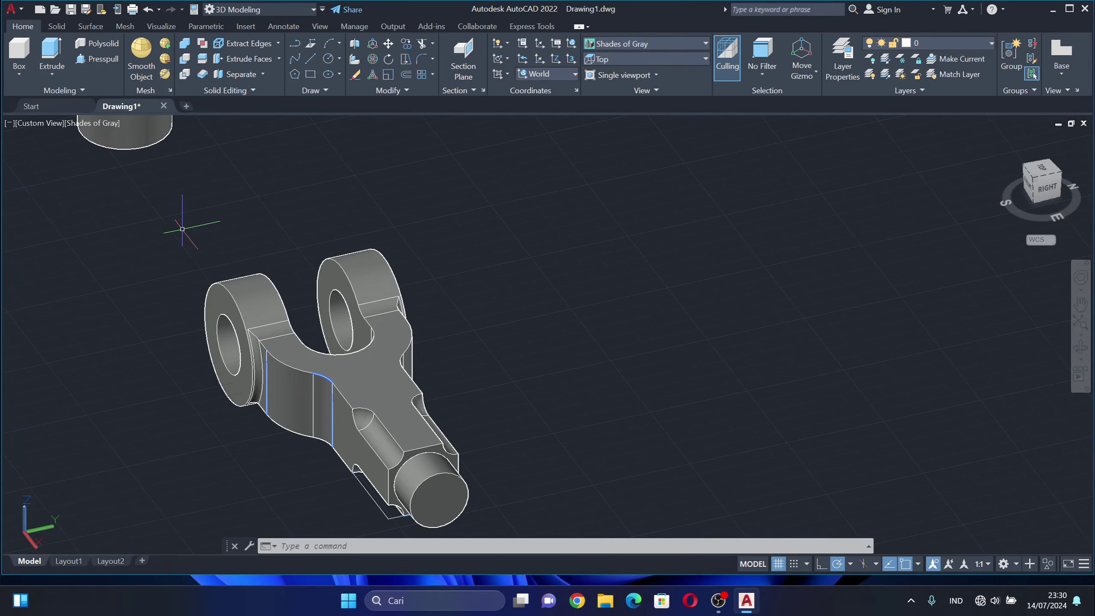
{"action": "scroll", "coordinate": [587, 286], "scroll_direction": "down", "scroll_amount": 2}
{"action": "scroll", "coordinate": [390, 256], "scroll_direction": "down", "scroll_amount": 2}
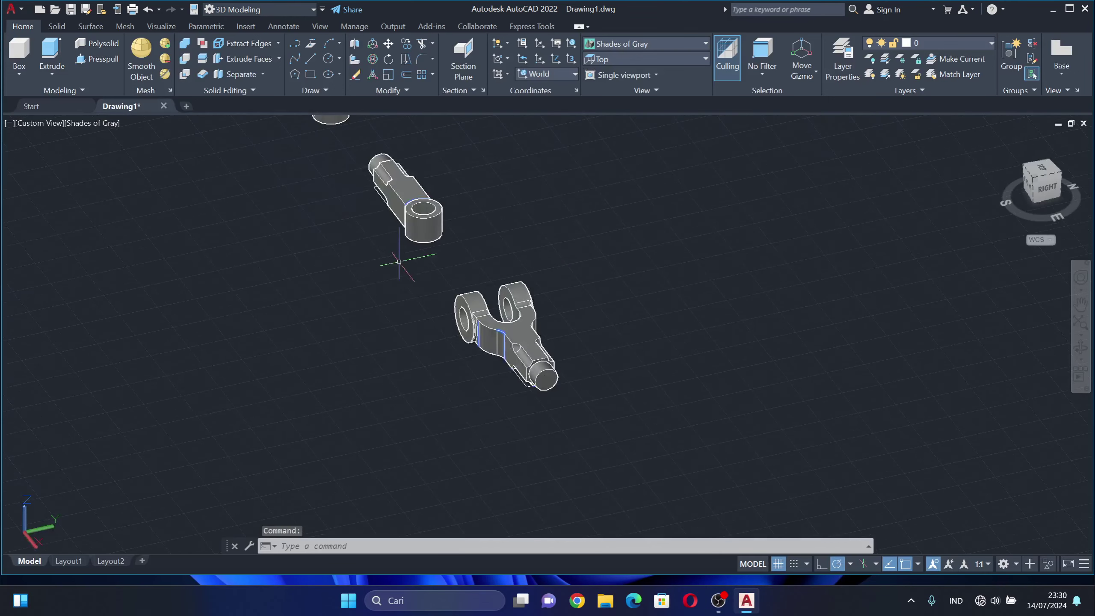
{"action": "middle_click_drag", "start_coordinate": [391, 256], "coordinate": [433, 443]}
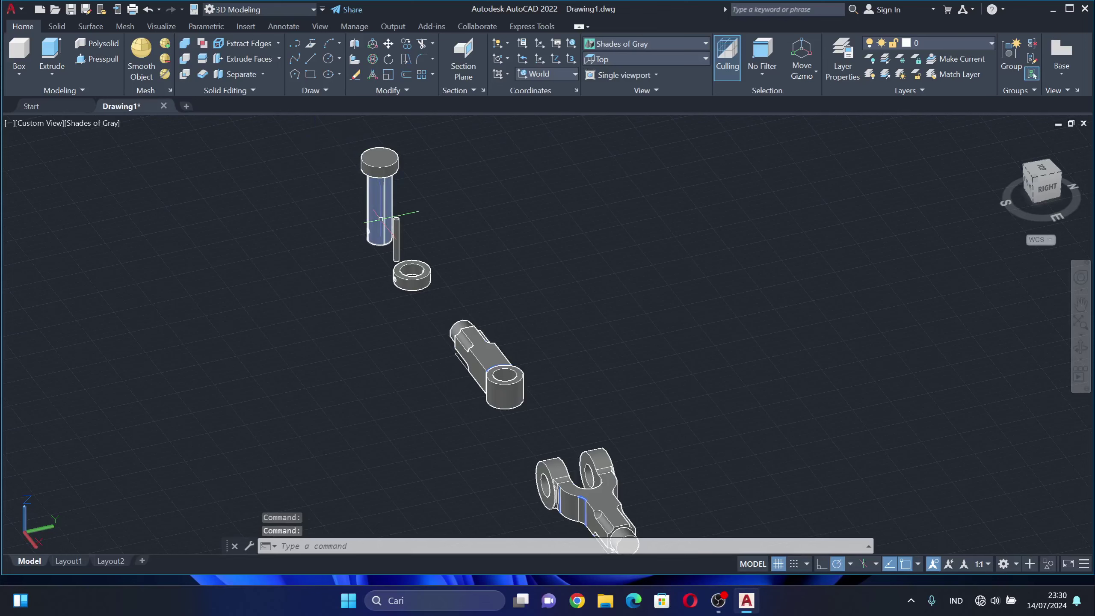
{"action": "left_click", "coordinate": [394, 175]}
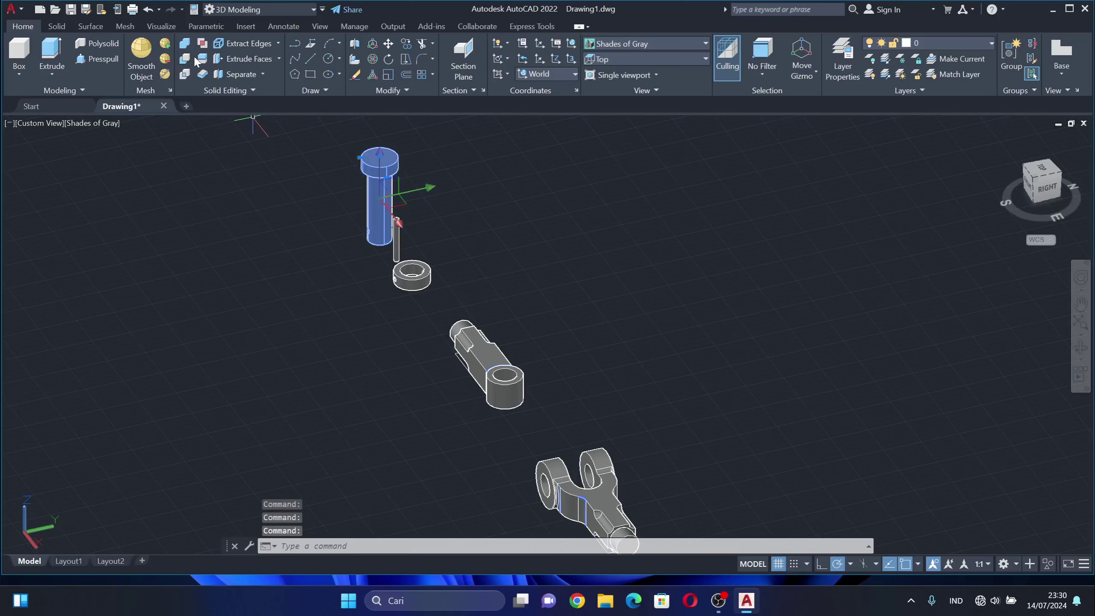
{"action": "left_click", "coordinate": [185, 44]}
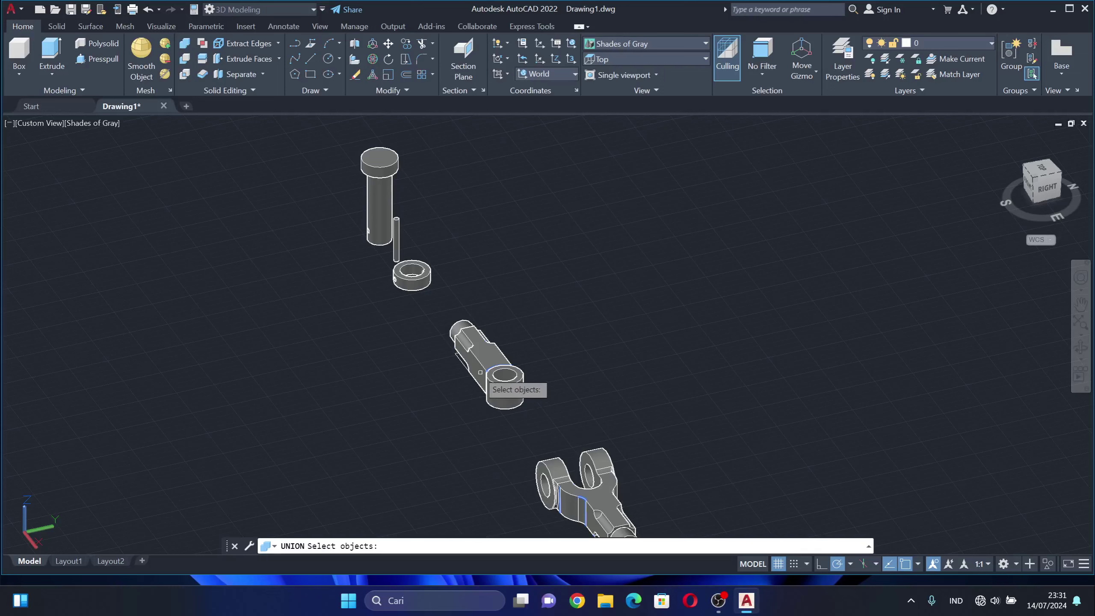
{"action": "left_click", "coordinate": [501, 396]}
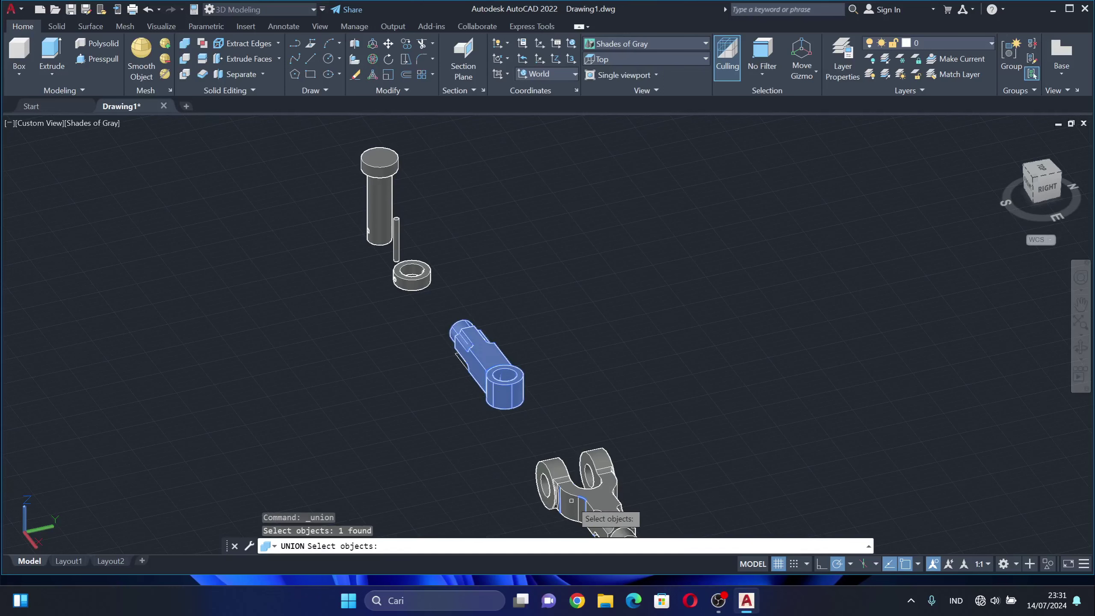
{"action": "left_click", "coordinate": [597, 503]}
{"action": "middle_click_drag", "start_coordinate": [643, 447], "coordinate": [634, 410]}
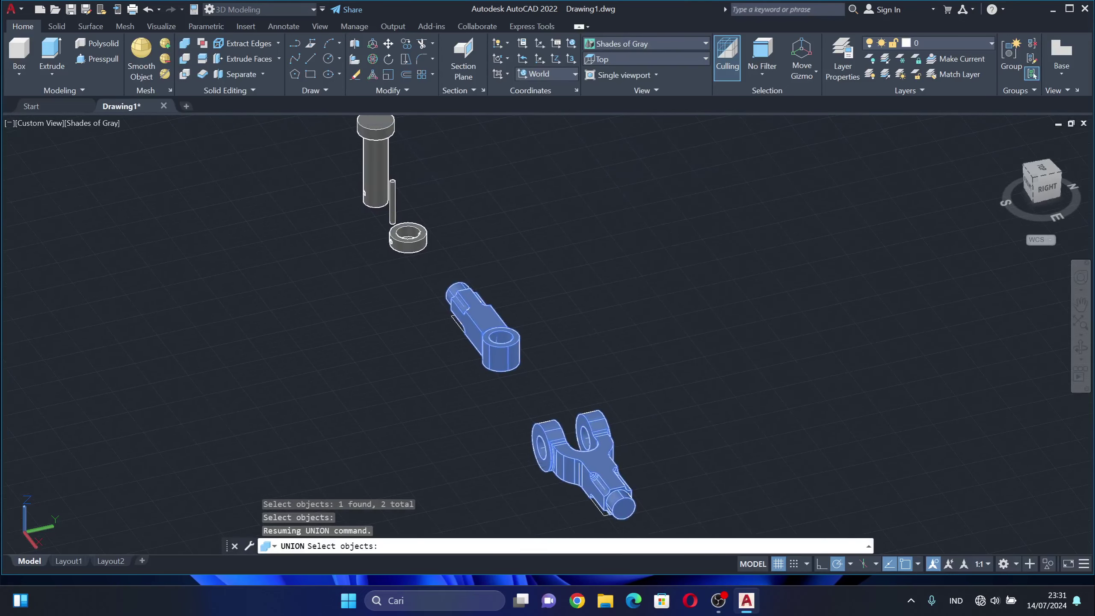
{"action": "left_click", "coordinate": [457, 220]}
{"action": "key", "text": "Escape"}
{"action": "key", "text": "Escape"}
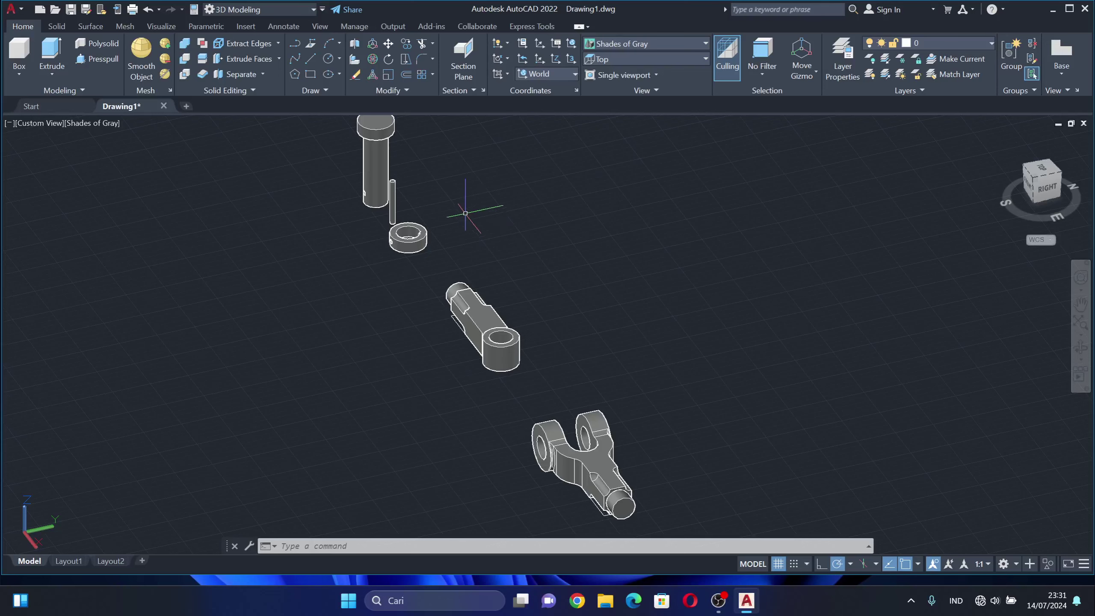
{"action": "right_click", "coordinate": [382, 176]}
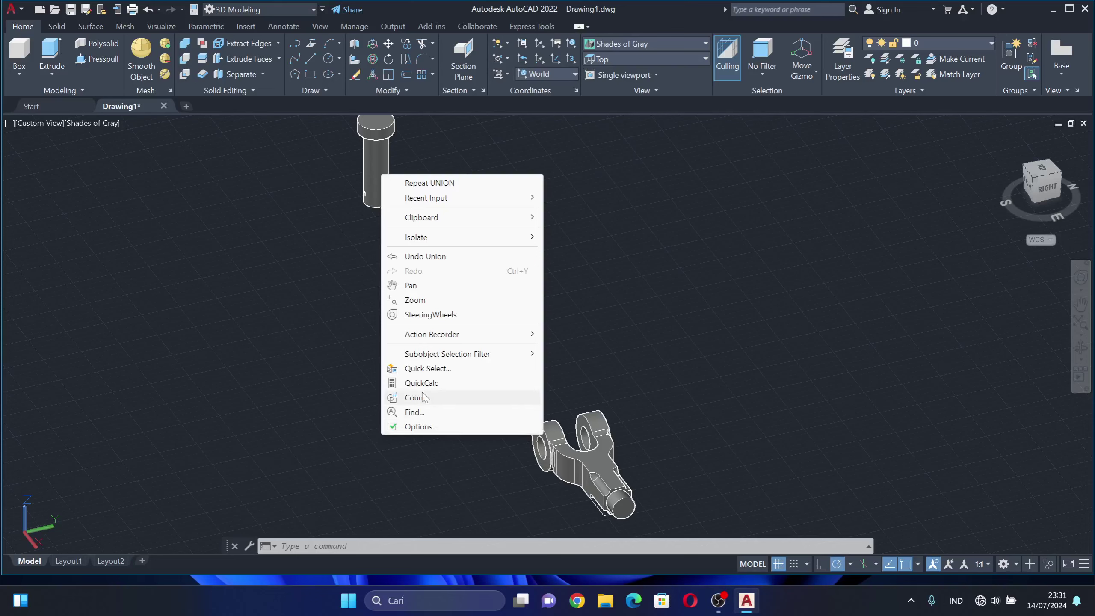
{"action": "left_click", "coordinate": [305, 233]}
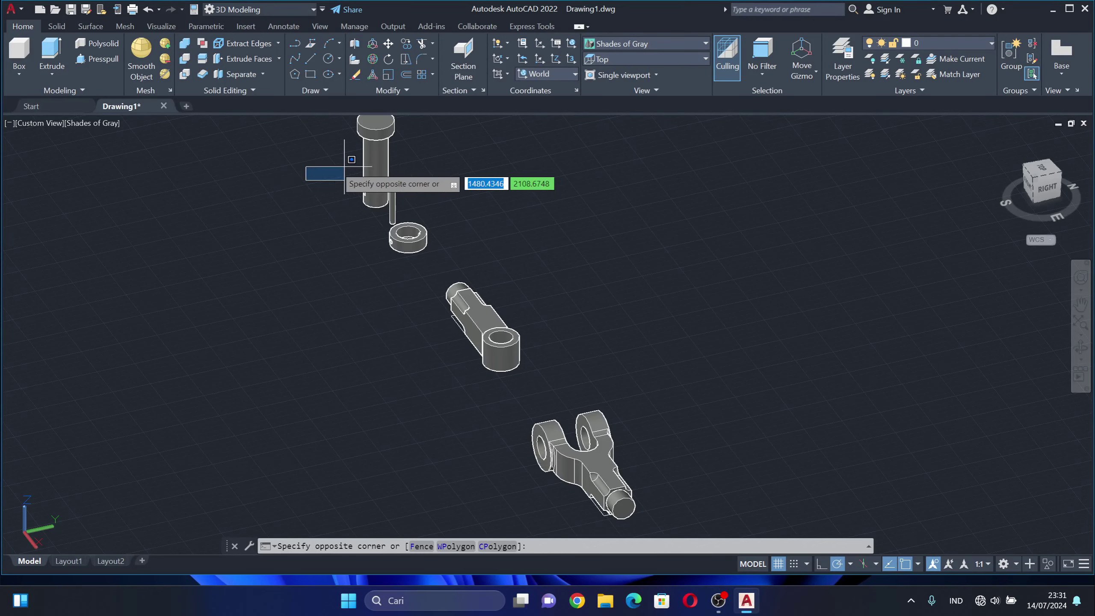
Union the pin's head and its cylindrical shank into a single solid.
{"action": "left_click", "coordinate": [379, 129]}
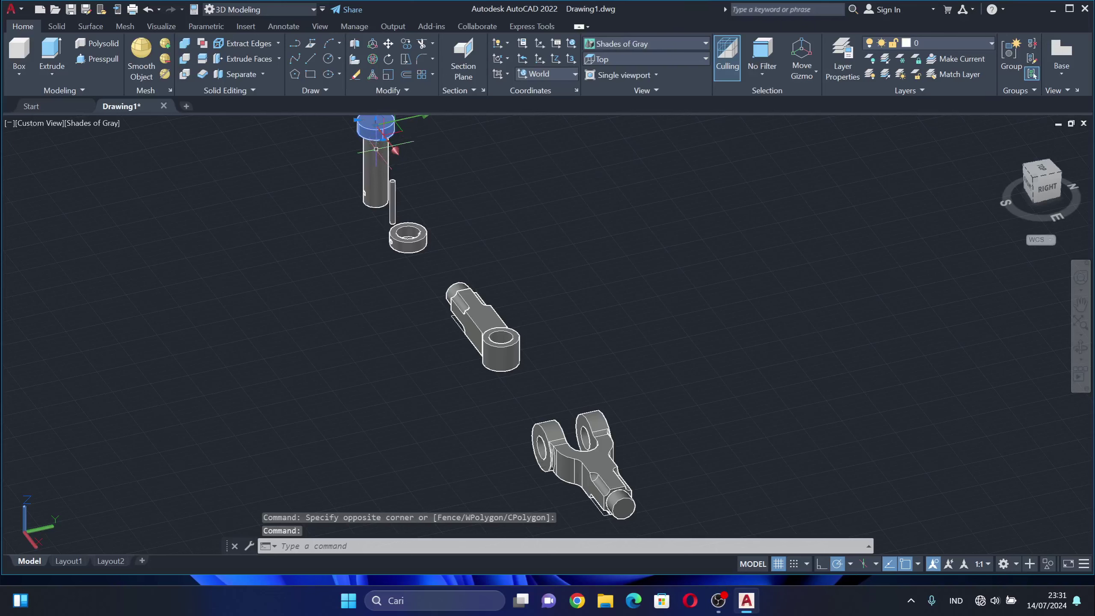
{"action": "left_click", "coordinate": [376, 164]}
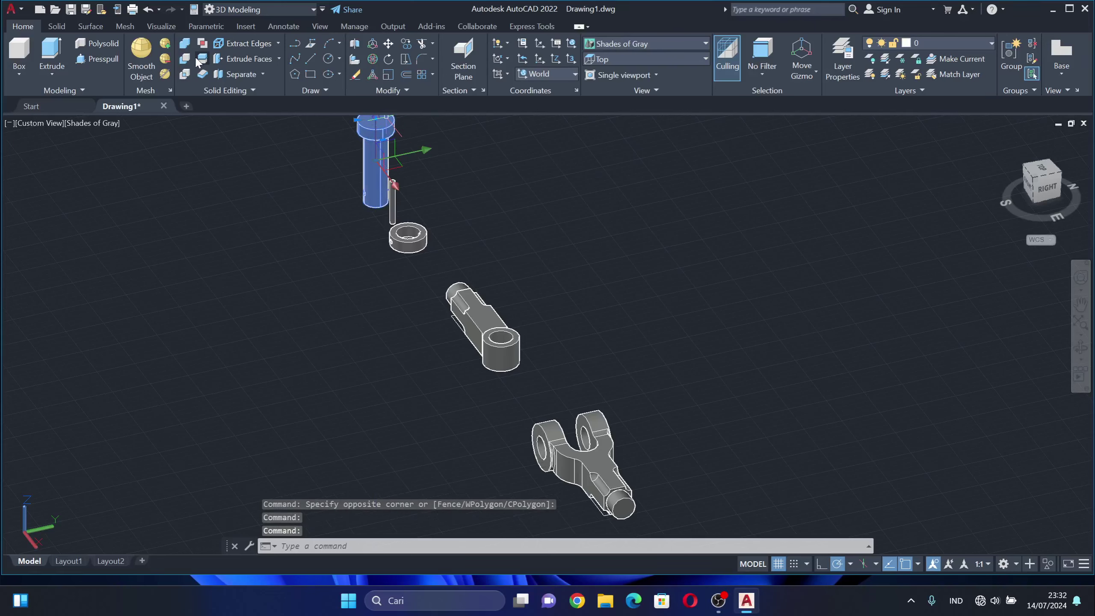
{"action": "left_click", "coordinate": [186, 44]}
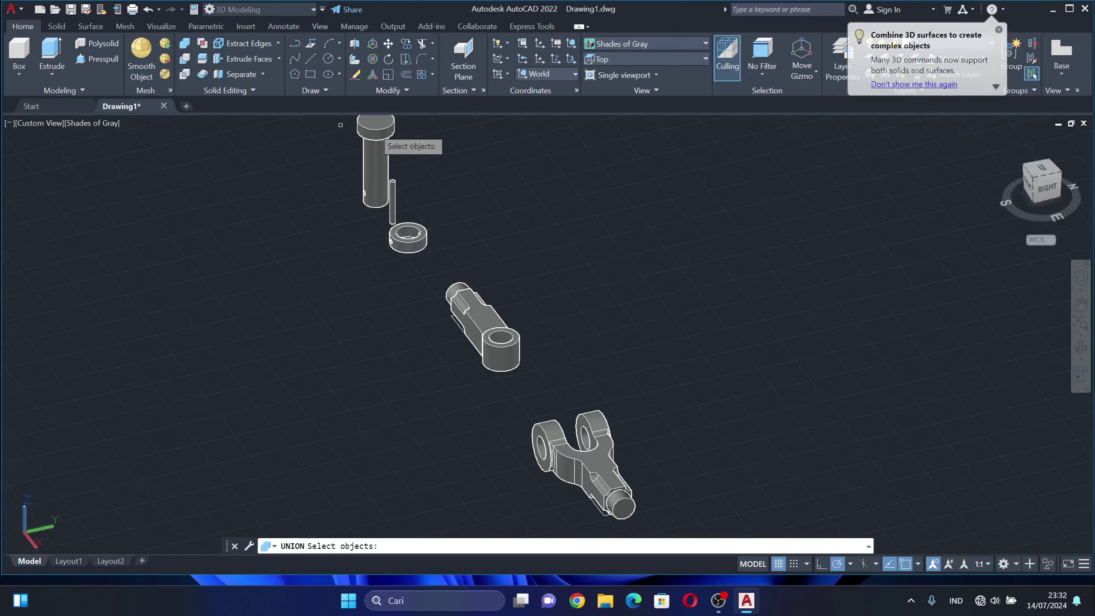
{"action": "left_click", "coordinate": [373, 150]}
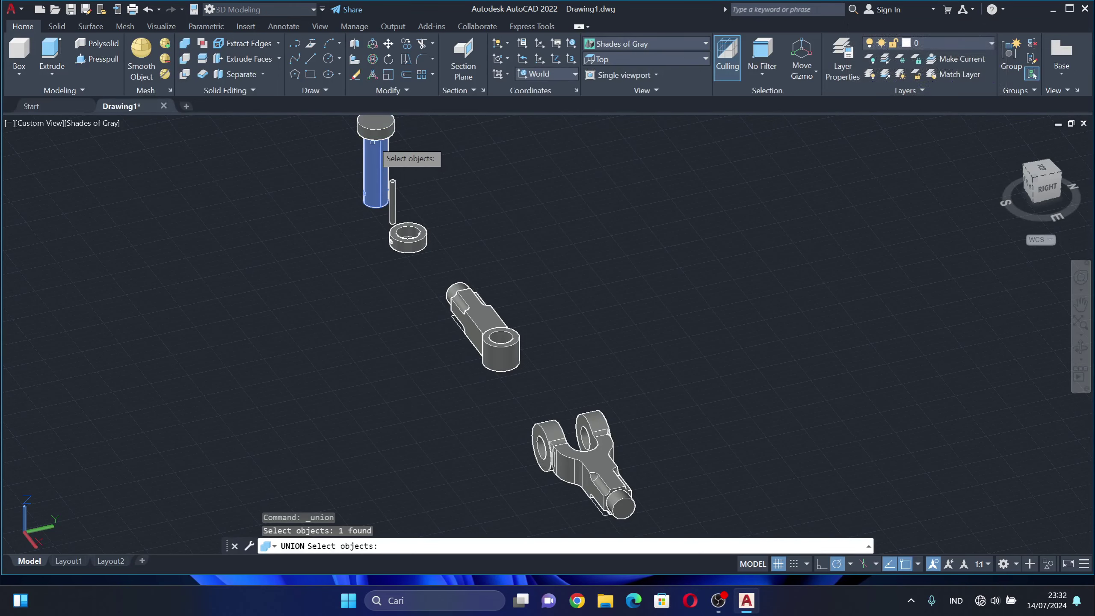
{"action": "left_click", "coordinate": [372, 145]}
{"action": "key", "text": "Return"}
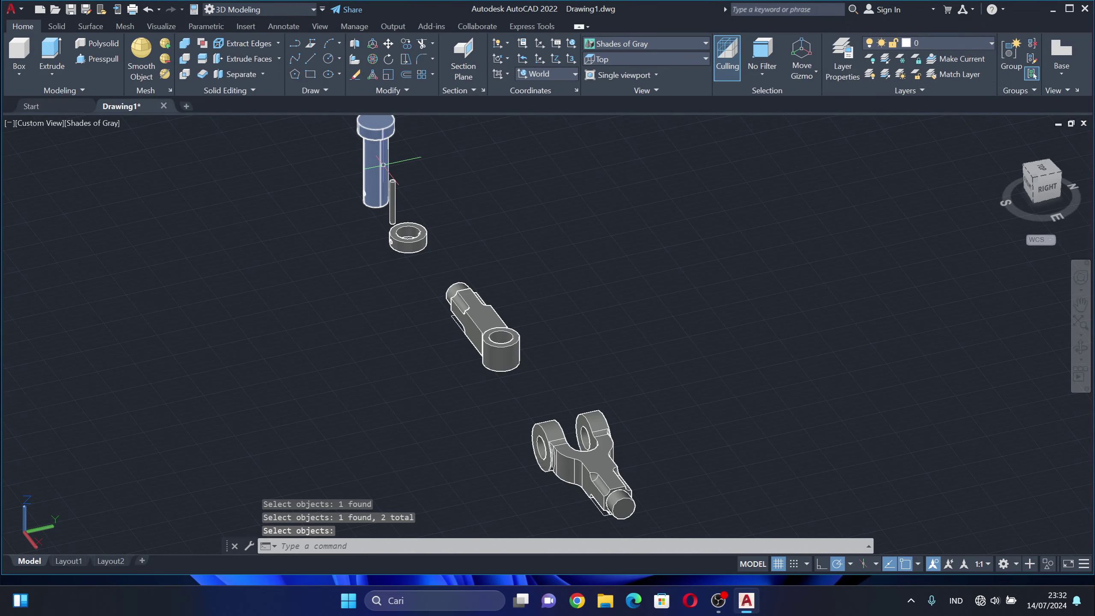
Set the color of the headed pin solid to Red in its properties and clear the selection.
{"action": "left_click", "coordinate": [376, 170]}
{"action": "right_click", "coordinate": [378, 176]}
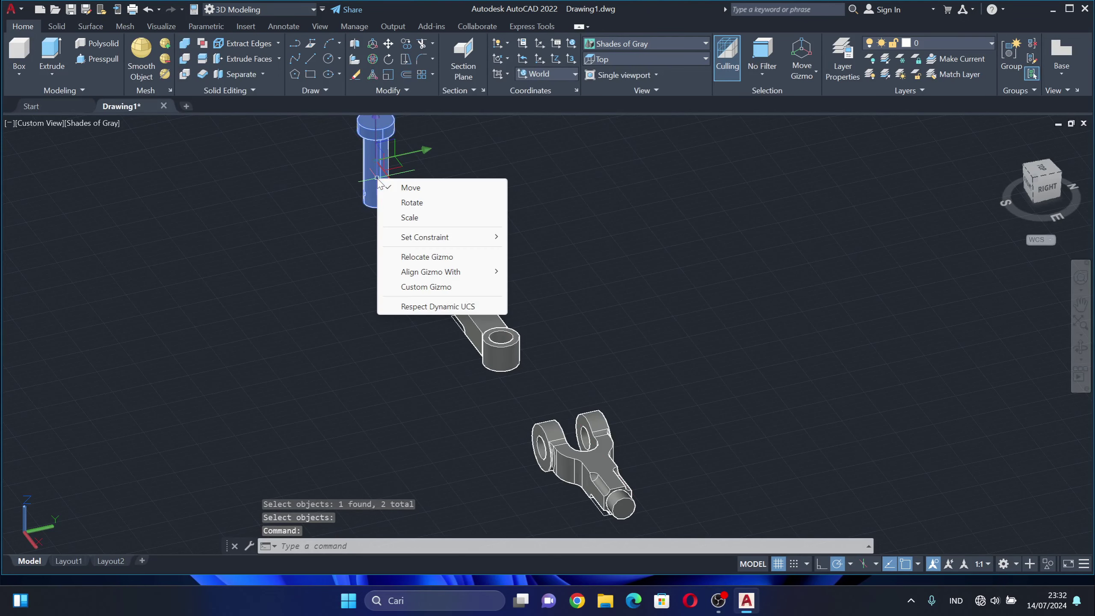
{"action": "key", "text": "Escape"}
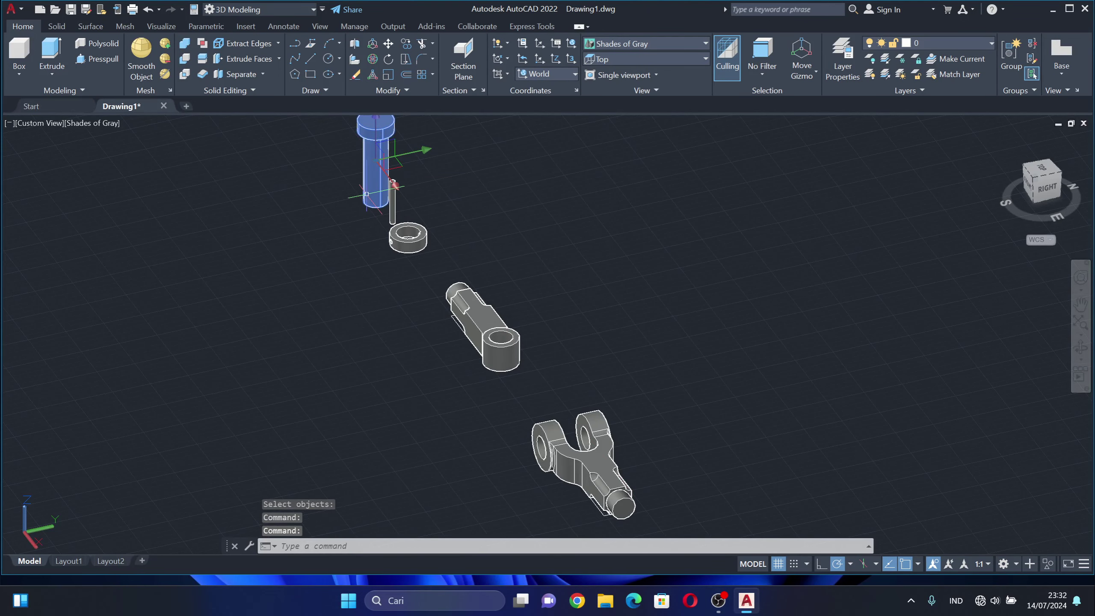
{"action": "right_click", "coordinate": [368, 195]}
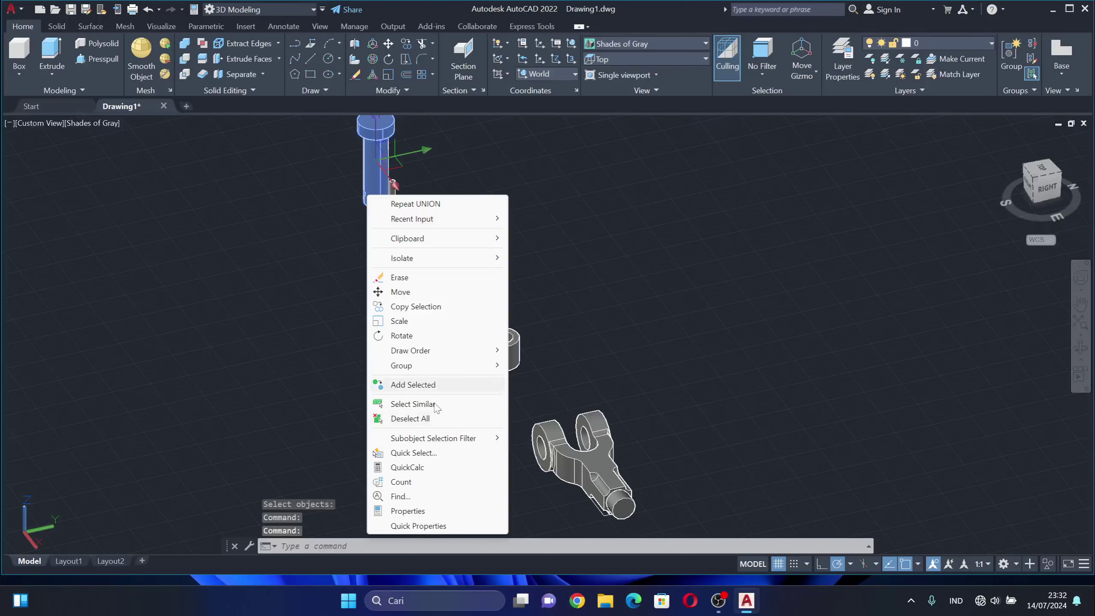
{"action": "left_click", "coordinate": [433, 511]}
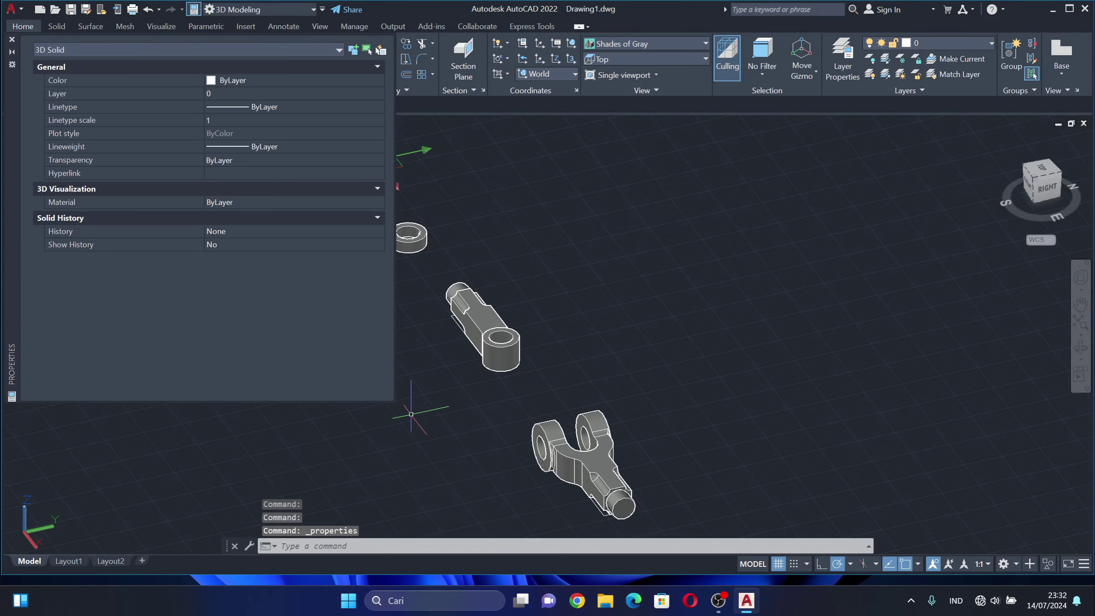
{"action": "left_click", "coordinate": [355, 80]}
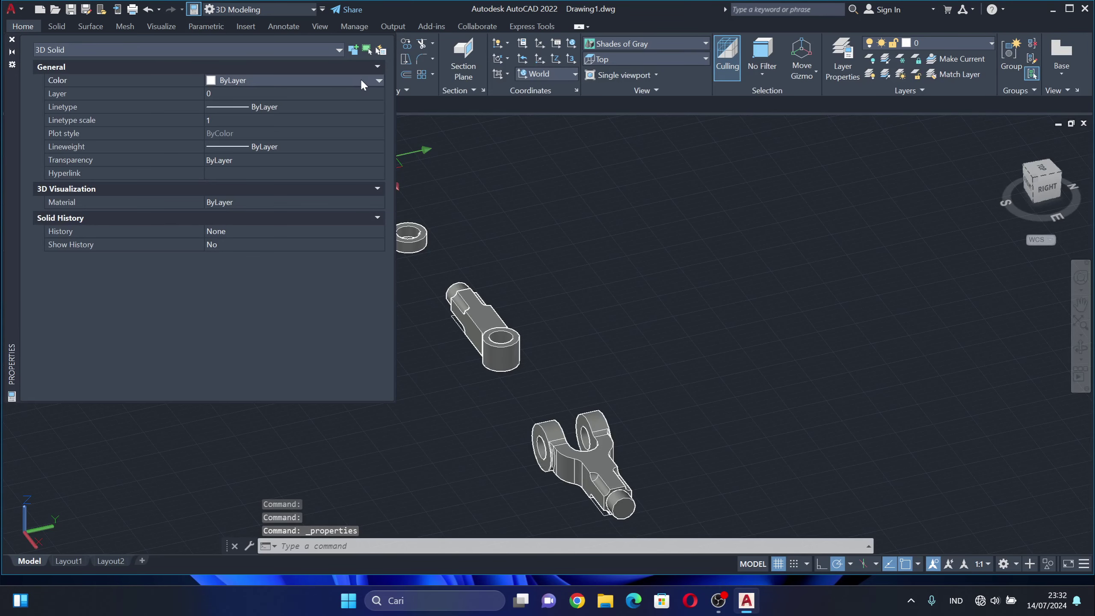
{"action": "left_click", "coordinate": [375, 81]}
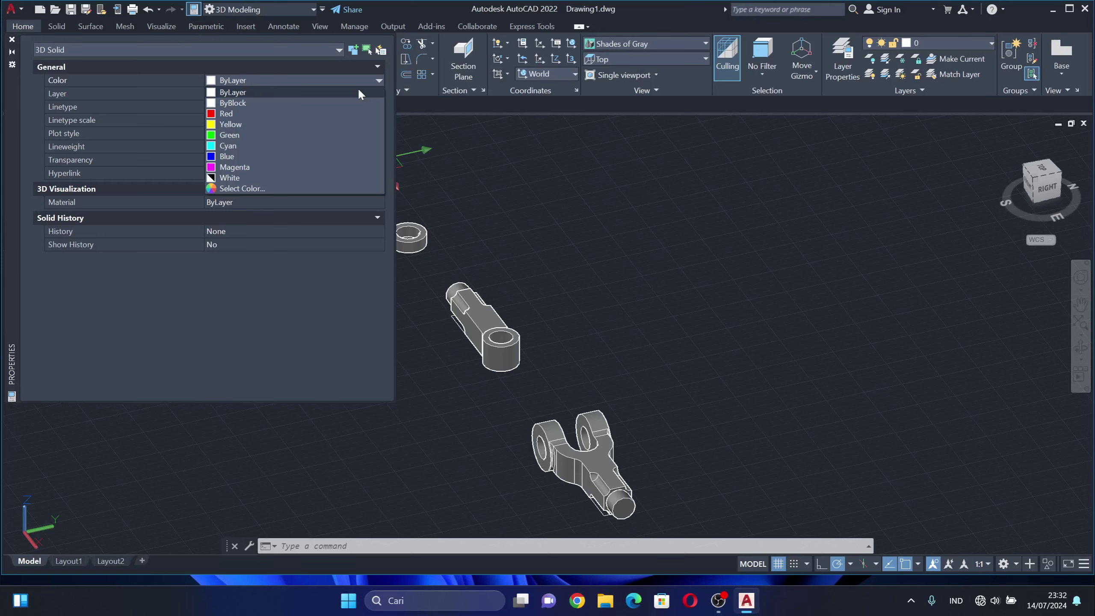
{"action": "left_click", "coordinate": [286, 115]}
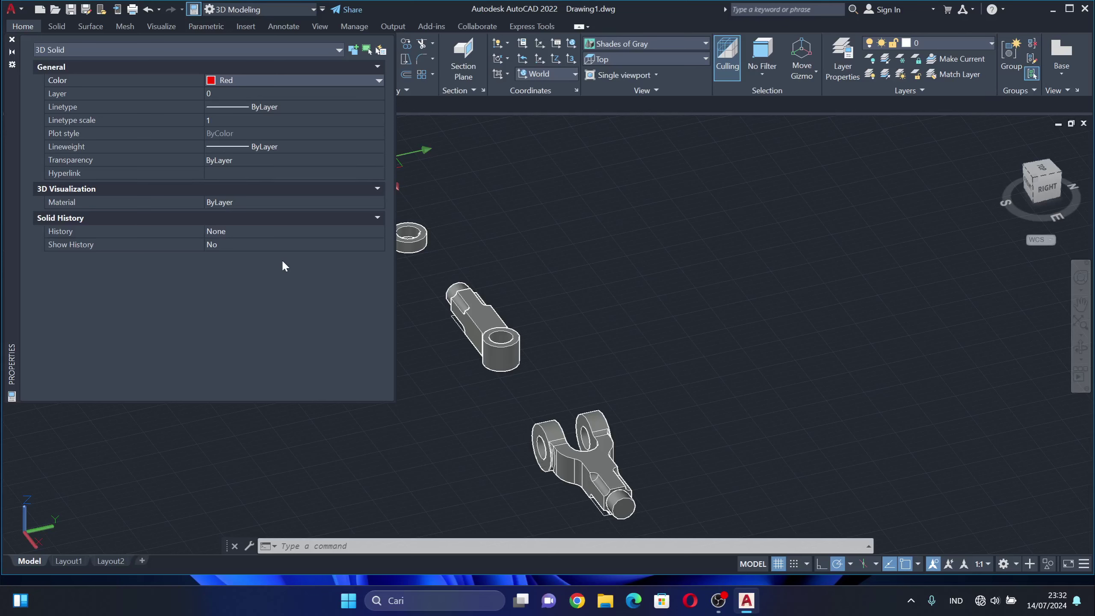
{"action": "left_click", "coordinate": [11, 40]}
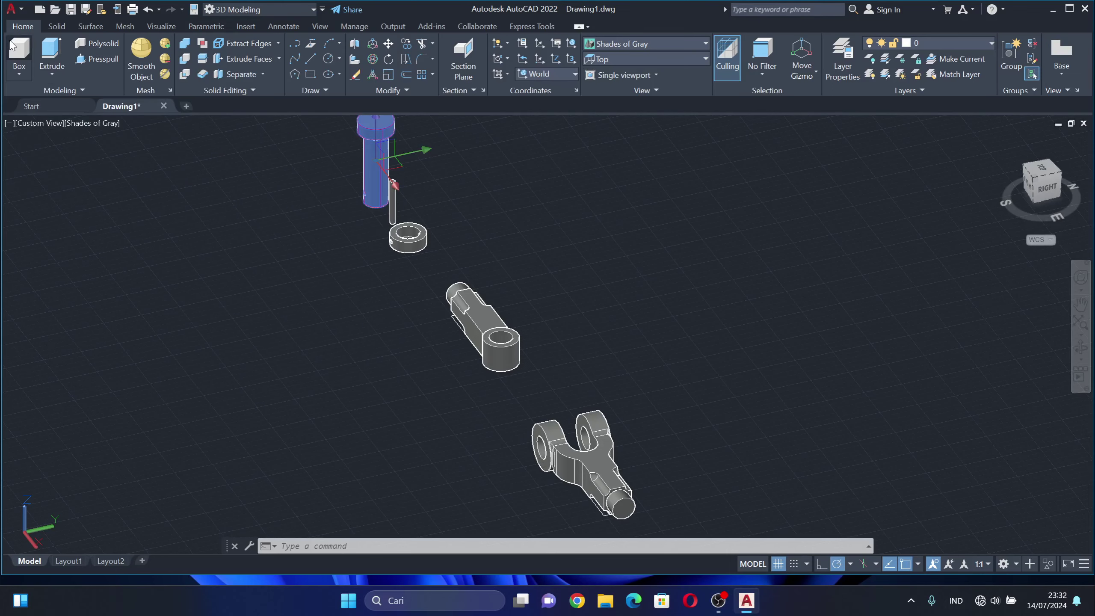
{"action": "left_click", "coordinate": [393, 202]}
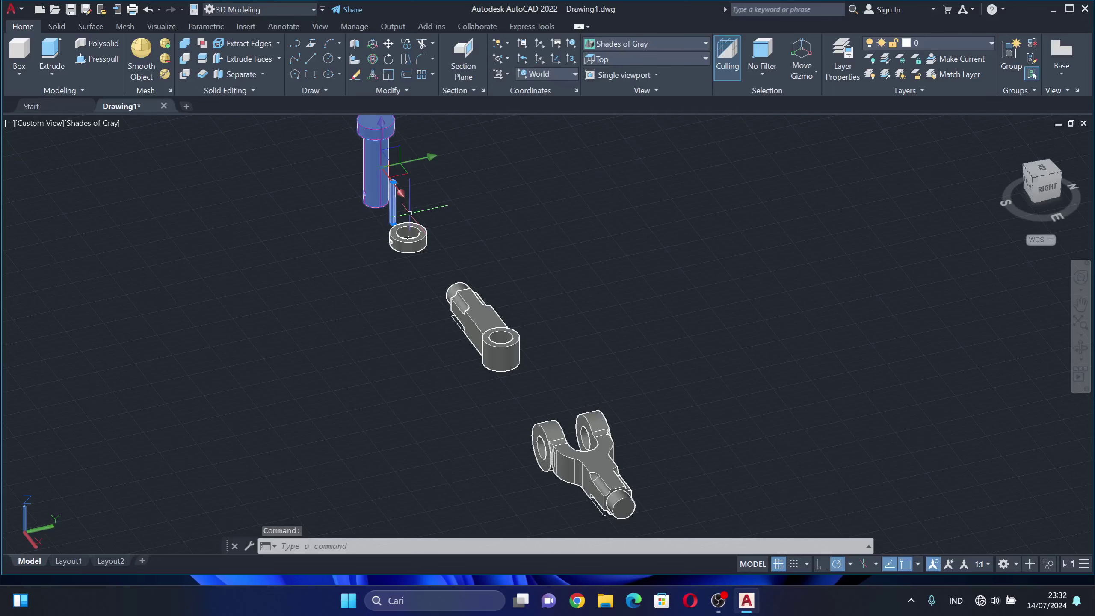
{"action": "key", "text": "Escape"}
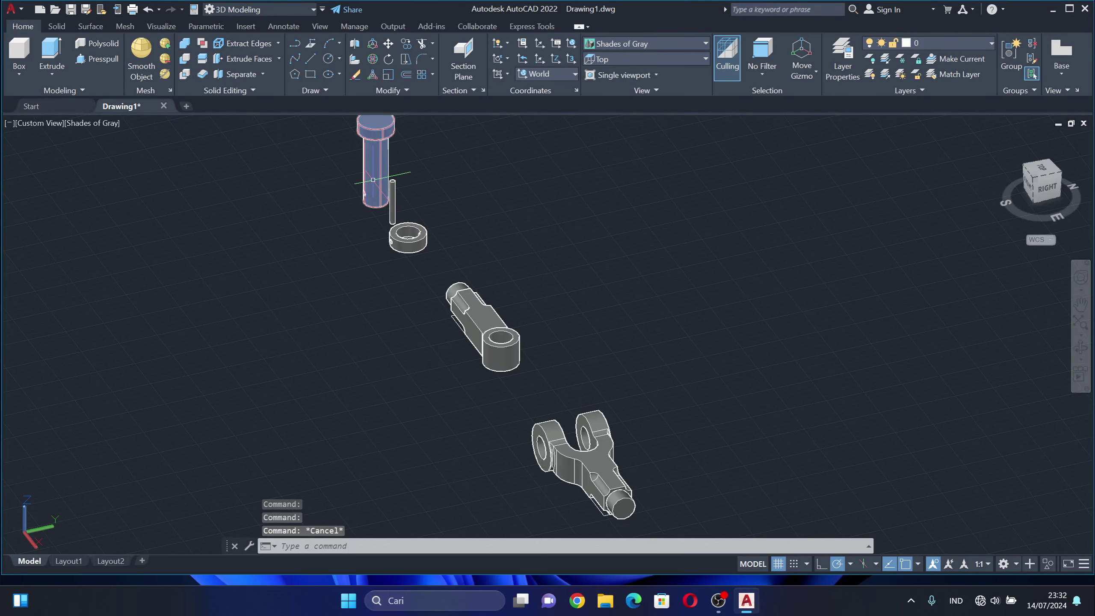
Assign the headed pin solid to the layer "pin ms" in its properties.
{"action": "scroll", "coordinate": [373, 179], "scroll_direction": "up", "scroll_amount": 2}
{"action": "scroll", "coordinate": [376, 181], "scroll_direction": "up", "scroll_amount": 1}
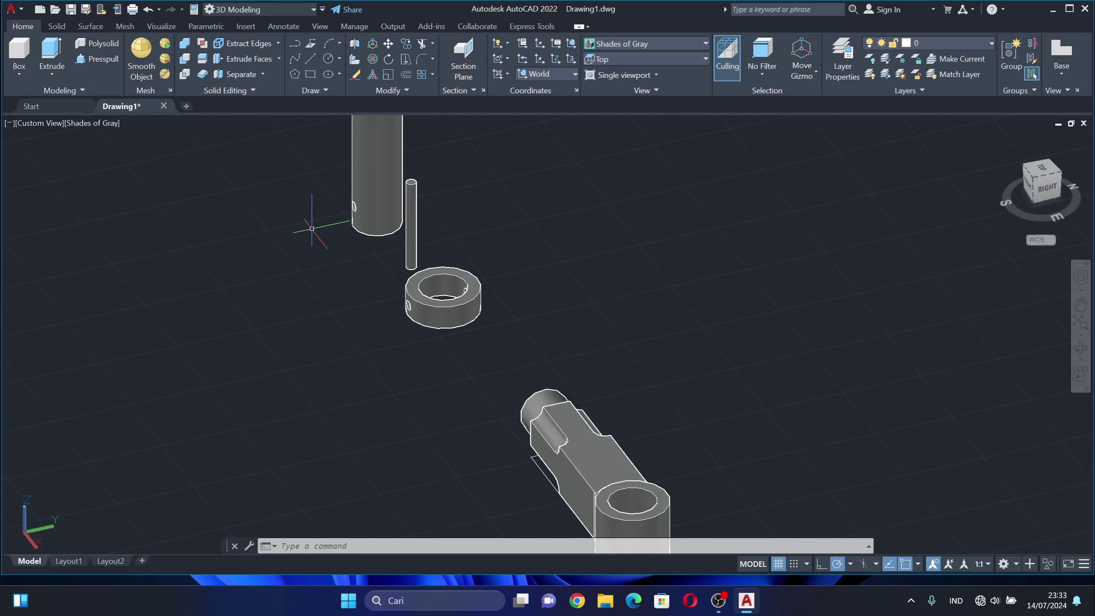
{"action": "left_click", "coordinate": [378, 178]}
{"action": "right_click", "coordinate": [378, 179]}
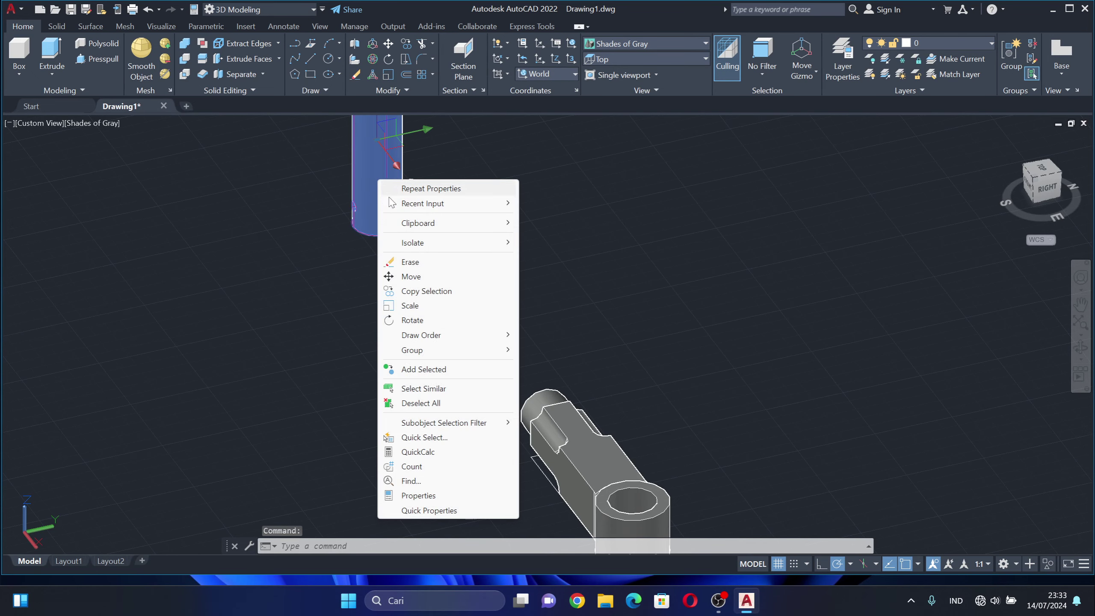
{"action": "left_click", "coordinate": [427, 496]}
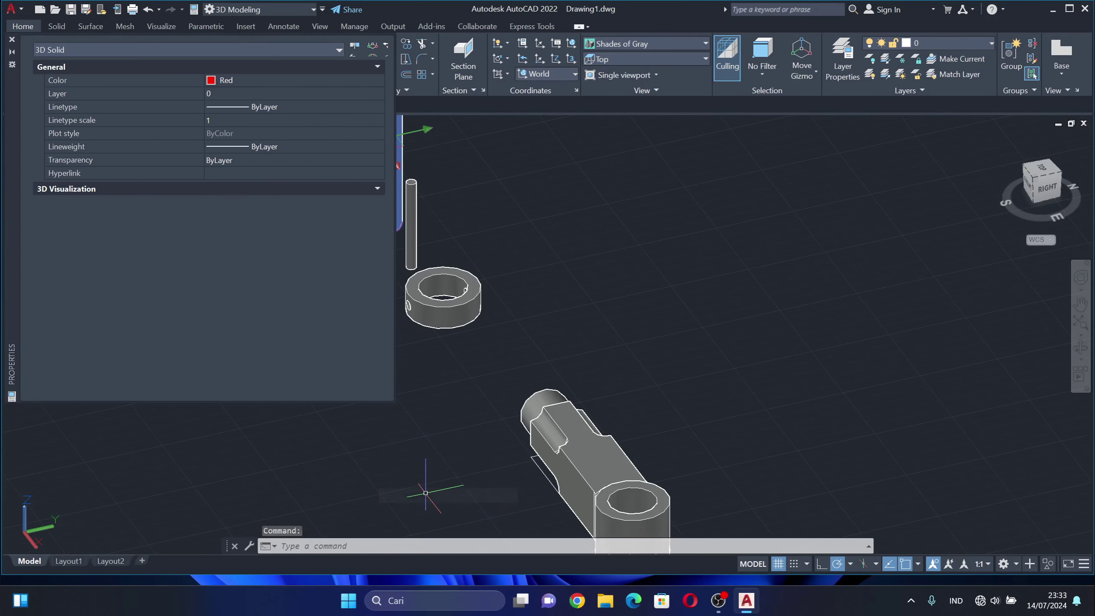
{"action": "left_click", "coordinate": [357, 95]}
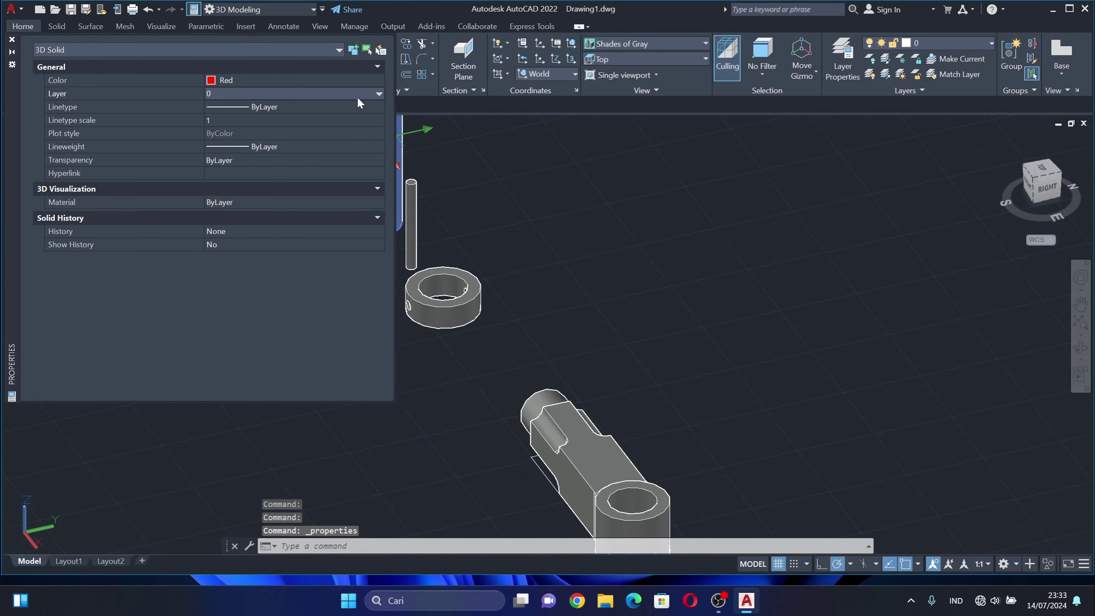
{"action": "left_click", "coordinate": [374, 93]}
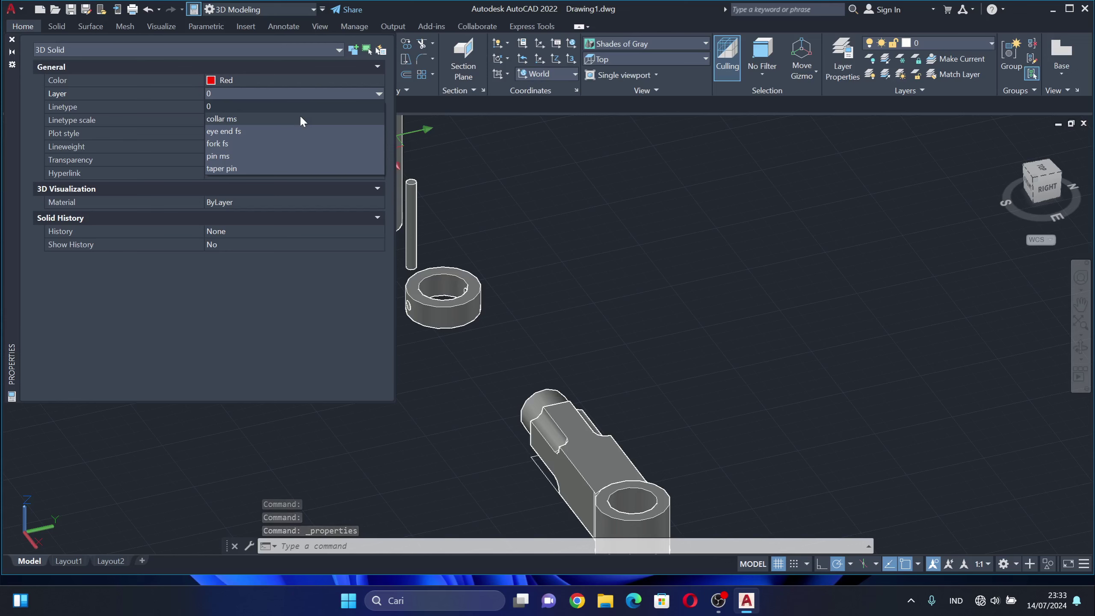
{"action": "left_click", "coordinate": [251, 156]}
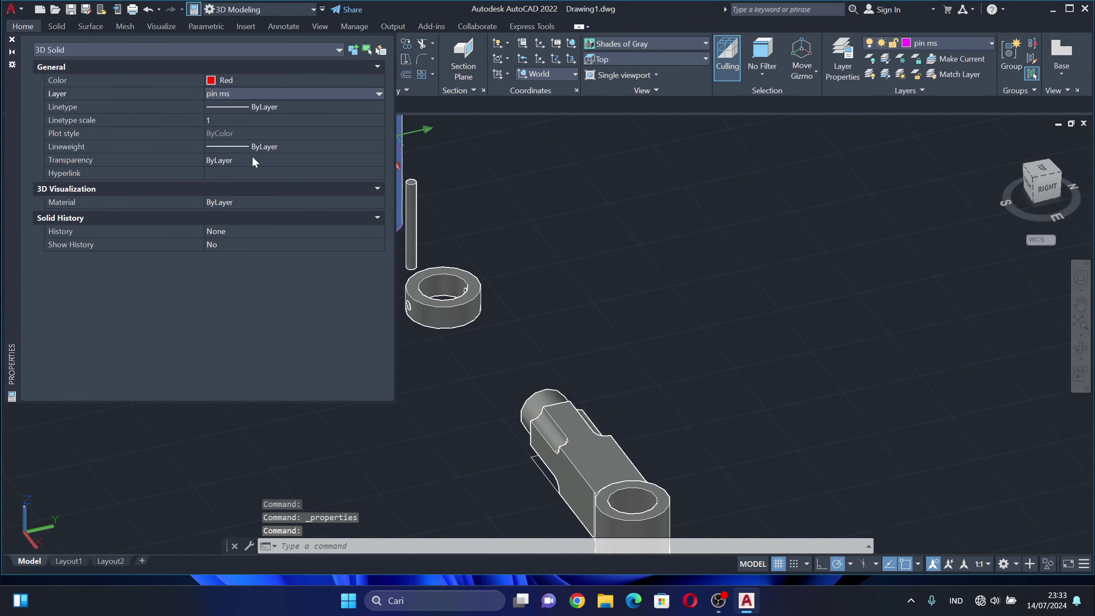
Set the headed pin's color to ByBlock, close its properties and deselect it.
{"action": "left_click", "coordinate": [349, 75]}
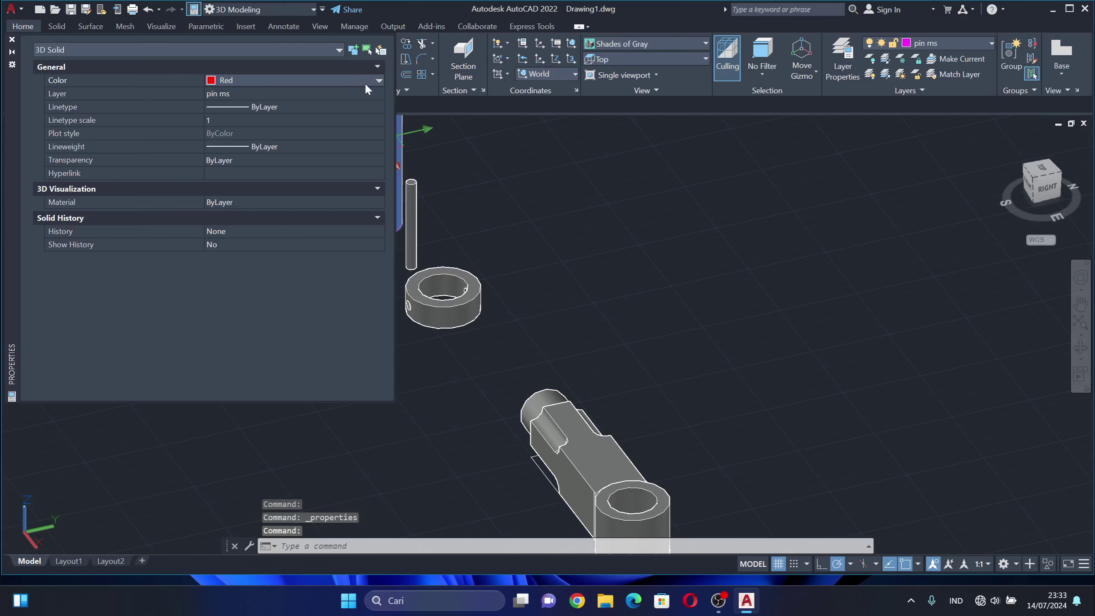
{"action": "left_click", "coordinate": [366, 82]}
{"action": "left_click", "coordinate": [320, 102]}
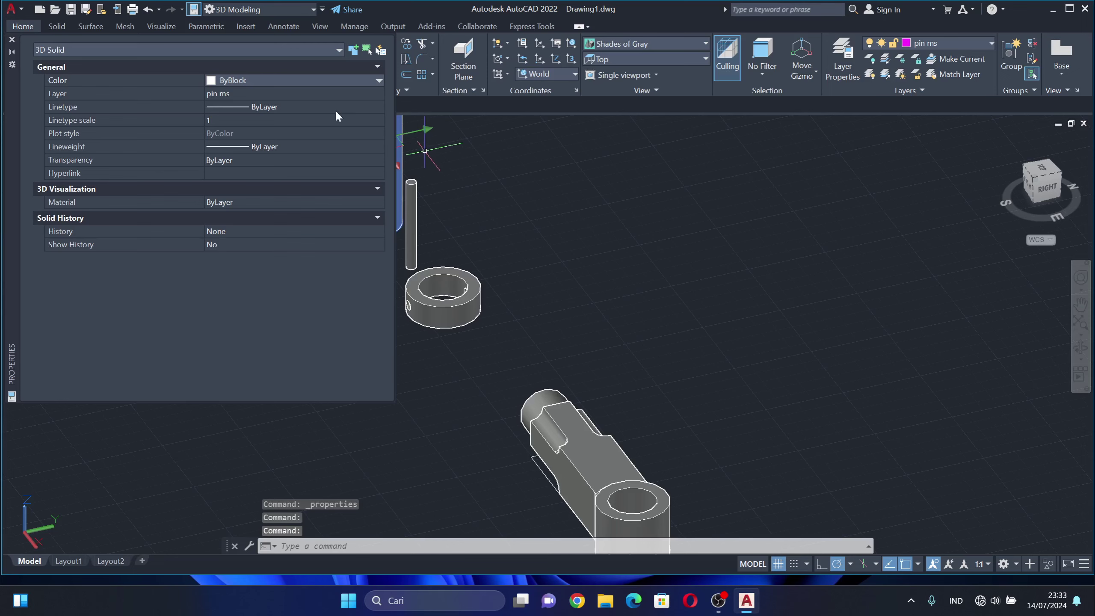
{"action": "left_click", "coordinate": [12, 39]}
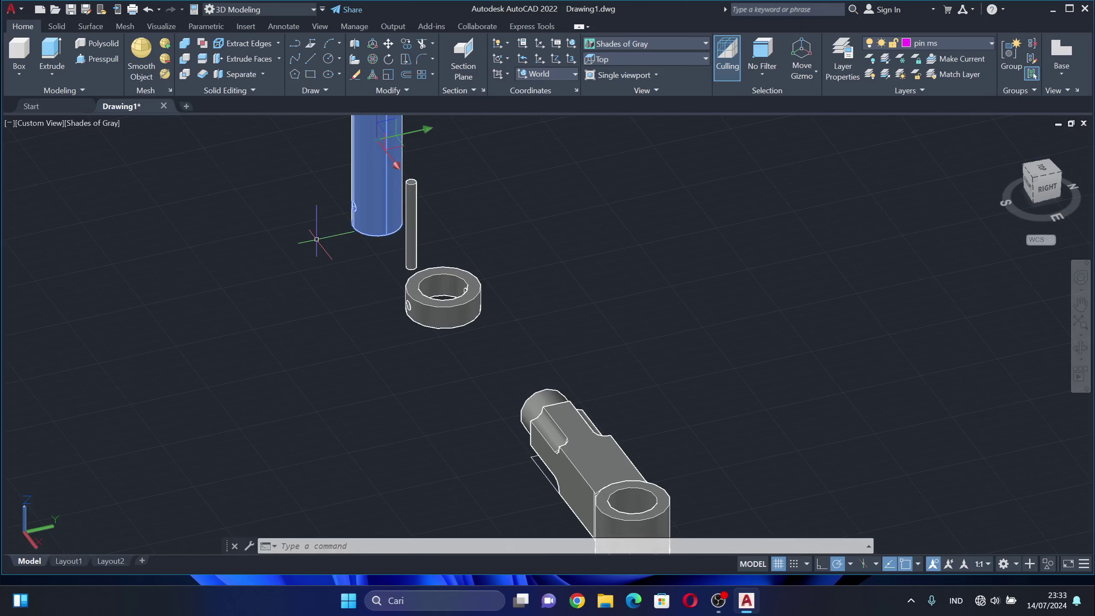
{"action": "key", "text": "ctrl+1"}
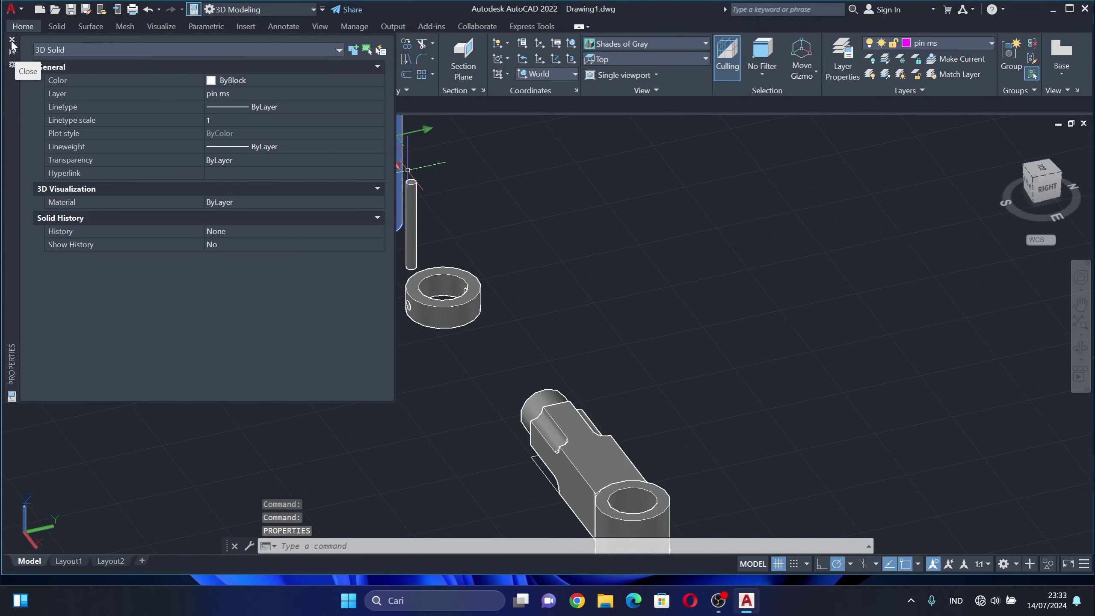
{"action": "left_click", "coordinate": [11, 39]}
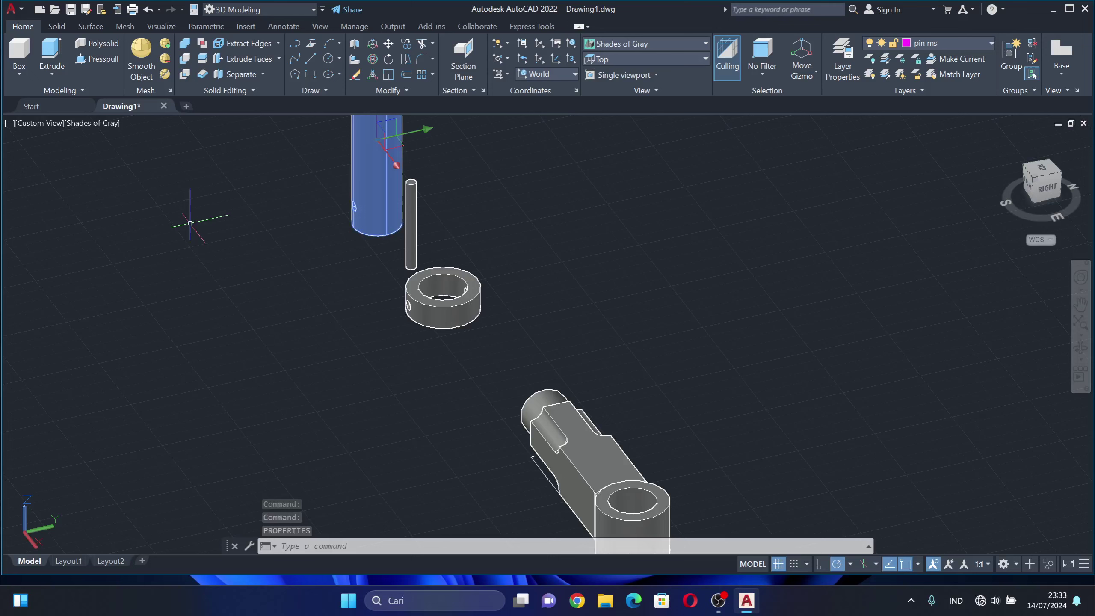
{"action": "key", "text": "Escape"}
{"action": "middle_click_drag", "start_coordinate": [212, 259], "coordinate": [234, 410]}
{"action": "key", "text": "Escape"}
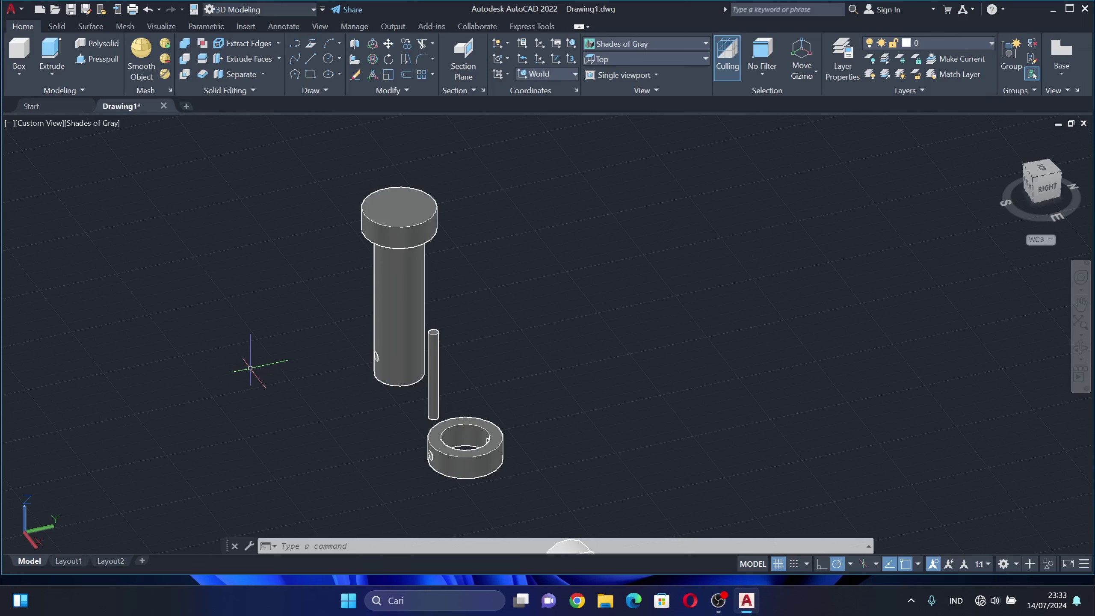
Examine the headed pin's properties and its available layer choices without changing the layer.
{"action": "left_click", "coordinate": [394, 307]}
{"action": "right_click", "coordinate": [394, 307]}
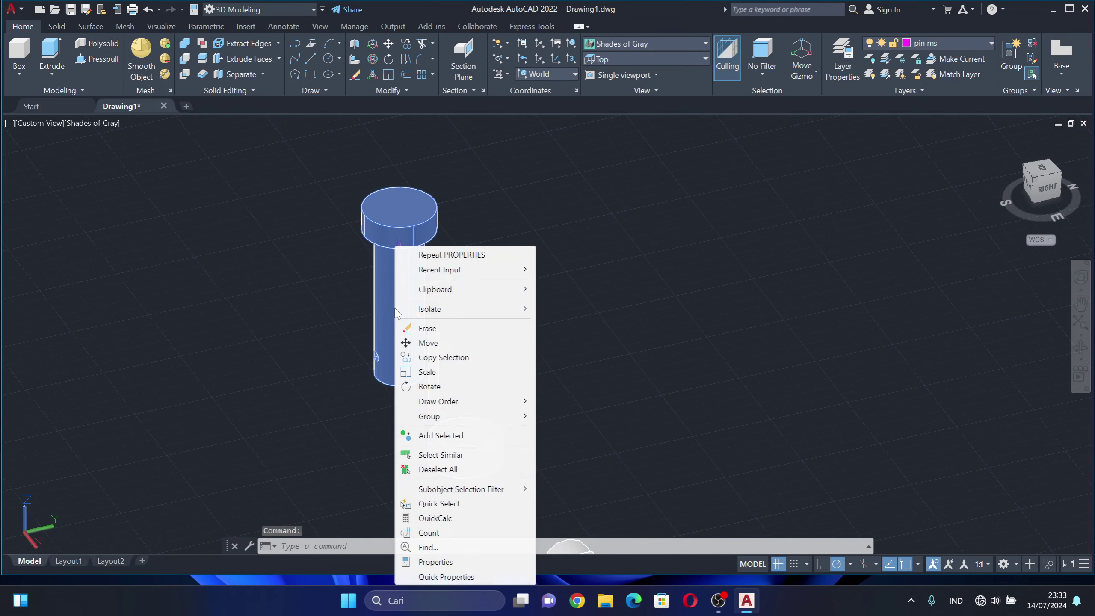
{"action": "left_click", "coordinate": [446, 563]}
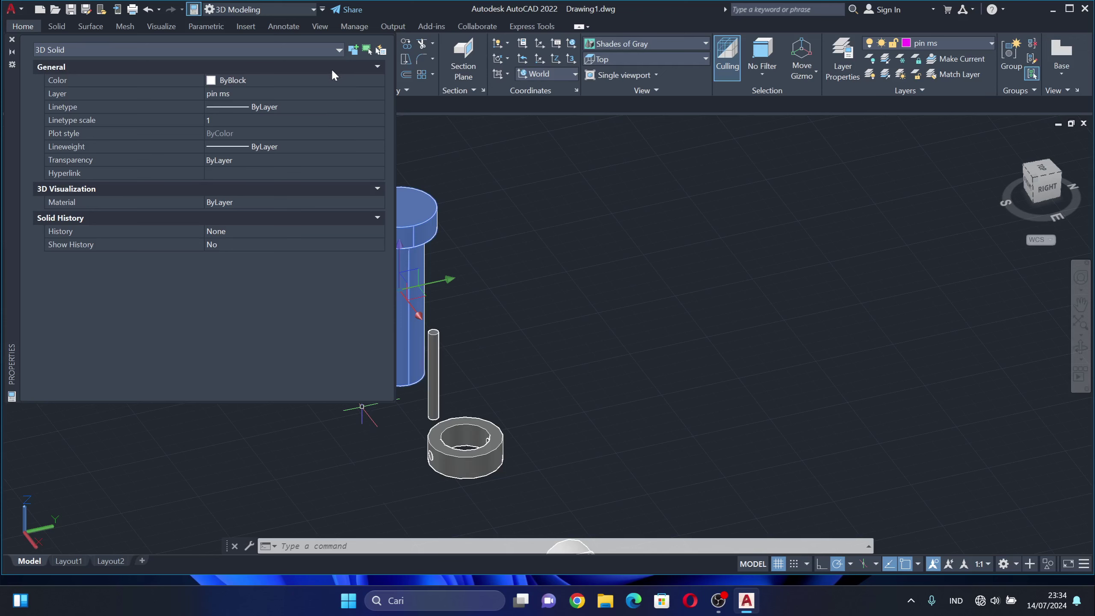
{"action": "left_click", "coordinate": [329, 94]}
{"action": "left_click", "coordinate": [375, 94]}
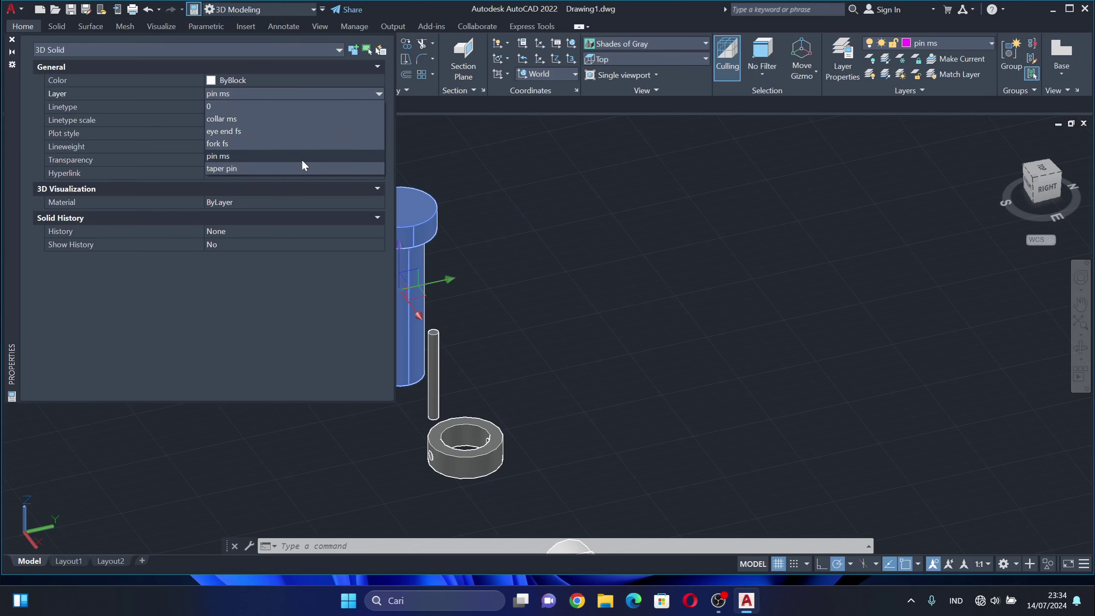
{"action": "key", "text": "Escape"}
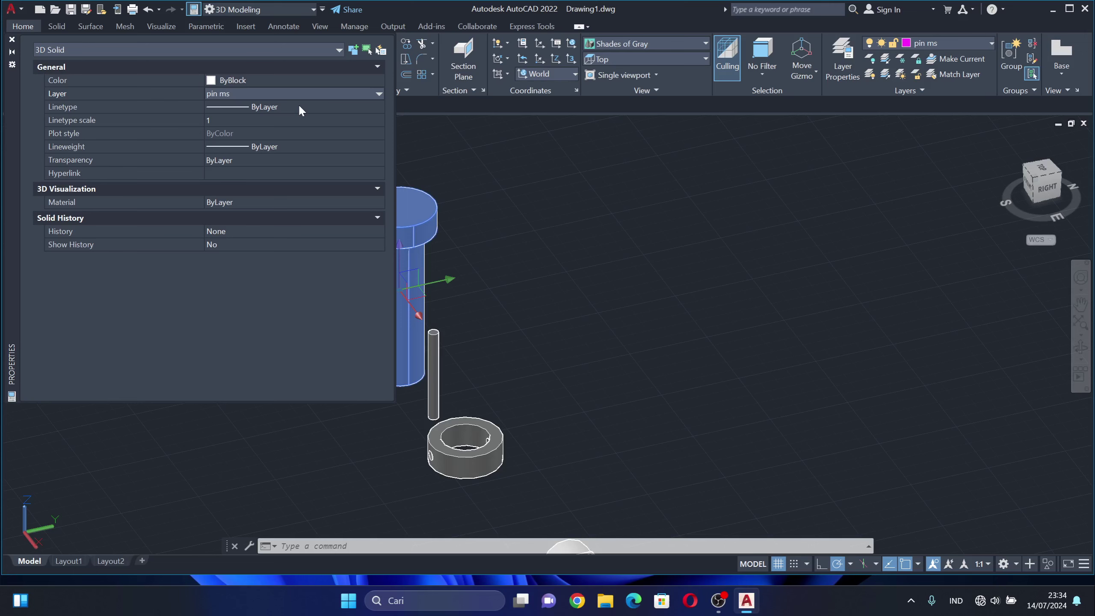
{"action": "left_click", "coordinate": [12, 40]}
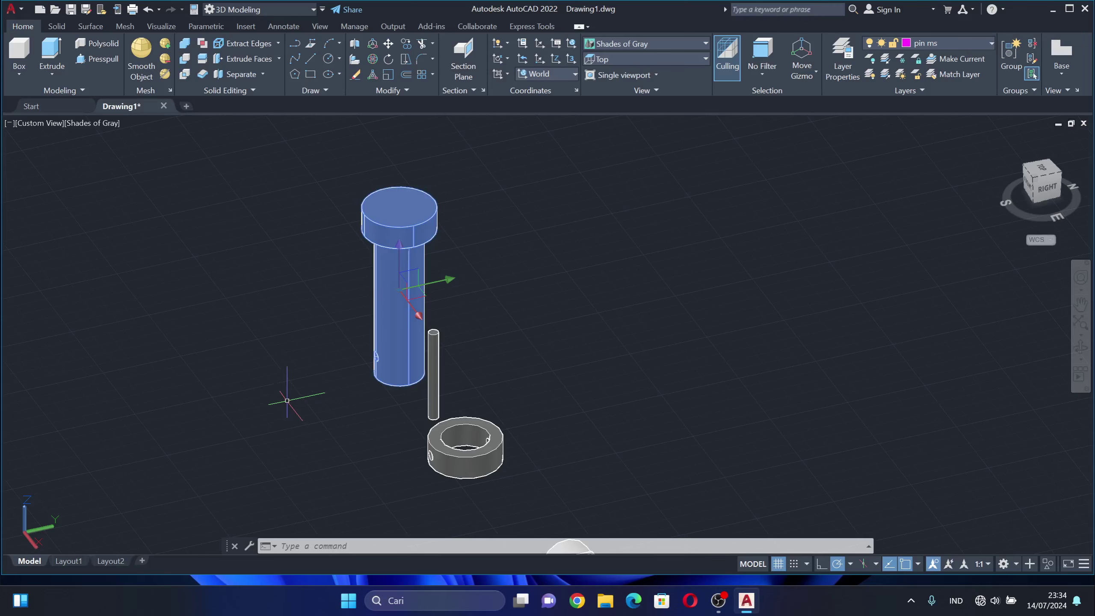
Examine the headed pin's color choices in its properties without changing the color, and clear the selection.
{"action": "left_click", "coordinate": [294, 358]}
{"action": "left_click", "coordinate": [292, 362]}
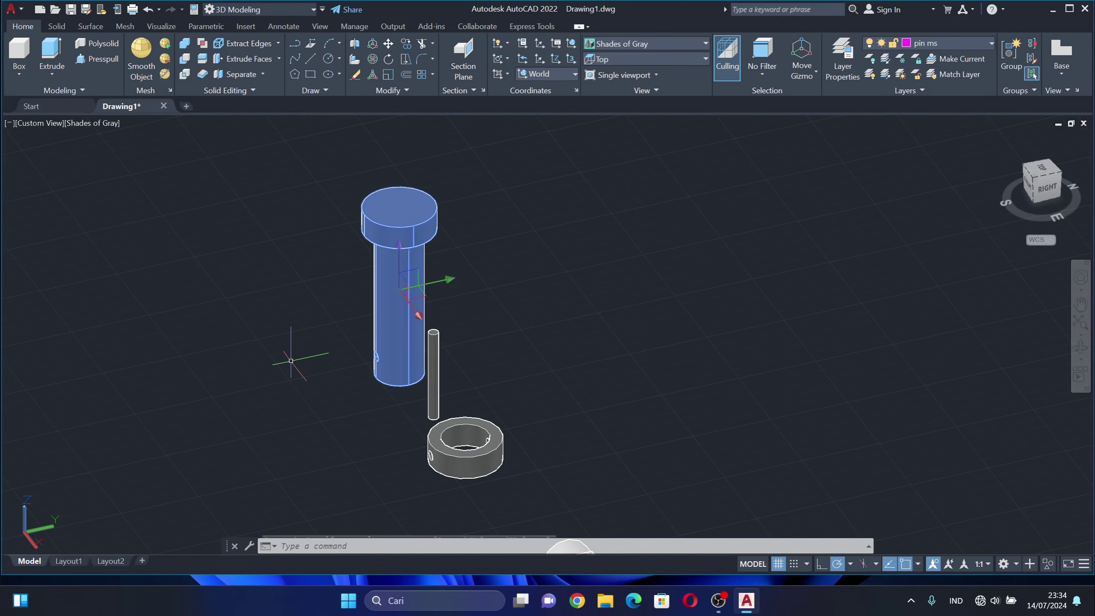
{"action": "right_click", "coordinate": [292, 361]}
{"action": "left_click", "coordinate": [261, 285]}
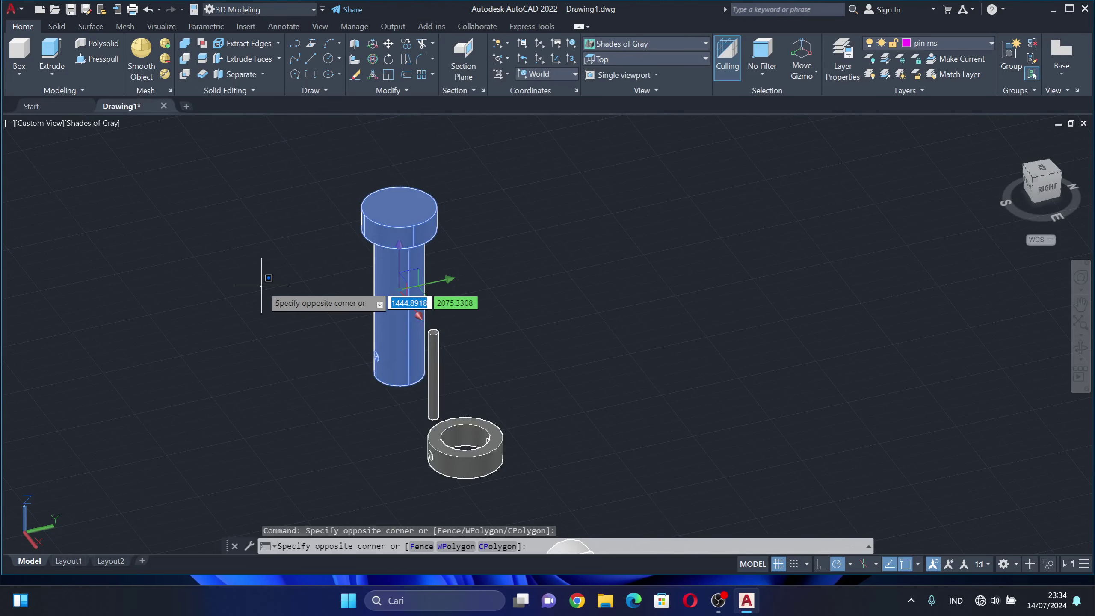
{"action": "left_click", "coordinate": [262, 285]}
{"action": "key", "text": "ctrl+1"}
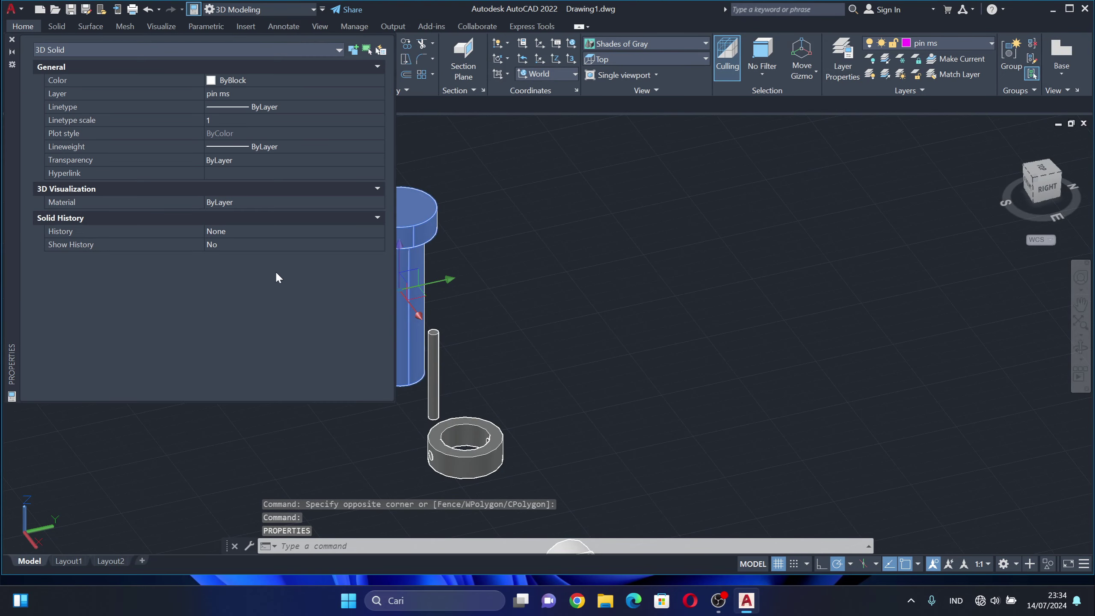
{"action": "left_click", "coordinate": [317, 80]}
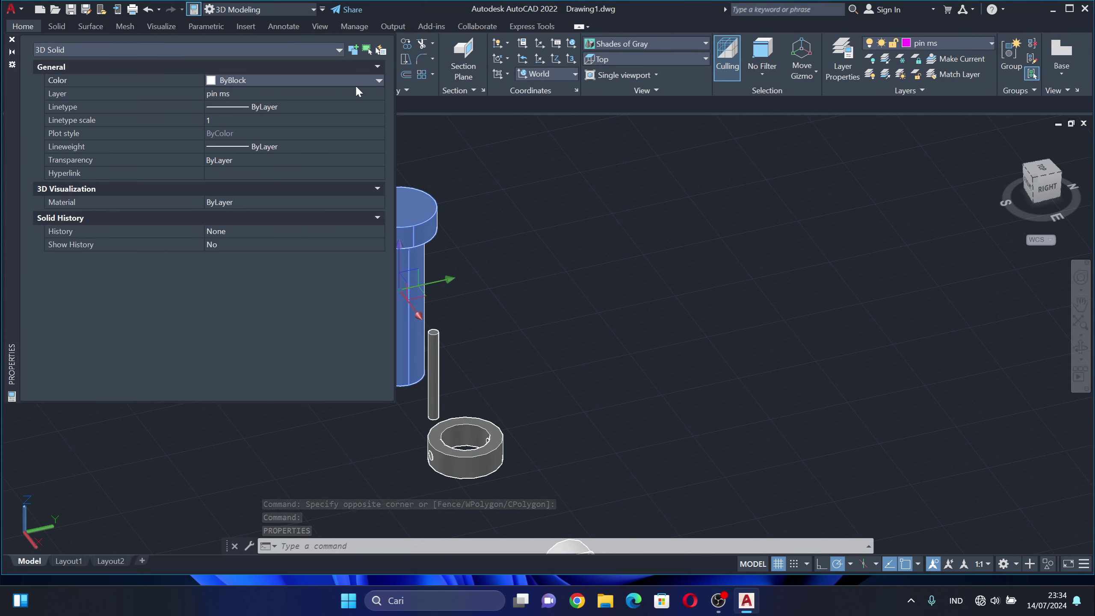
{"action": "left_click", "coordinate": [375, 82]}
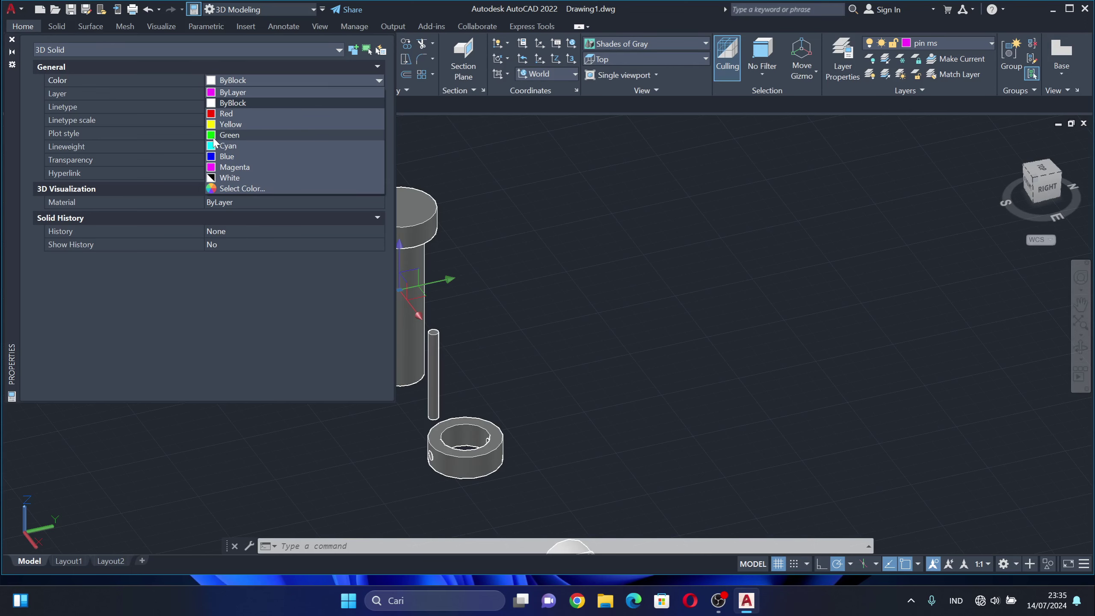
{"action": "key", "text": "Escape"}
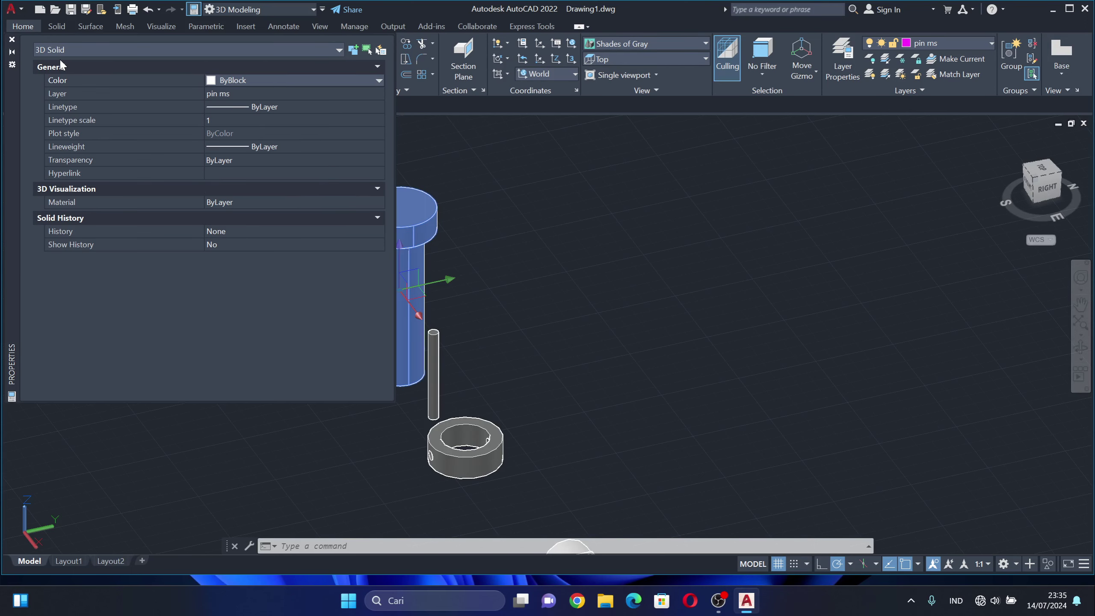
{"action": "left_click", "coordinate": [11, 39]}
{"action": "key", "text": "Escape"}
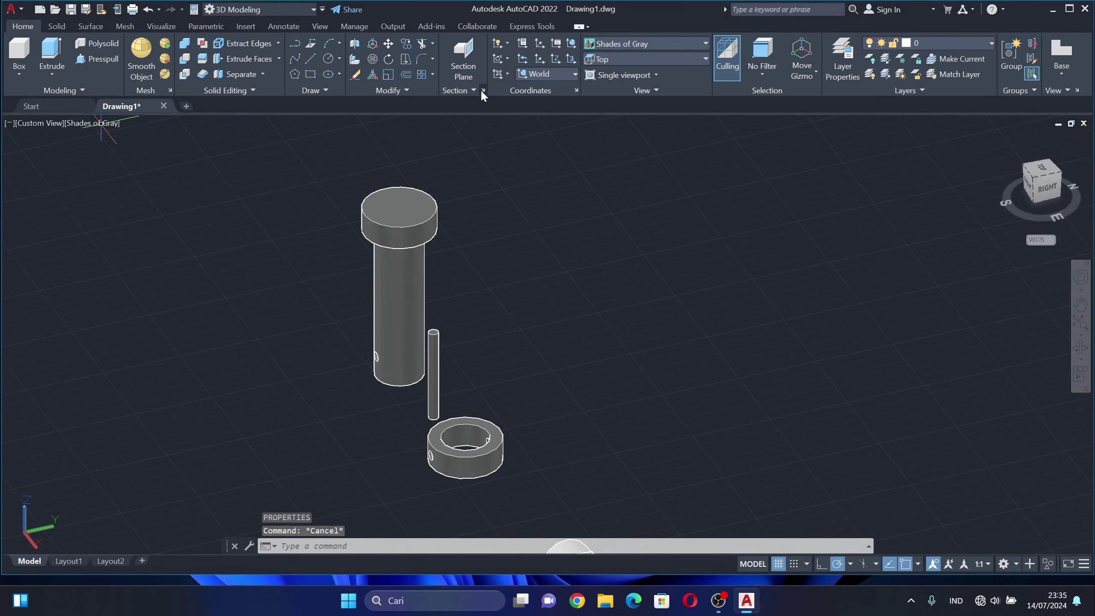
Lock the layers collar ms, eye end fs, fork fs, pin ms and taper pin, leaving layer 0 unlocked.
{"action": "left_click", "coordinate": [932, 45]}
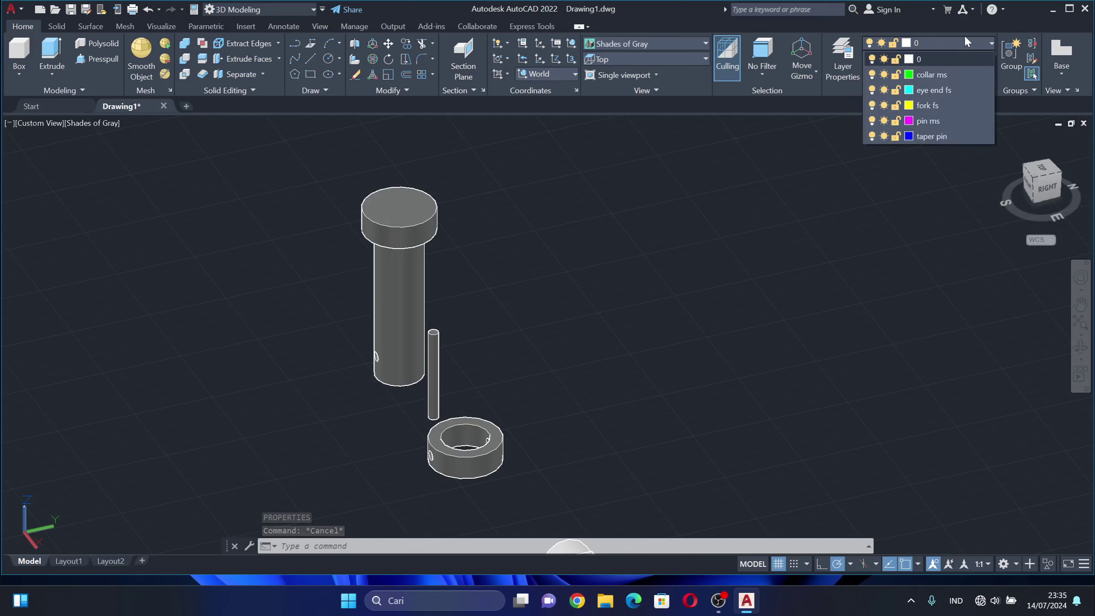
{"action": "left_click", "coordinate": [896, 76]}
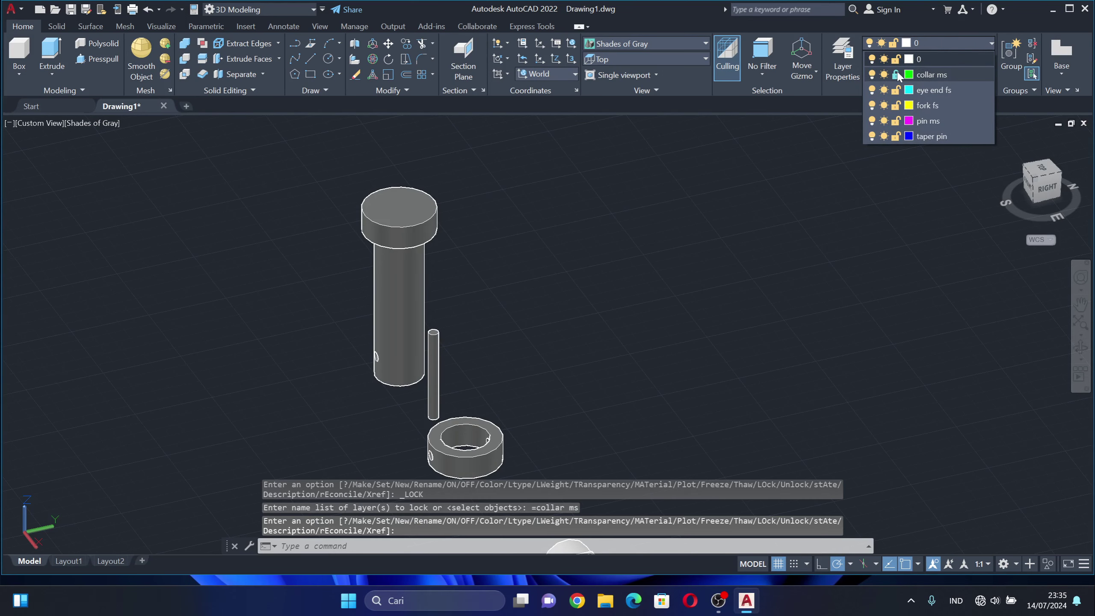
{"action": "left_click", "coordinate": [896, 90]}
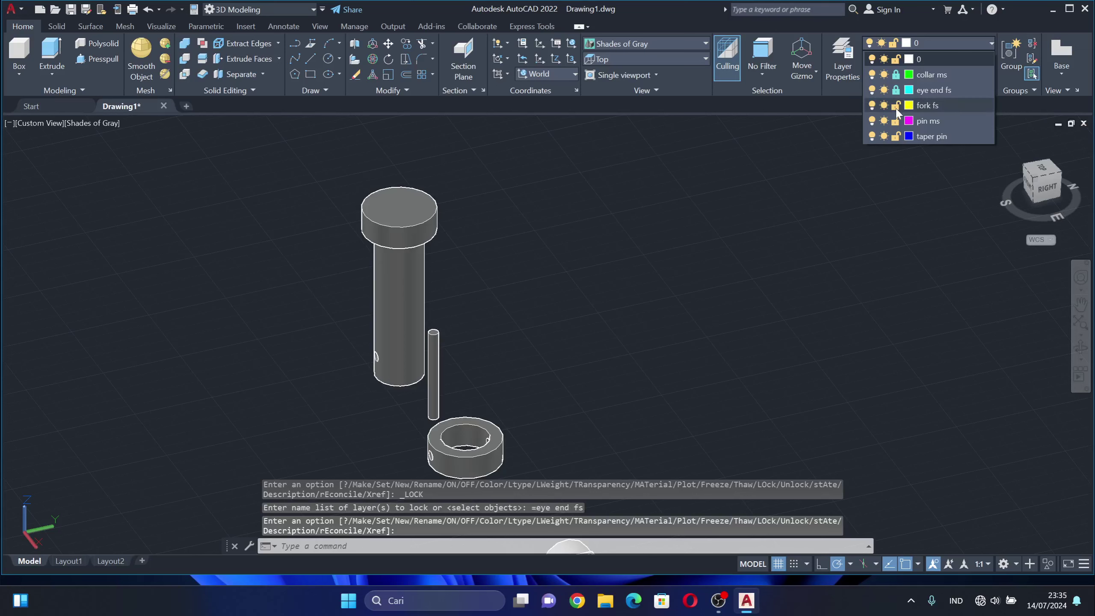
{"action": "left_click", "coordinate": [896, 105]}
{"action": "left_click", "coordinate": [896, 120]}
{"action": "left_click", "coordinate": [896, 136]}
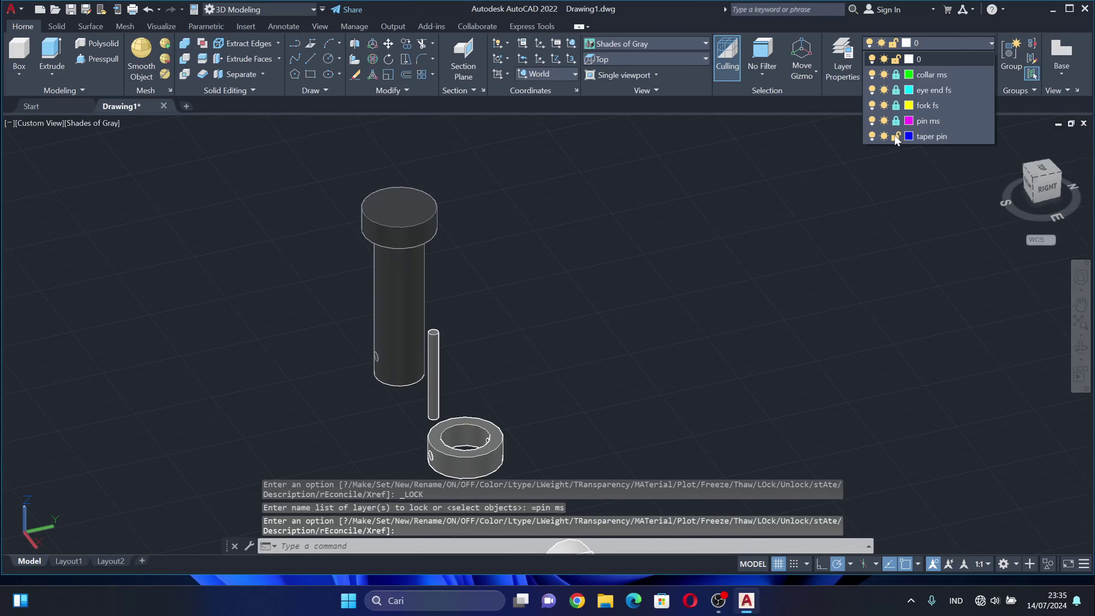
{"action": "left_click", "coordinate": [896, 59]}
{"action": "left_click", "coordinate": [896, 59]}
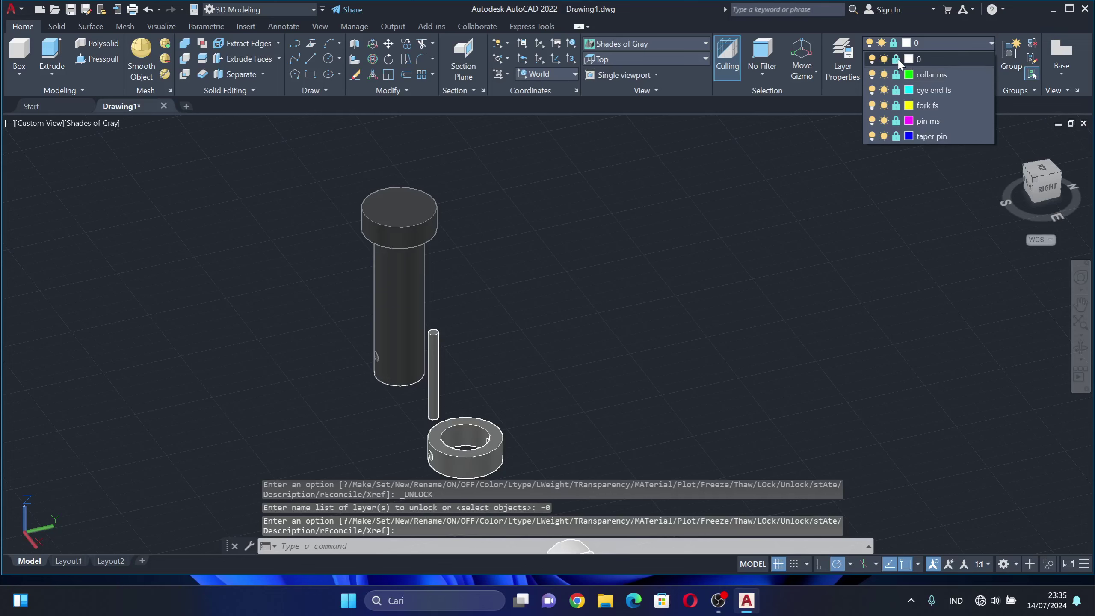
Unlock the layers collar ms, eye end fs, fork fs, pin ms and taper pin, keeping taper pin thawed.
{"action": "left_click", "coordinate": [896, 75]}
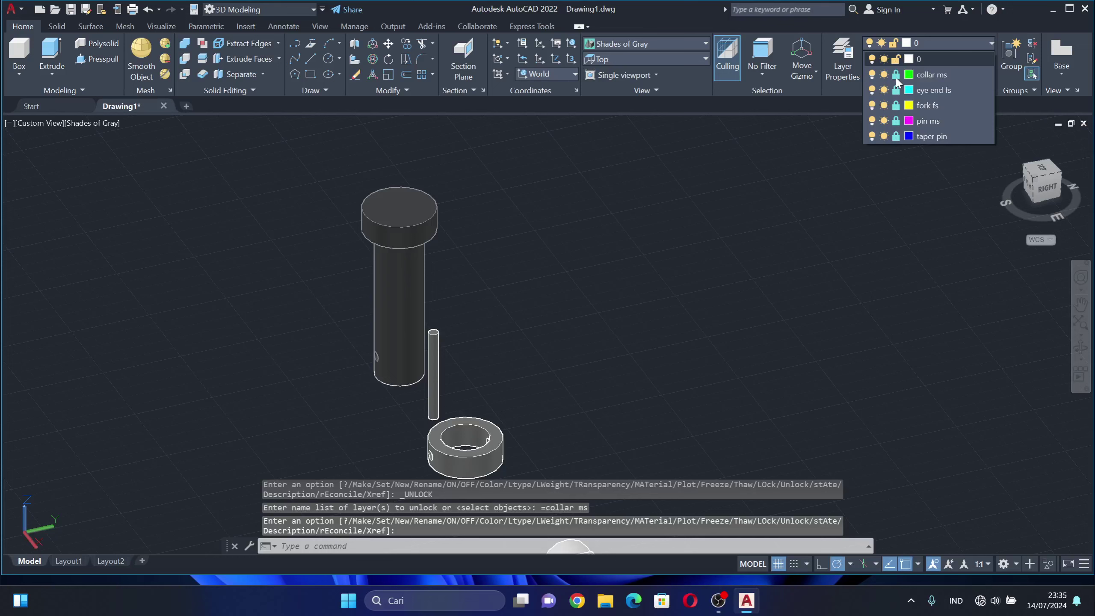
{"action": "left_click", "coordinate": [896, 91]}
{"action": "left_click", "coordinate": [896, 106]}
{"action": "left_click", "coordinate": [896, 121]}
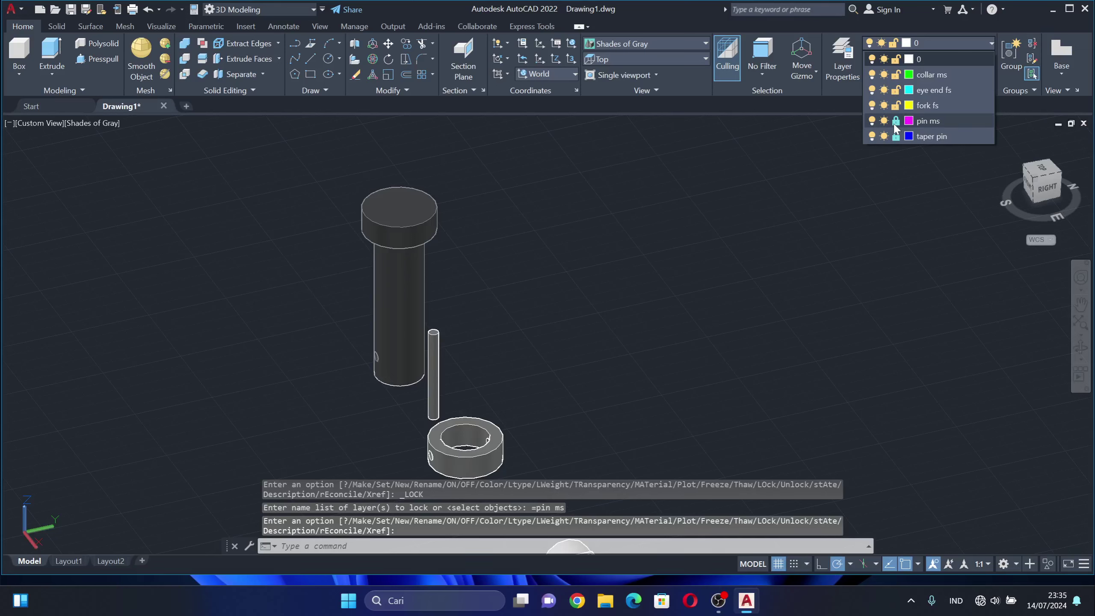
{"action": "left_click", "coordinate": [896, 137]}
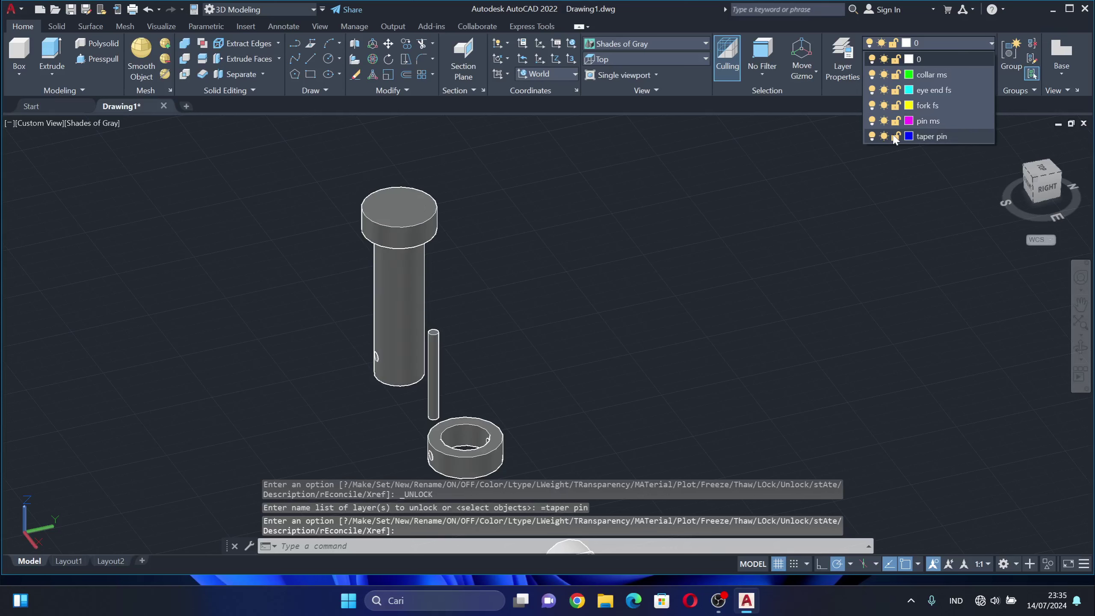
{"action": "left_click", "coordinate": [883, 137]}
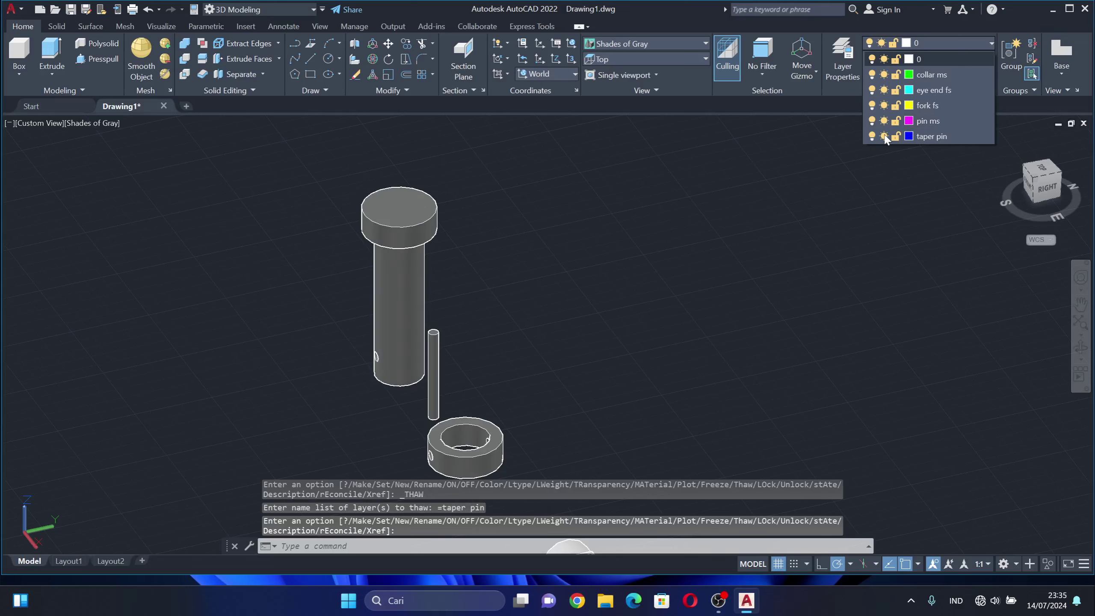
Examine the headed pin's linetype and linetype scale in its properties without changing them.
{"action": "left_click", "coordinate": [428, 268]}
{"action": "left_click", "coordinate": [412, 276]}
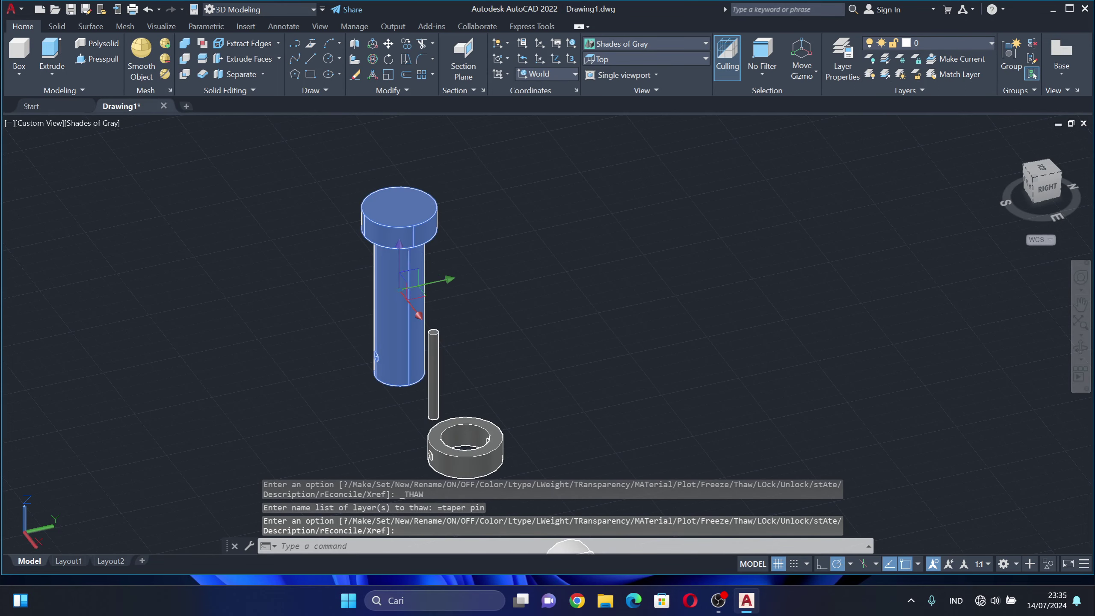
{"action": "key", "text": "Return"}
{"action": "right_click", "coordinate": [394, 321]}
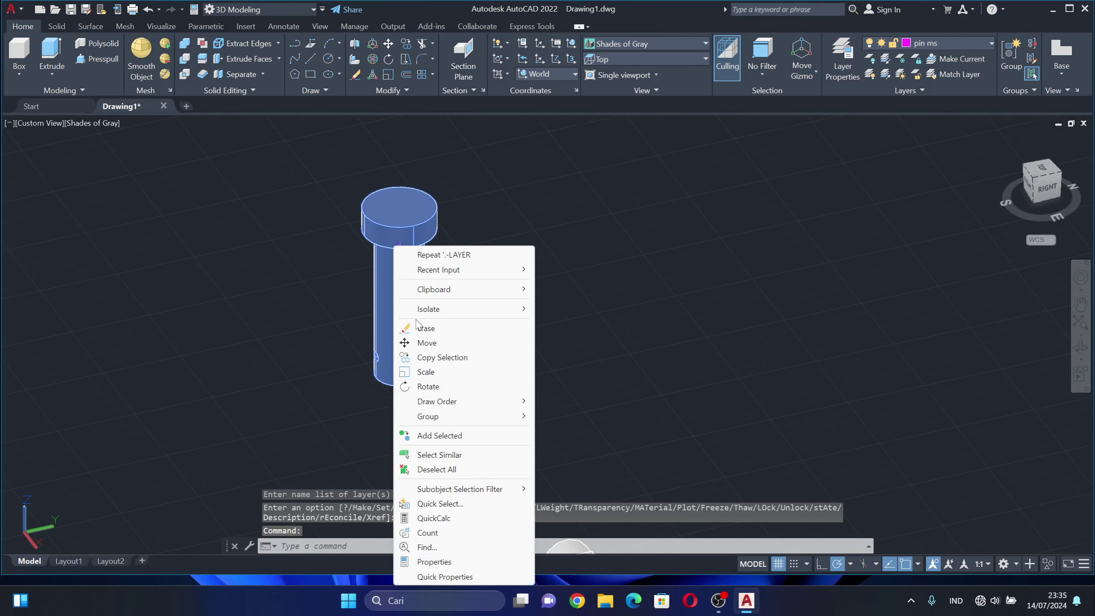
{"action": "left_click", "coordinate": [444, 560]}
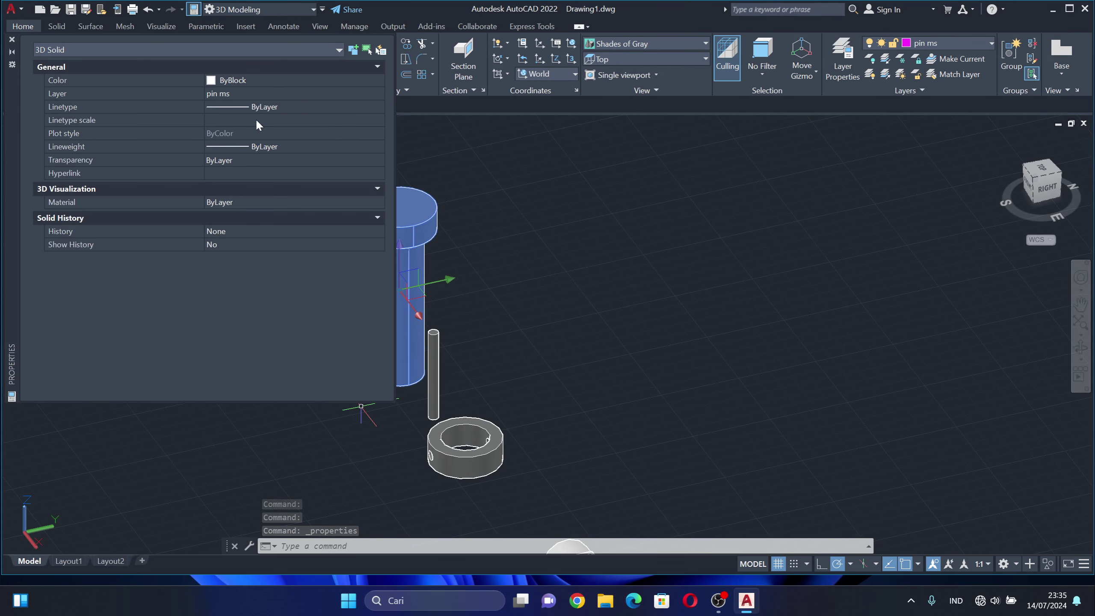
{"action": "left_click", "coordinate": [313, 121]}
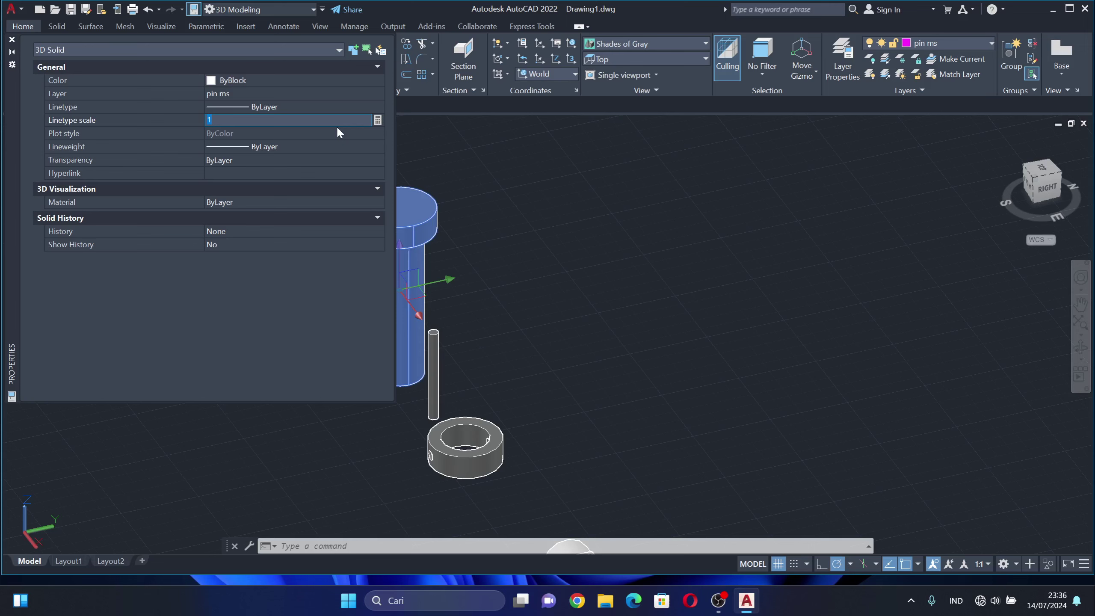
{"action": "left_click", "coordinate": [377, 108]}
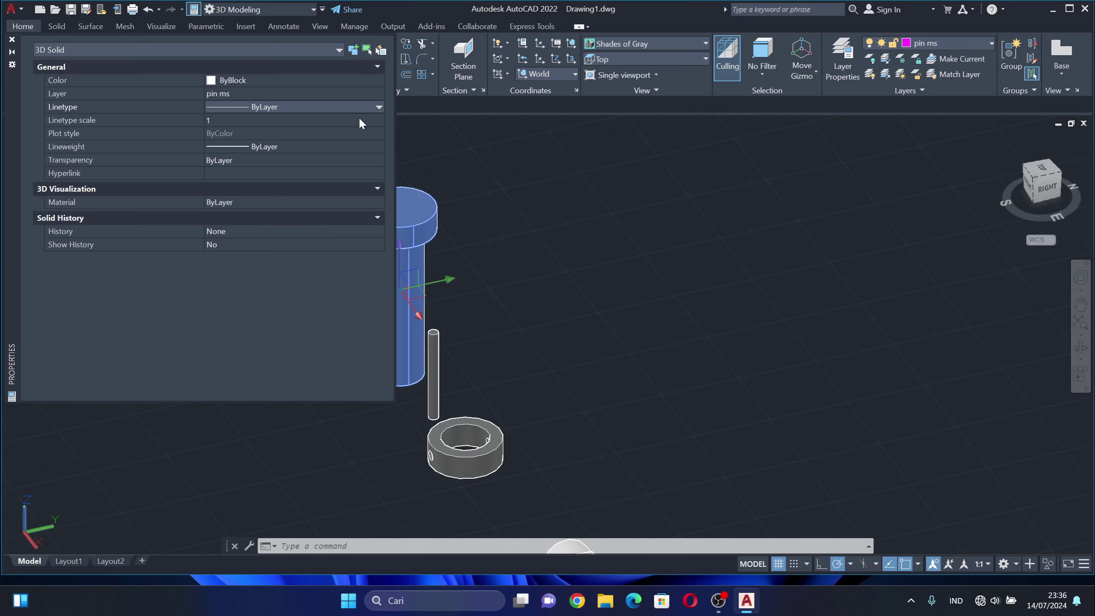
Assign the headed pin solid to the layer "collar ms" in its properties, close them and deselect the pin.
{"action": "left_click", "coordinate": [374, 96]}
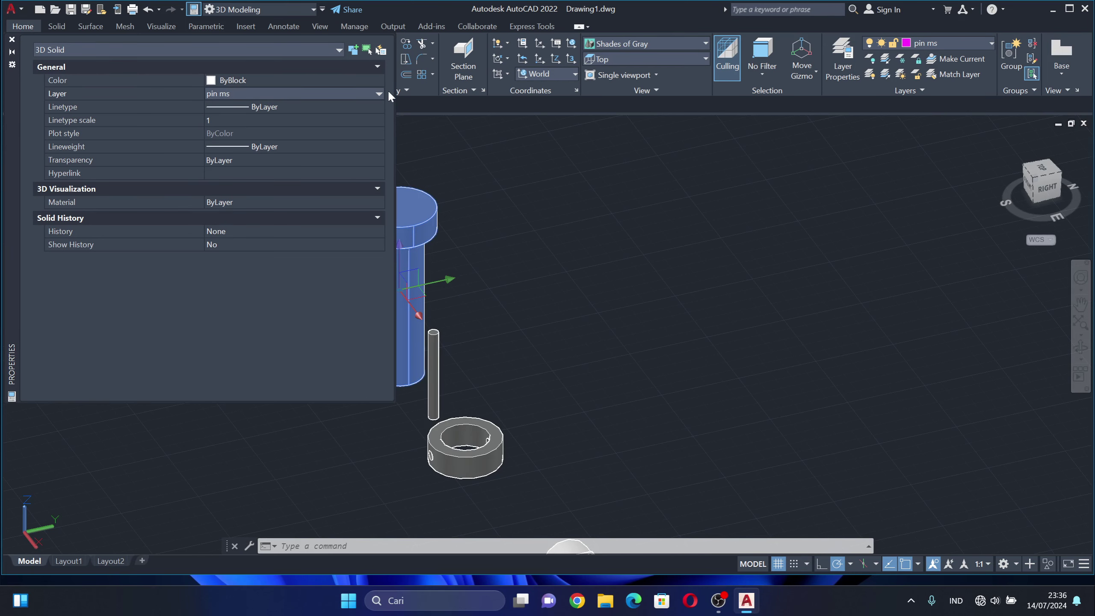
{"action": "left_click", "coordinate": [378, 92]}
{"action": "left_click", "coordinate": [320, 118]}
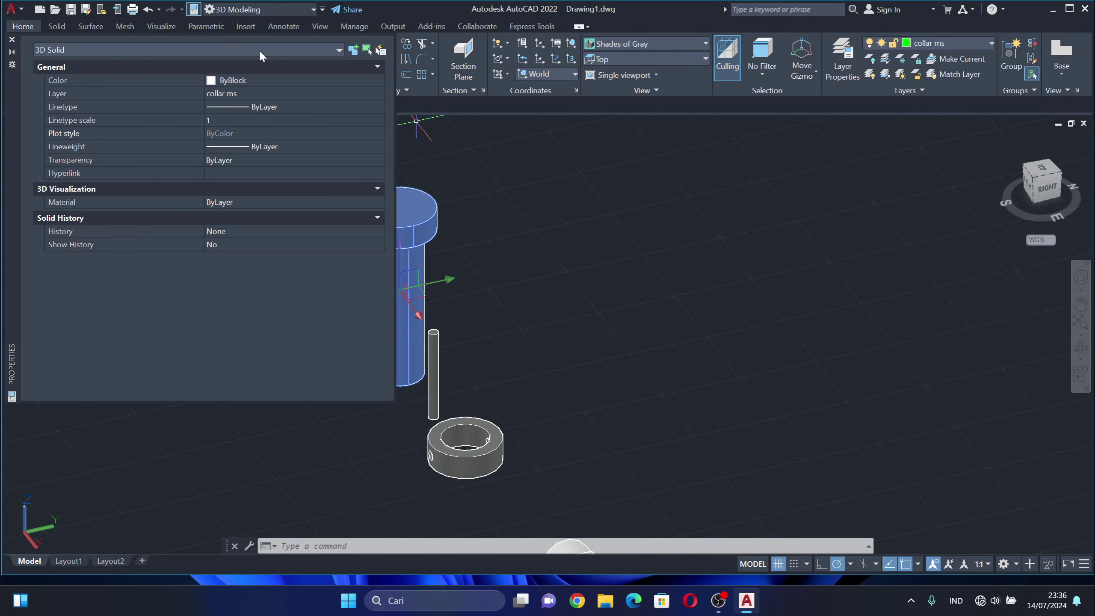
{"action": "left_click", "coordinate": [11, 40]}
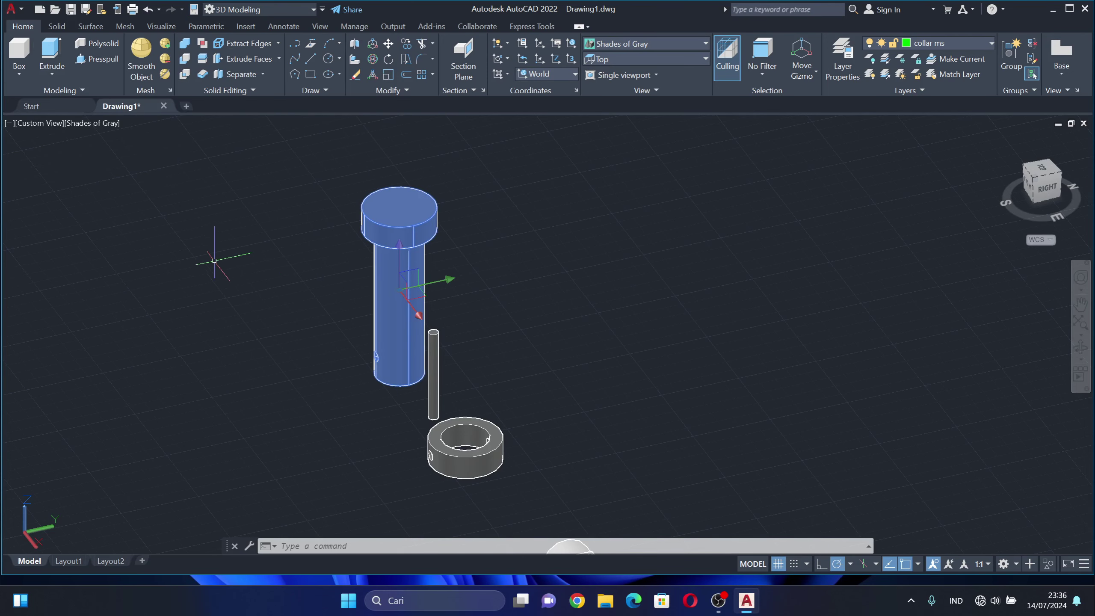
{"action": "left_click", "coordinate": [269, 281]}
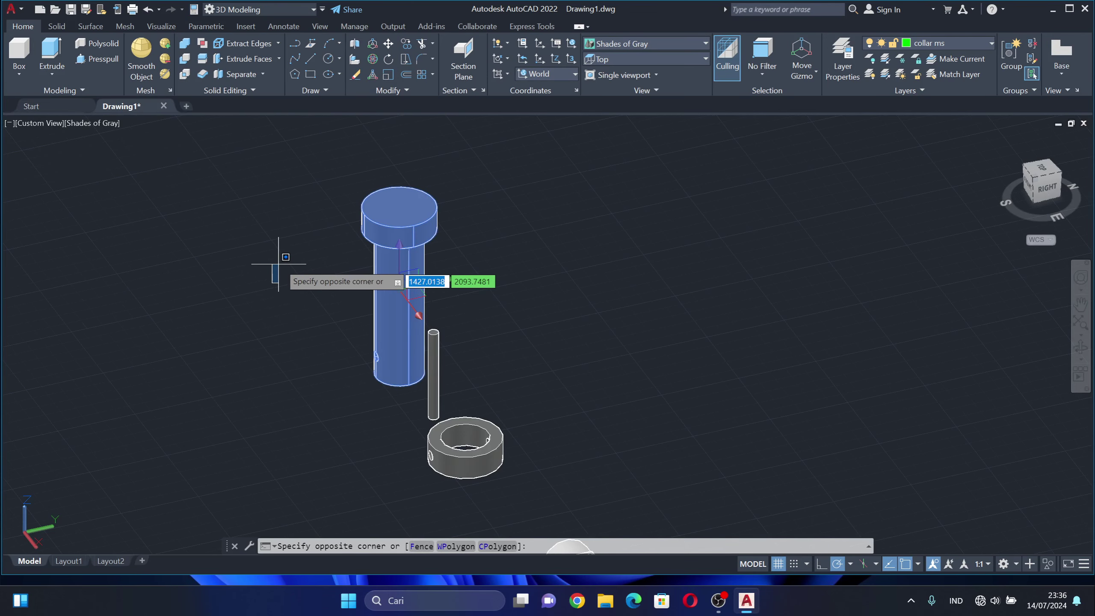
{"action": "left_click", "coordinate": [291, 249]}
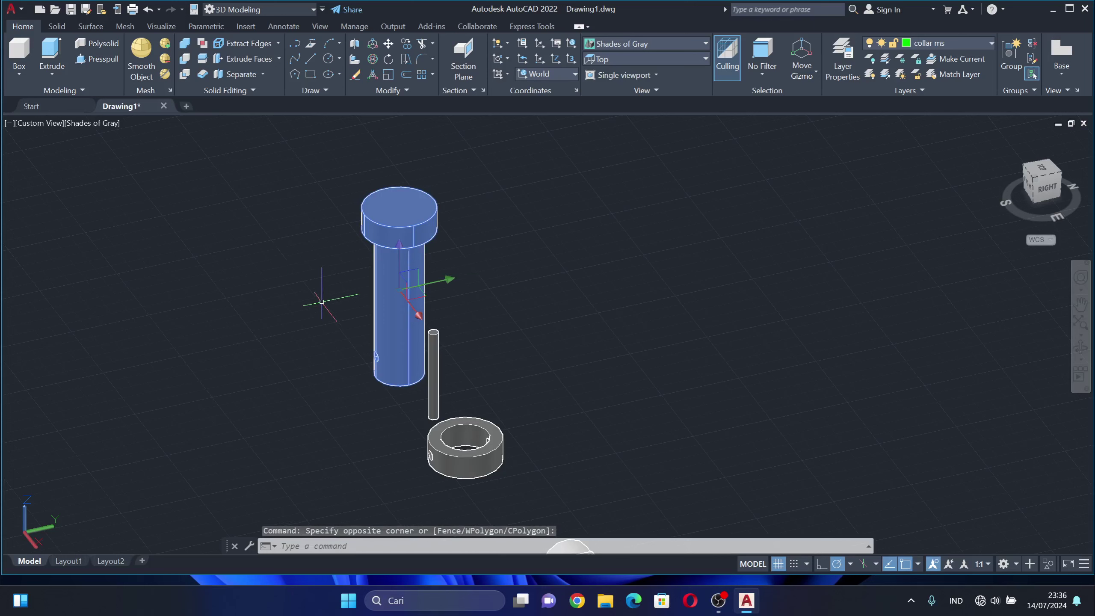
{"action": "key", "text": "Escape"}
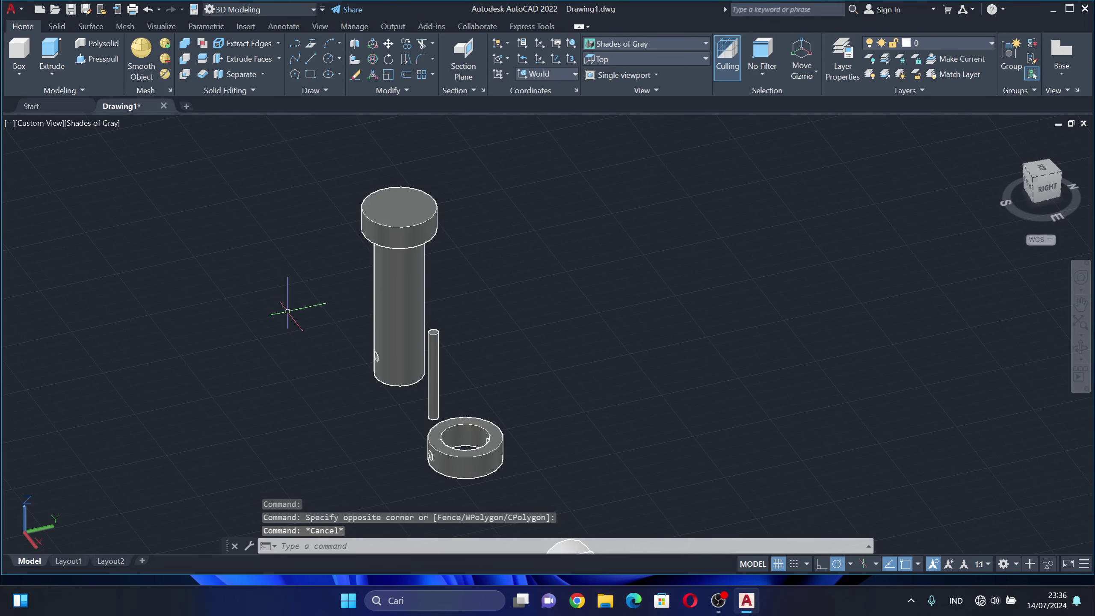
{"action": "scroll", "coordinate": [369, 303], "scroll_direction": "down", "scroll_amount": 2}
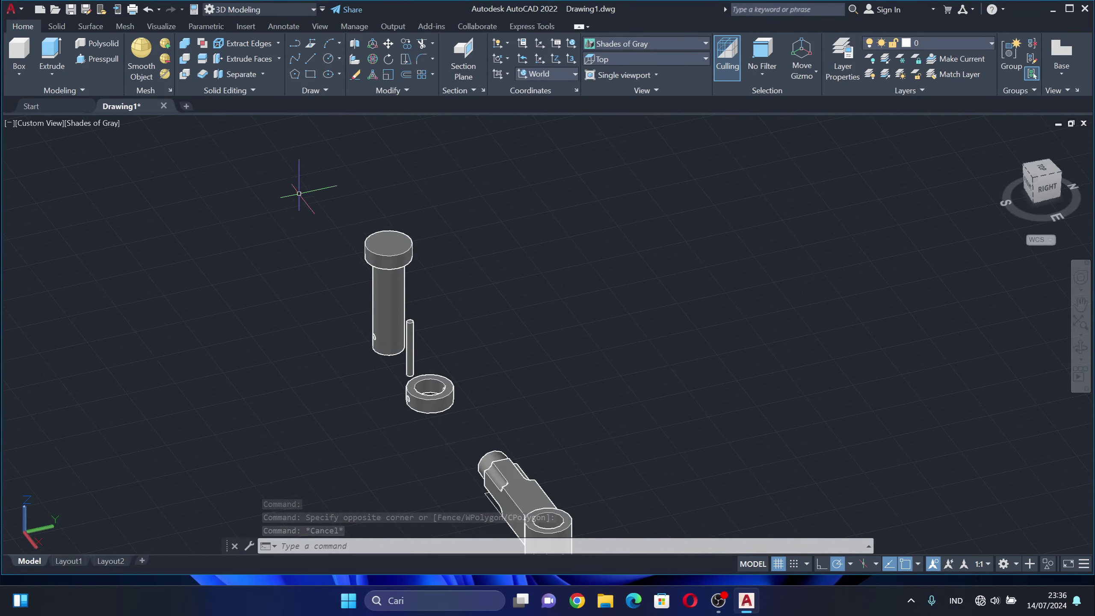
{"action": "middle_click_drag", "start_coordinate": [290, 356], "coordinate": [291, 319]}
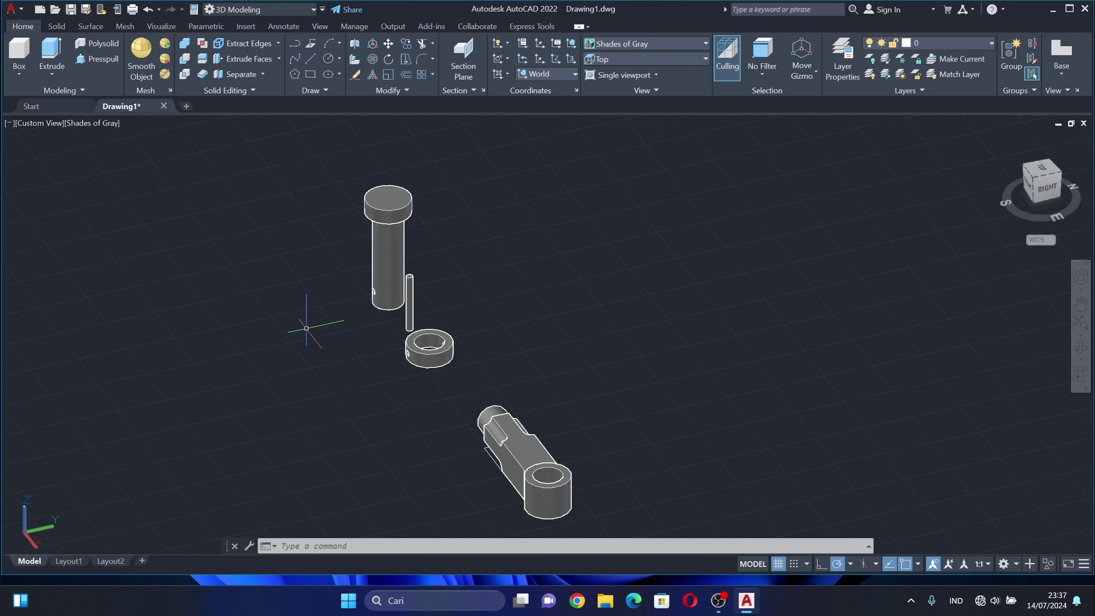
{"action": "middle_click_drag", "start_coordinate": [719, 415], "coordinate": [696, 265]}
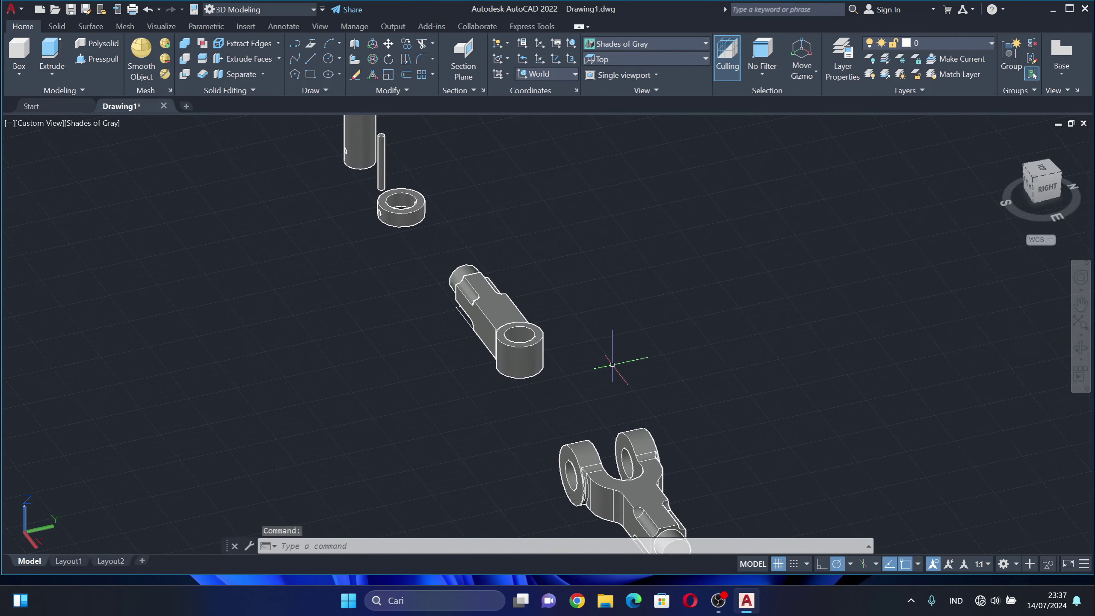